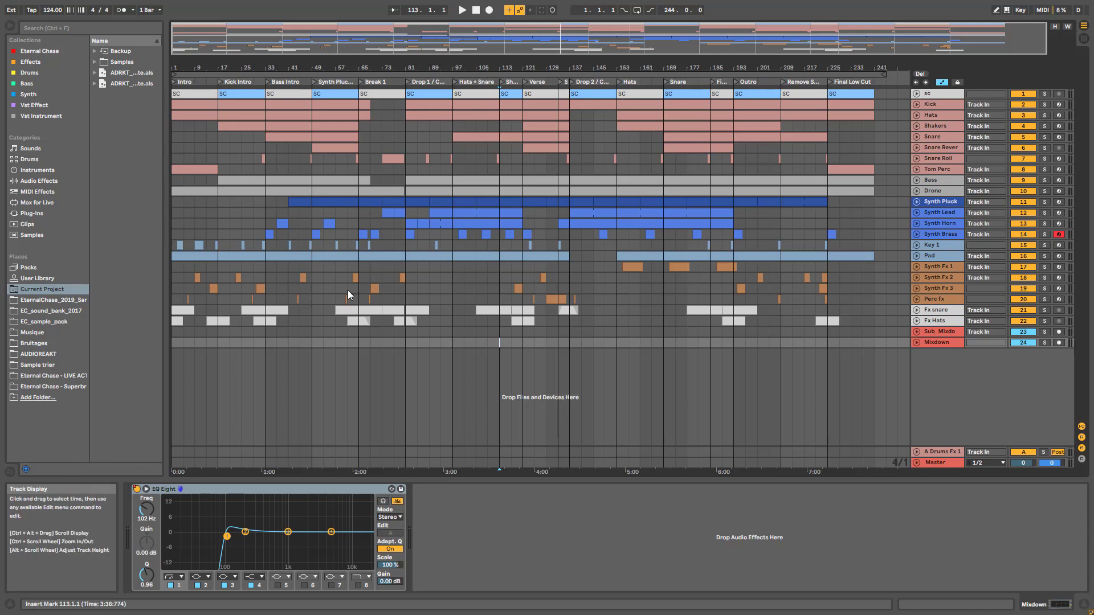
- Play the arrangement from bar 129 in the Verse and follow it into the Drop 2 / Chorus 2 section
{"action": "left_click", "coordinate": [545, 294]}
{"action": "key", "text": "space"}
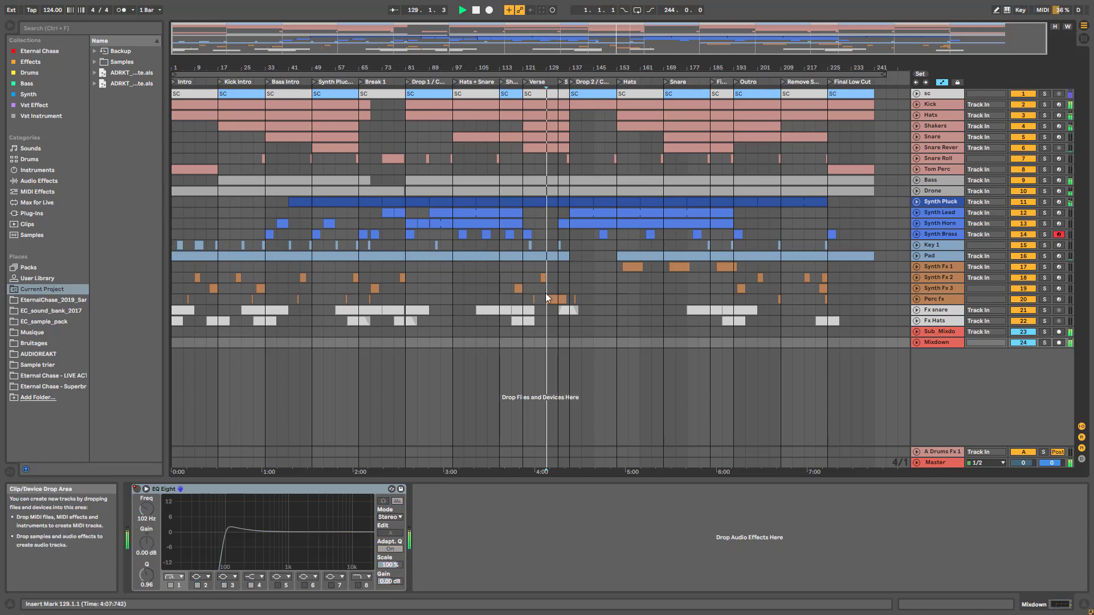
{"action": "left_click_drag", "start_coordinate": [633, 43], "coordinate": [634, 90]}
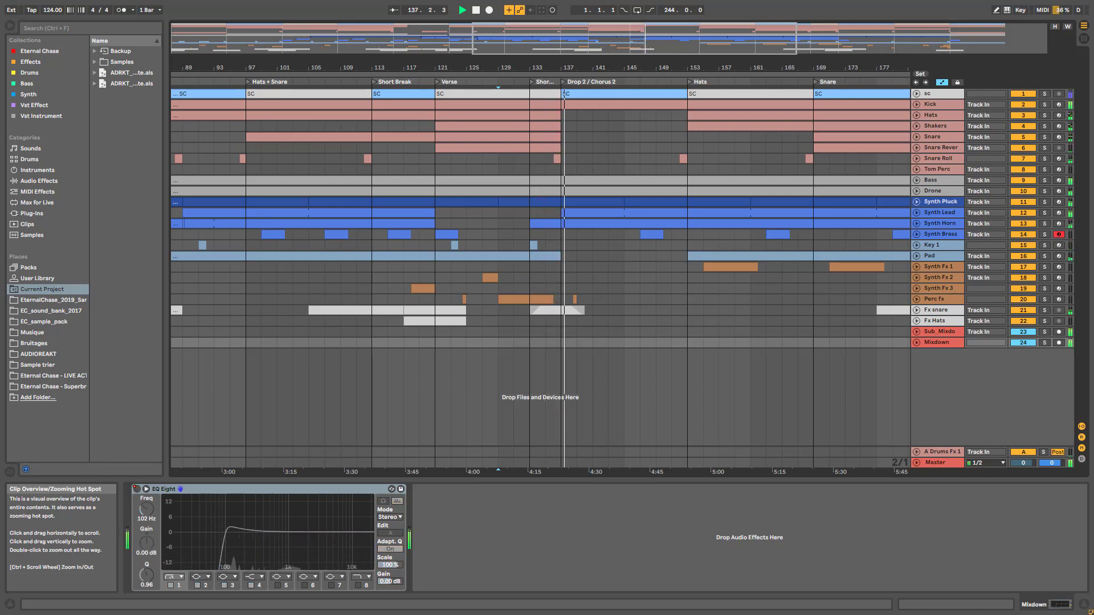
{"action": "left_click_drag", "start_coordinate": [641, 41], "coordinate": [704, 30]}
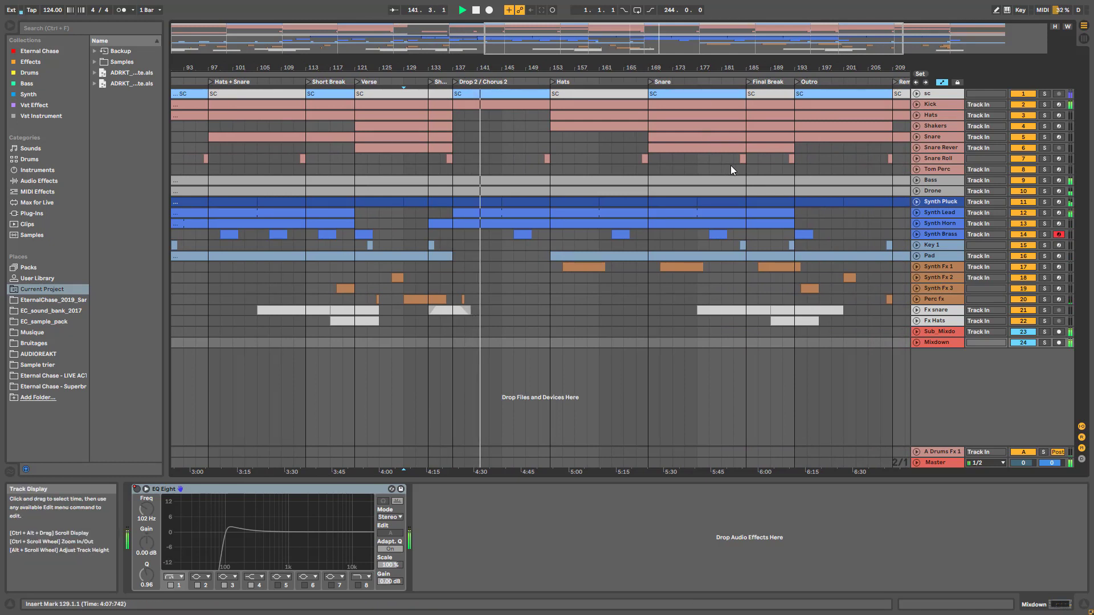
- Listen to the Snare section from bar 169, bring the full arrangement into view, and stop playback
{"action": "left_click", "coordinate": [649, 171]}
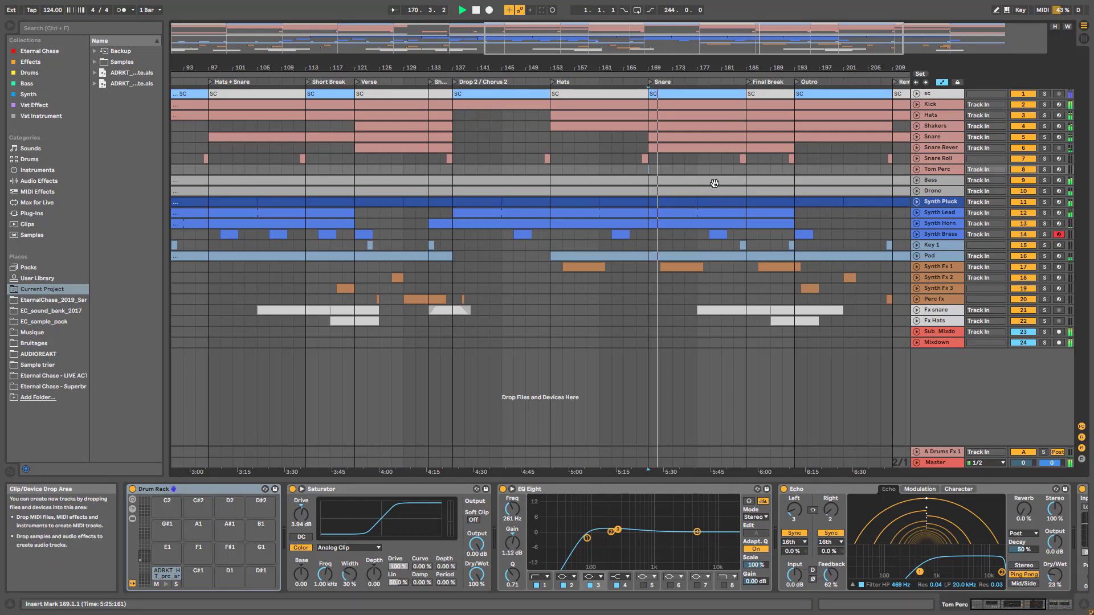
{"action": "left_click_drag", "start_coordinate": [668, 51], "coordinate": [668, 20]}
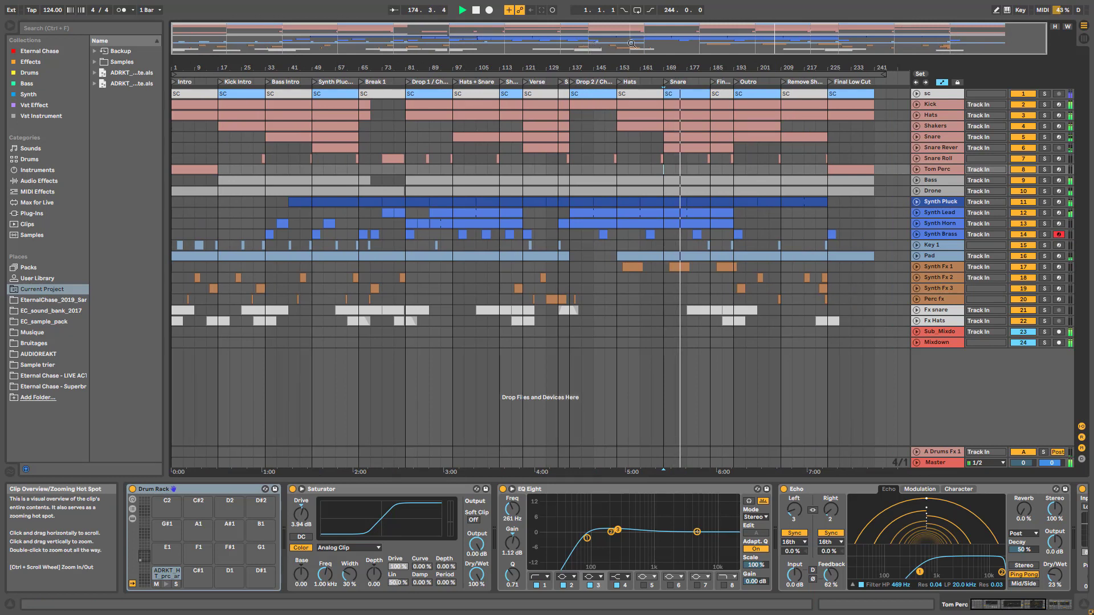
{"action": "key", "text": "space"}
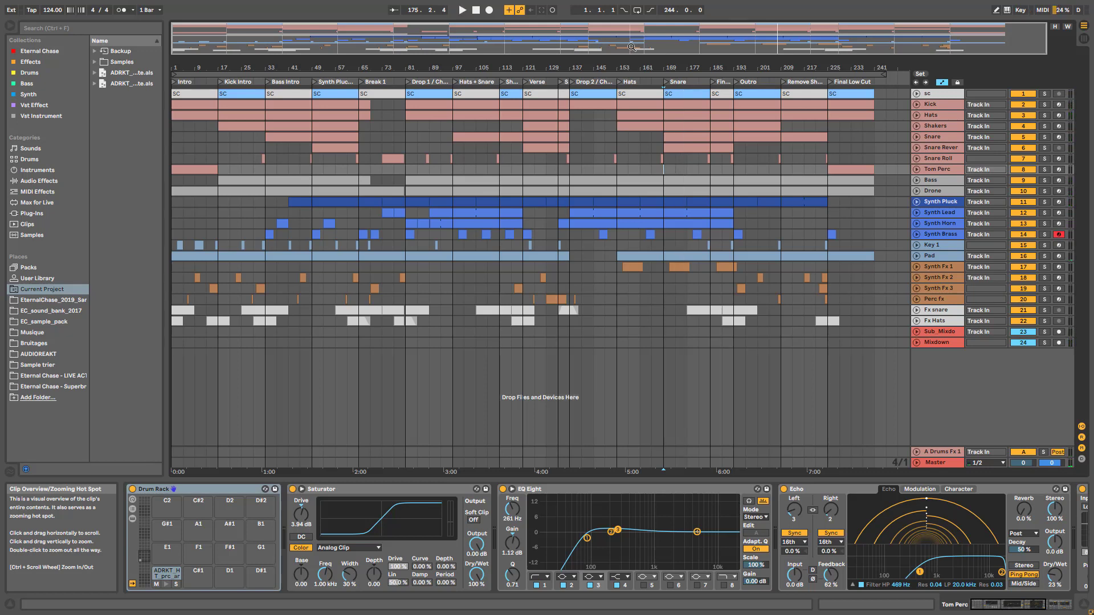
- Turn off solo on the Synth Lead track so that all tracks are heard
{"action": "left_click_drag", "start_coordinate": [631, 47], "coordinate": [417, 42]}
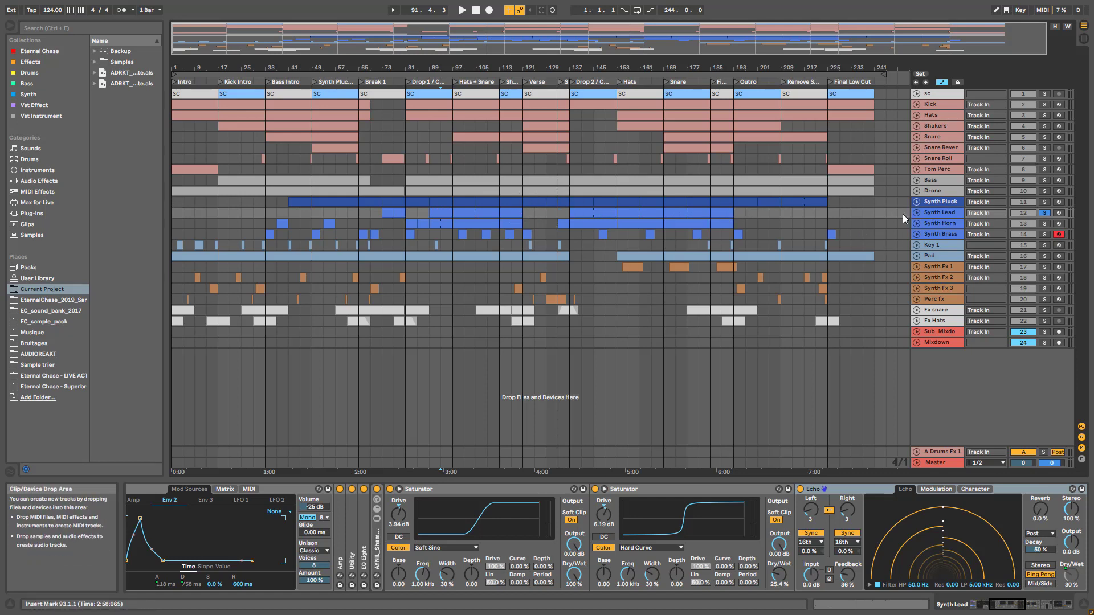
{"action": "scroll", "coordinate": [604, 152], "scroll_direction": "up", "scroll_amount": 5}
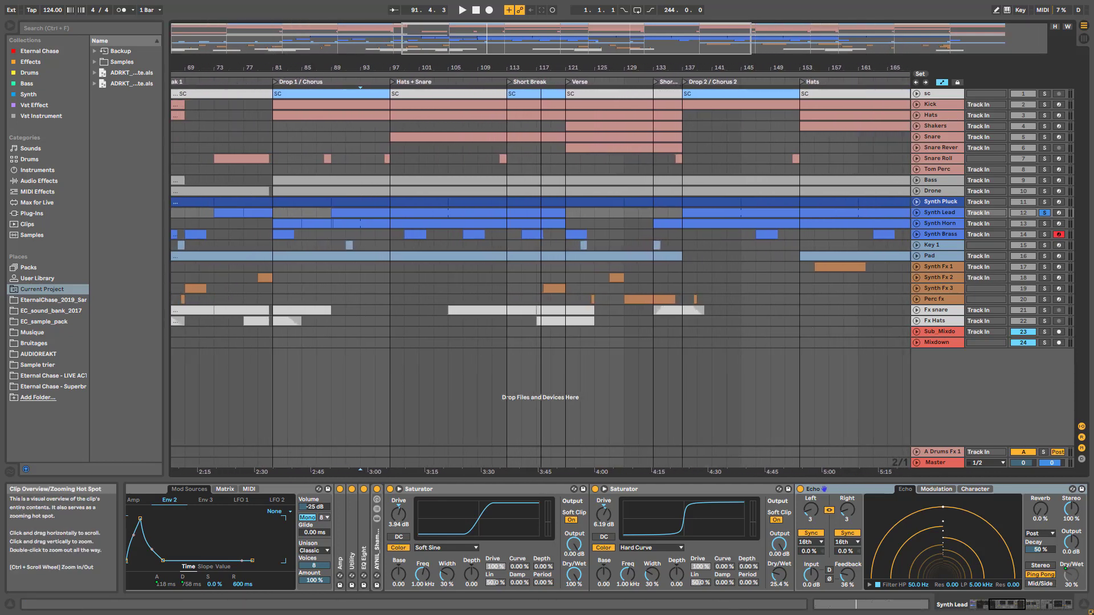
{"action": "scroll", "coordinate": [605, 153], "scroll_direction": "down", "scroll_amount": 5}
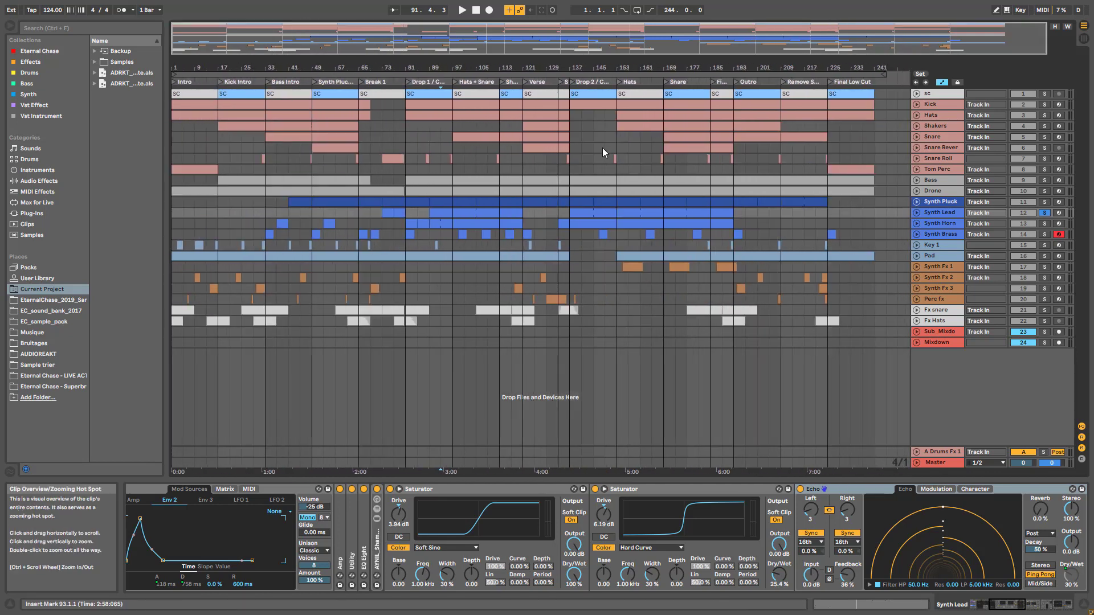
{"action": "left_click", "coordinate": [1046, 213]}
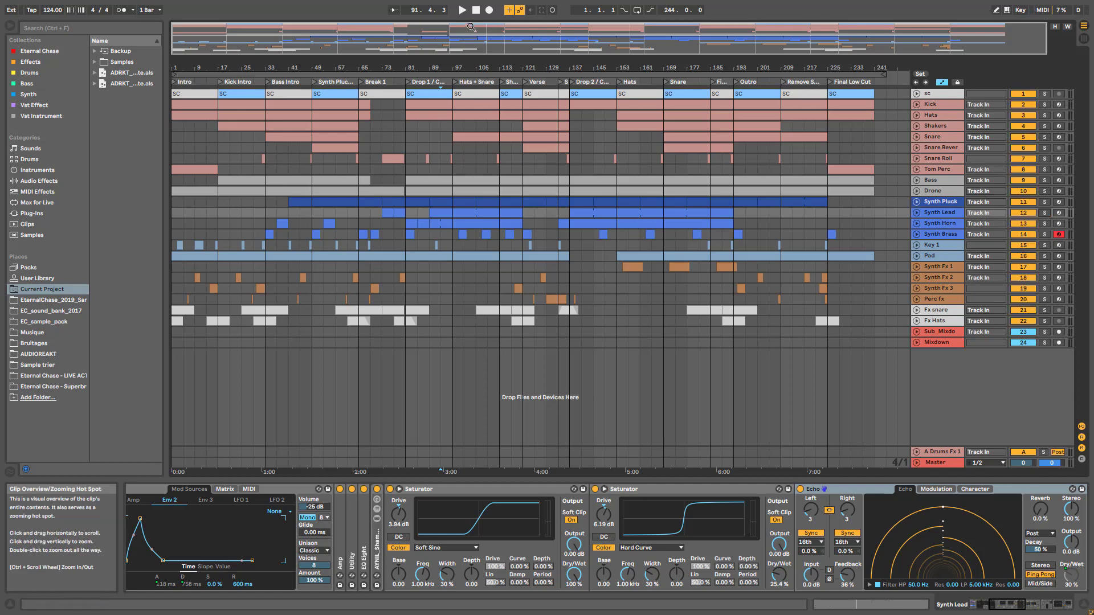
- Focus on the arrangement's first half and inspect the devices on the Pad and Drone tracks
{"action": "left_click_drag", "start_coordinate": [469, 29], "coordinate": [307, 77]}
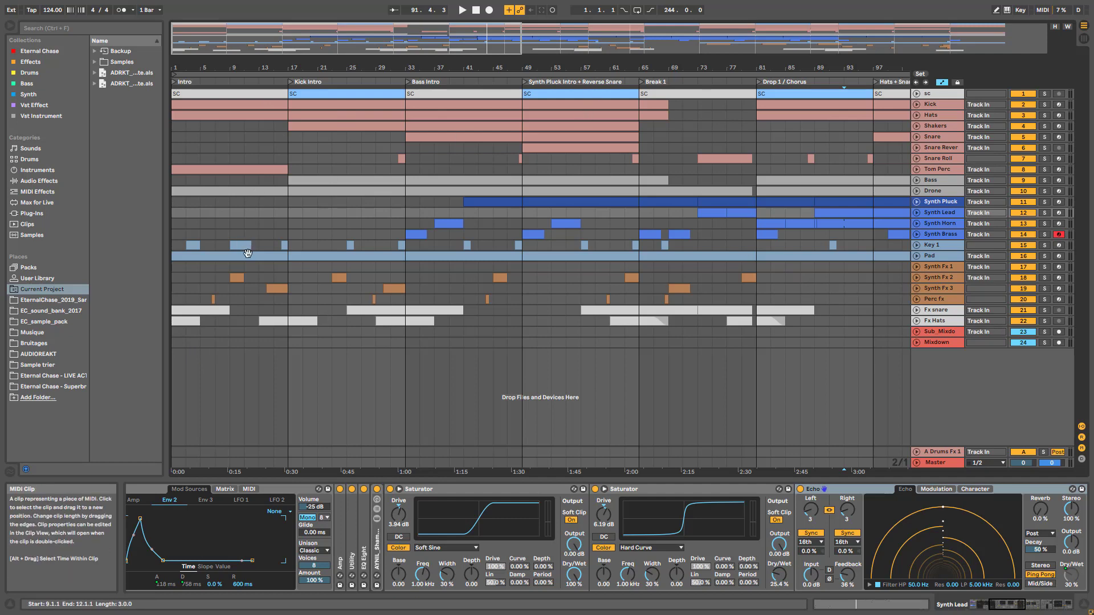
{"action": "left_click", "coordinate": [929, 257]}
{"action": "left_click", "coordinate": [932, 192]}
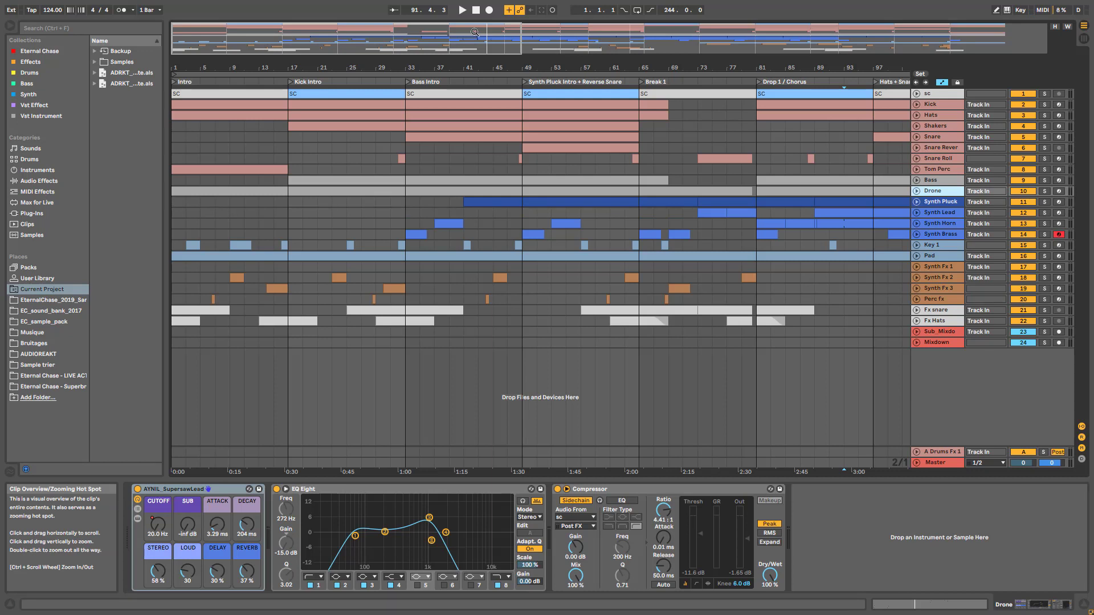
- Play the song from the beginning while viewing the devices of the Kick and Mixdown tracks
{"action": "left_click", "coordinate": [476, 10]}
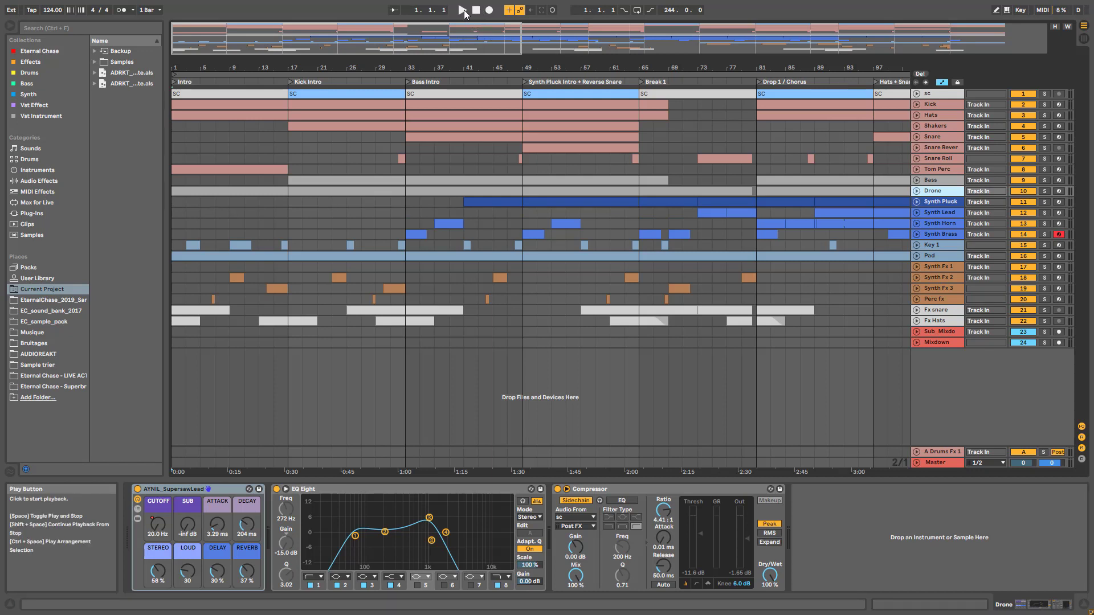
{"action": "left_click", "coordinate": [462, 10]}
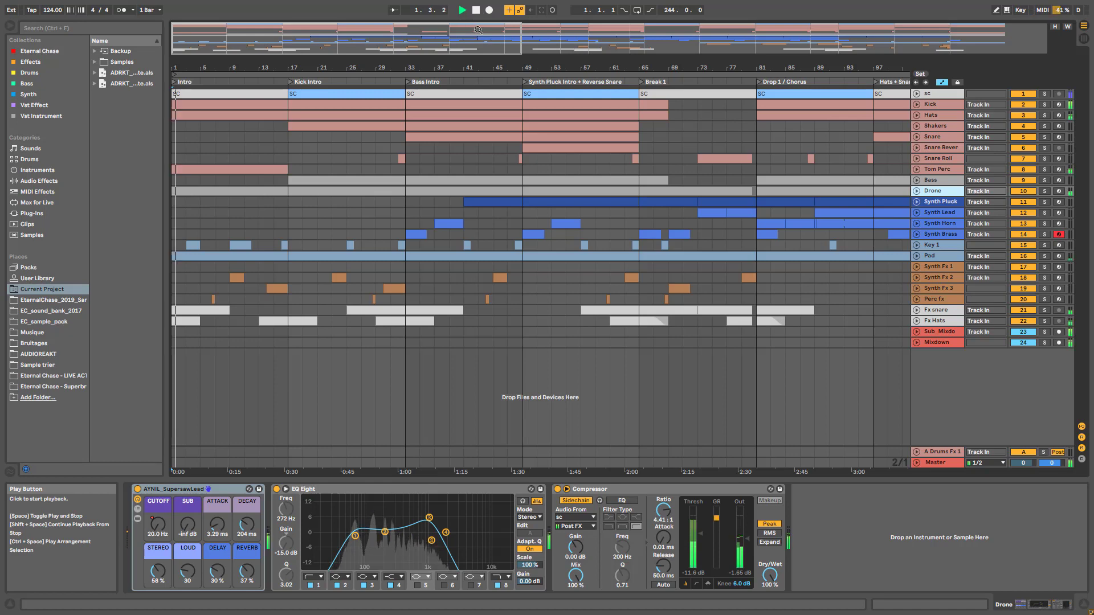
{"action": "left_click", "coordinate": [951, 104]}
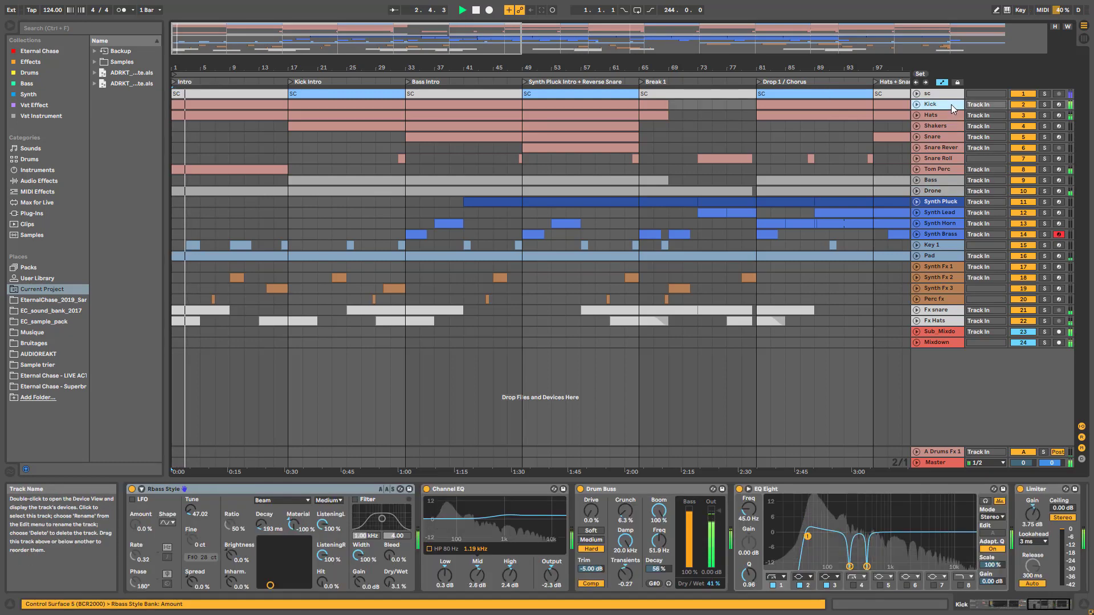
{"action": "left_click", "coordinate": [944, 343]}
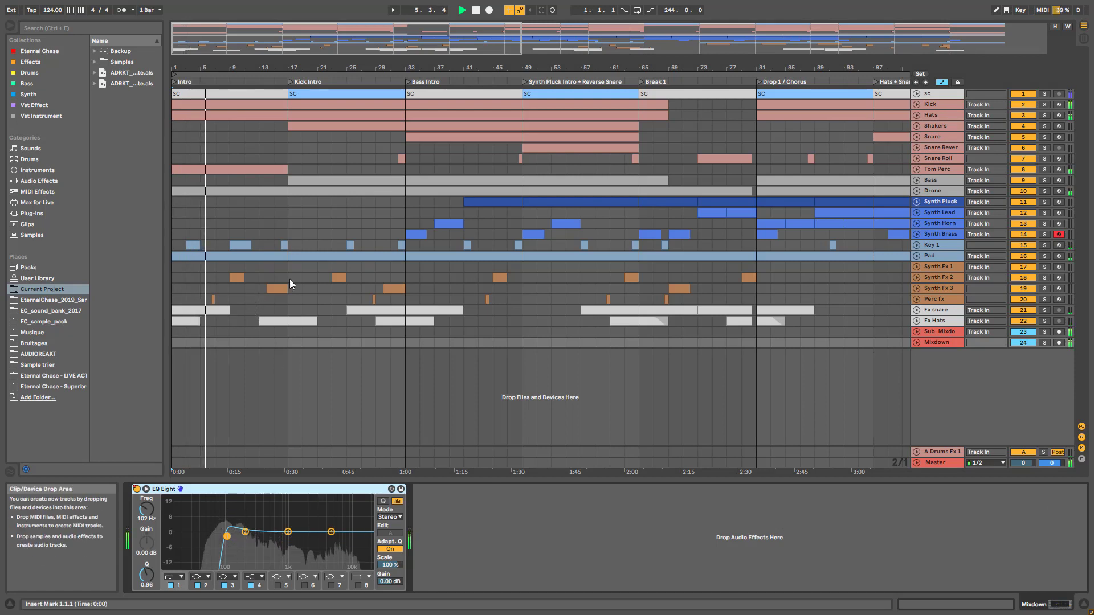
- Mark bar 17 at the start of Kick Intro and watch the Mixdown track's EQ Eight through that transition
{"action": "left_click", "coordinate": [917, 114]}
{"action": "left_click", "coordinate": [916, 114]}
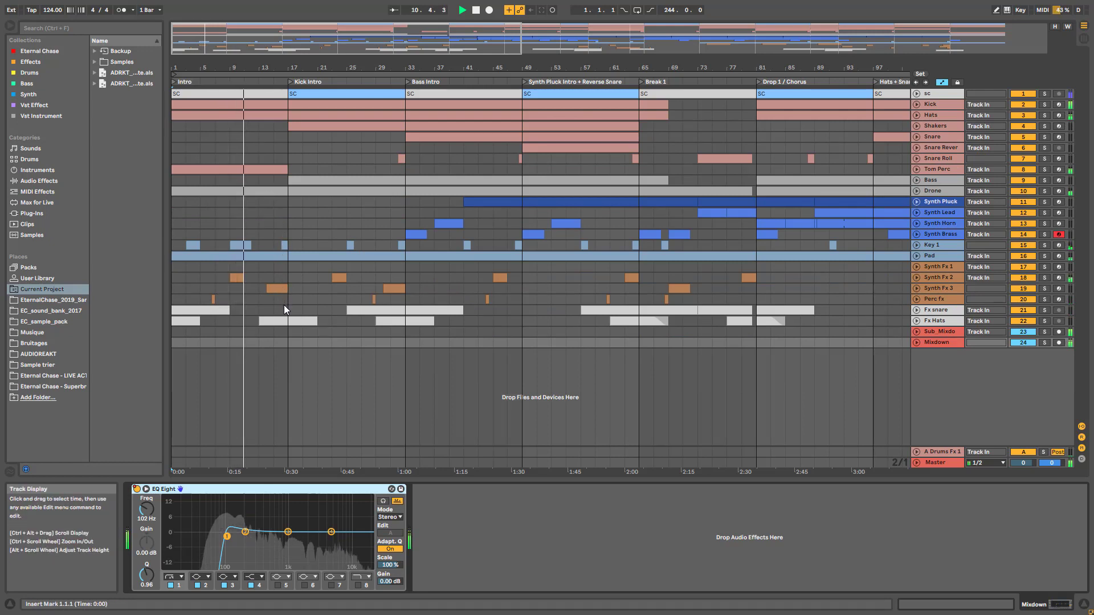
{"action": "left_click", "coordinate": [287, 148]}
{"action": "left_click", "coordinate": [942, 342]}
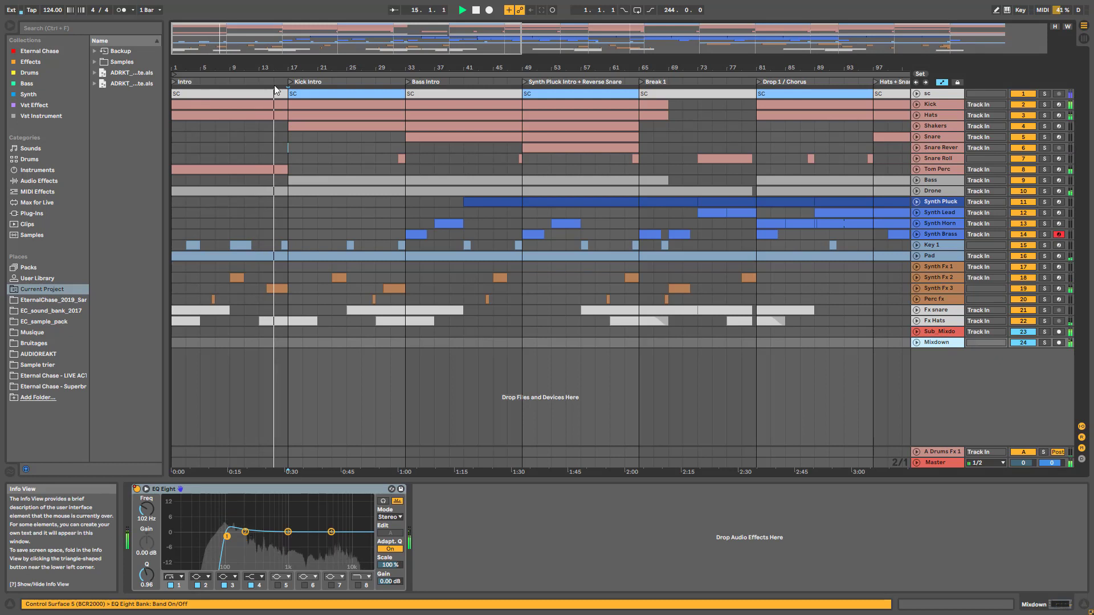
{"action": "left_click_drag", "start_coordinate": [362, 41], "coordinate": [315, 55]}
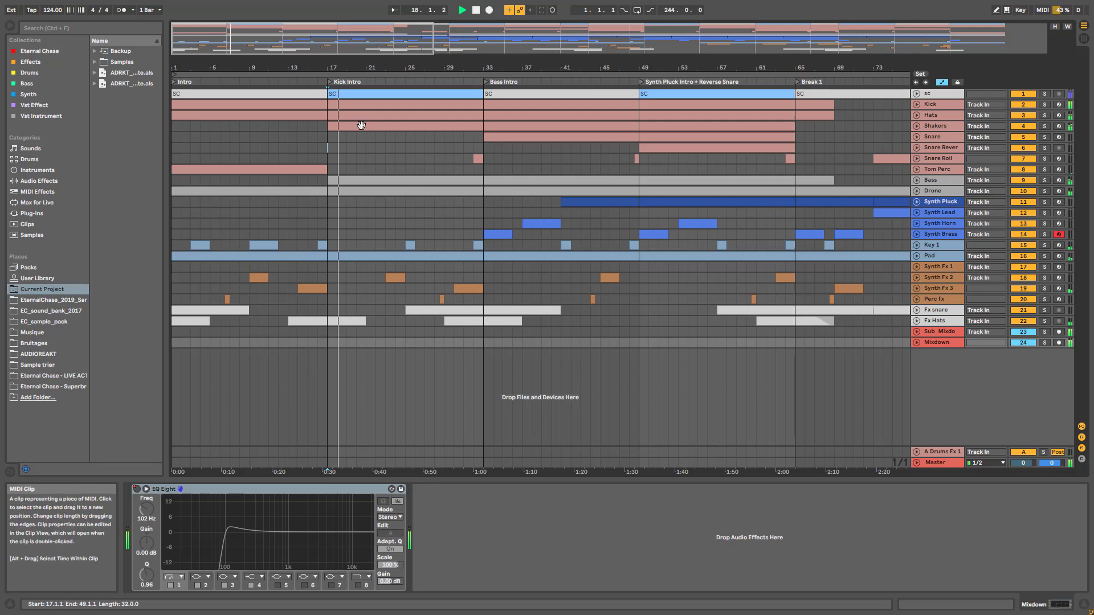
- Inspect the devices of the Bass, Synth Brass and Snare tracks while the intro sections play
{"action": "left_click", "coordinate": [942, 179]}
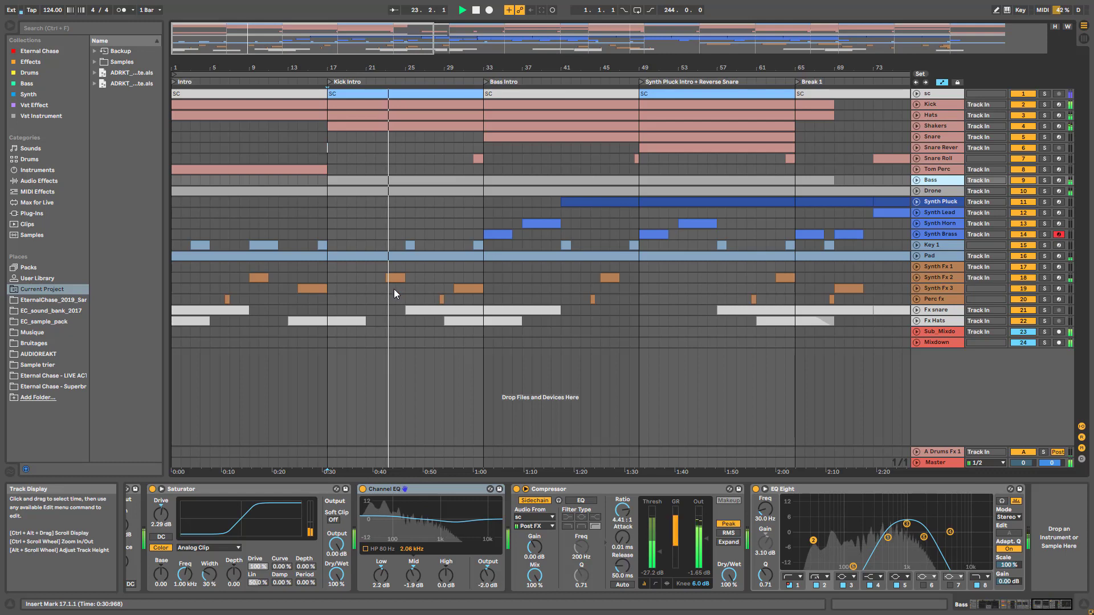
{"action": "left_click", "coordinate": [457, 231]}
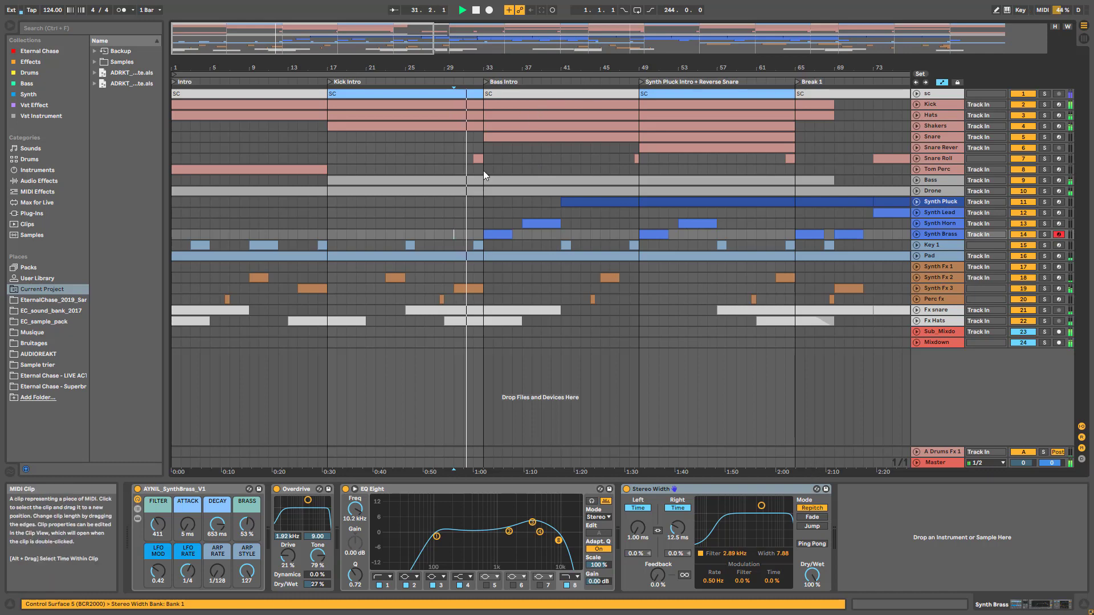
{"action": "left_click", "coordinate": [942, 179]}
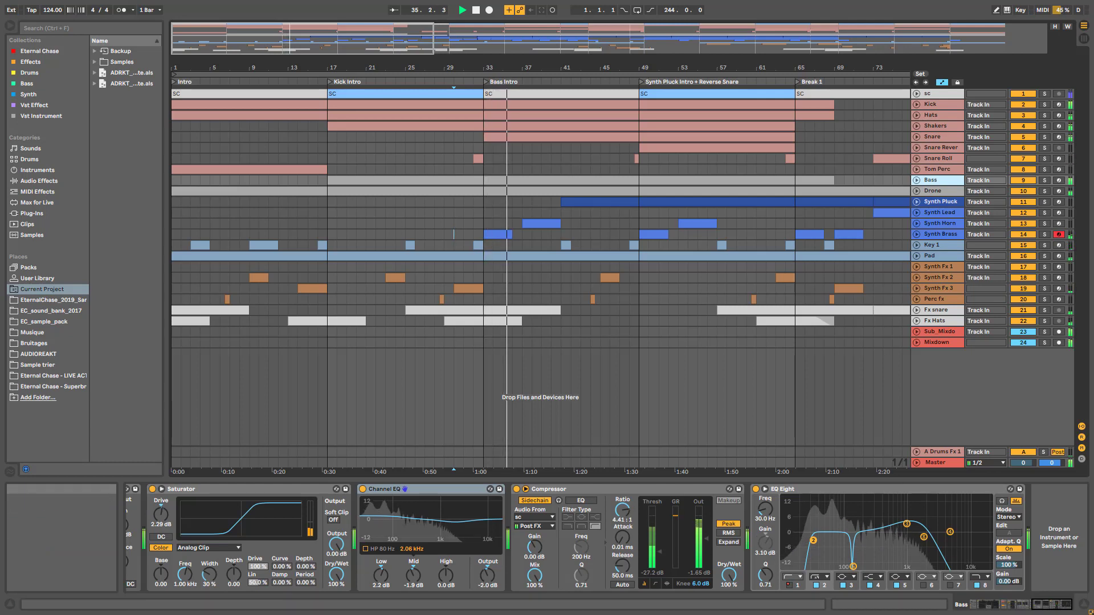
{"action": "left_click", "coordinate": [939, 136]}
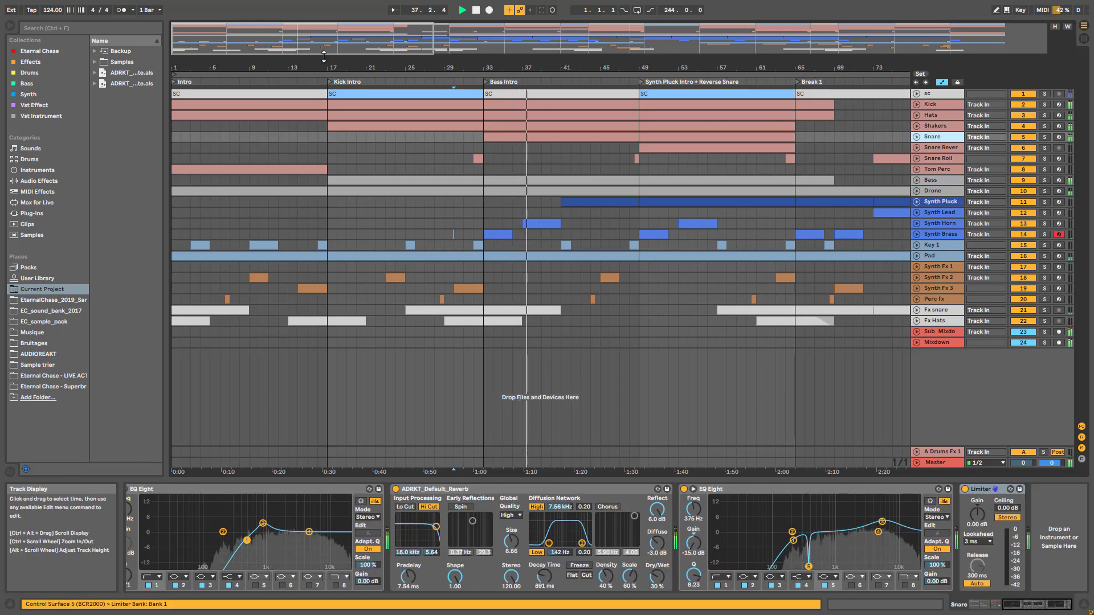
- Stop playback and unfold the Tom Perc and Snare Roll tracks around the Synth Pluck Intro section
{"action": "left_click_drag", "start_coordinate": [483, 39], "coordinate": [344, 49]}
{"action": "key", "text": "space"}
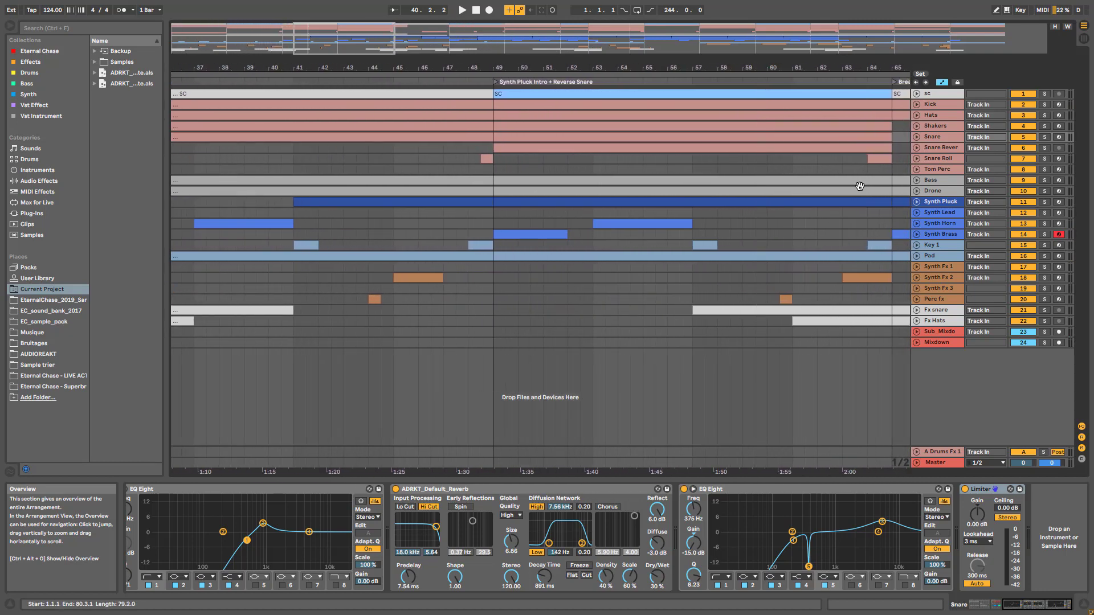
{"action": "left_click", "coordinate": [915, 171]}
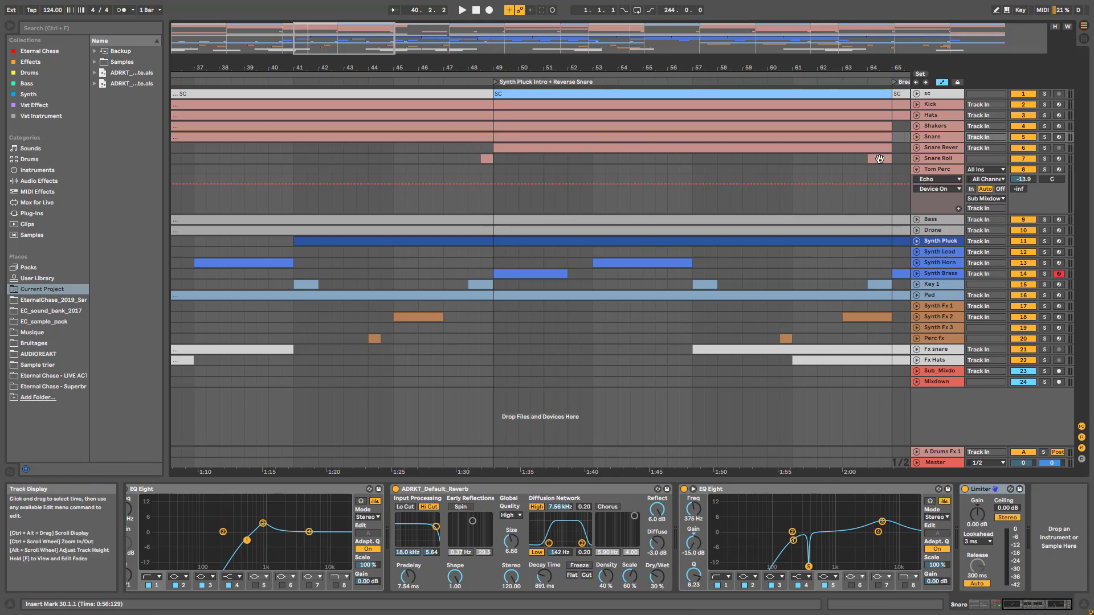
{"action": "left_click", "coordinate": [917, 159]}
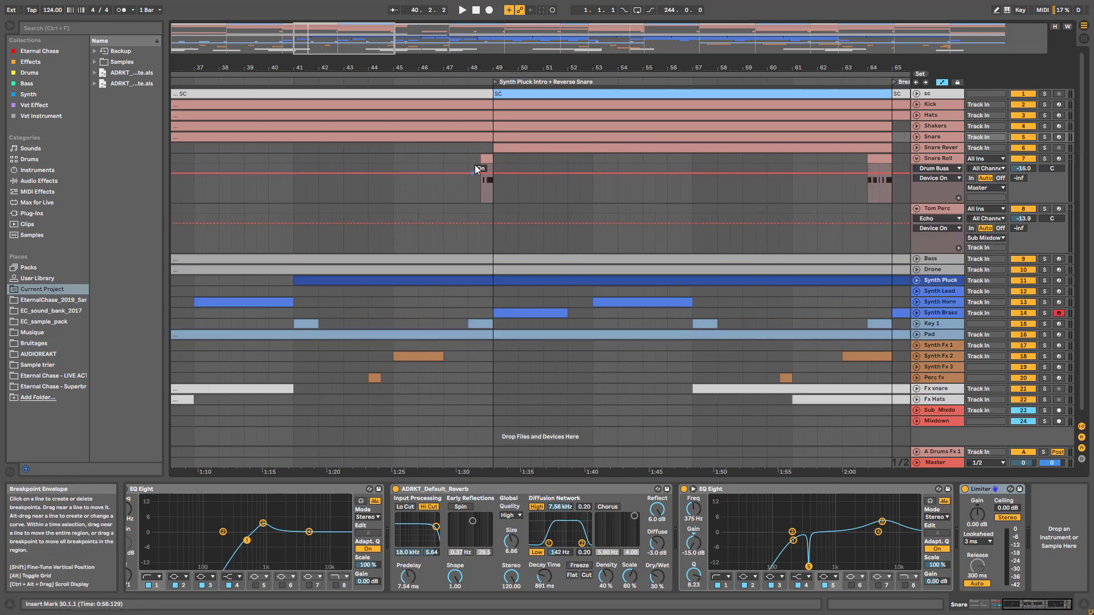
- Solo the Snare Roll track and listen to its fills before bar 49 and at bar 64
{"action": "left_click", "coordinate": [485, 182]}
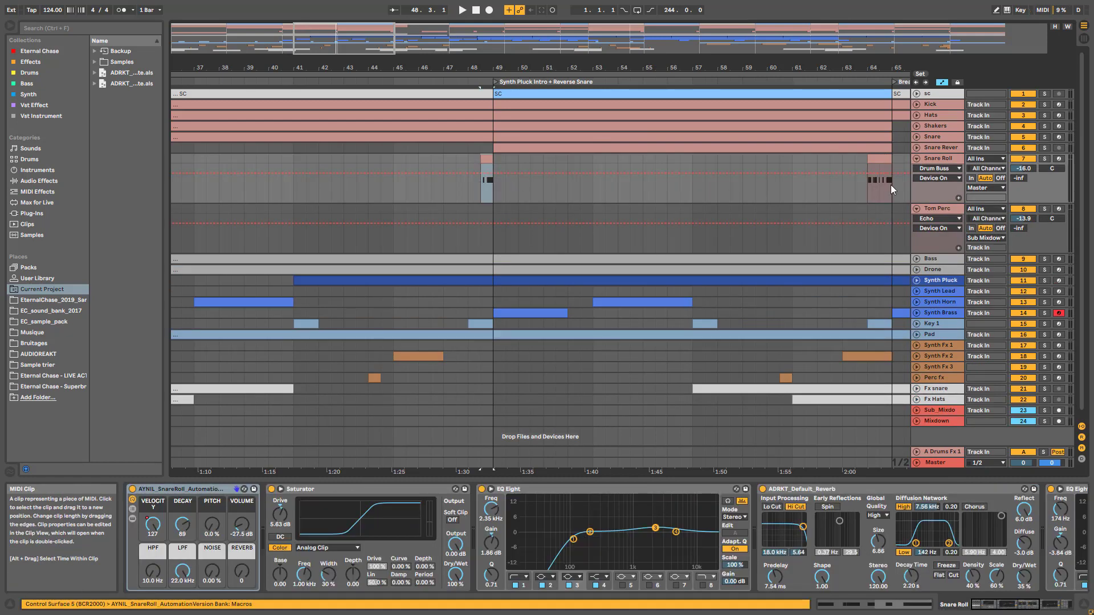
{"action": "left_click", "coordinate": [1044, 158]}
{"action": "key", "text": "space"}
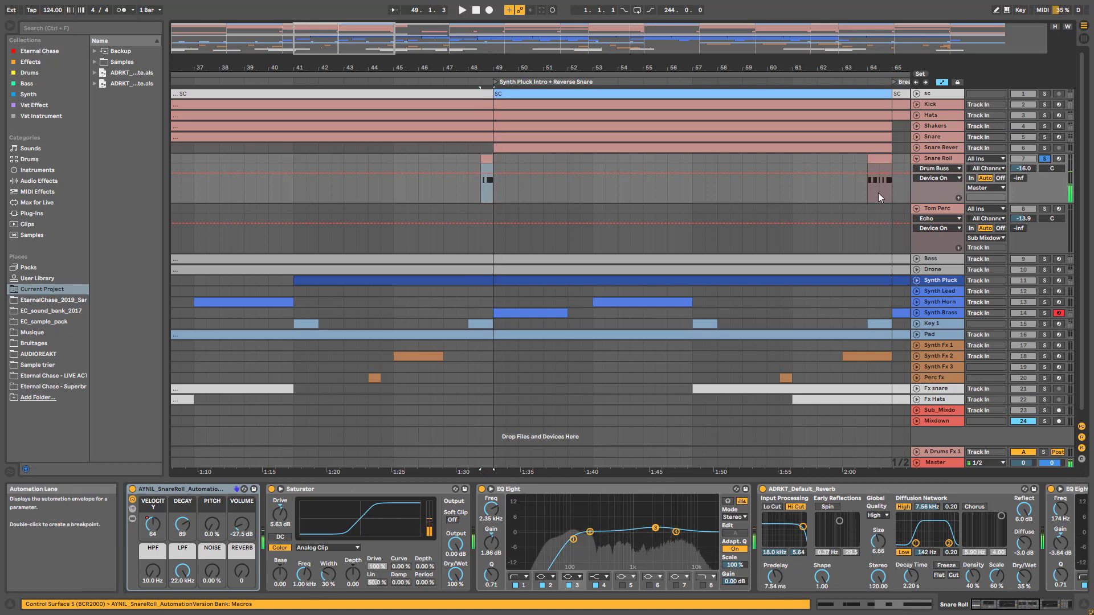
{"action": "left_click", "coordinate": [882, 158]}
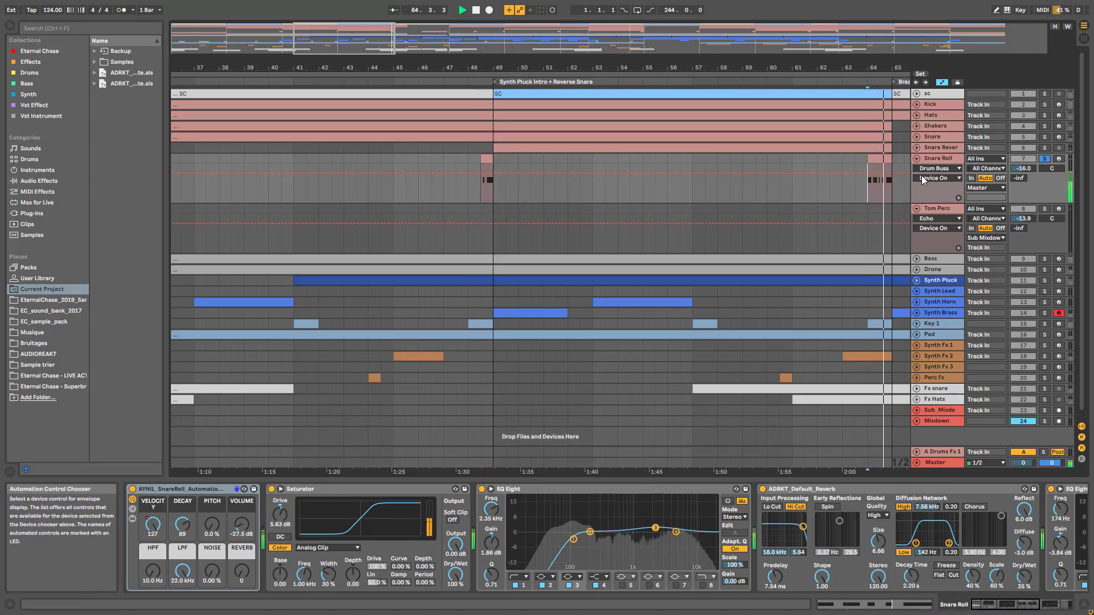
{"action": "key", "text": "space"}
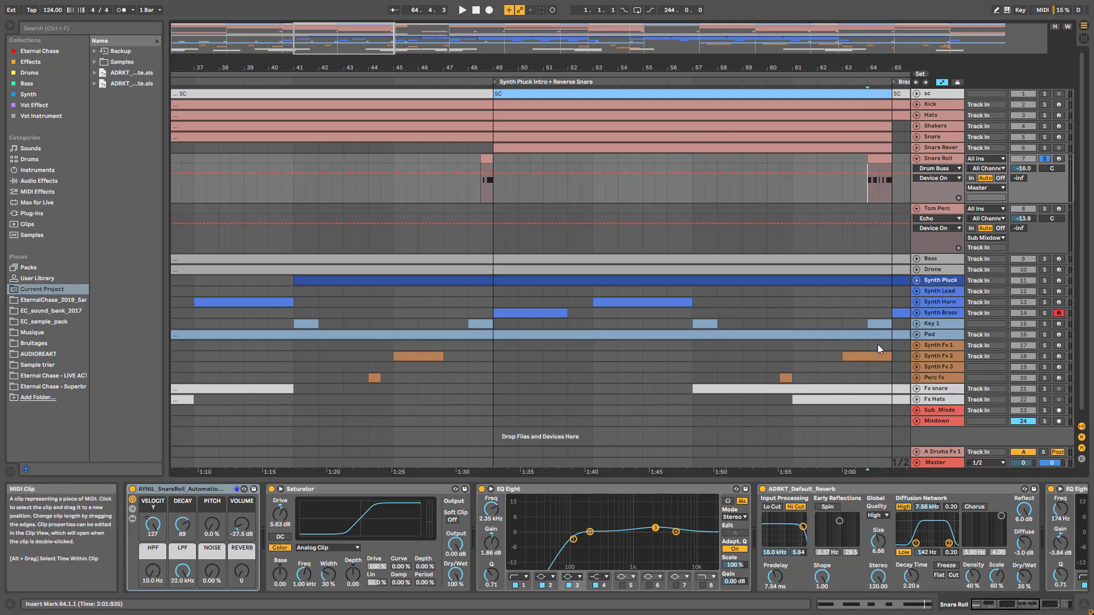
- Unfold and solo the Key 1 track, and listen to its clip at bar 48
{"action": "left_click", "coordinate": [916, 323]}
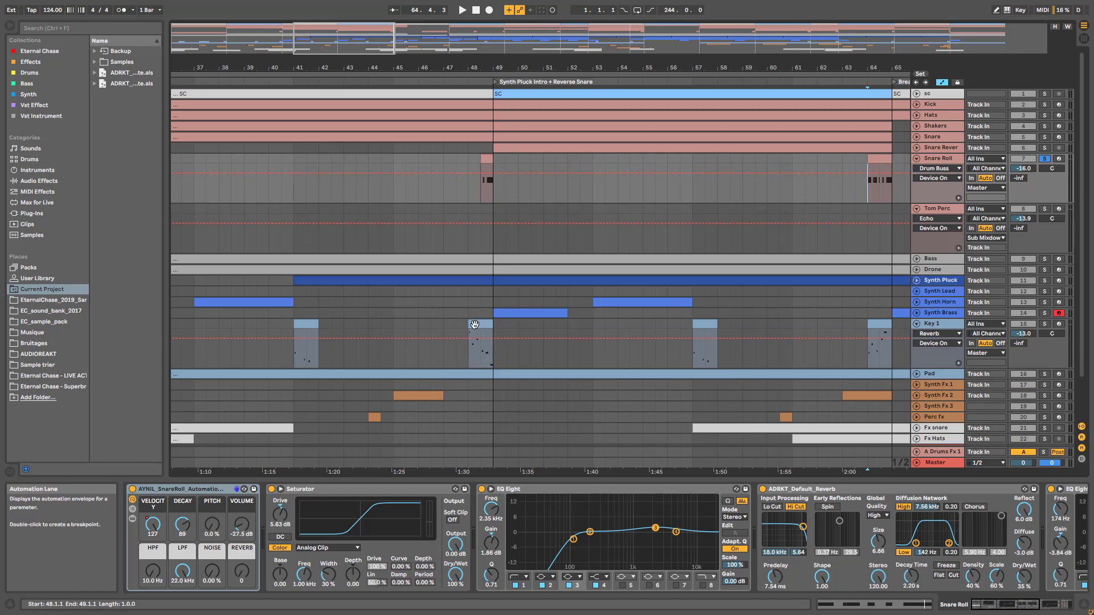
{"action": "left_click", "coordinate": [473, 363]}
{"action": "left_click", "coordinate": [1044, 324]}
{"action": "key", "text": "space"}
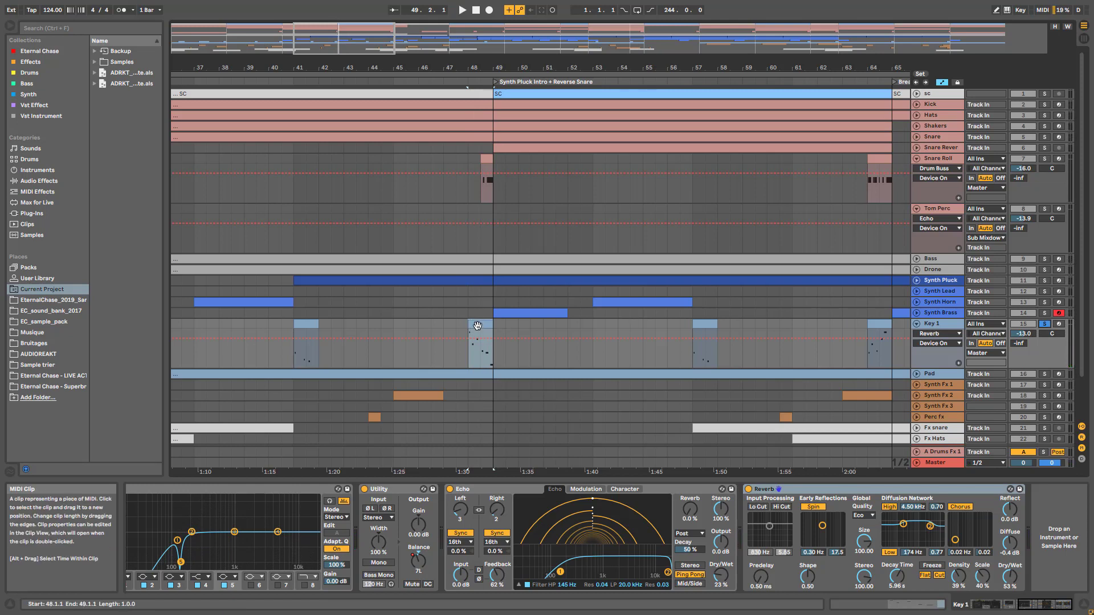
- Unfold and solo the Synth Brass track, and play its clip from bar 49
{"action": "left_click", "coordinate": [917, 312]}
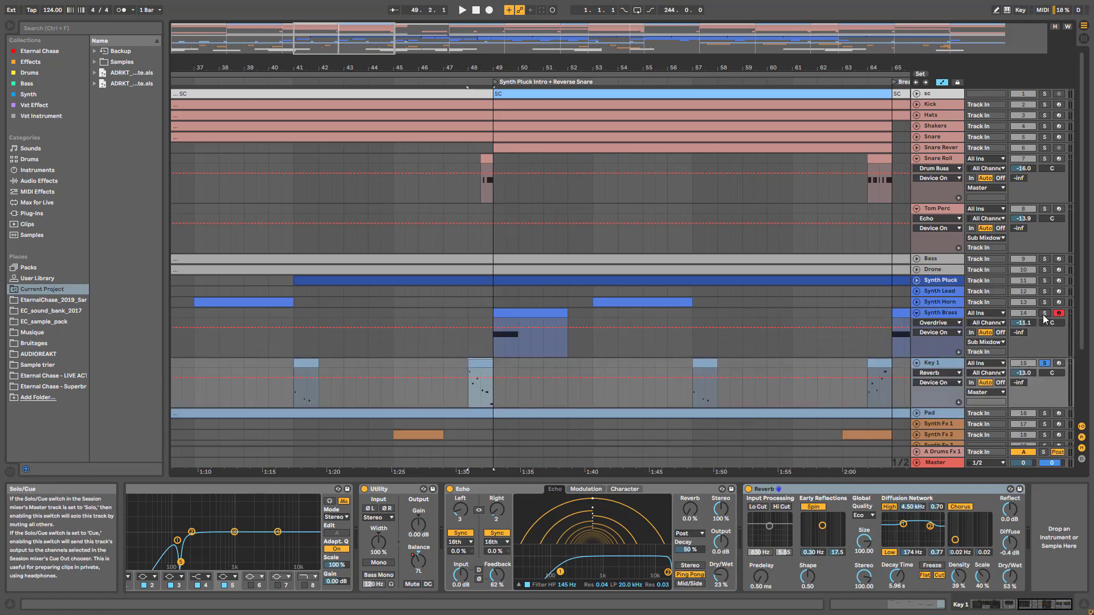
{"action": "left_click", "coordinate": [544, 314]}
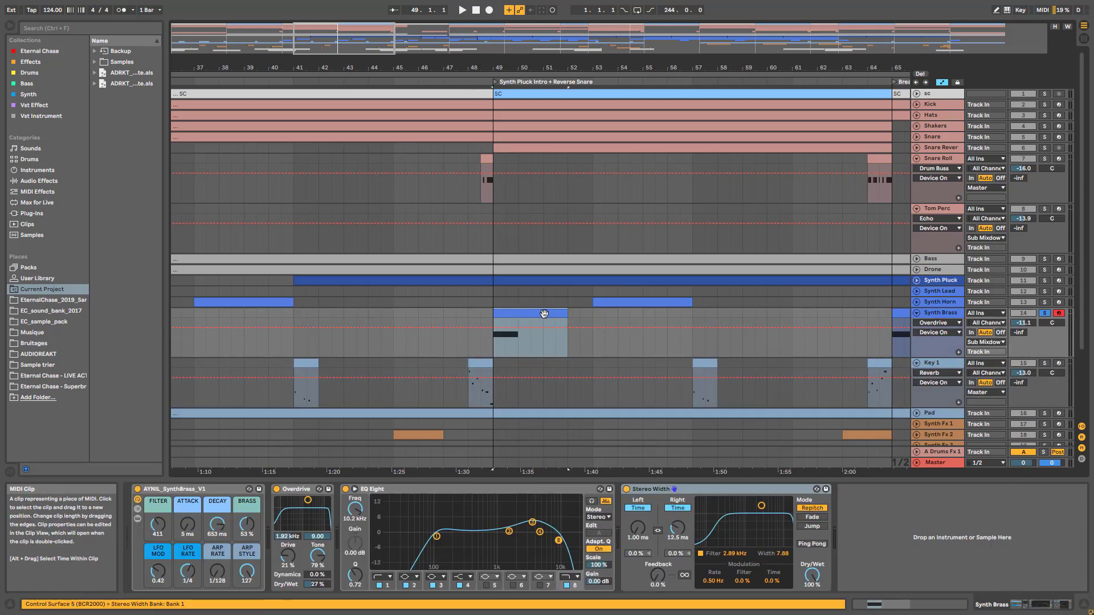
{"action": "key", "text": "space"}
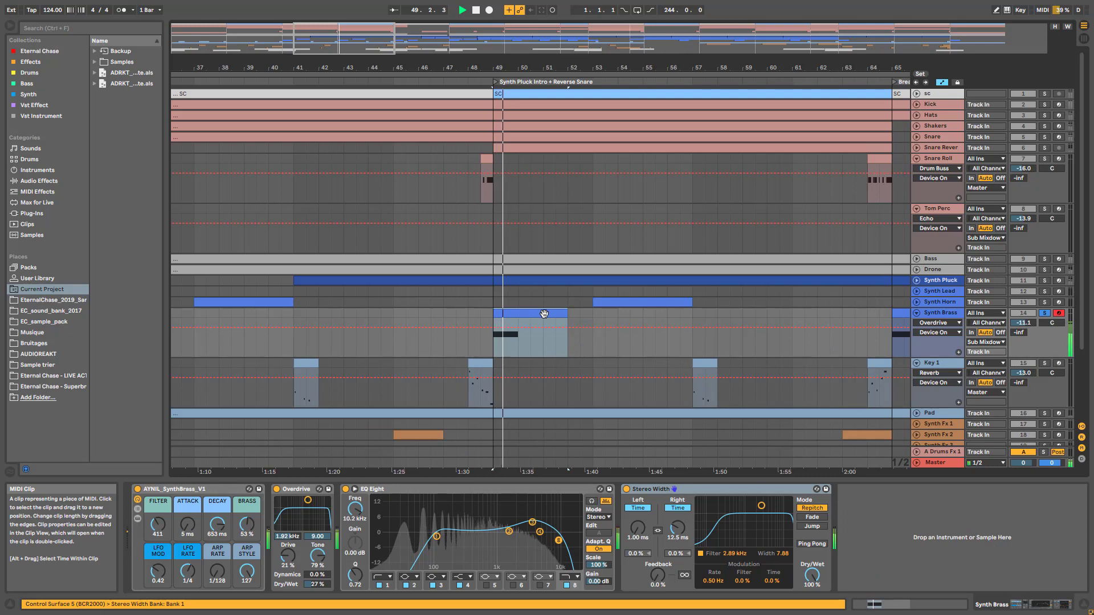
- Stop playback, unsolo the Synth Brass track, and listen to the full mix from bar 47 into the Synth Pluck Intro section
{"action": "key", "text": "space"}
{"action": "scroll", "coordinate": [545, 317], "scroll_direction": "down", "scroll_amount": 3}
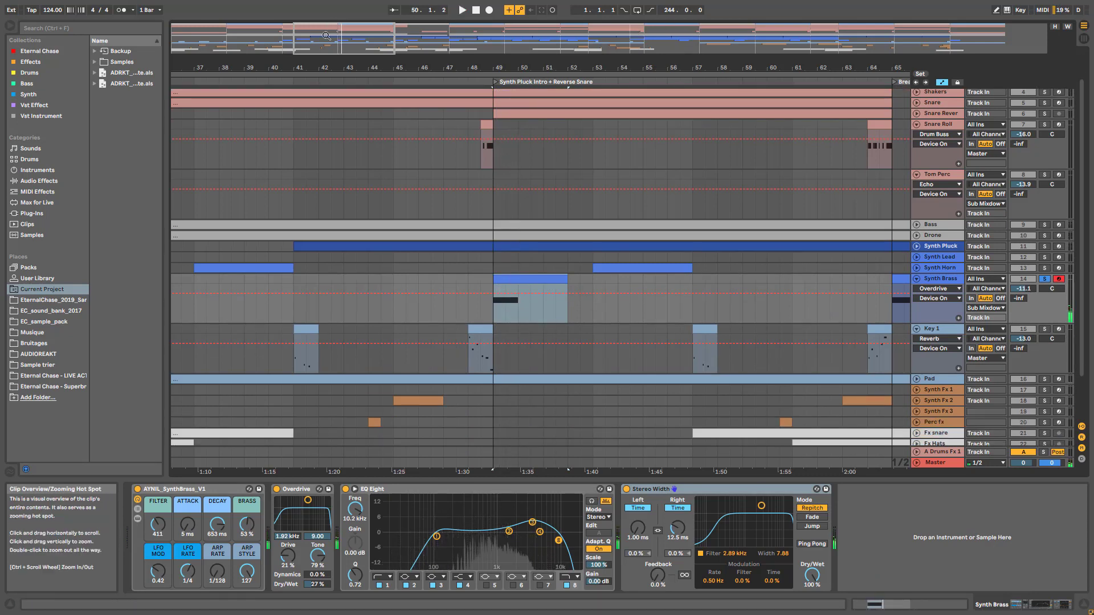
{"action": "left_click_drag", "start_coordinate": [350, 39], "coordinate": [354, 44]}
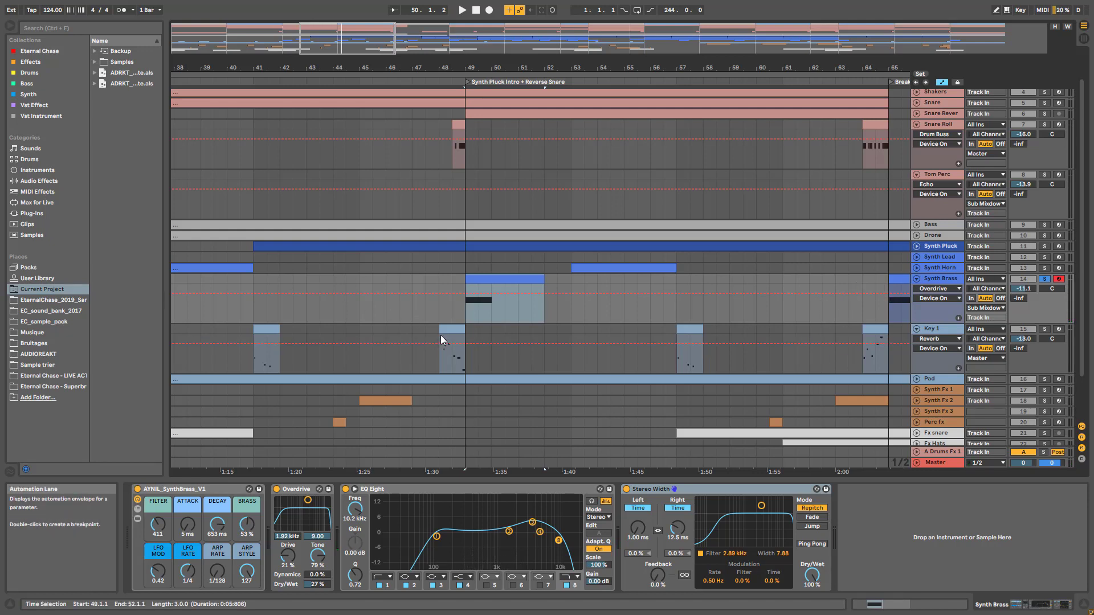
{"action": "left_click", "coordinate": [1044, 279]}
{"action": "left_click", "coordinate": [413, 316]}
{"action": "key", "text": "space"}
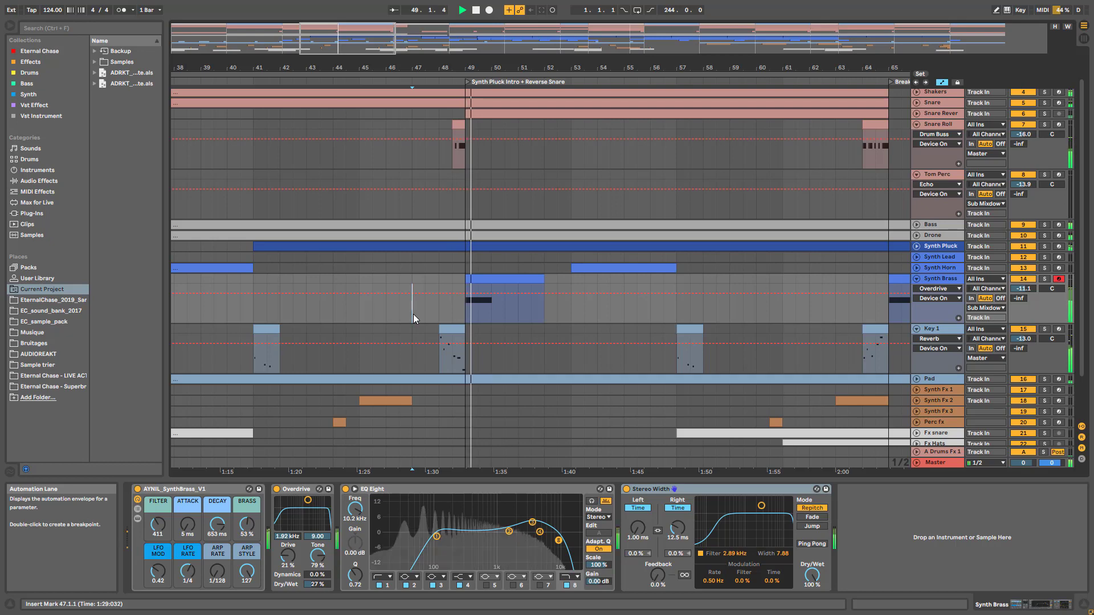
{"action": "left_click_drag", "start_coordinate": [525, 68], "coordinate": [525, 34]}
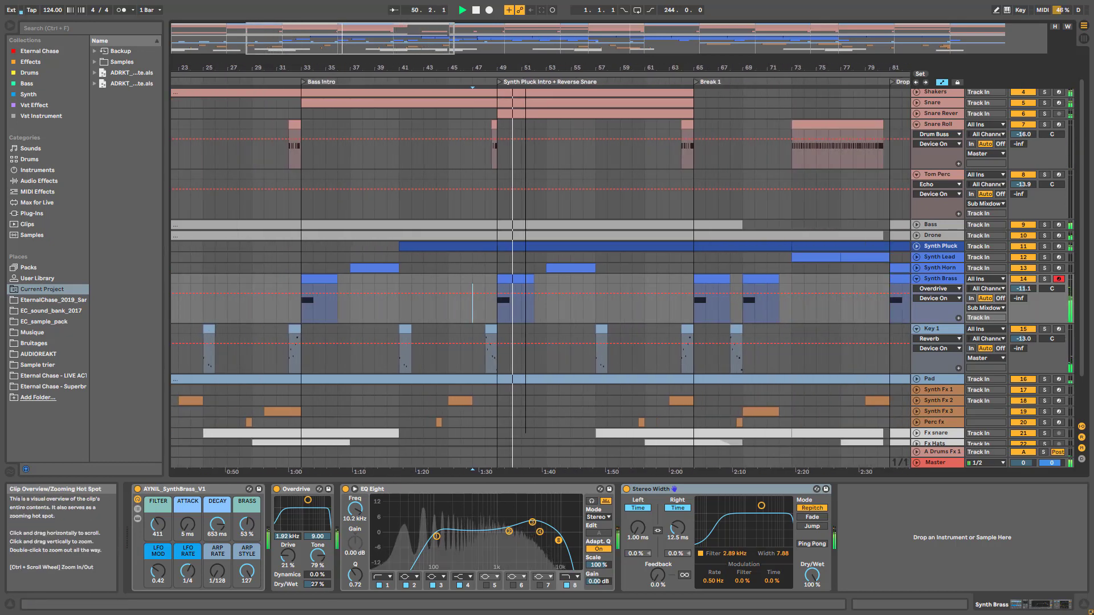
{"action": "key", "text": "space"}
- Listen to the full mix from bar 31 into the Bass Intro section, and select the Key 1 clip at bar 41
{"action": "left_click", "coordinate": [290, 317]}
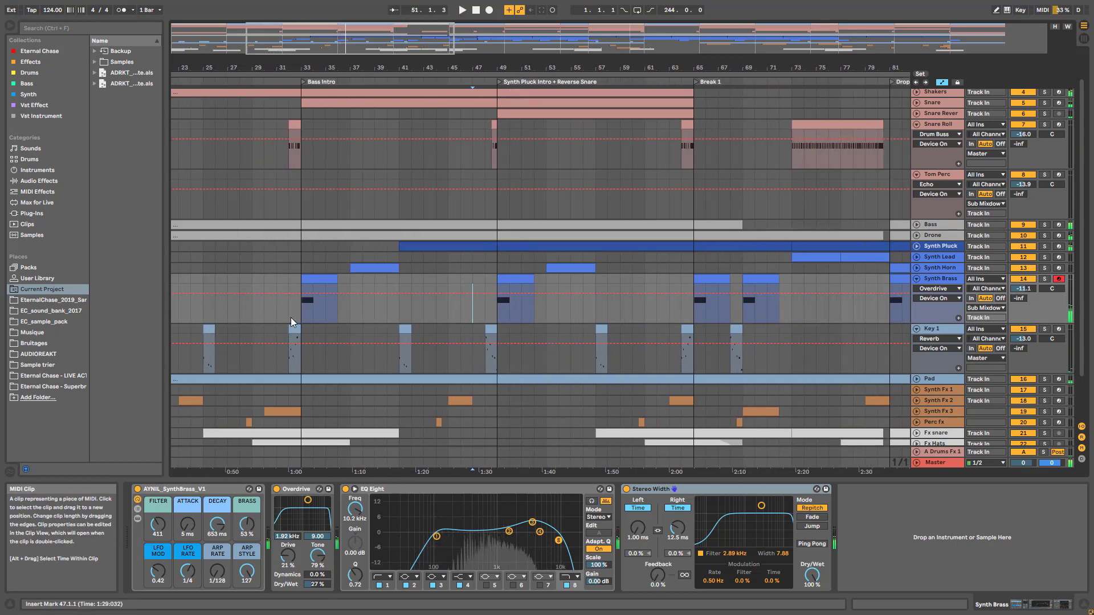
{"action": "left_click", "coordinate": [277, 306]}
{"action": "key", "text": "space"}
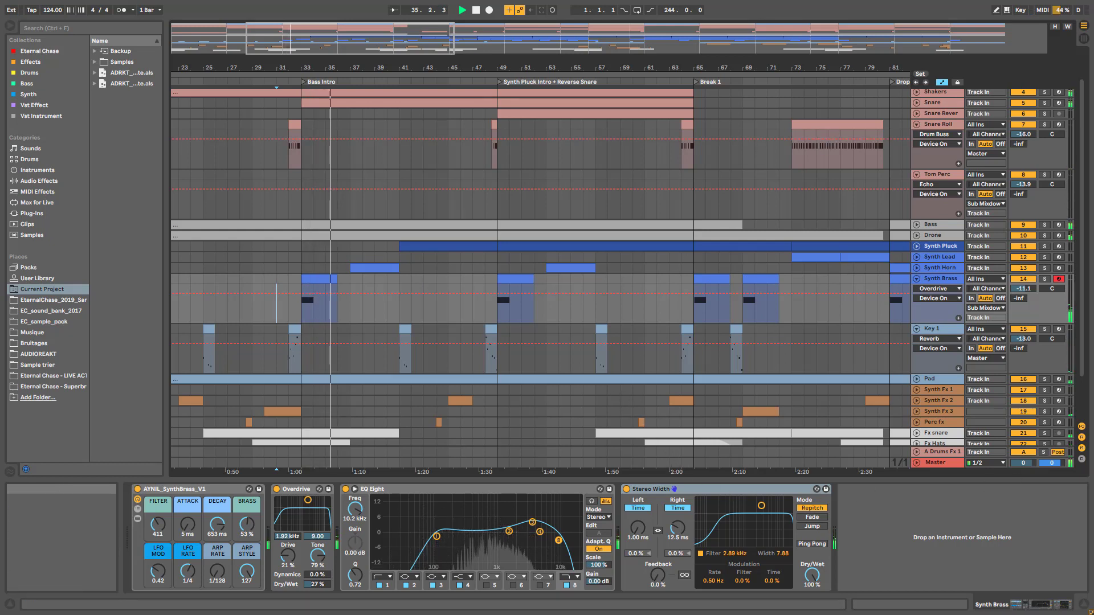
{"action": "left_click", "coordinate": [406, 342]}
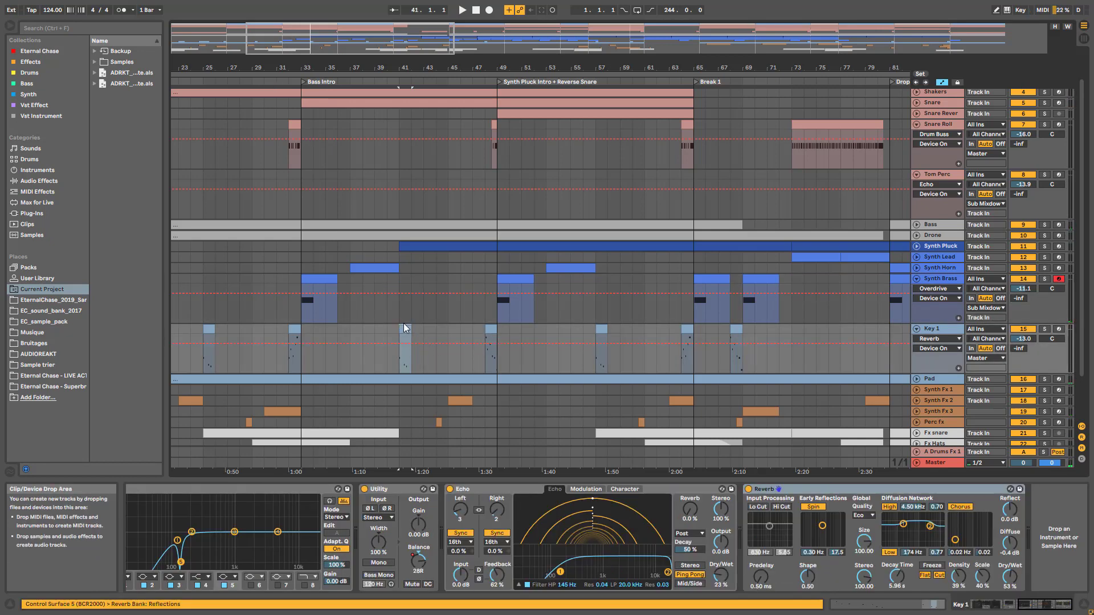
- Play from bar 49, unfold the Synth Pluck track, and briefly solo it to hear its rising cutoff automation
{"action": "left_click_drag", "start_coordinate": [406, 41], "coordinate": [404, 88]}
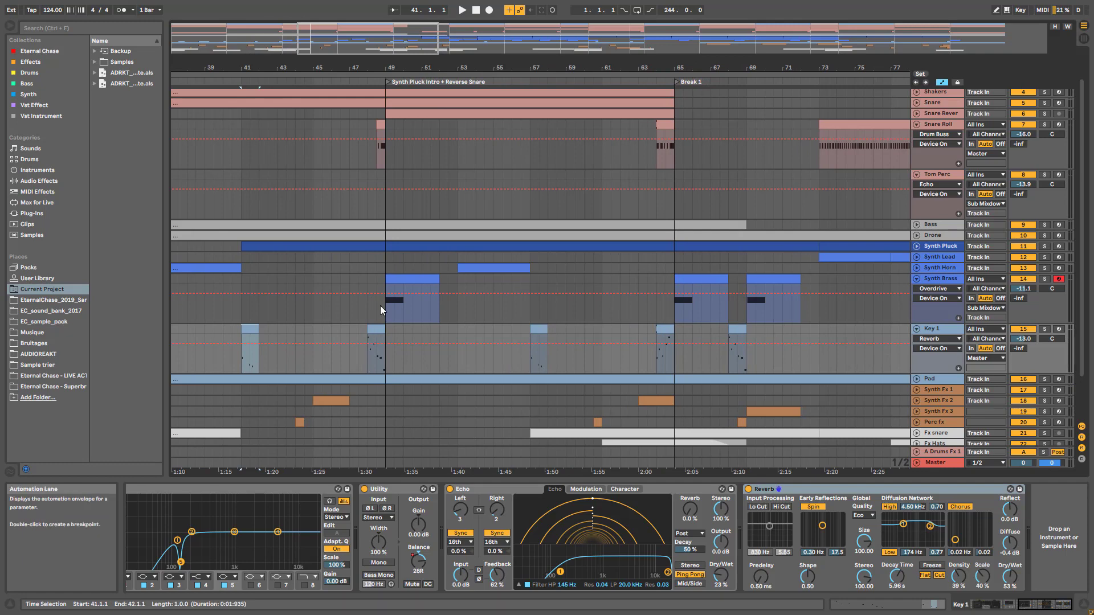
{"action": "left_click_drag", "start_coordinate": [388, 44], "coordinate": [393, 13]}
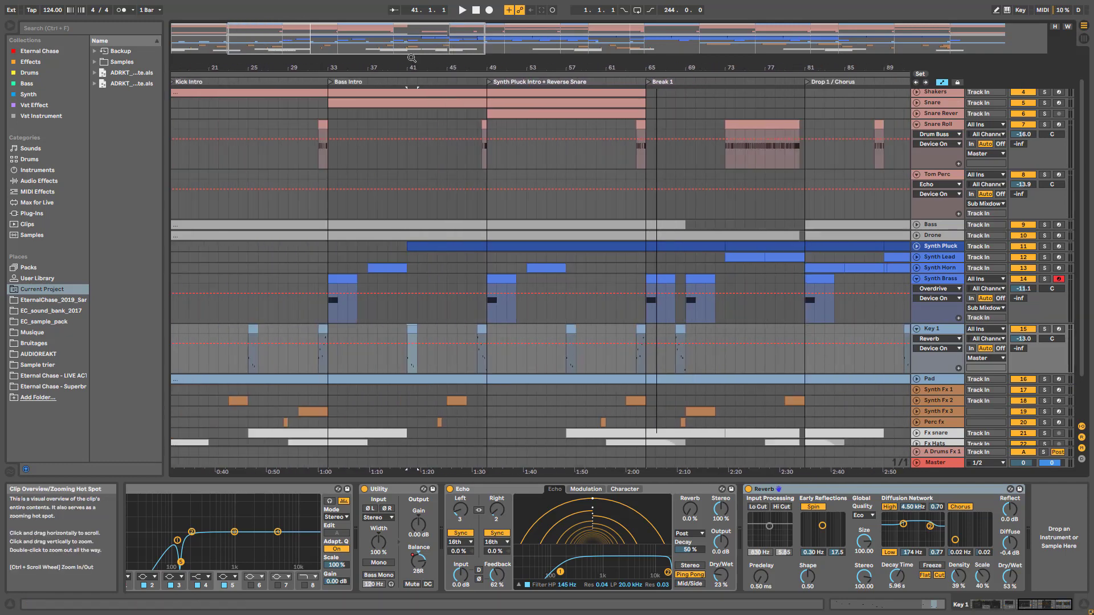
{"action": "left_click", "coordinate": [495, 216]}
{"action": "key", "text": "space"}
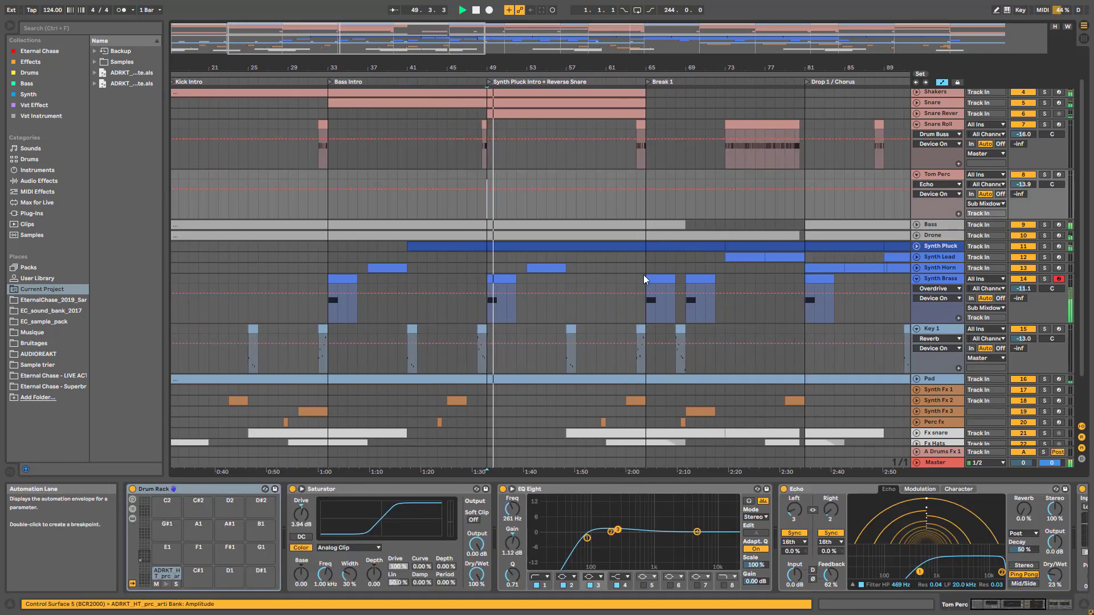
{"action": "left_click", "coordinate": [916, 246]}
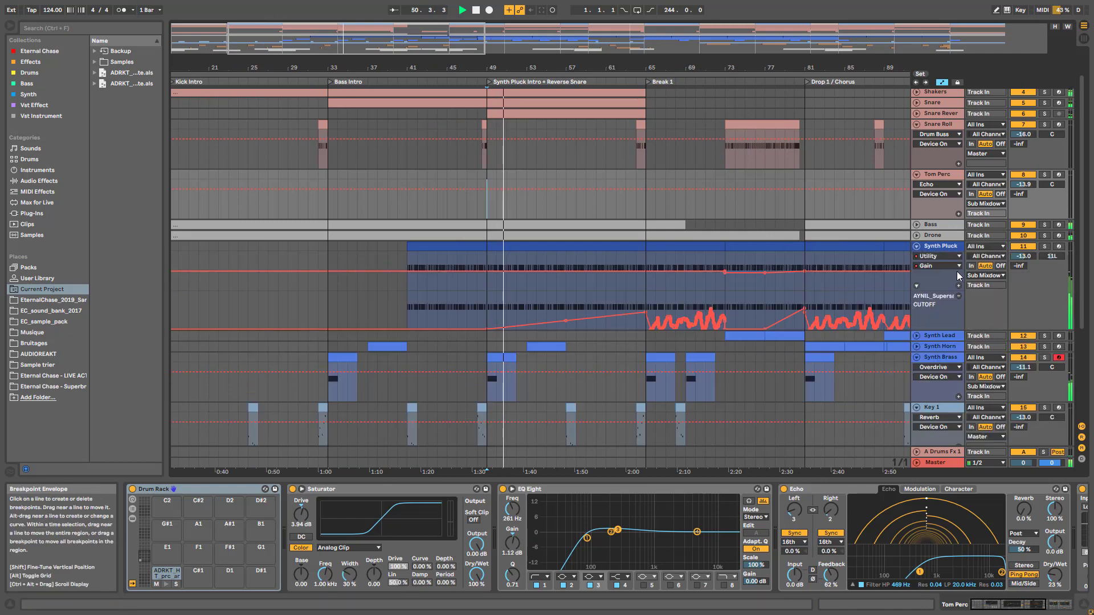
{"action": "left_click", "coordinate": [1044, 246]}
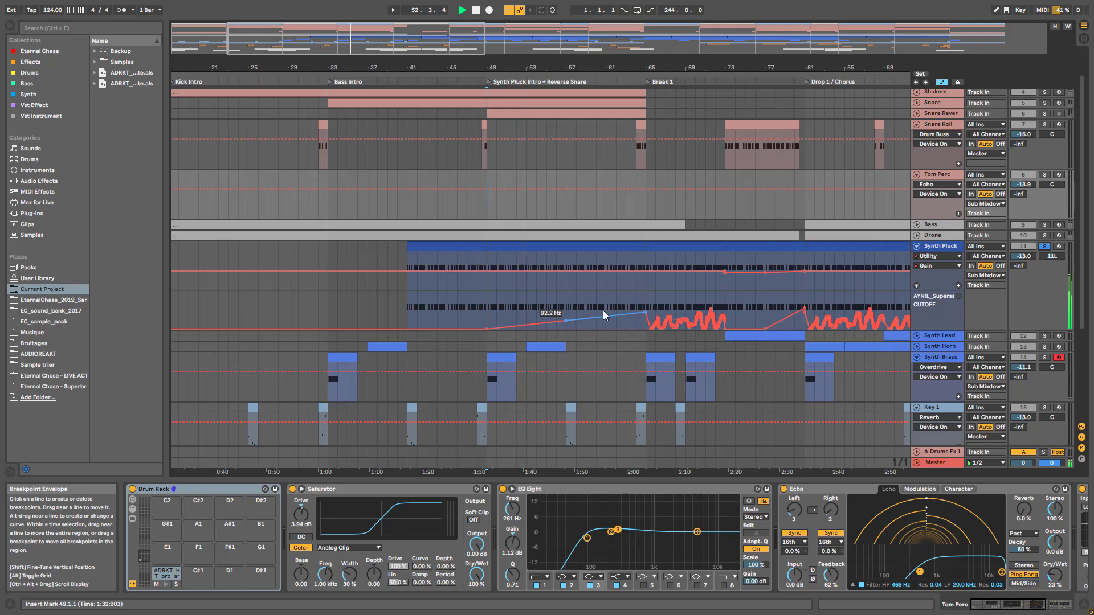
{"action": "left_click", "coordinate": [1046, 246]}
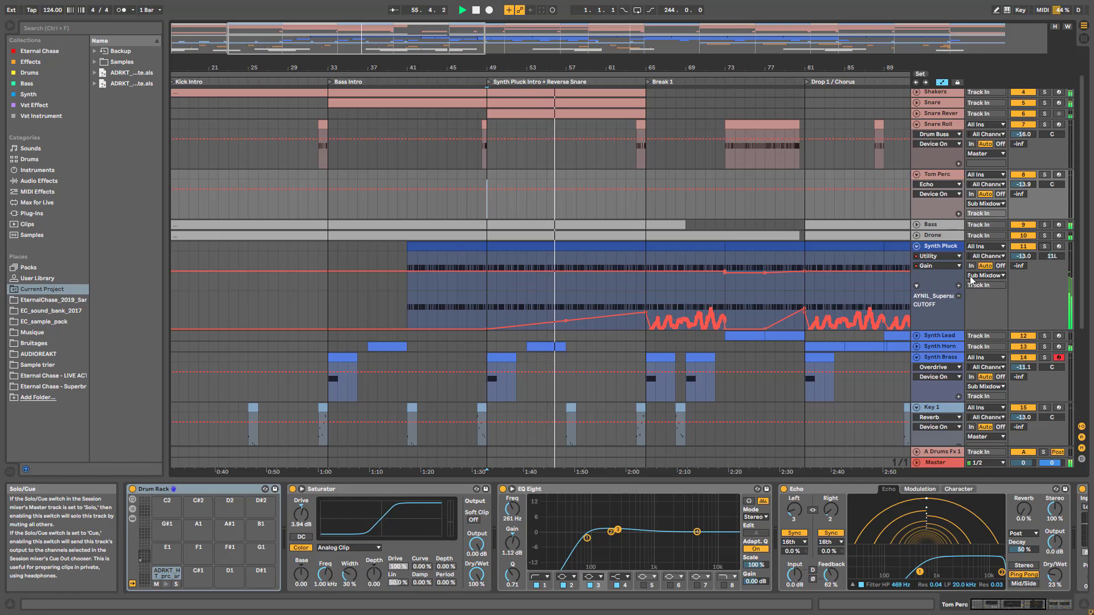
- Unfold the Synth Horn track to show its balance automation, stop playback, and select its clip at bar 53
{"action": "scroll", "coordinate": [678, 327], "scroll_direction": "down", "scroll_amount": 5}
{"action": "scroll", "coordinate": [680, 330], "scroll_direction": "down", "scroll_amount": 1}
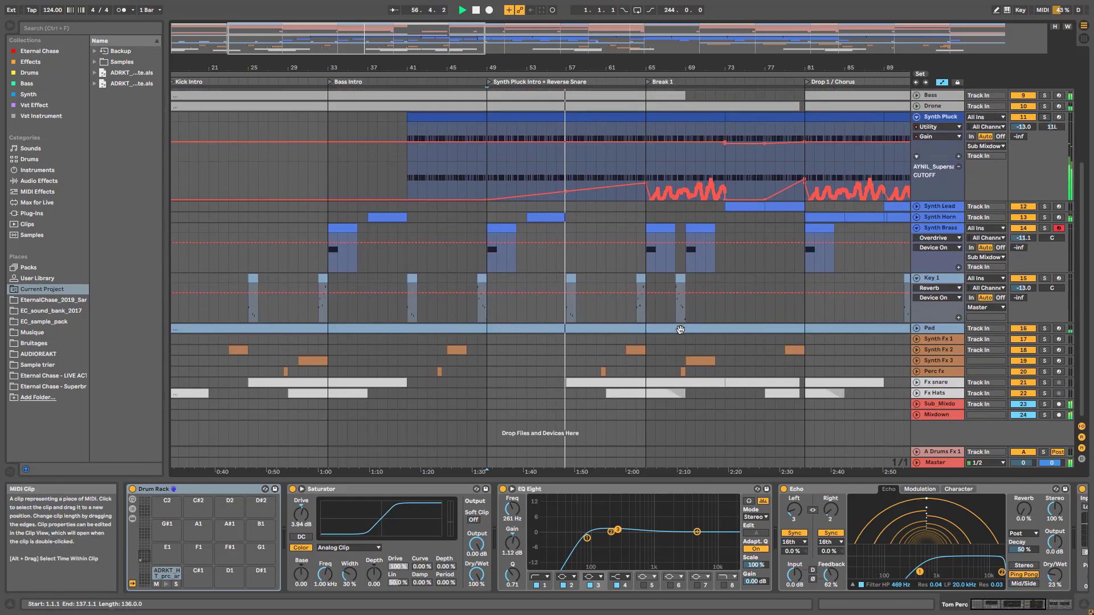
{"action": "left_click", "coordinate": [916, 217]}
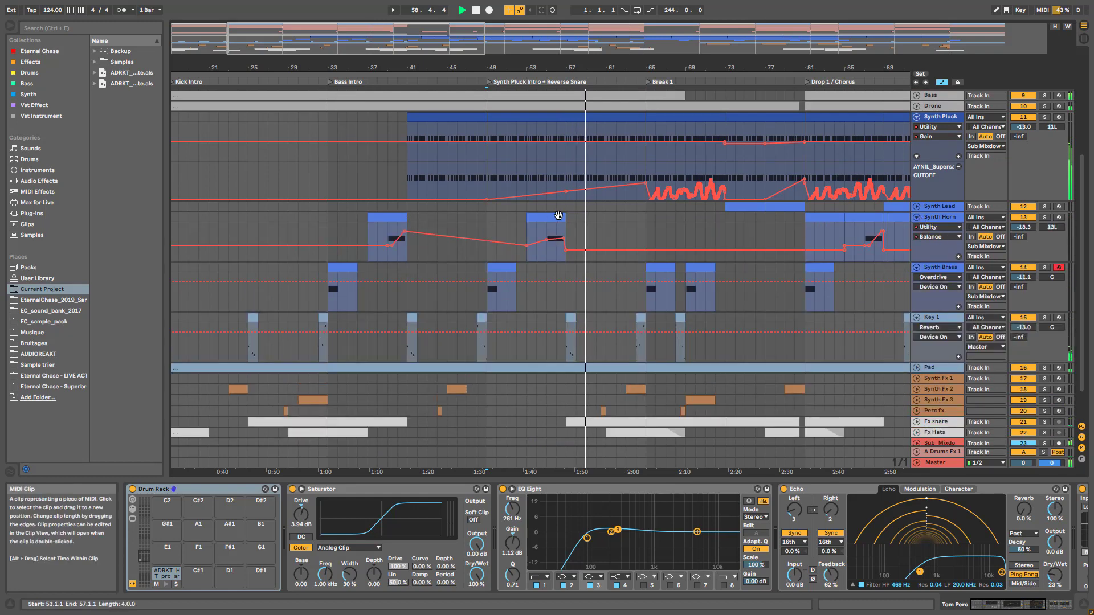
{"action": "scroll", "coordinate": [603, 232], "scroll_direction": "up", "scroll_amount": 4}
{"action": "scroll", "coordinate": [643, 271], "scroll_direction": "up", "scroll_amount": 2}
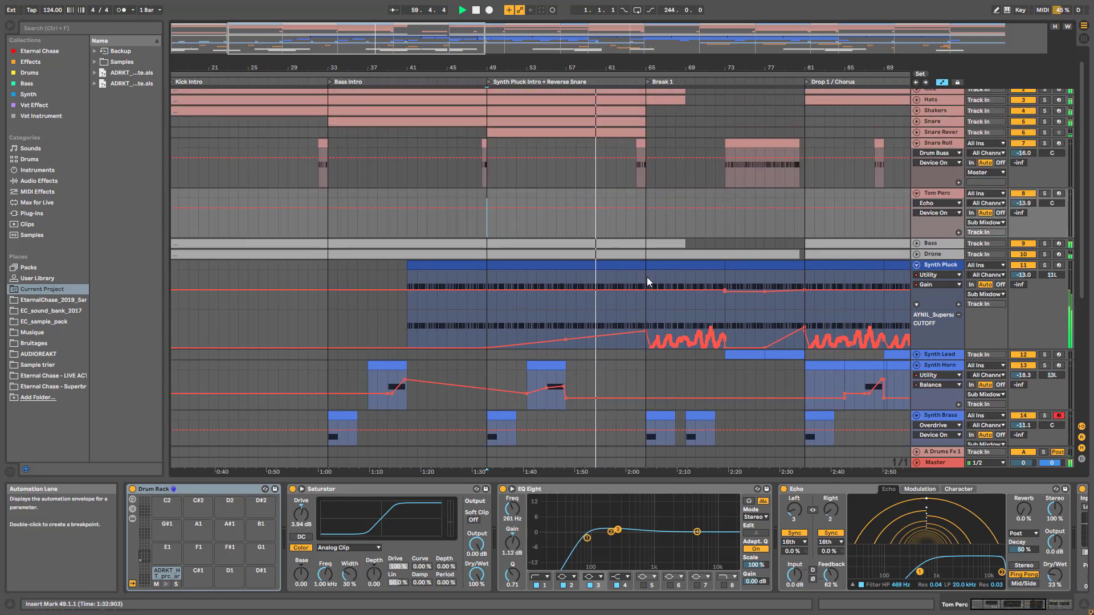
{"action": "scroll", "coordinate": [655, 279], "scroll_direction": "down", "scroll_amount": 4}
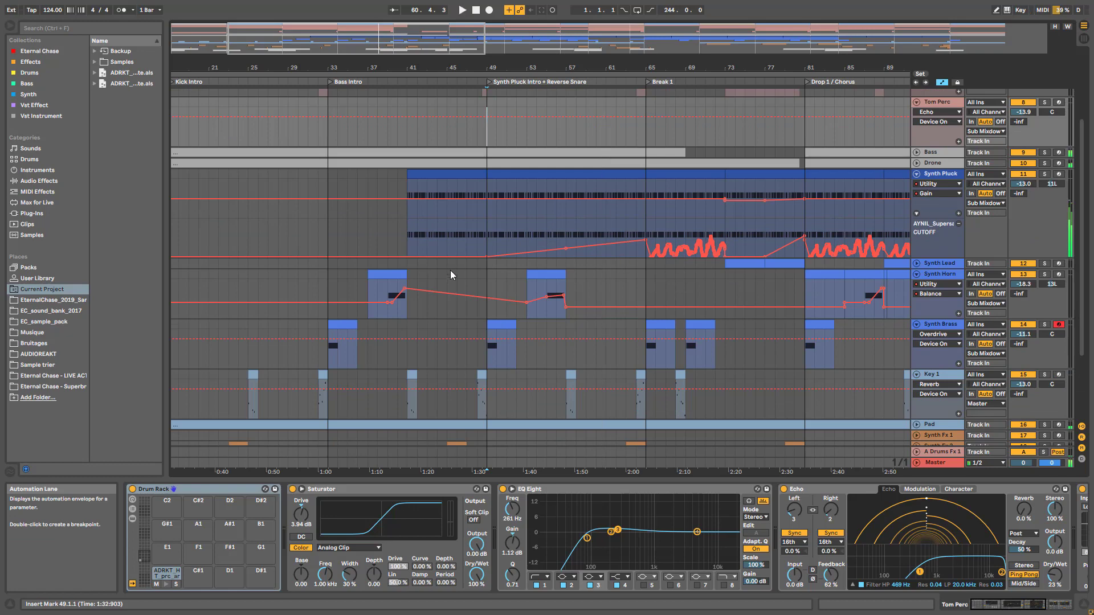
{"action": "left_click", "coordinate": [544, 275]}
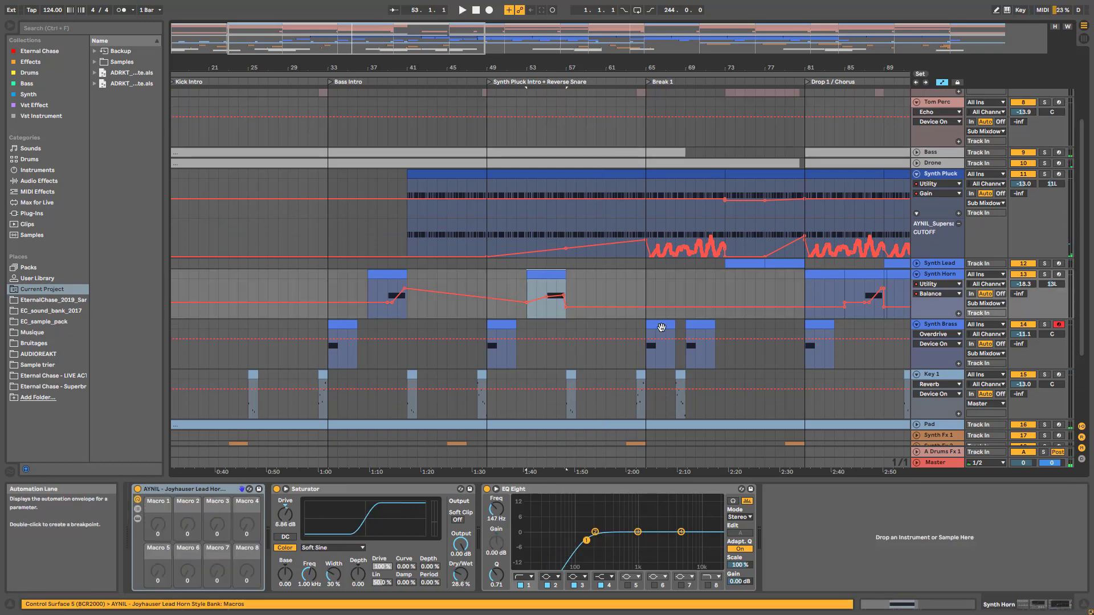
- Review the tracks leading into Break 1, and listen to the transition from bar 63
{"action": "scroll", "coordinate": [660, 327], "scroll_direction": "down", "scroll_amount": 4}
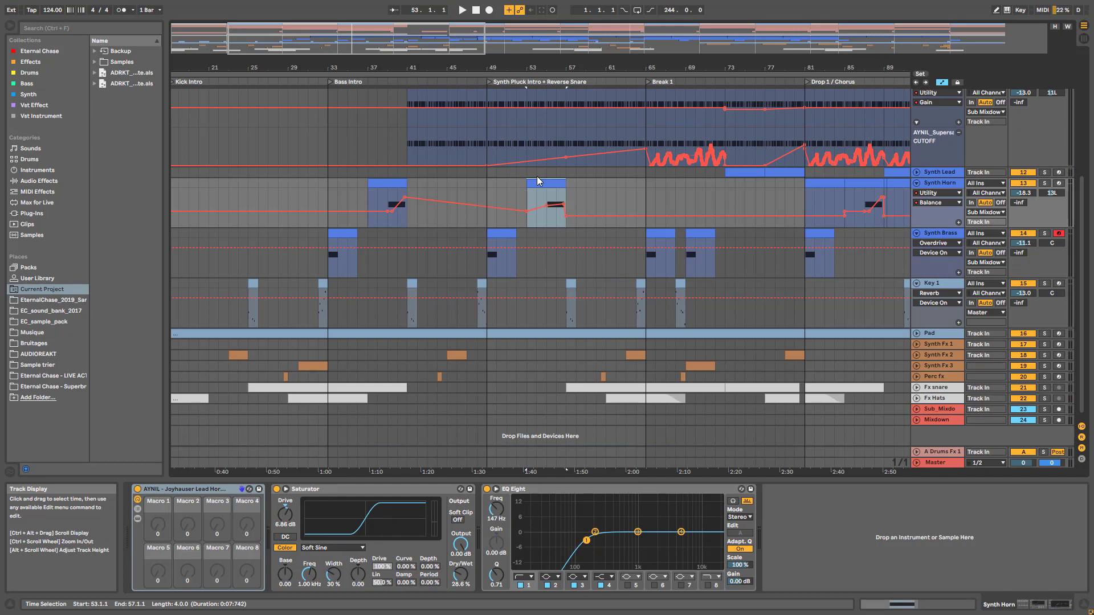
{"action": "left_click_drag", "start_coordinate": [531, 68], "coordinate": [408, 103]}
{"action": "scroll", "coordinate": [494, 291], "scroll_direction": "up", "scroll_amount": 5}
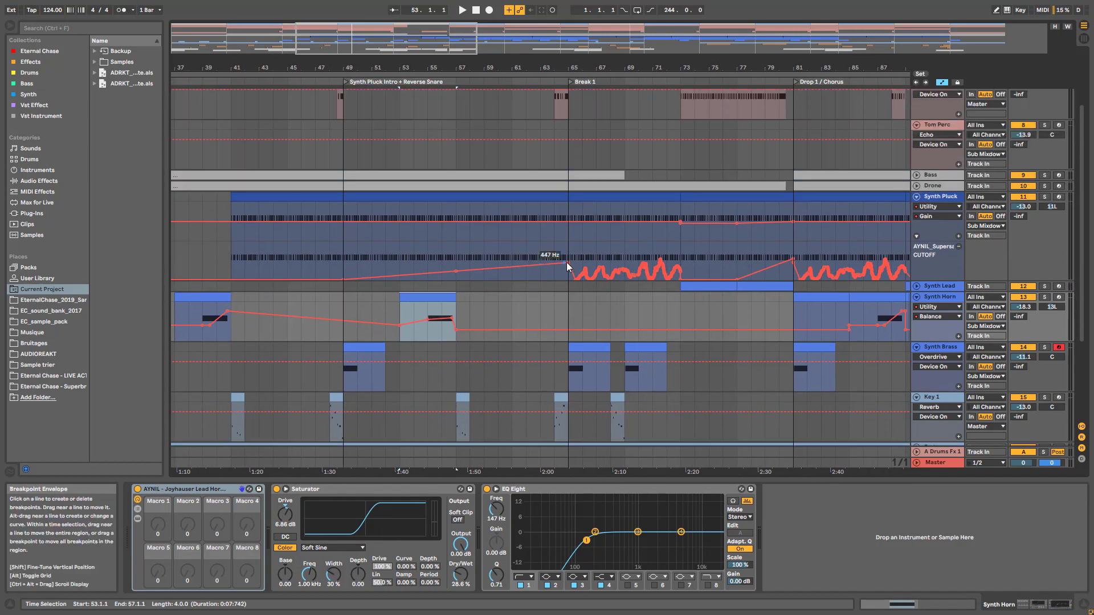
{"action": "scroll", "coordinate": [566, 262], "scroll_direction": "up", "scroll_amount": 3}
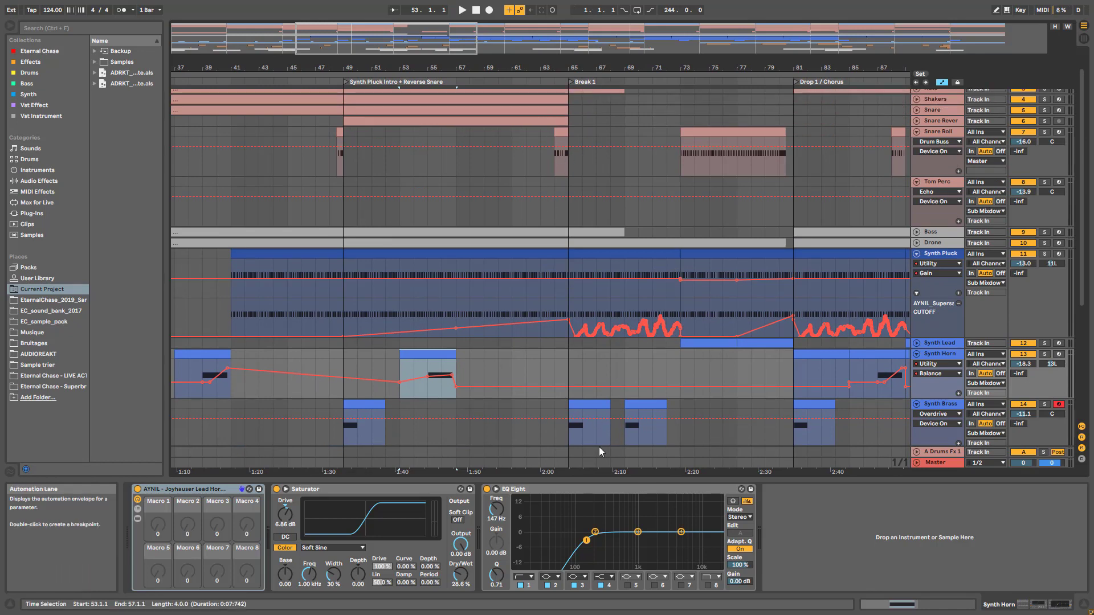
{"action": "scroll", "coordinate": [561, 245], "scroll_direction": "down", "scroll_amount": 9}
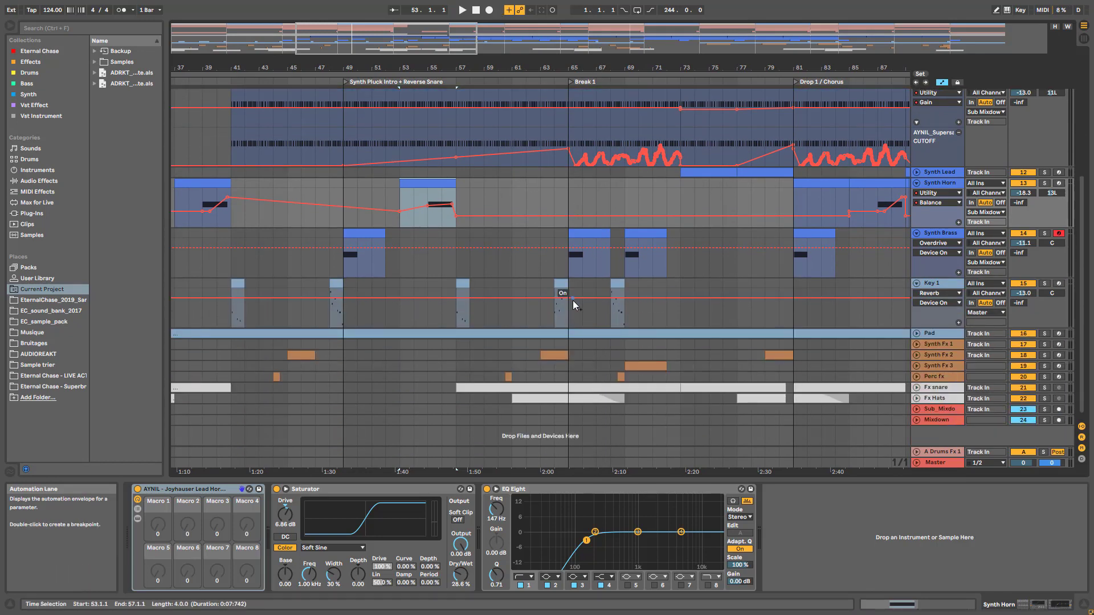
{"action": "left_click", "coordinate": [546, 268]}
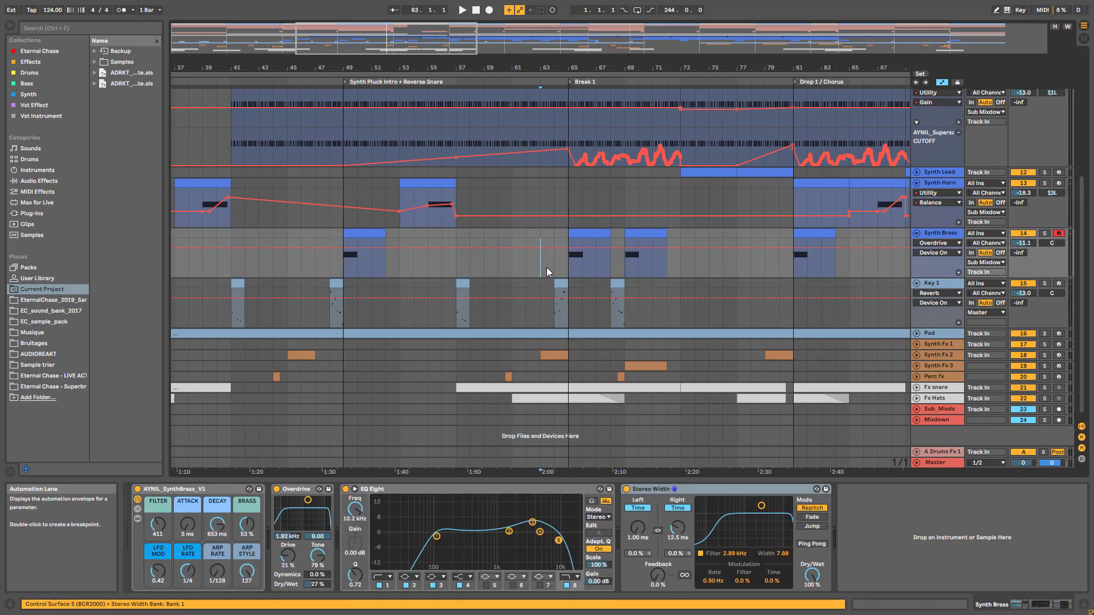
{"action": "key", "text": "space"}
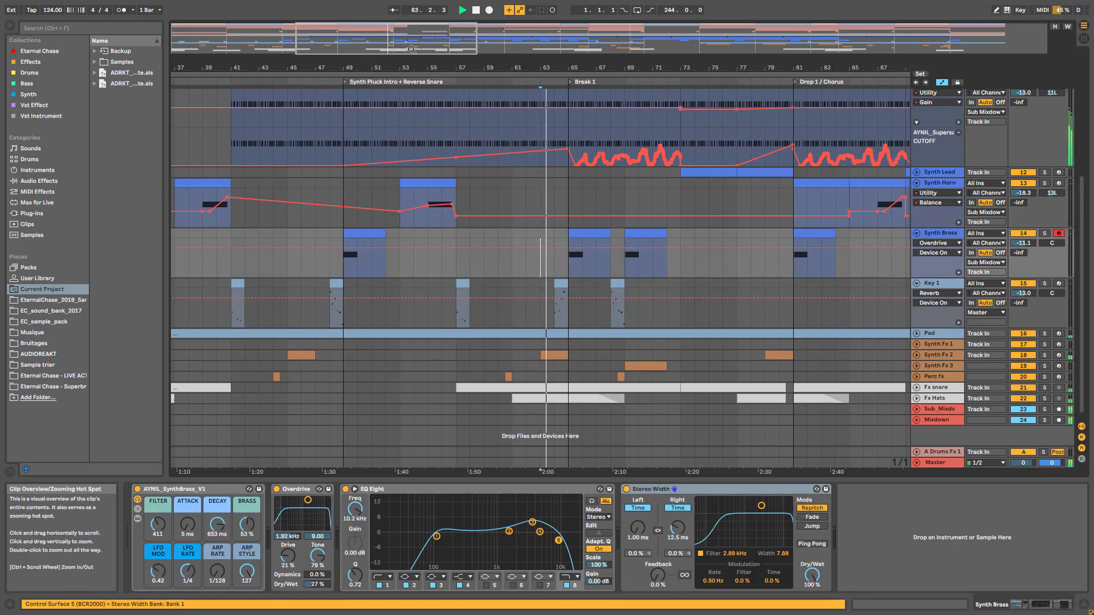
{"action": "mouse_move", "coordinate": [464, 40]}
{"action": "left_mouse_down"}
{"action": "mouse_move", "coordinate": [468, 89]}
{"action": "mouse_move", "coordinate": [464, 62]}
{"action": "left_mouse_up"}
{"action": "scroll", "coordinate": [532, 157], "scroll_direction": "up", "scroll_amount": 6}
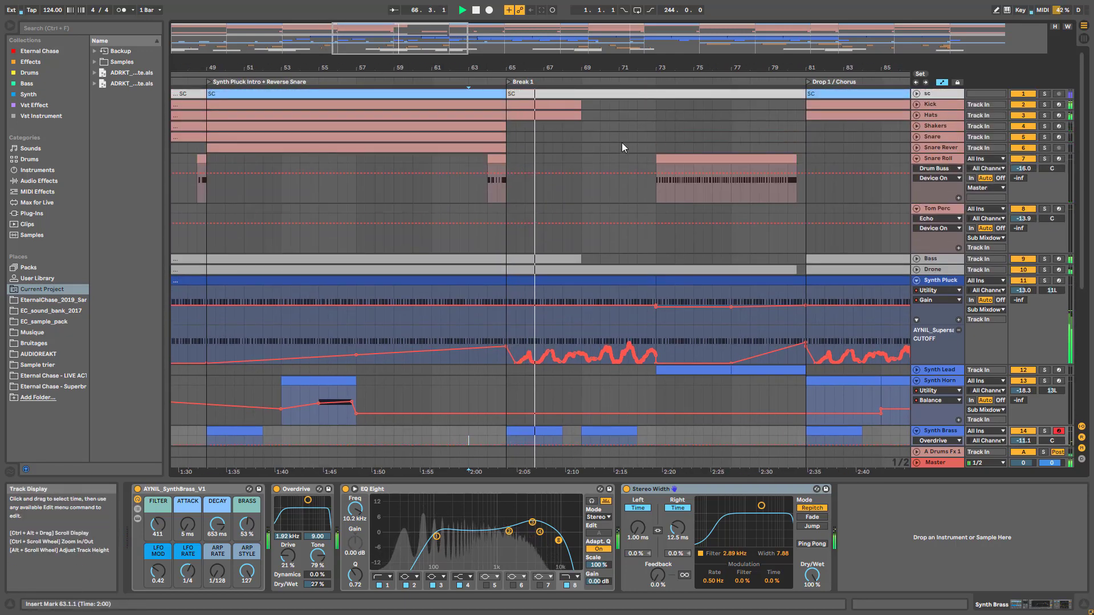
{"action": "key", "text": "space"}
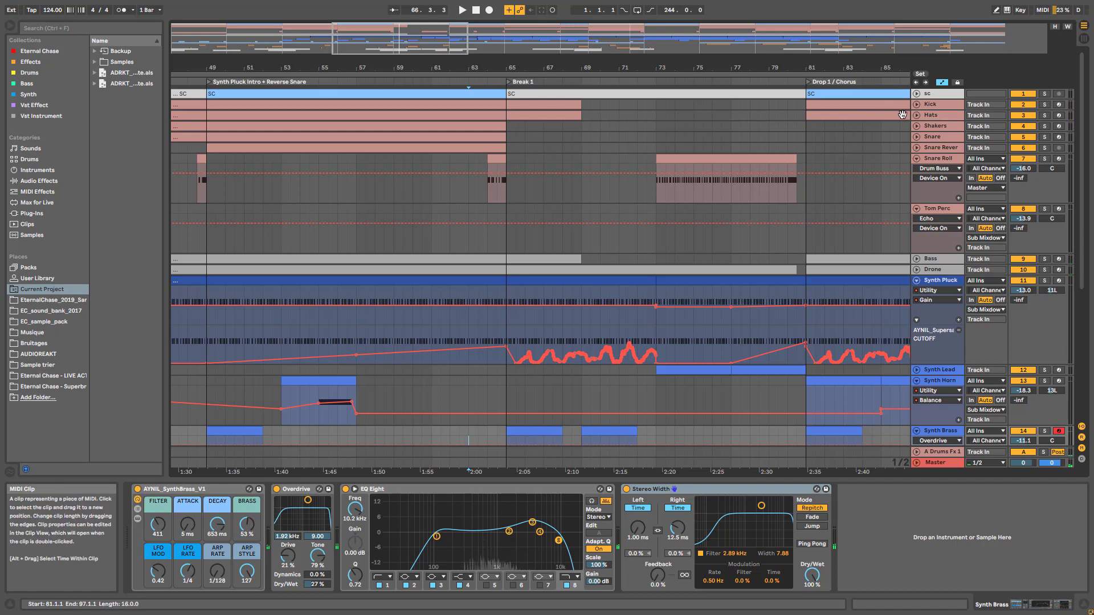
- Unfold the Hats and Kick tracks, select the Kick clip at the start of Break 1, and show the track's Drum Rack
{"action": "left_click", "coordinate": [920, 117]}
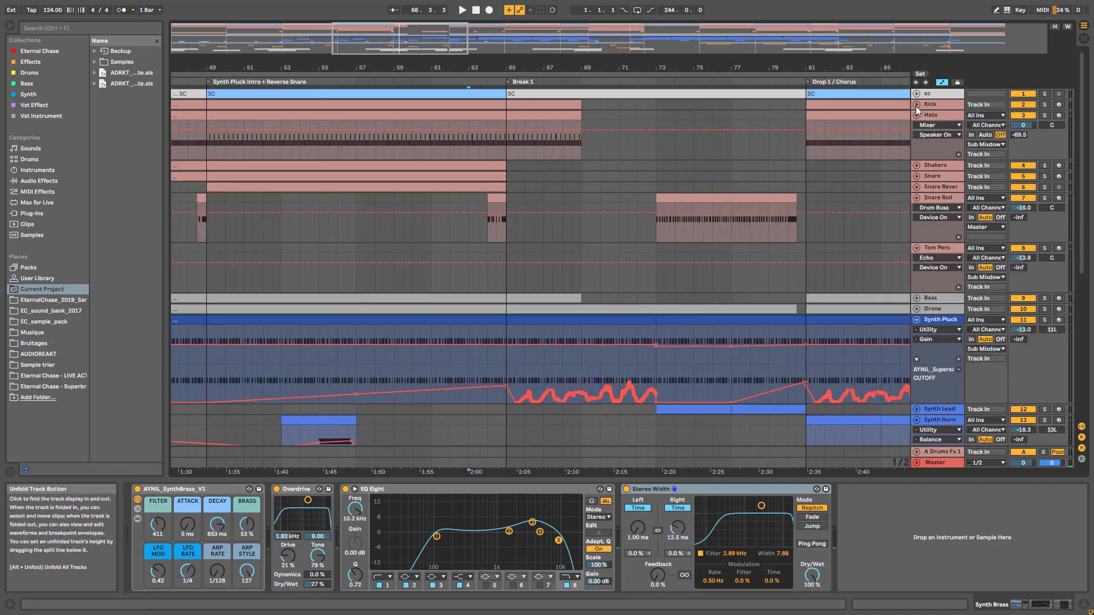
{"action": "left_click", "coordinate": [916, 104]}
{"action": "left_click", "coordinate": [535, 107]}
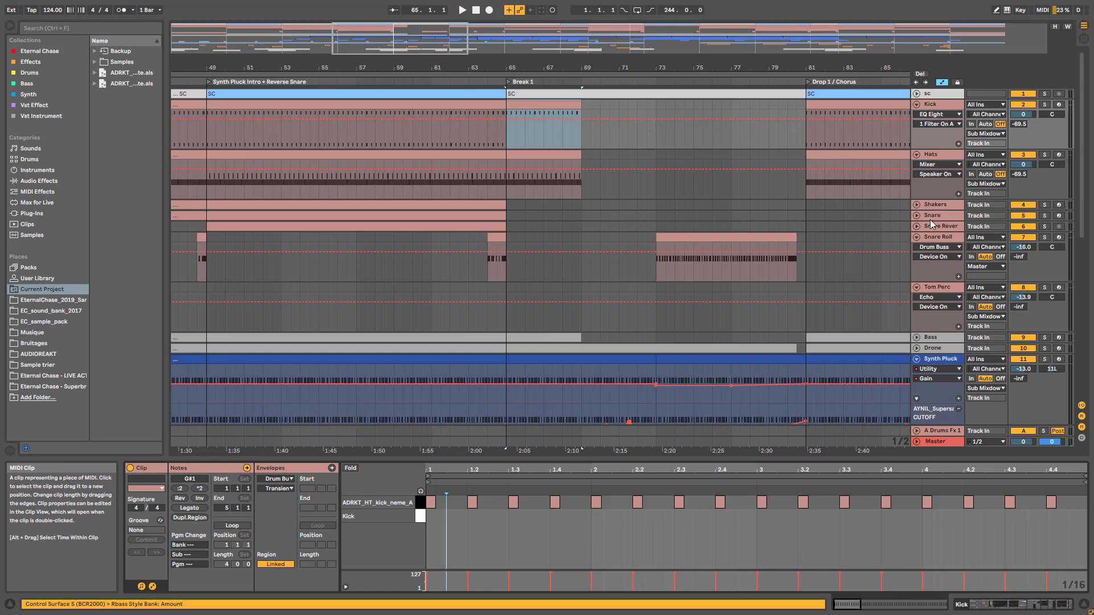
{"action": "left_click", "coordinate": [930, 105]}
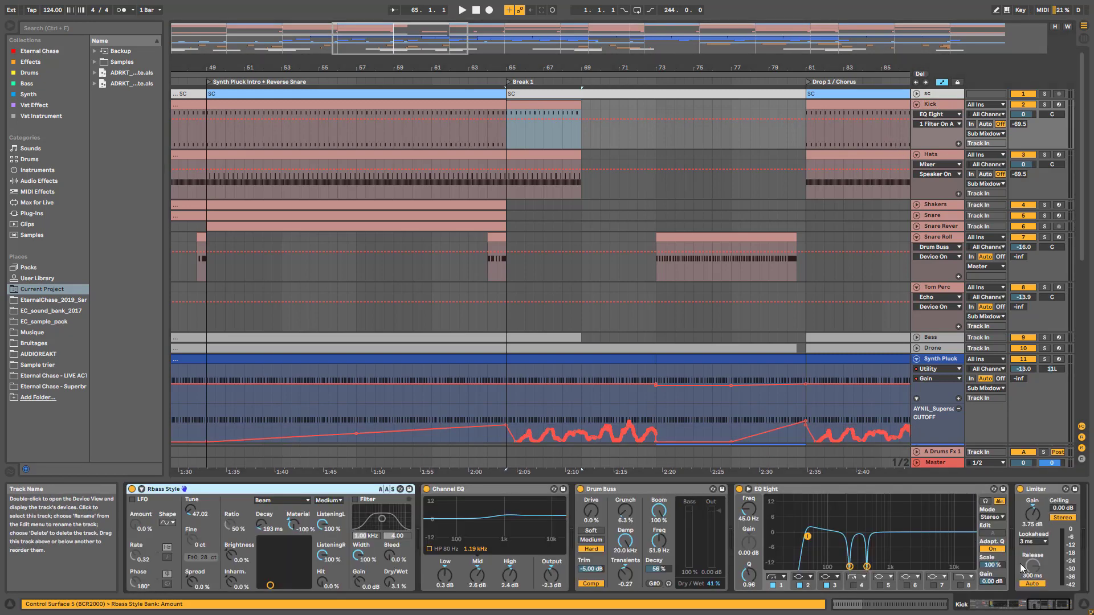
{"action": "left_click_drag", "start_coordinate": [1042, 605], "coordinate": [864, 608]}
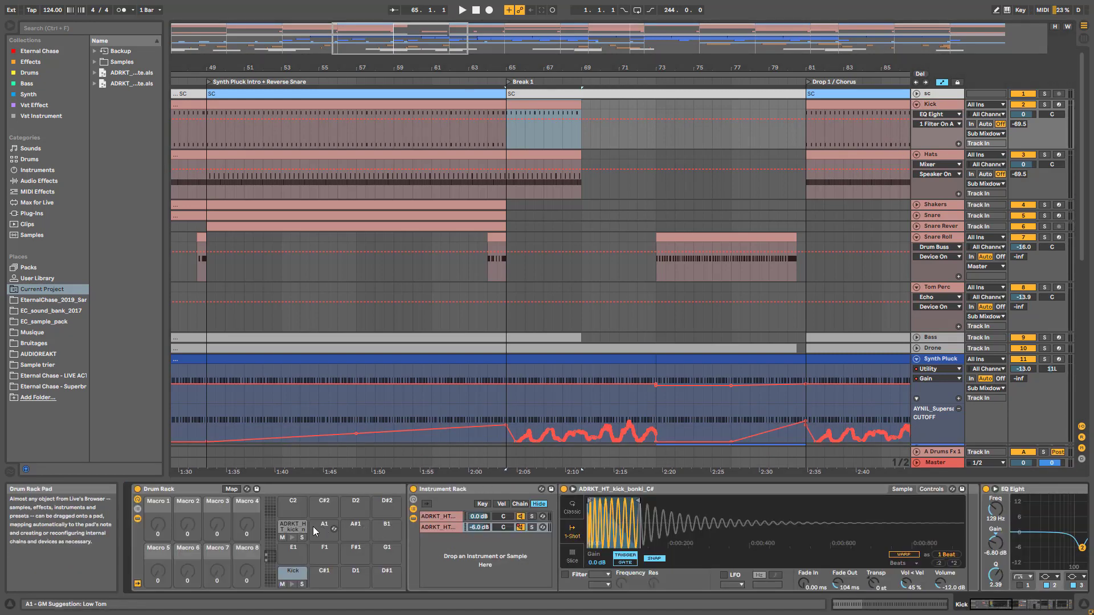
- Play Break 1 with the Drum Rack's ADRKT_HT_kick_neme_A pad soloed, stop playback, and clear the solo
{"action": "key", "text": "space"}
{"action": "left_click", "coordinate": [303, 536]}
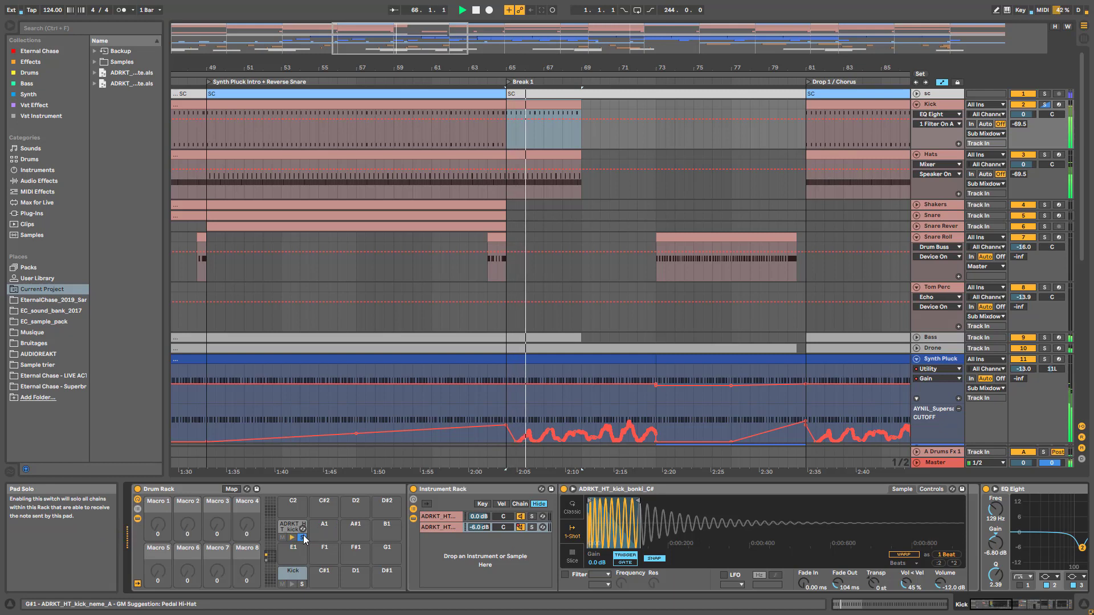
{"action": "left_click", "coordinate": [1044, 106]}
{"action": "key", "text": "space"}
{"action": "left_click", "coordinate": [1044, 106]}
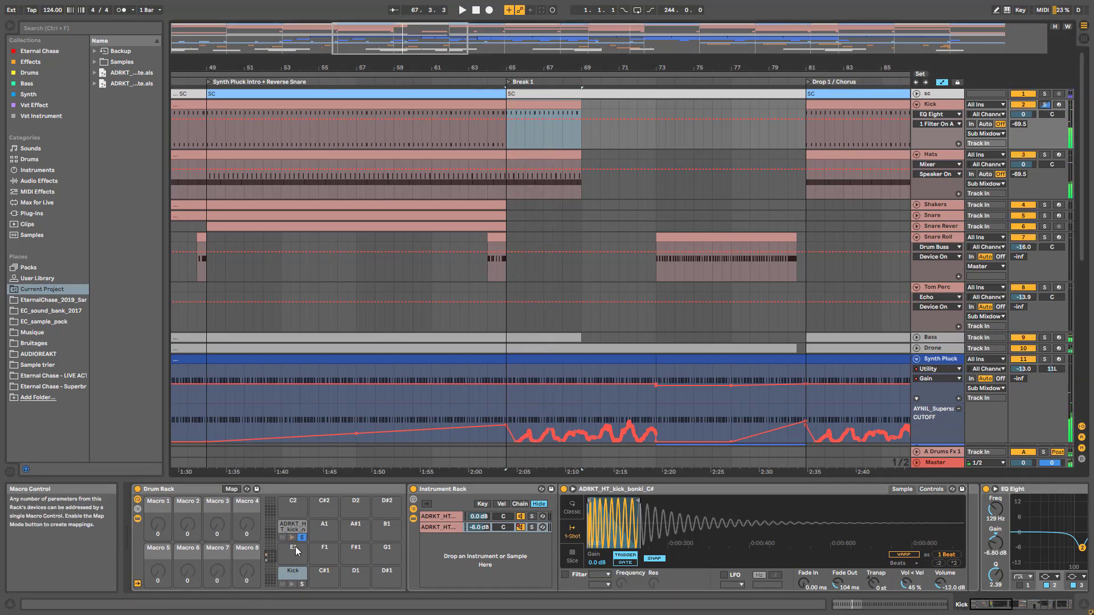
- Unfold the Bass track and play the full mix from the start of Break 1 at bar 65
{"action": "left_click", "coordinate": [513, 191]}
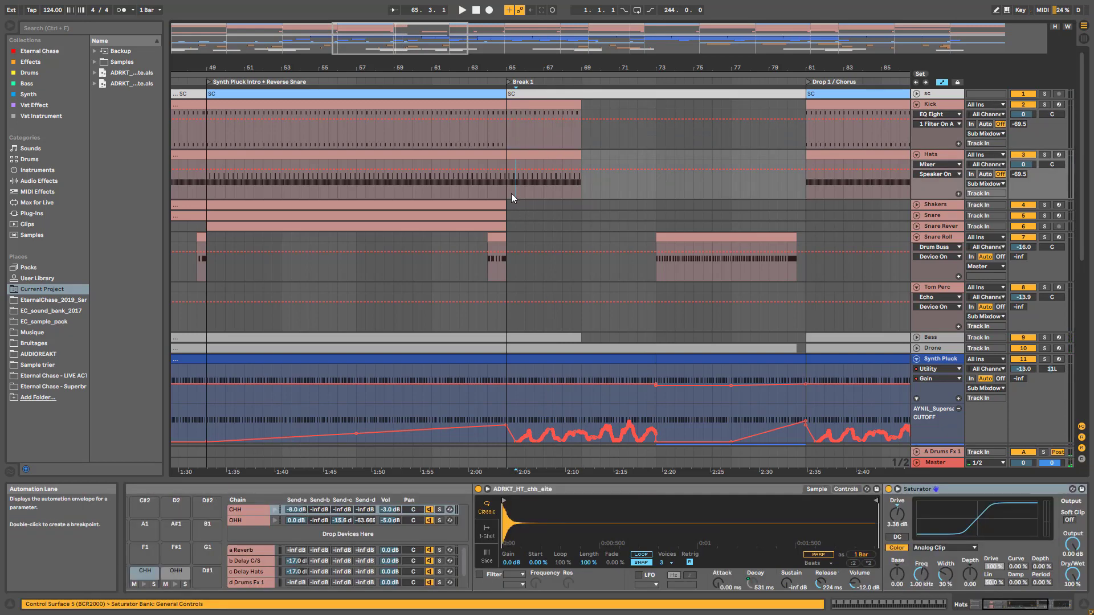
{"action": "scroll", "coordinate": [592, 198], "scroll_direction": "down", "scroll_amount": 2}
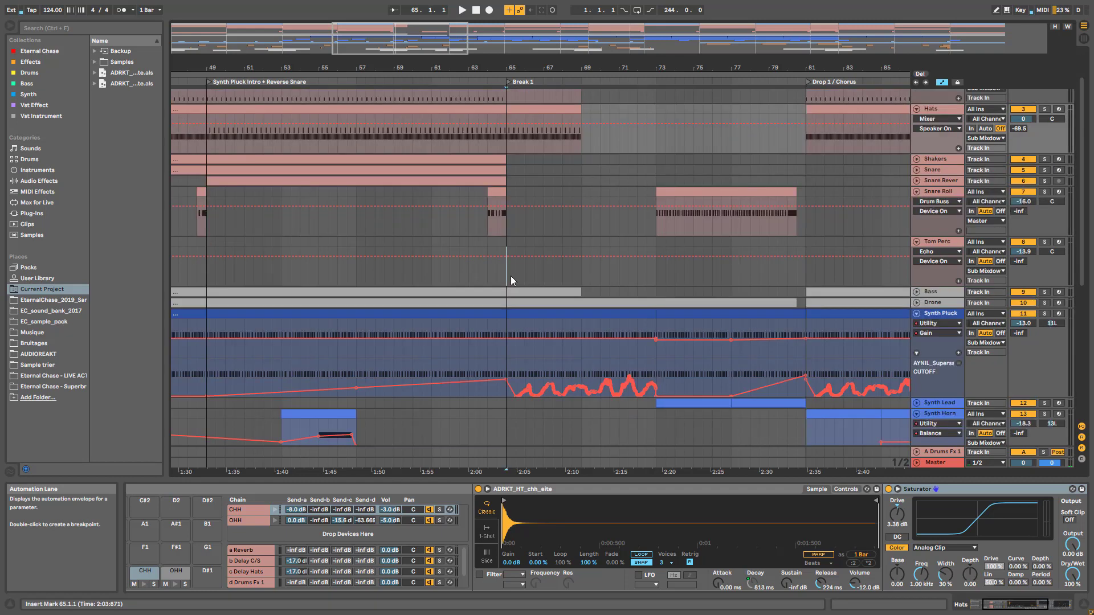
{"action": "left_click", "coordinate": [510, 276]}
{"action": "left_click", "coordinate": [916, 292]}
{"action": "key", "text": "space"}
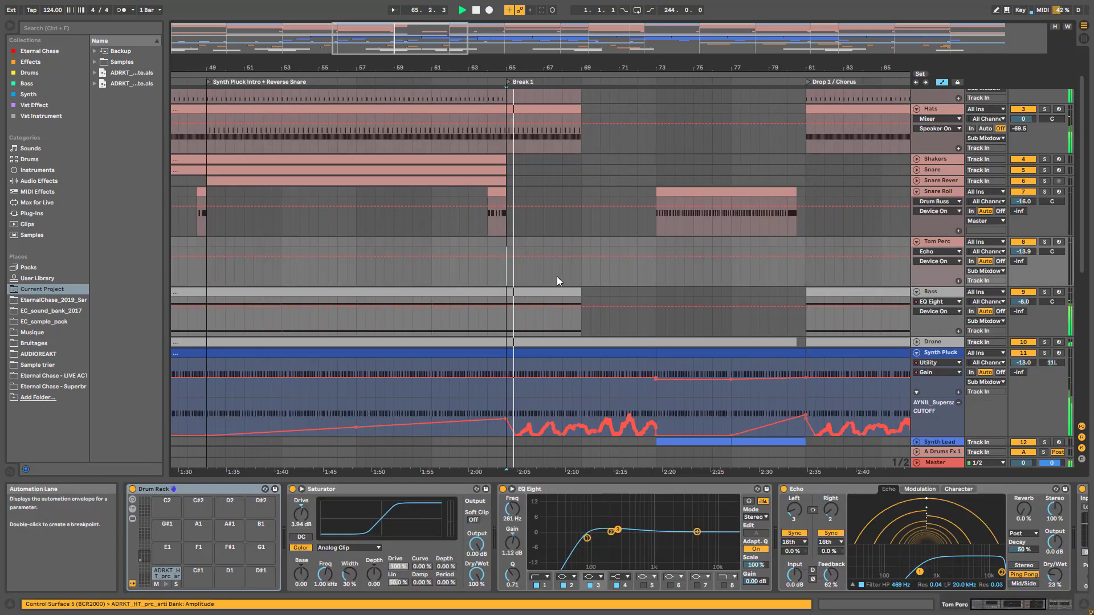
- Listen to Break 1 up to bar 71 while reviewing its drum, bass and synth tracks, and stop playback
{"action": "scroll", "coordinate": [594, 290], "scroll_direction": "down", "scroll_amount": 4}
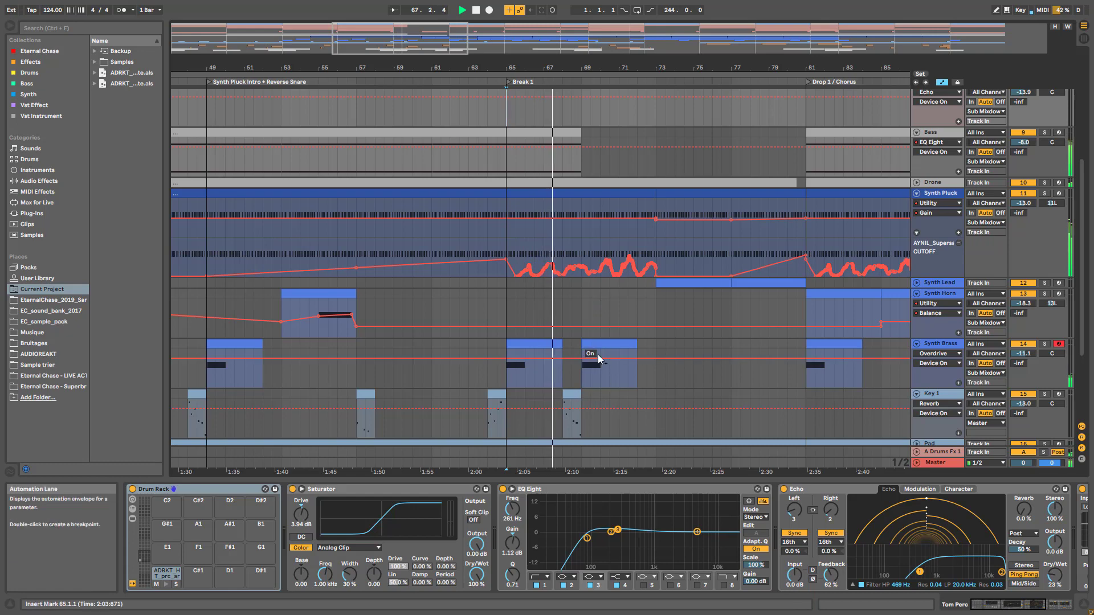
{"action": "scroll", "coordinate": [592, 341], "scroll_direction": "up", "scroll_amount": 5}
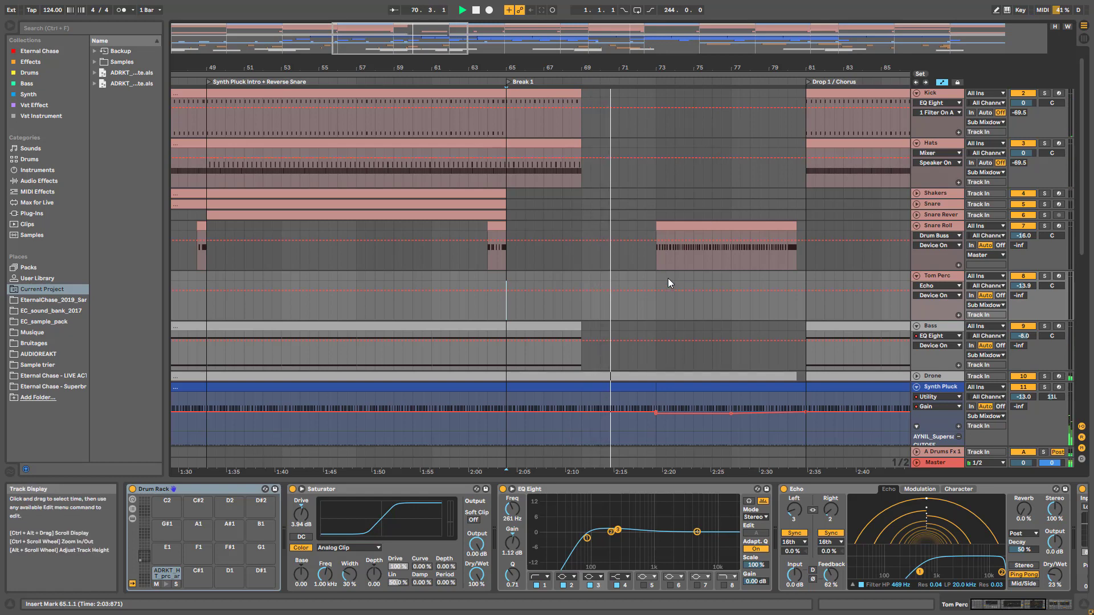
{"action": "scroll", "coordinate": [638, 334], "scroll_direction": "down", "scroll_amount": 2}
{"action": "scroll", "coordinate": [638, 334], "scroll_direction": "down", "scroll_amount": 4}
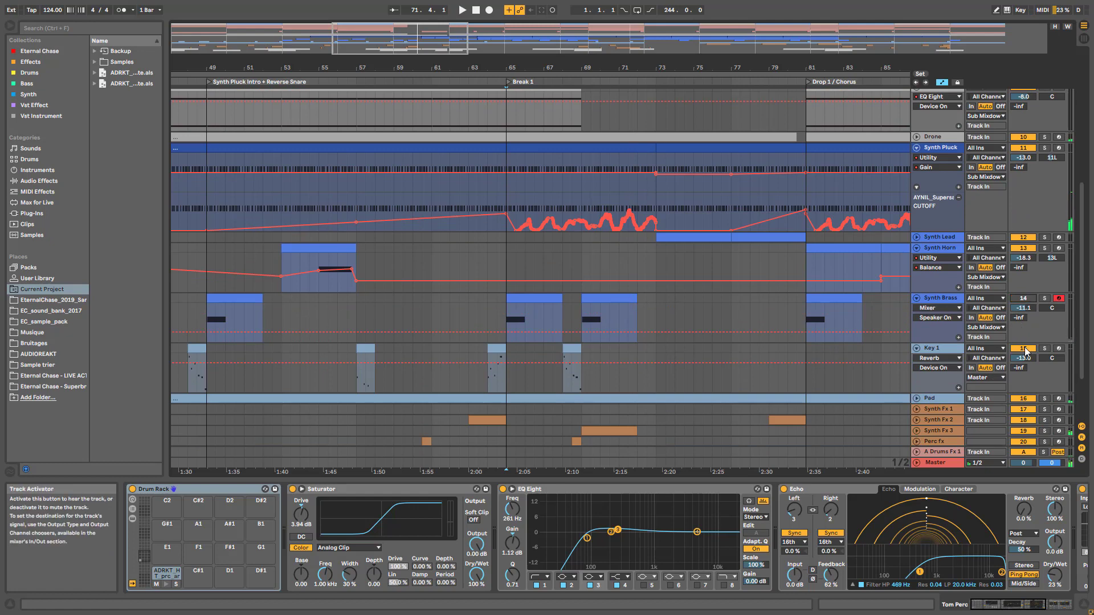
- Play from bar 67 with the Synth Brass and Key 1 tracks muted, stop playback, and reactivate both tracks
{"action": "left_click", "coordinate": [545, 366]}
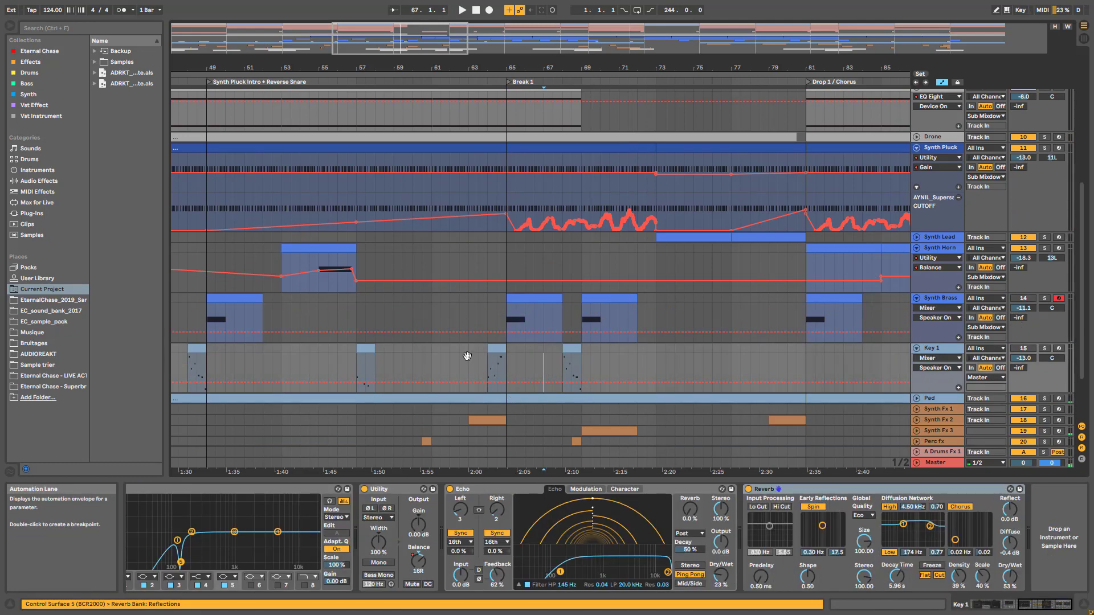
{"action": "key", "text": "space"}
{"action": "scroll", "coordinate": [519, 351], "scroll_direction": "up", "scroll_amount": 3}
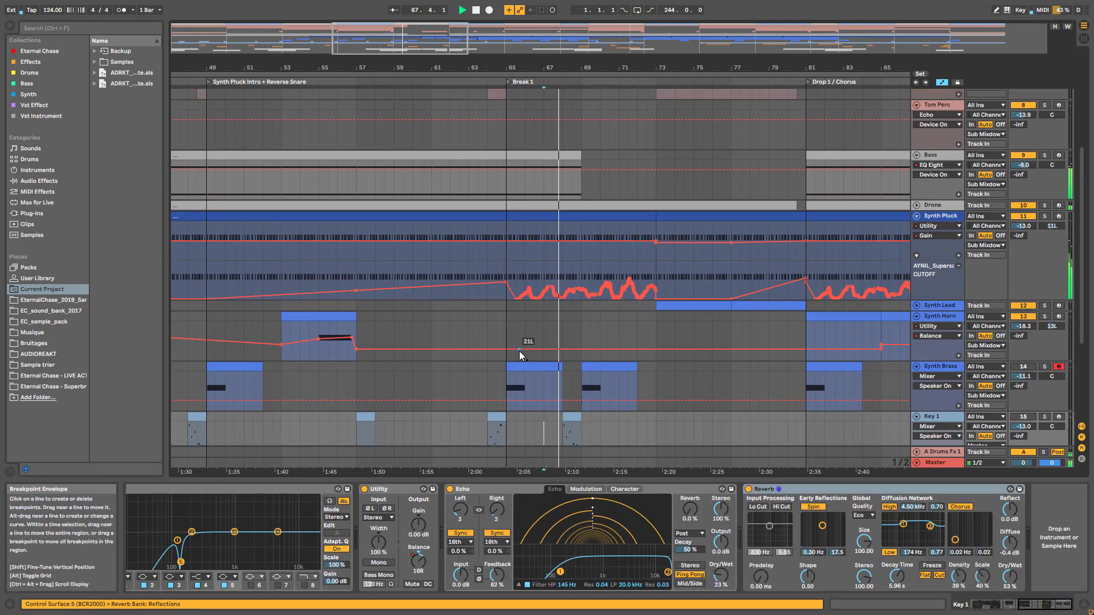
{"action": "scroll", "coordinate": [521, 350], "scroll_direction": "up", "scroll_amount": 3}
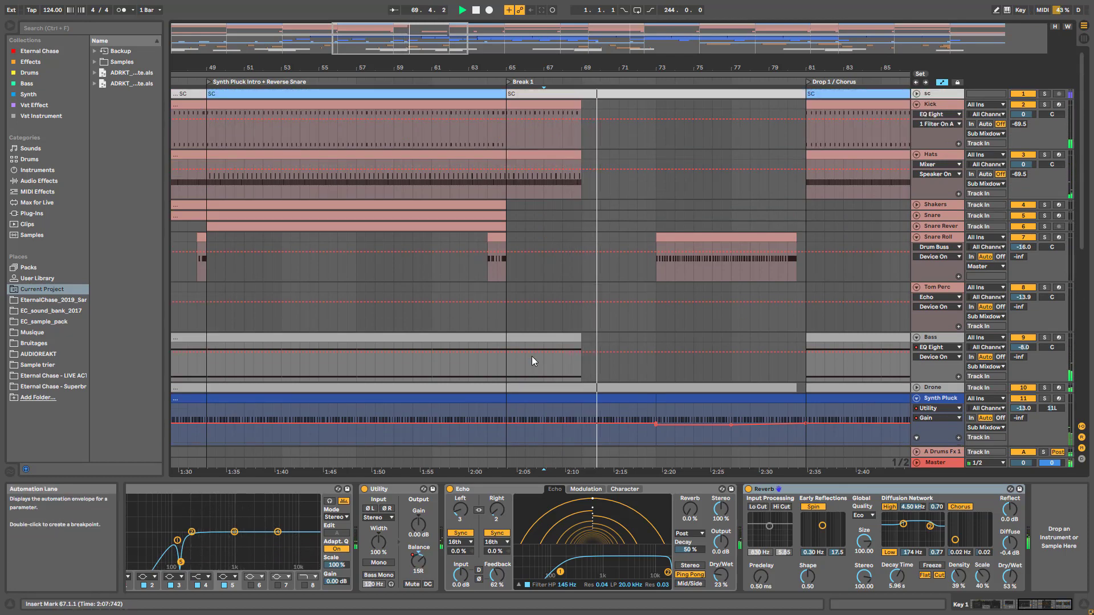
{"action": "scroll", "coordinate": [992, 284], "scroll_direction": "down", "scroll_amount": 5}
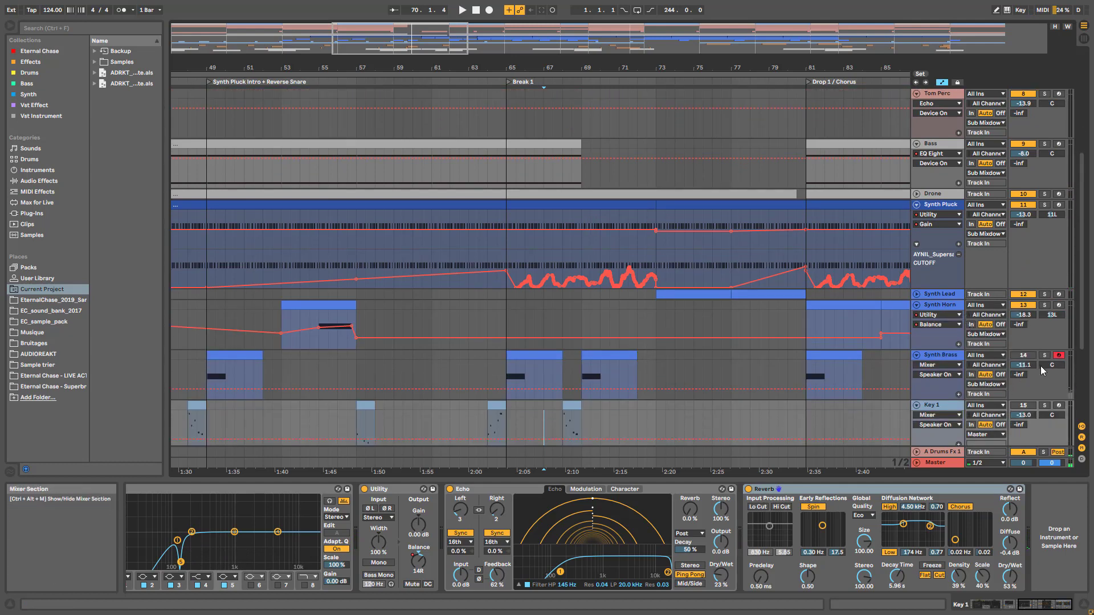
{"action": "scroll", "coordinate": [962, 385], "scroll_direction": "down", "scroll_amount": 3}
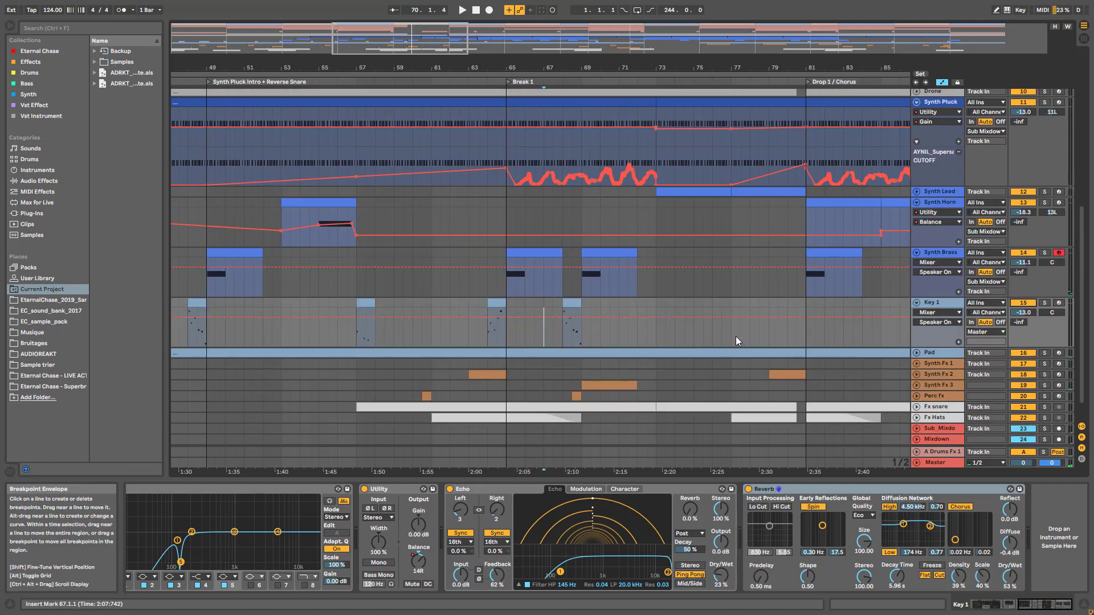
- Unfold the Sub_Mixdown track and show its A-Drums Fx 1 send automation across Break 1
{"action": "left_click", "coordinate": [538, 335]}
{"action": "scroll", "coordinate": [925, 408], "scroll_direction": "down", "scroll_amount": 1}
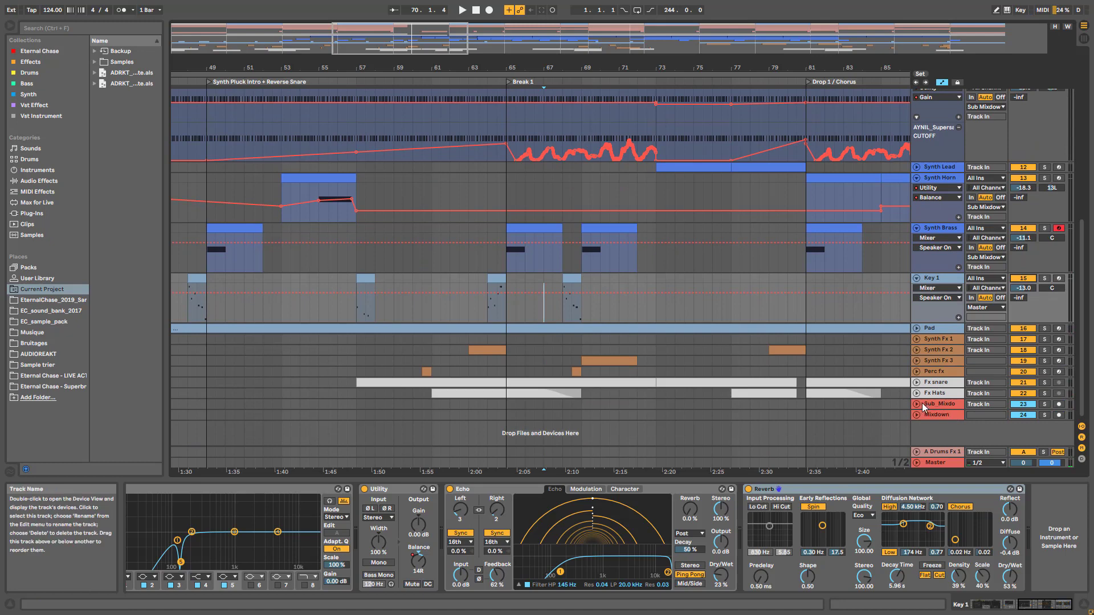
{"action": "left_click", "coordinate": [916, 404]}
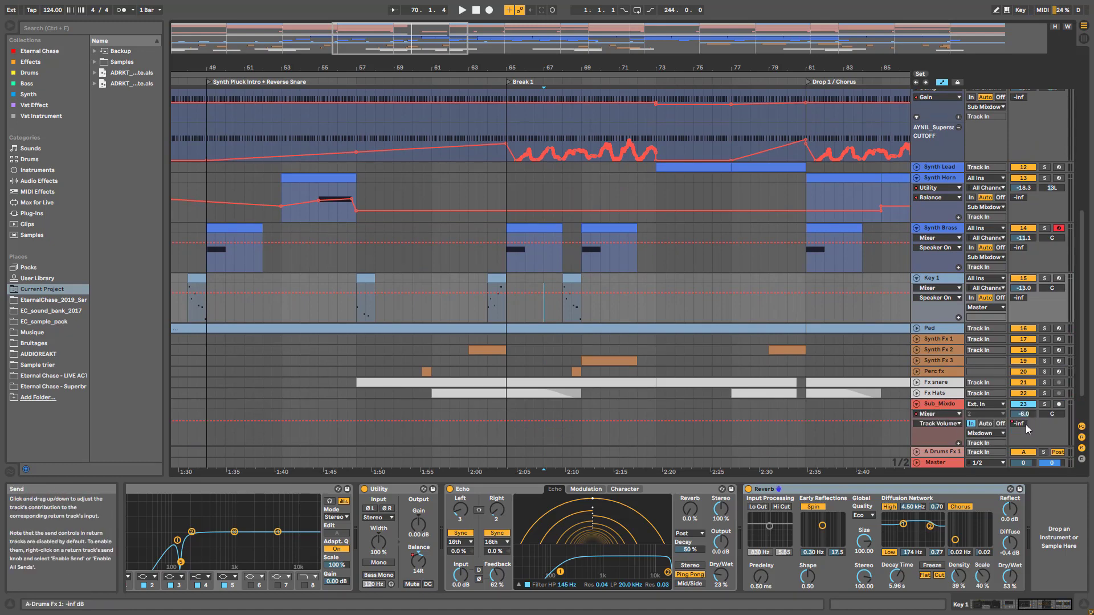
{"action": "scroll", "coordinate": [591, 426], "scroll_direction": "down", "scroll_amount": 2}
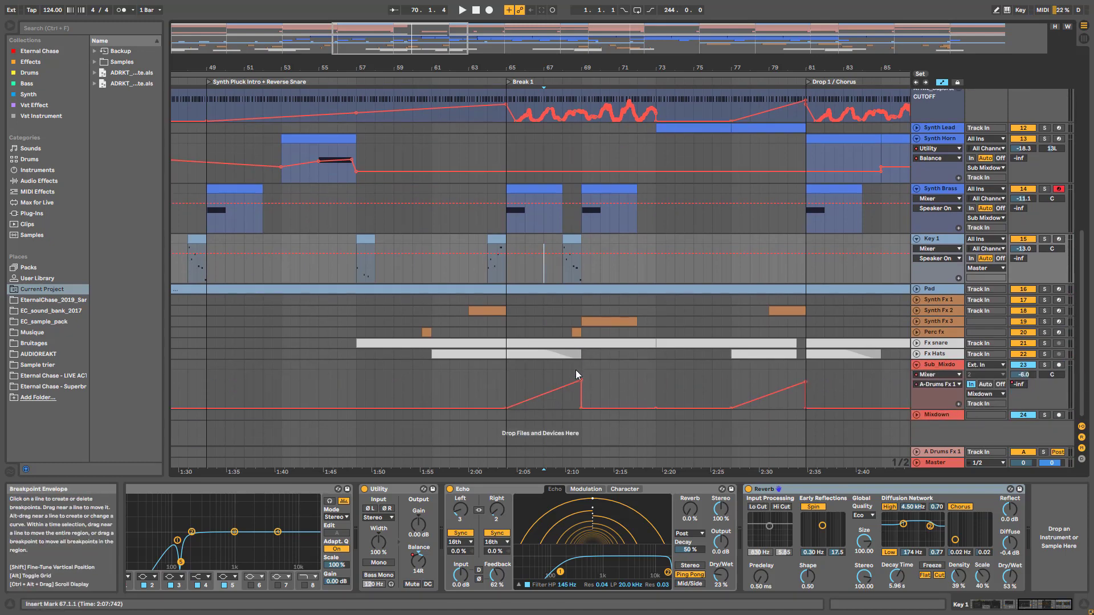
{"action": "scroll", "coordinate": [584, 381], "scroll_direction": "up", "scroll_amount": 4}
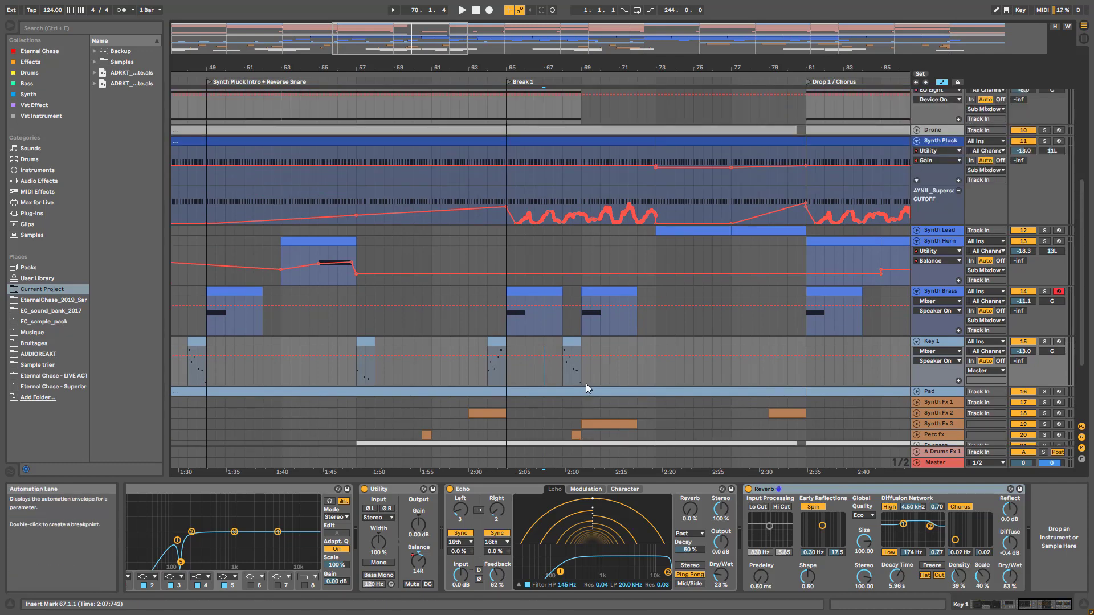
{"action": "scroll", "coordinate": [586, 384], "scroll_direction": "up", "scroll_amount": 4}
{"action": "scroll", "coordinate": [590, 368], "scroll_direction": "down", "scroll_amount": 8}
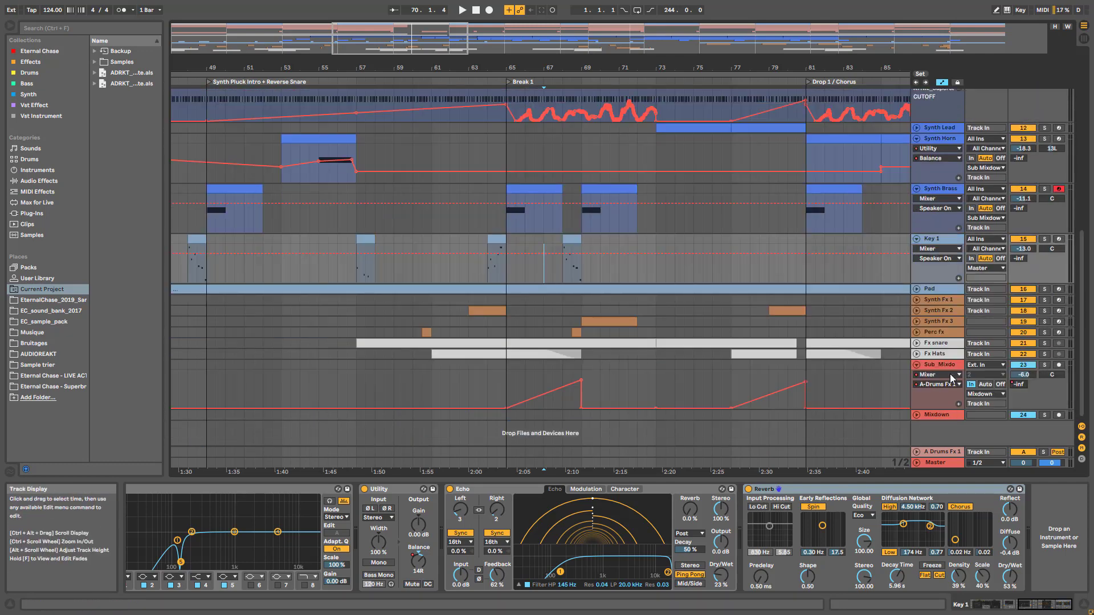
- Examine the device chains on the Sub_Mixdown, Master, A Drums Fx 1 return and Mixdown tracks
{"action": "left_click", "coordinate": [948, 367]}
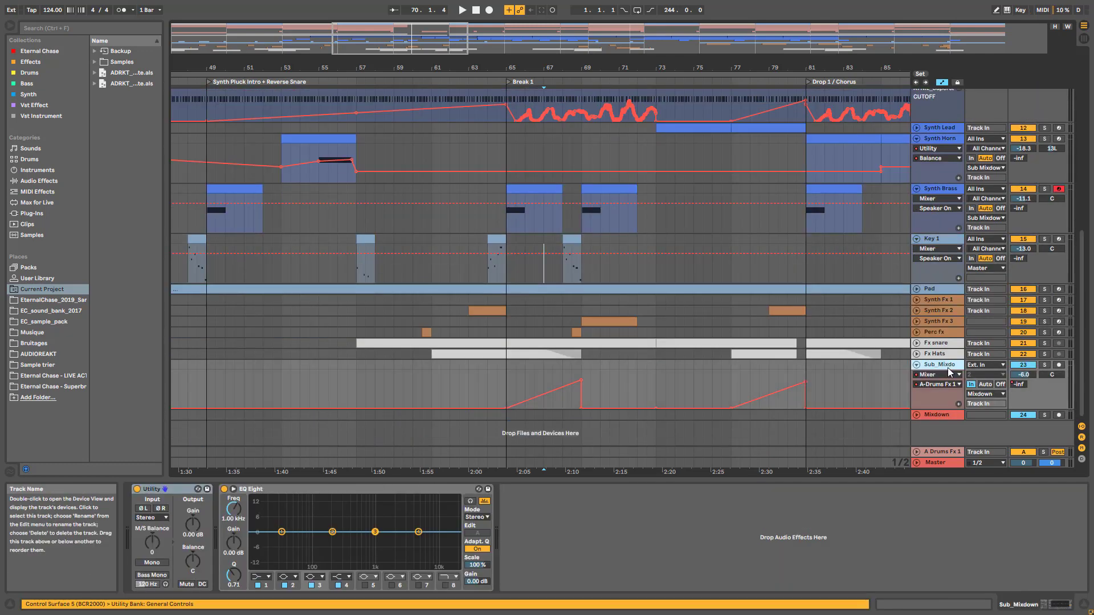
{"action": "left_click", "coordinate": [940, 463]}
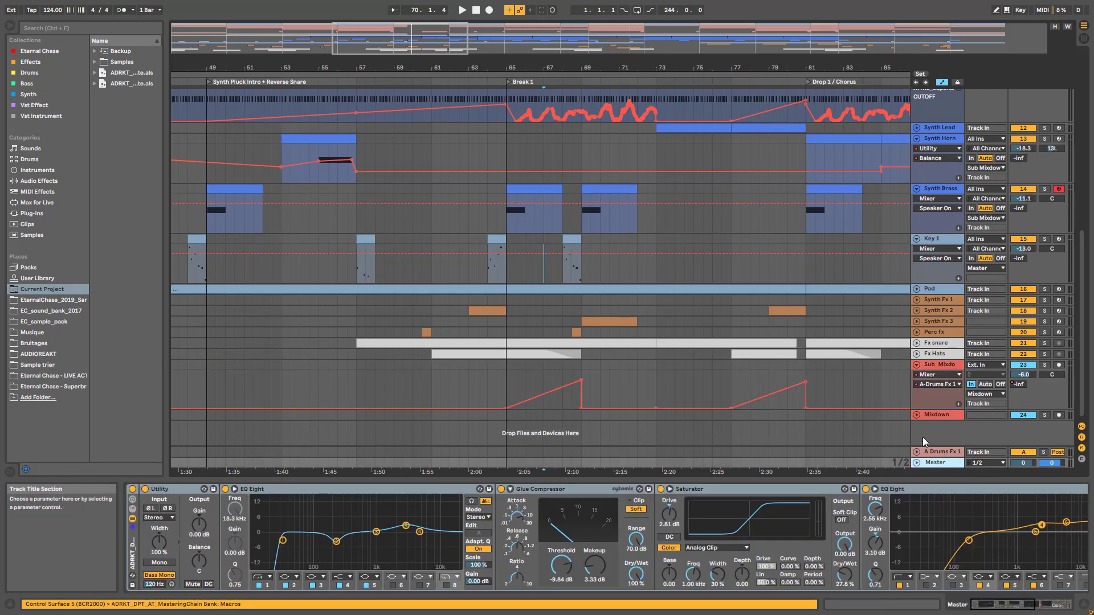
{"action": "left_click", "coordinate": [940, 454]}
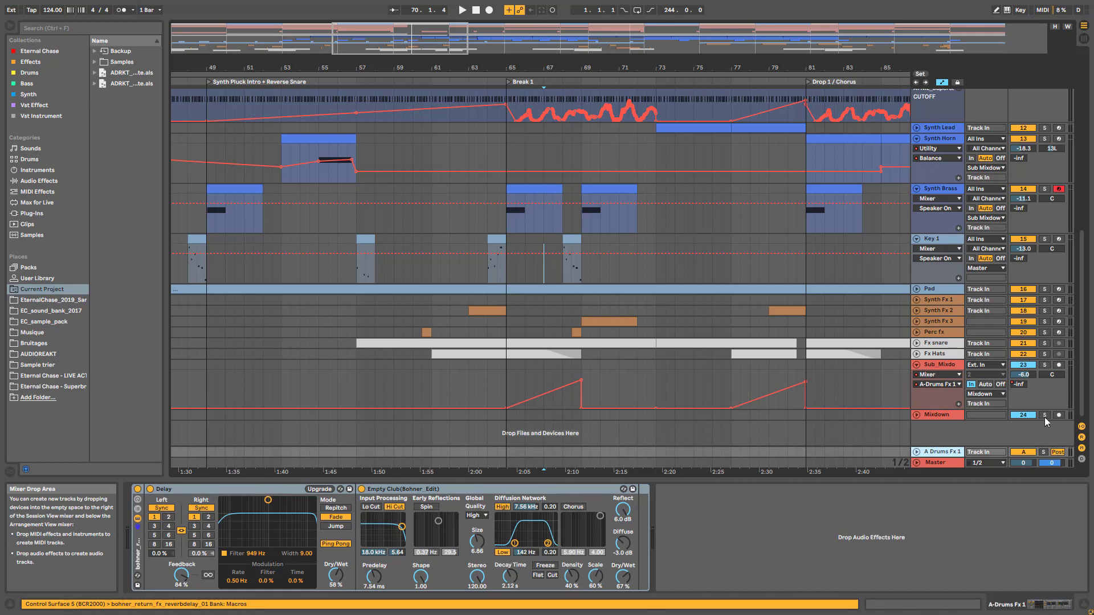
{"action": "left_click", "coordinate": [943, 415]}
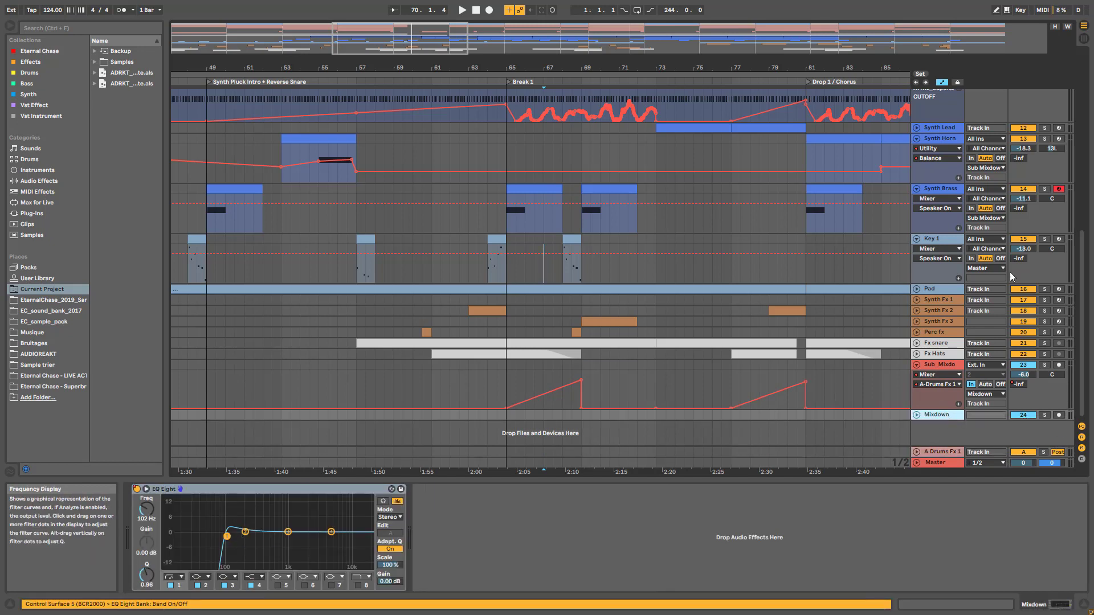
{"action": "left_click", "coordinate": [947, 364]}
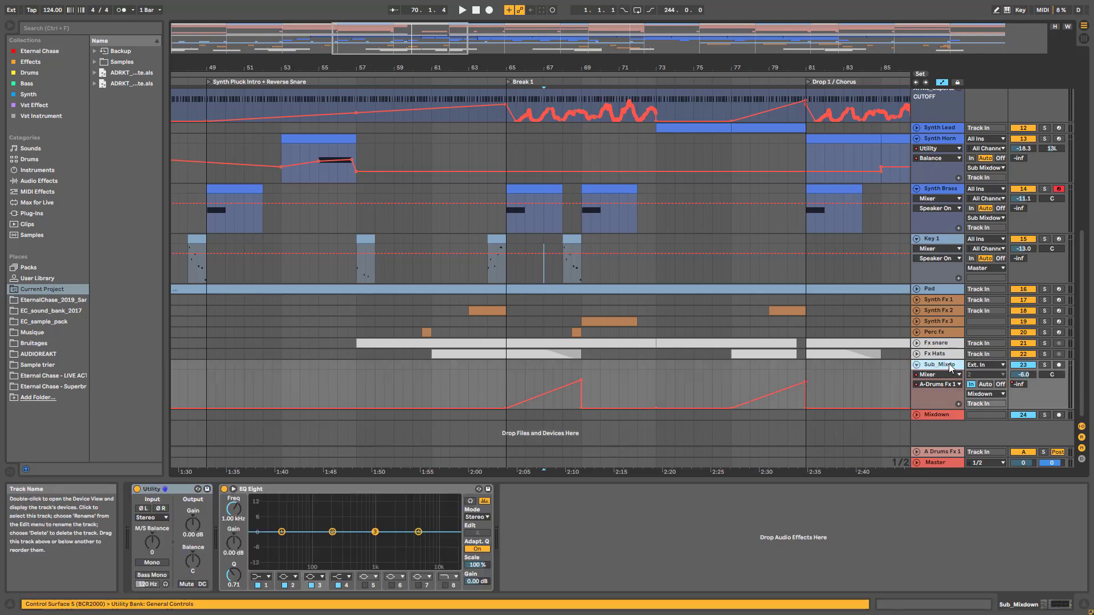
{"action": "left_click", "coordinate": [938, 415]}
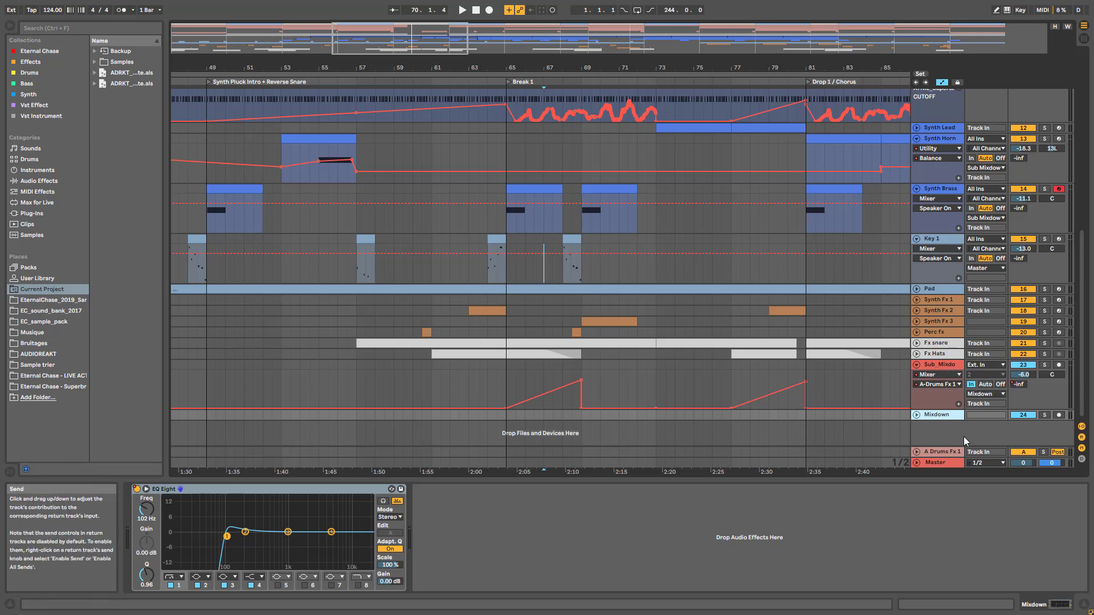
{"action": "left_click", "coordinate": [957, 452]}
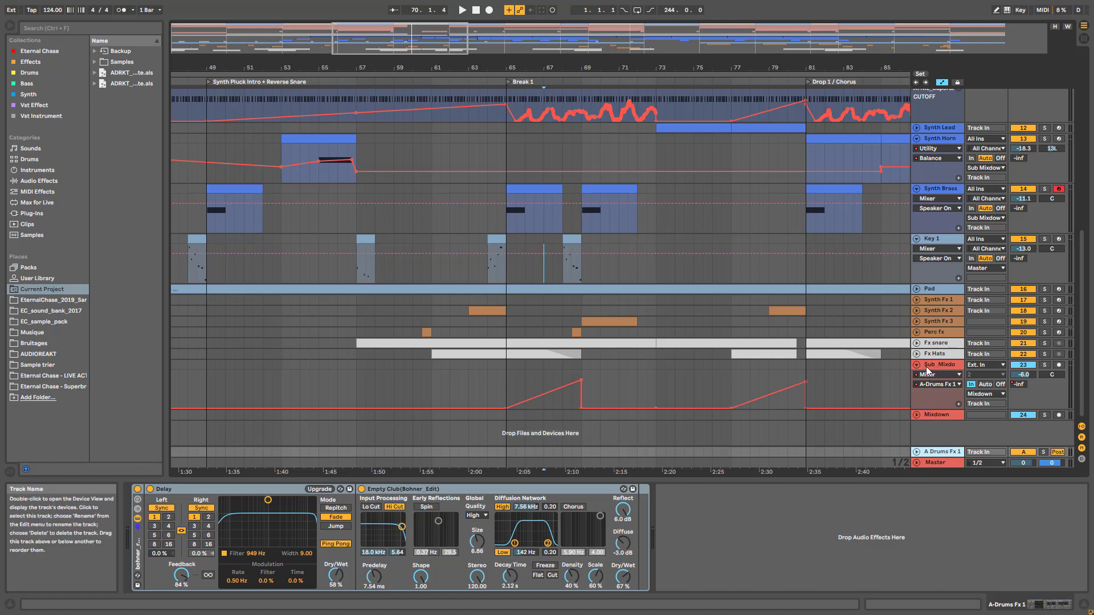
{"action": "left_click", "coordinate": [928, 416]}
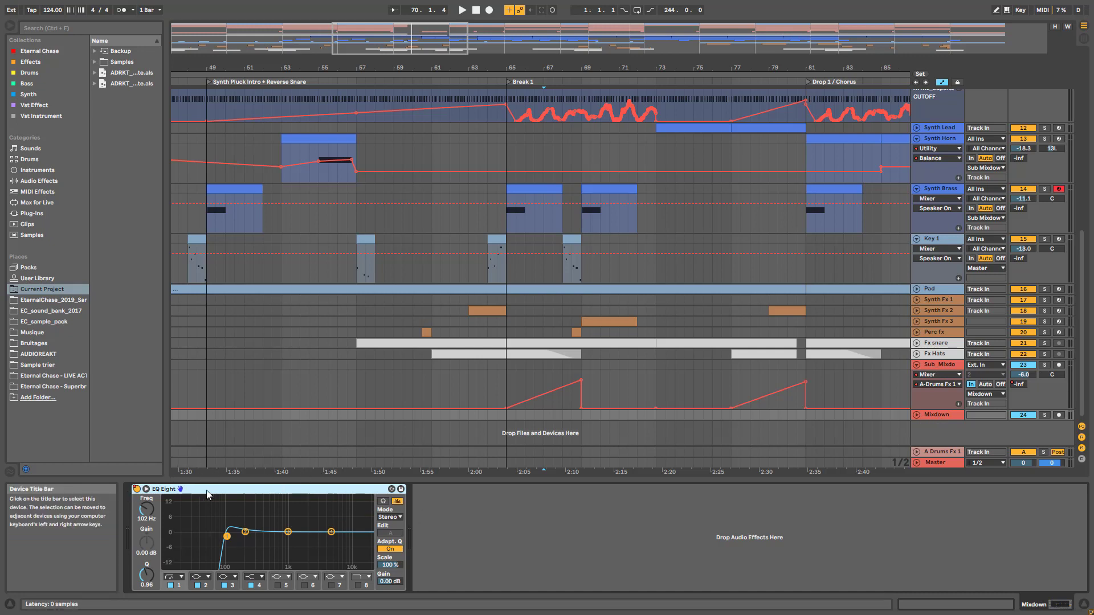
- Show the Master track's mastering chain, look through its devices, and hide the rack's device chain
{"action": "left_click", "coordinate": [939, 464]}
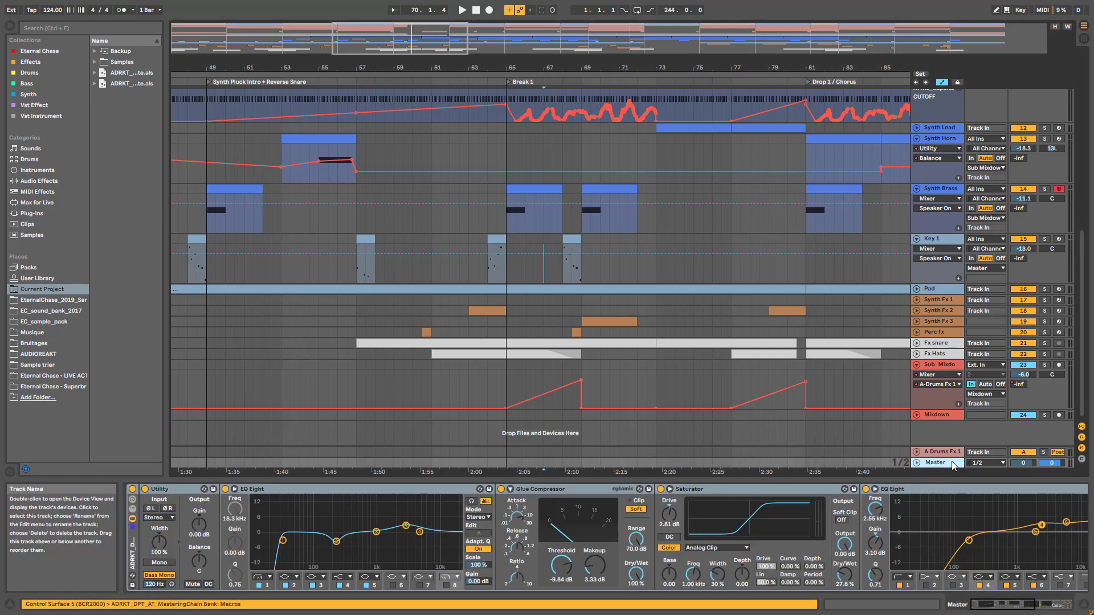
{"action": "left_click_drag", "start_coordinate": [1001, 605], "coordinate": [952, 598]}
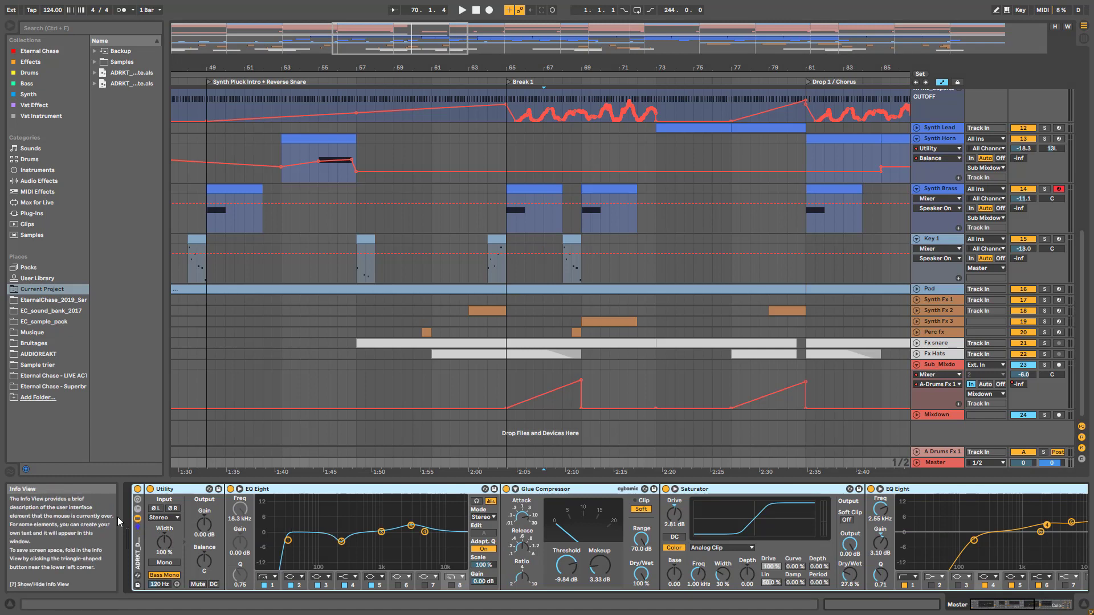
{"action": "left_click", "coordinate": [137, 523]}
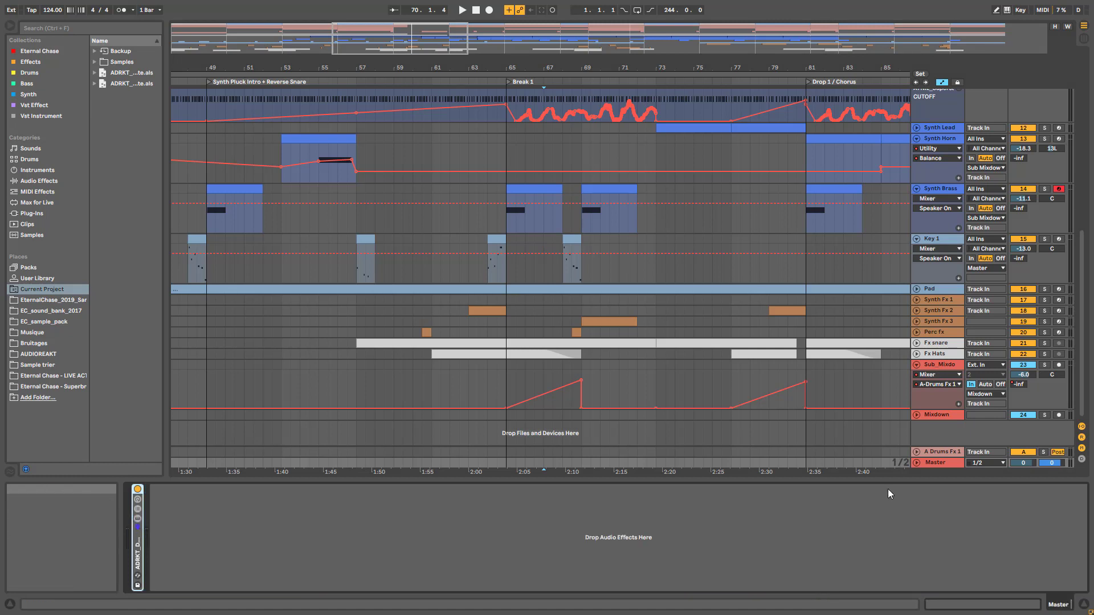
- Compare the effects on the Mixdown track with those on the Sub_Mixdown track
{"action": "left_click", "coordinate": [939, 415]}
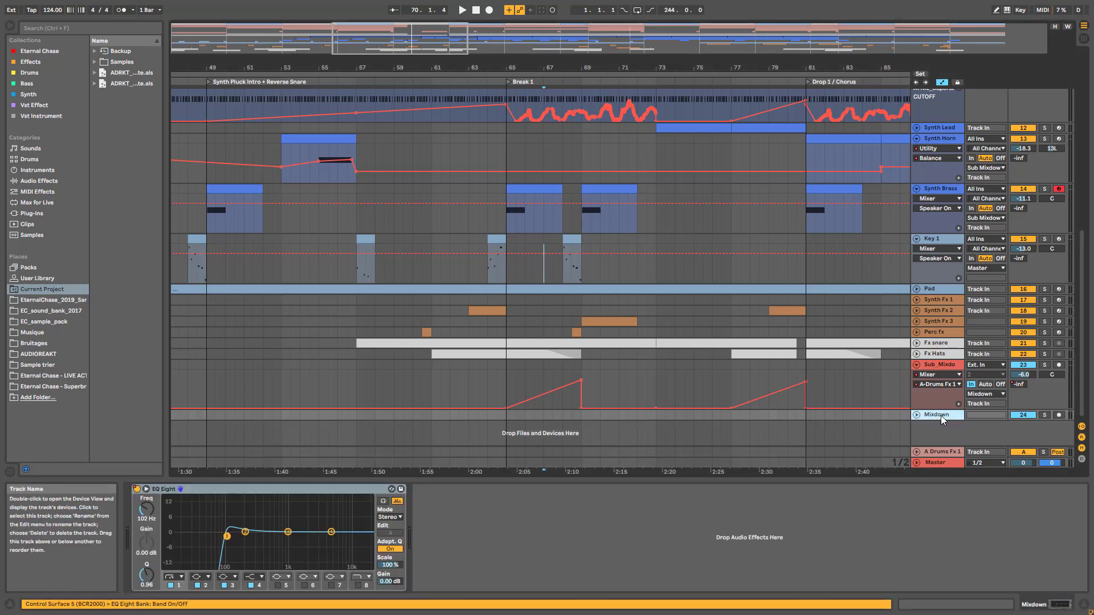
{"action": "left_click", "coordinate": [945, 365]}
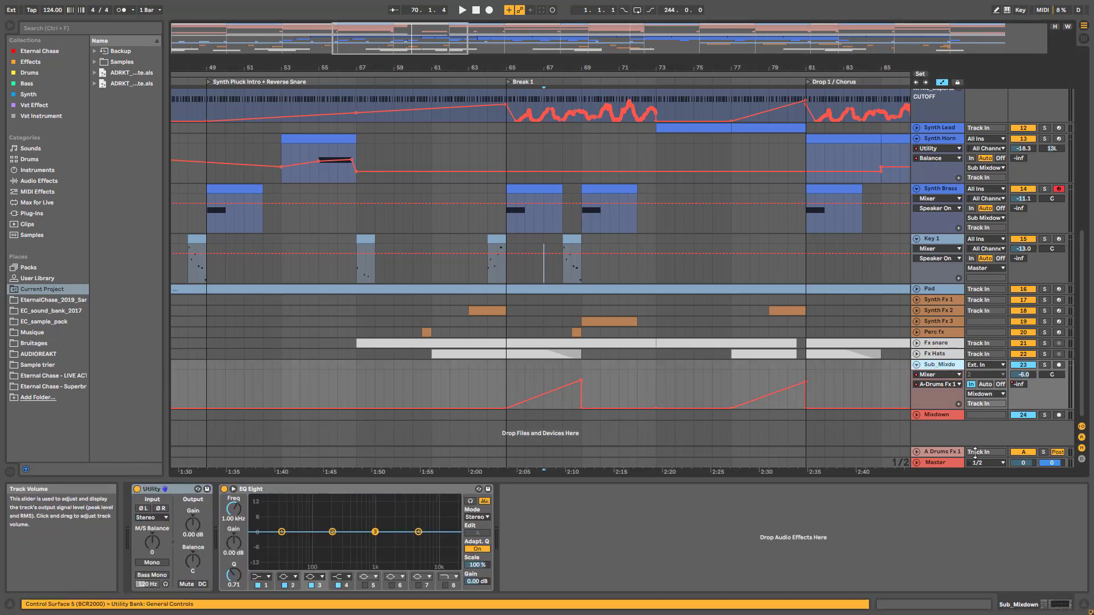
{"action": "left_click", "coordinate": [952, 415]}
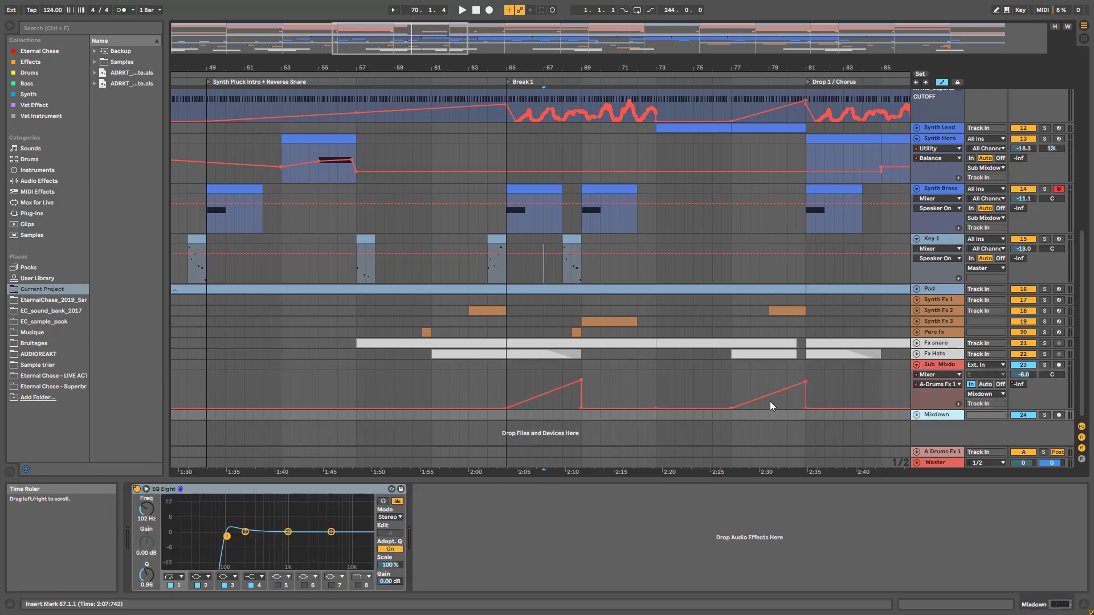
- Play Break 1 from bar 69 in the full mix while checking the send automation, drum and synth tracks
{"action": "scroll", "coordinate": [576, 299], "scroll_direction": "up", "scroll_amount": 5}
{"action": "left_click", "coordinate": [576, 299]}
{"action": "left_click", "coordinate": [580, 299]}
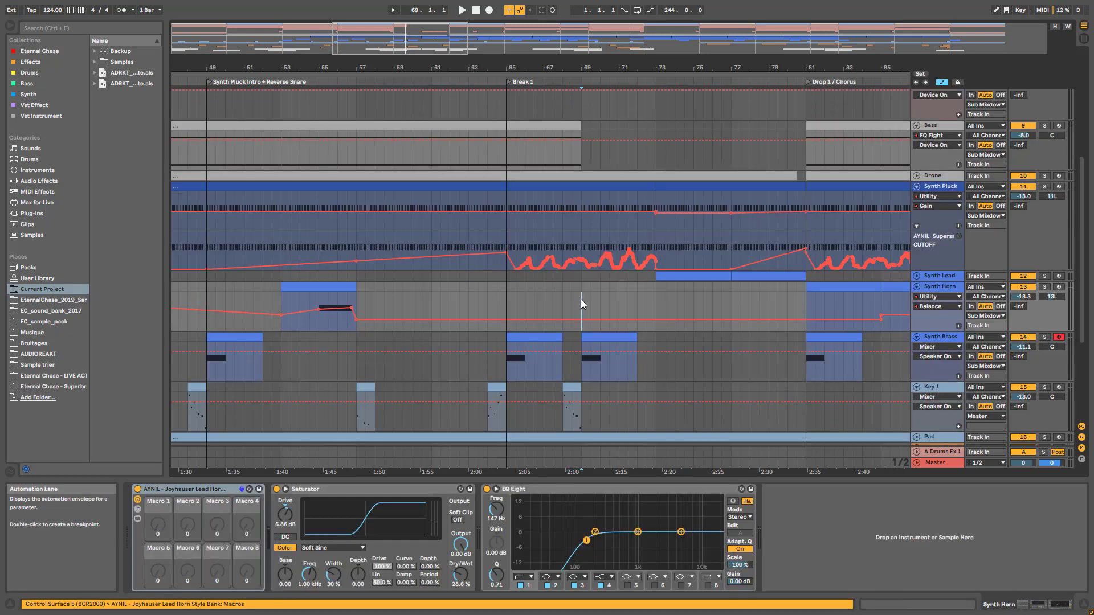
{"action": "key", "text": "space"}
{"action": "scroll", "coordinate": [581, 300], "scroll_direction": "down", "scroll_amount": 5}
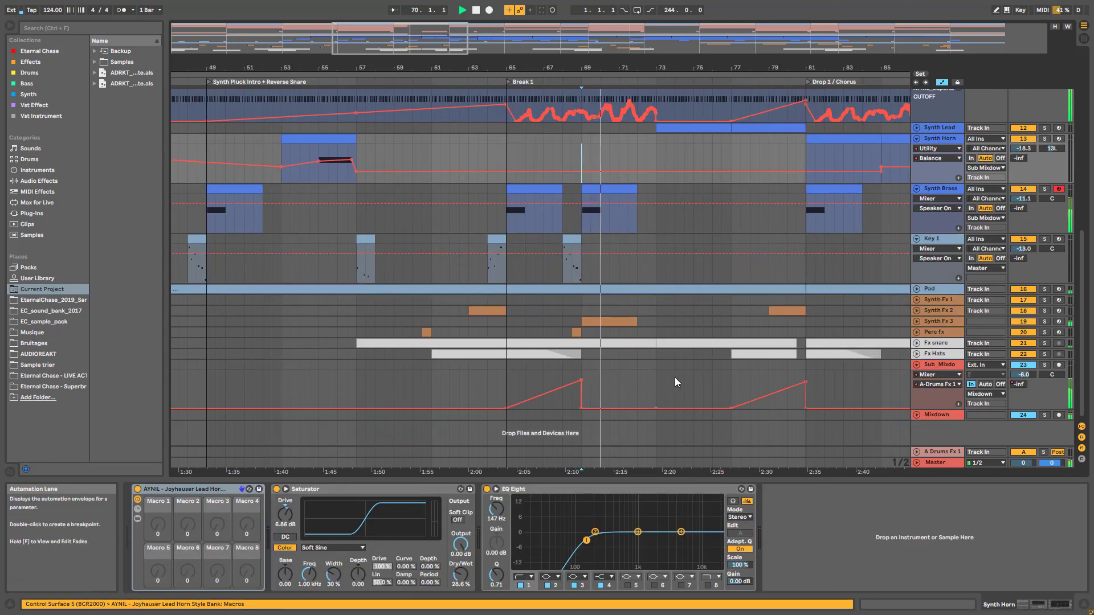
{"action": "scroll", "coordinate": [727, 301], "scroll_direction": "up", "scroll_amount": 1}
{"action": "scroll", "coordinate": [727, 301], "scroll_direction": "up", "scroll_amount": 10}
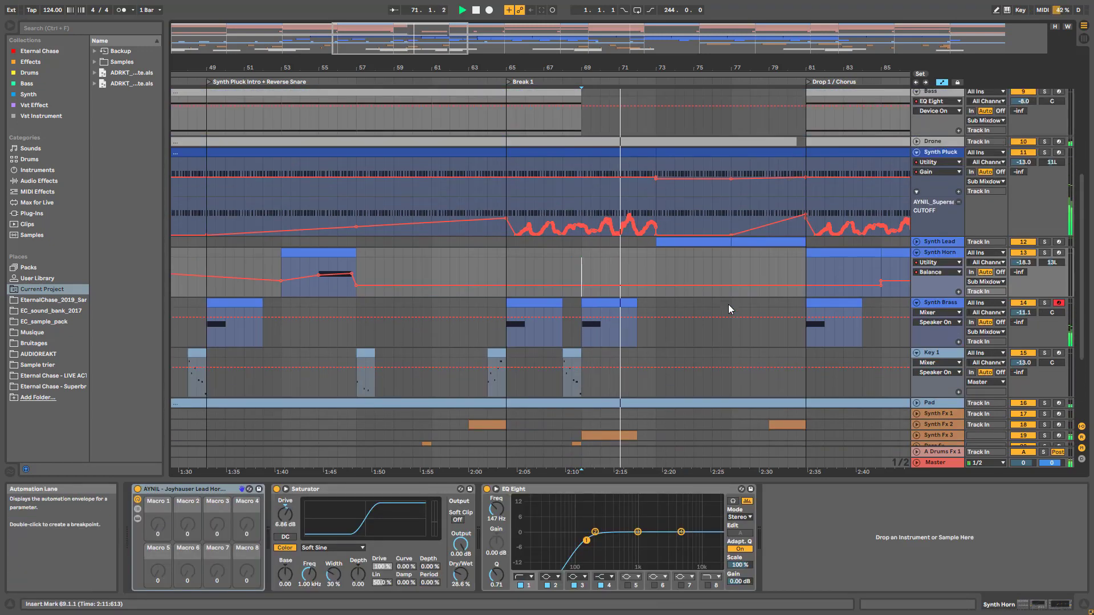
{"action": "scroll", "coordinate": [799, 239], "scroll_direction": "up", "scroll_amount": 2}
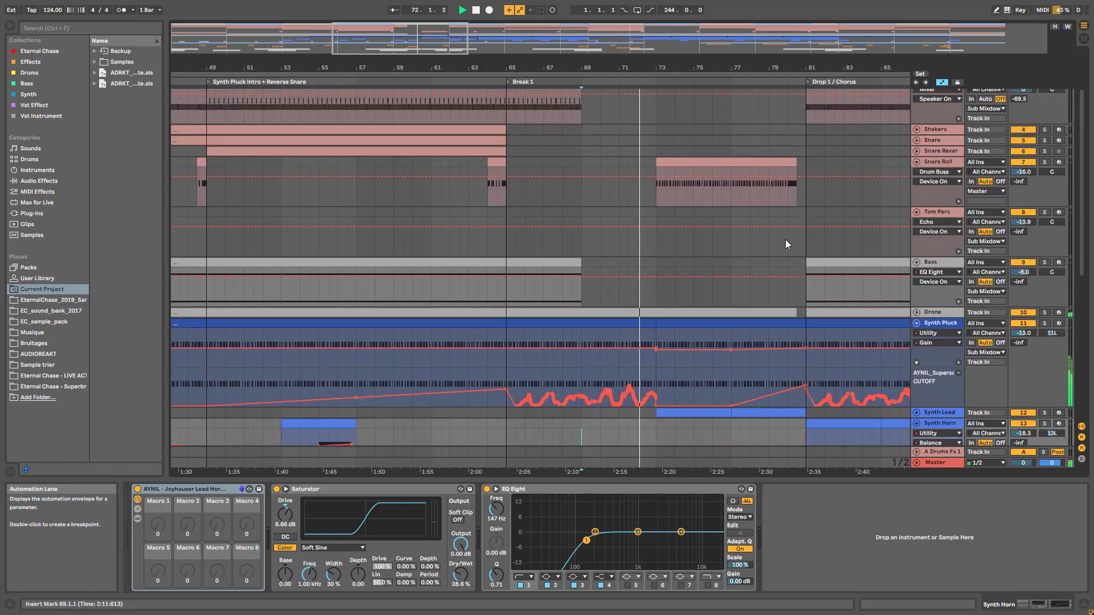
{"action": "scroll", "coordinate": [709, 259], "scroll_direction": "down", "scroll_amount": 5}
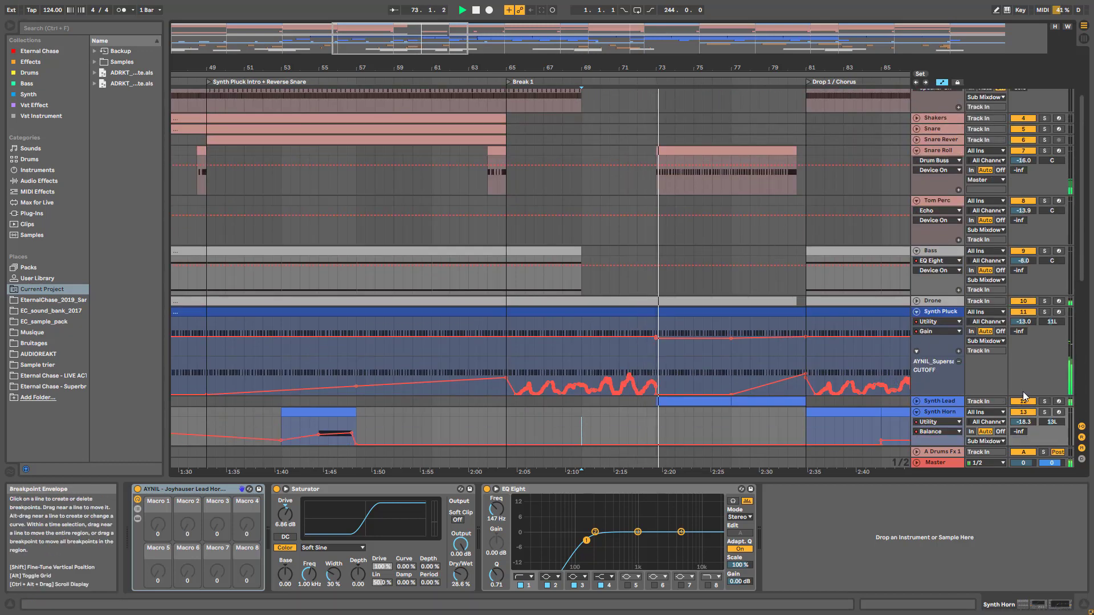
- Unfold the Synth Lead track and play Break 1 from the start of its clip at bar 73
{"action": "left_click", "coordinate": [916, 355]}
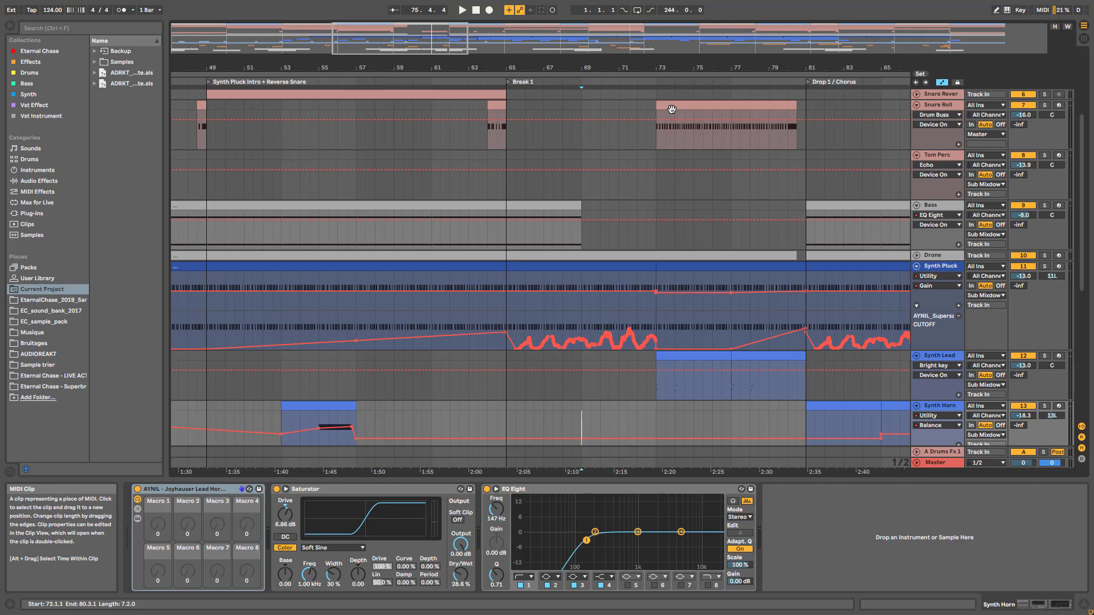
{"action": "left_click", "coordinate": [657, 382]}
{"action": "key", "text": "space"}
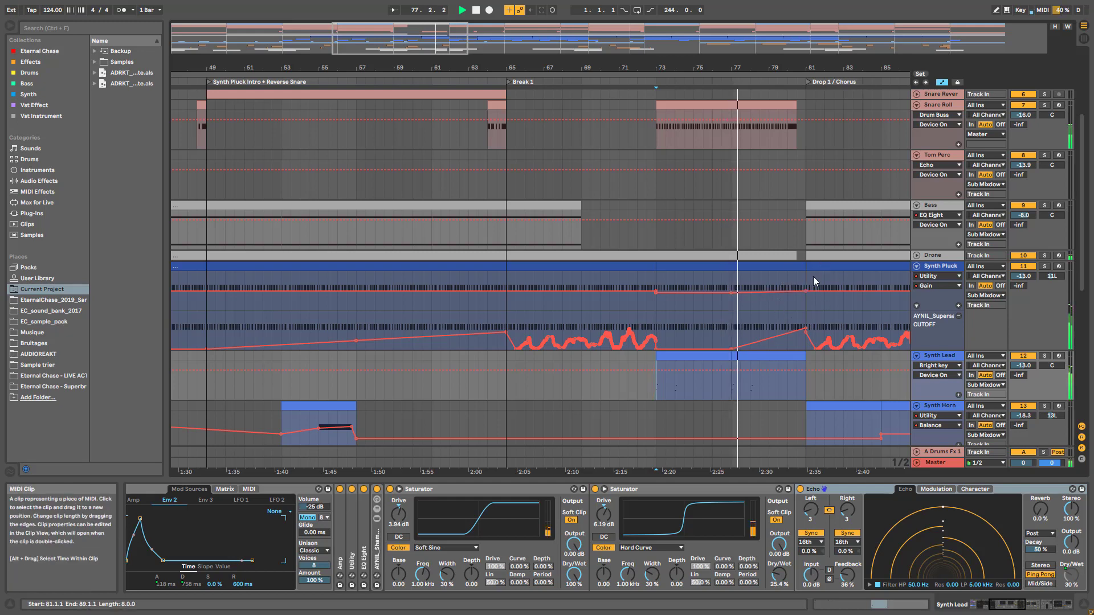
{"action": "scroll", "coordinate": [805, 350], "scroll_direction": "down", "scroll_amount": 3}
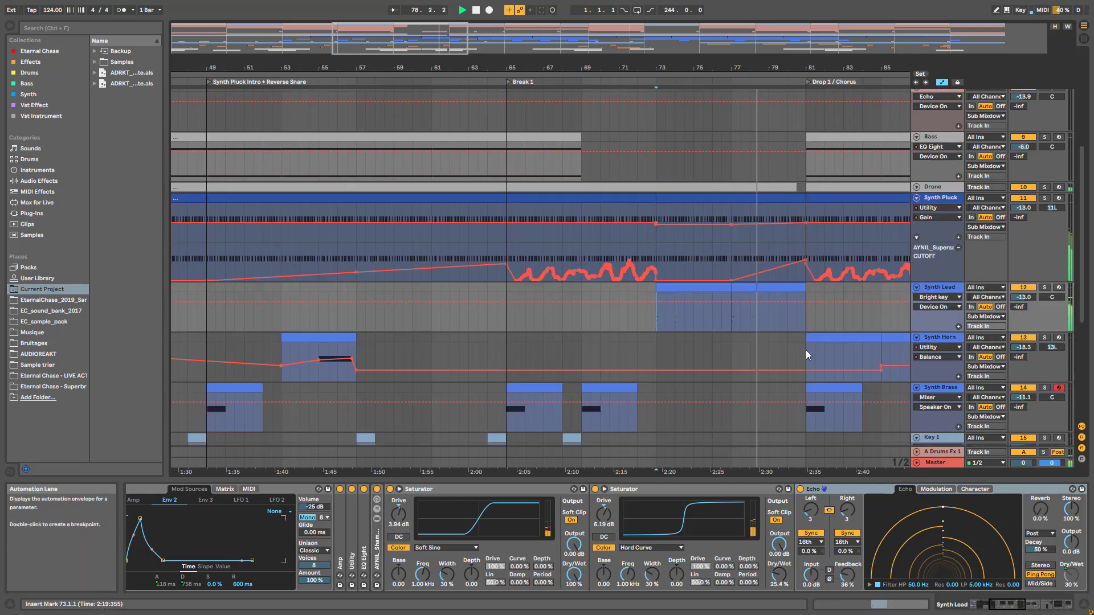
- Solo the Synth Pluck track, play its cutoff rise from bar 77, and check the Sub_Mixdown send automation before stopping
{"action": "scroll", "coordinate": [811, 357], "scroll_direction": "up", "scroll_amount": 8}
{"action": "scroll", "coordinate": [818, 344], "scroll_direction": "down", "scroll_amount": 6}
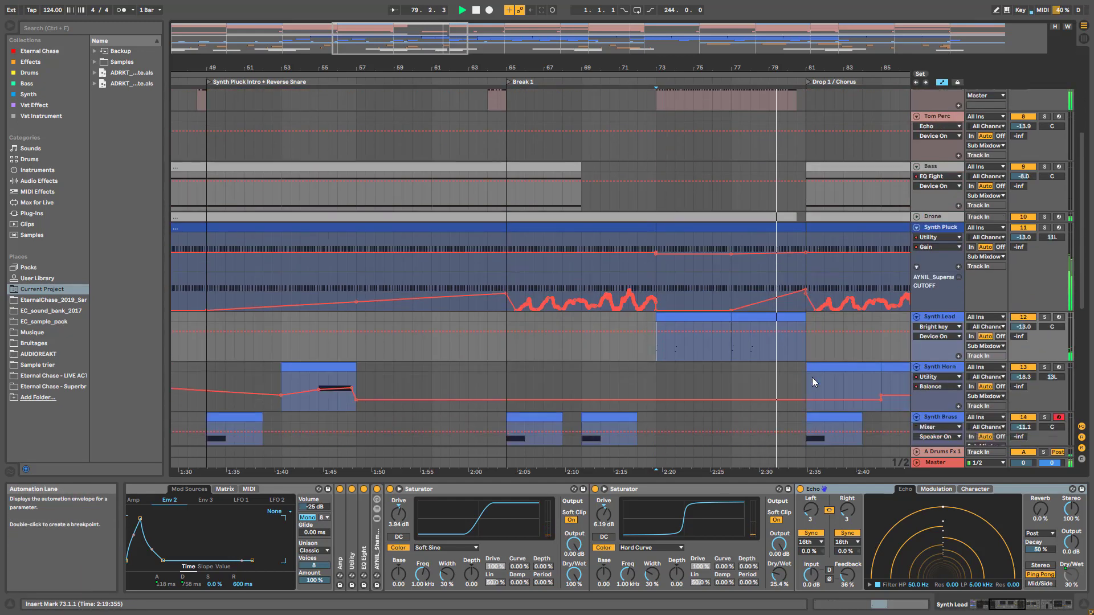
{"action": "left_click", "coordinate": [1044, 196]}
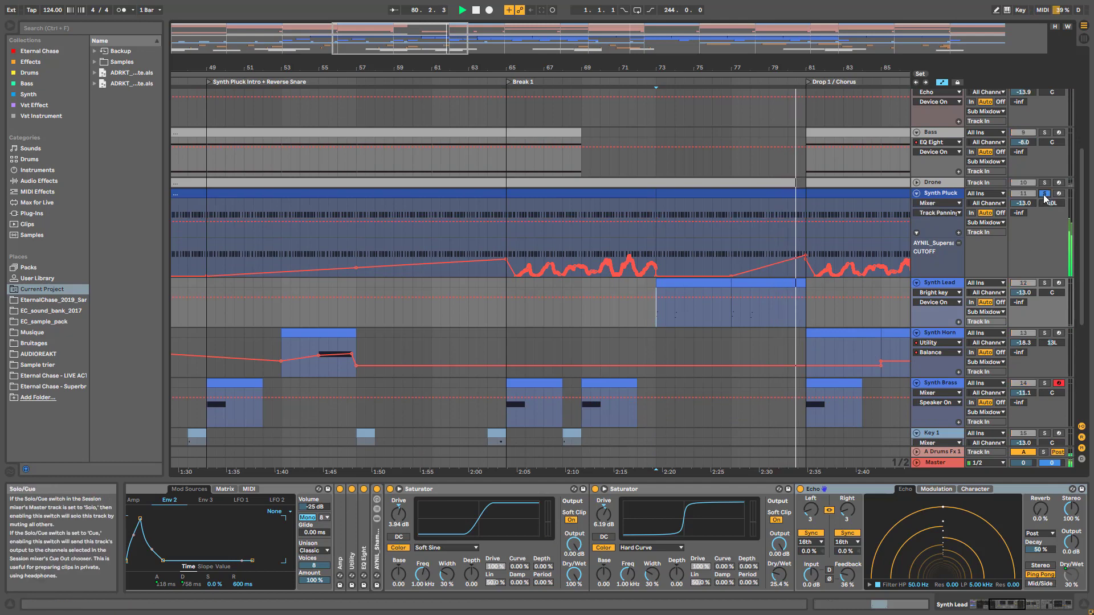
{"action": "left_click", "coordinate": [730, 251]}
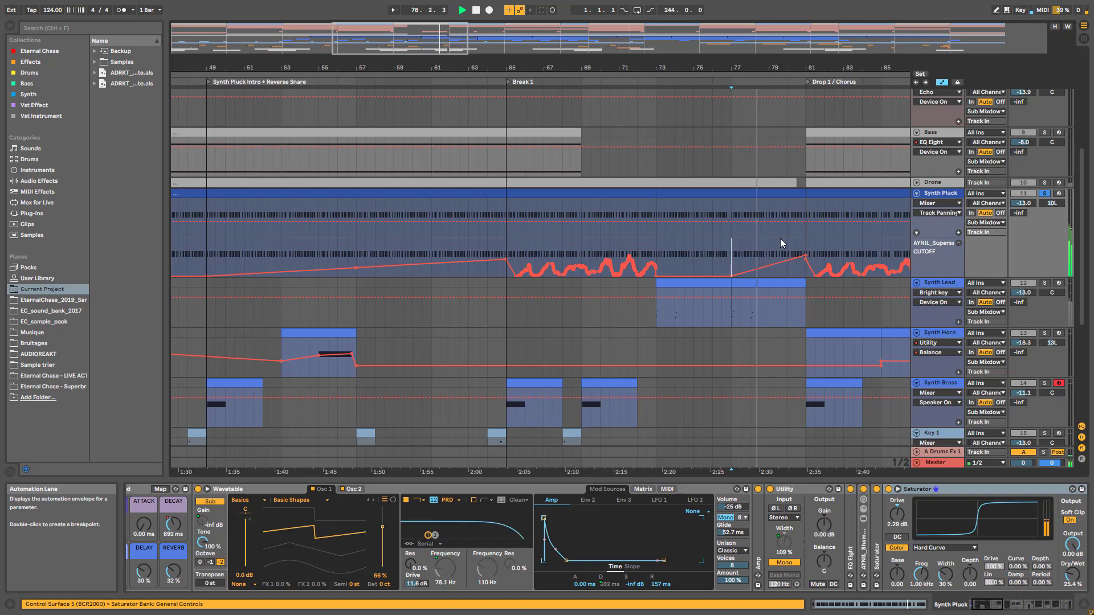
{"action": "scroll", "coordinate": [783, 245], "scroll_direction": "down", "scroll_amount": 5}
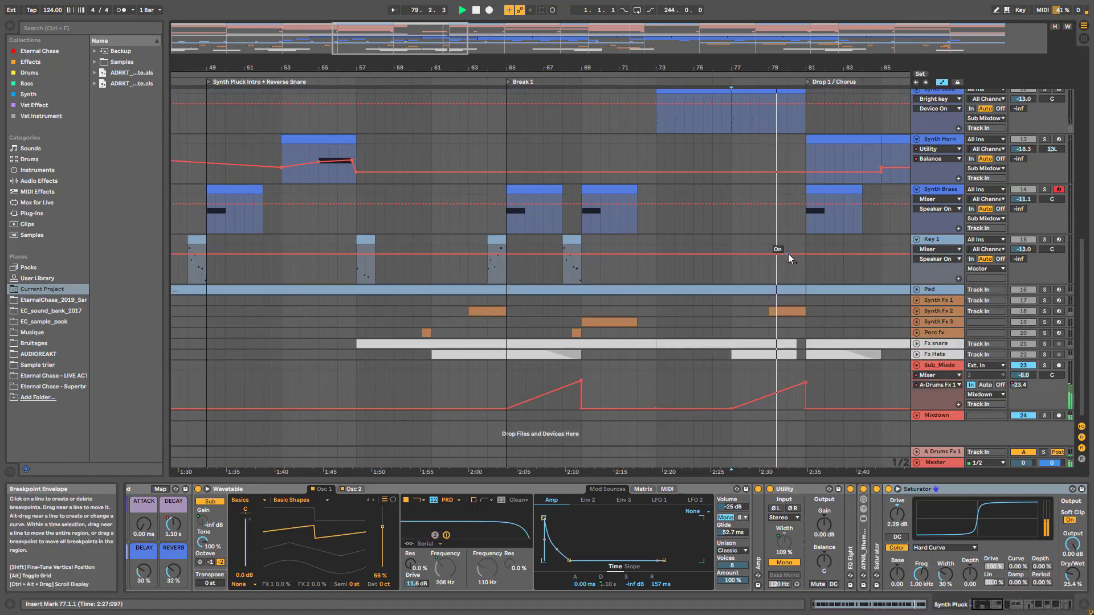
{"action": "key", "text": "space"}
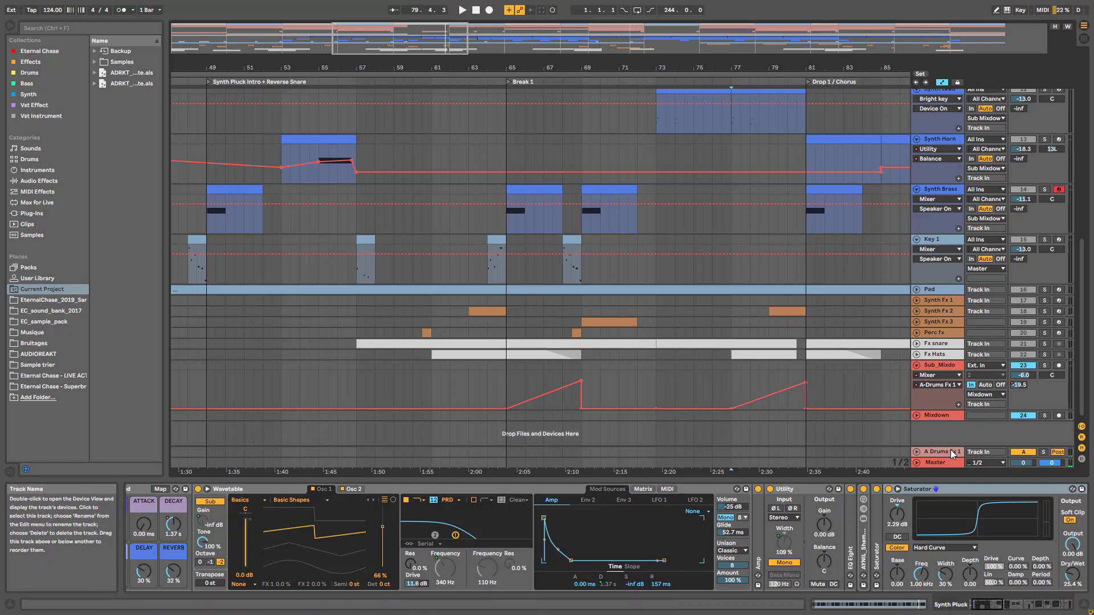
- Fold the Synth Pluck track and keep the Synth Lead track unfolded
{"action": "scroll", "coordinate": [819, 262], "scroll_direction": "up", "scroll_amount": 6}
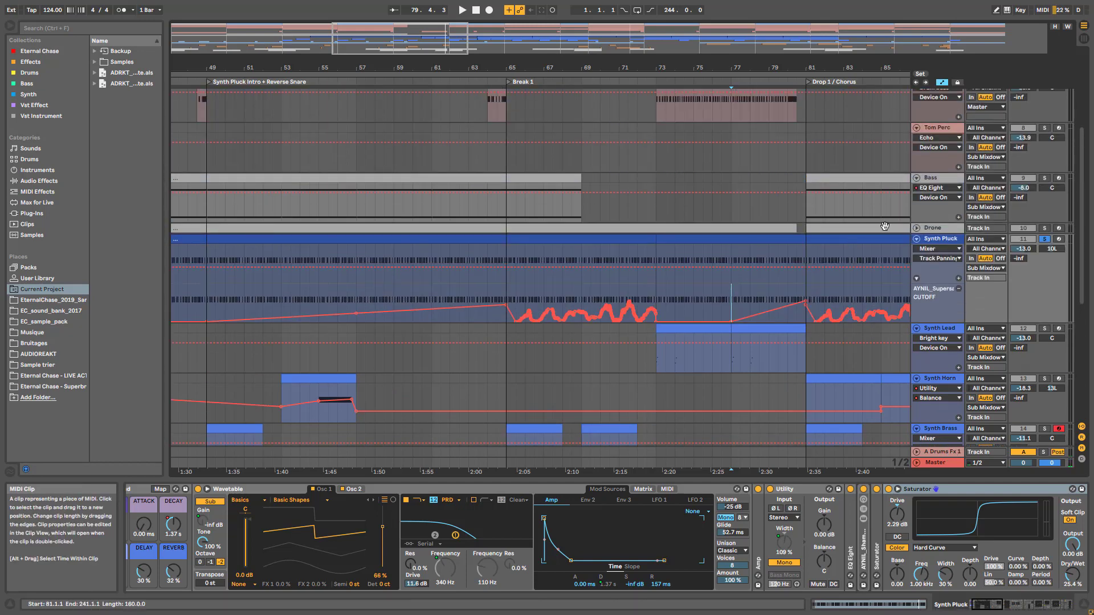
{"action": "left_click", "coordinate": [916, 319]}
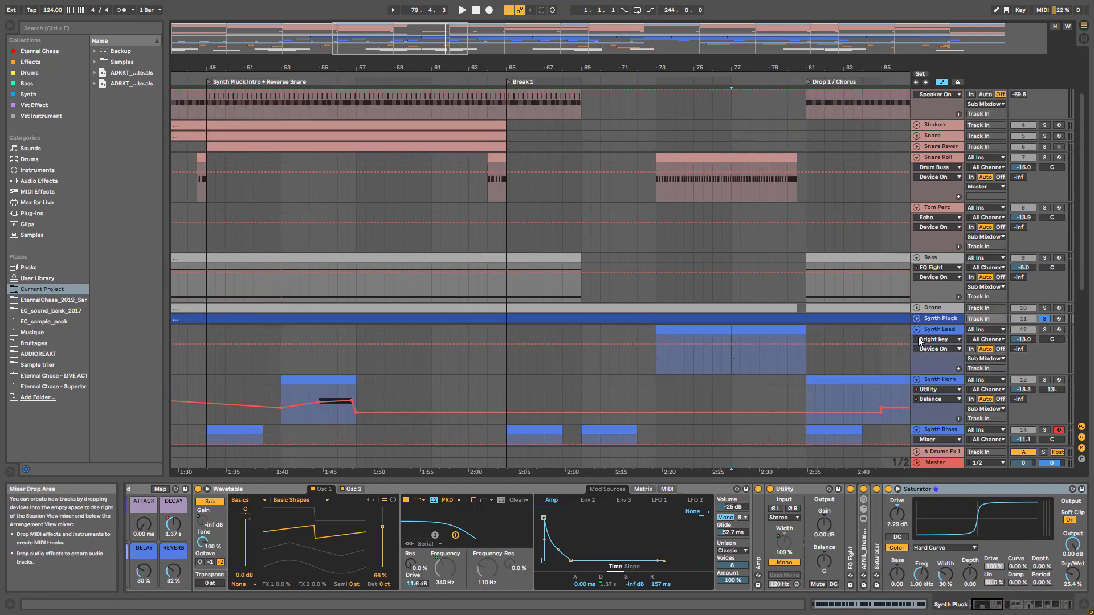
{"action": "left_click", "coordinate": [916, 329]}
{"action": "left_click", "coordinate": [916, 329]}
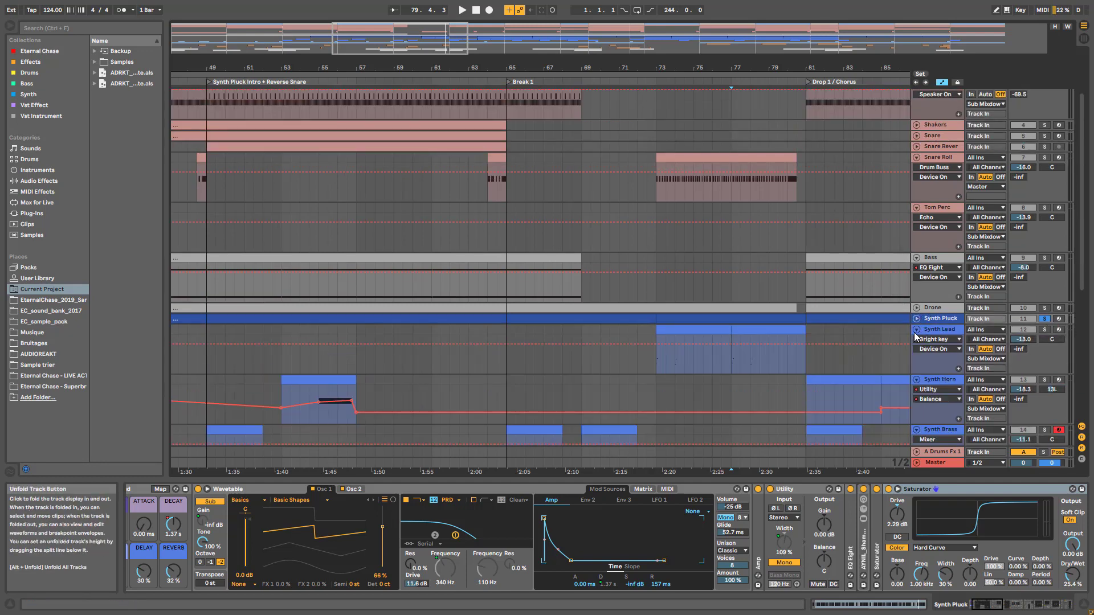
- Compare the Synth Lead parts in Break 1 and Drop 1, playing the soloed lead from bar 93
{"action": "left_click", "coordinate": [762, 350]}
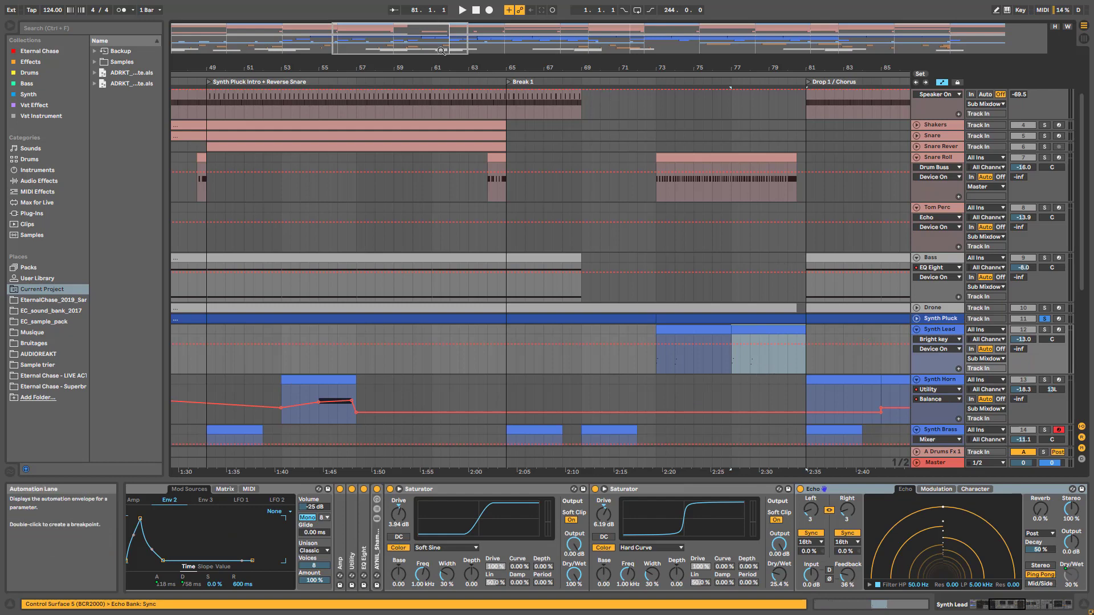
{"action": "left_click_drag", "start_coordinate": [441, 51], "coordinate": [458, 47]}
{"action": "left_click", "coordinate": [828, 365]}
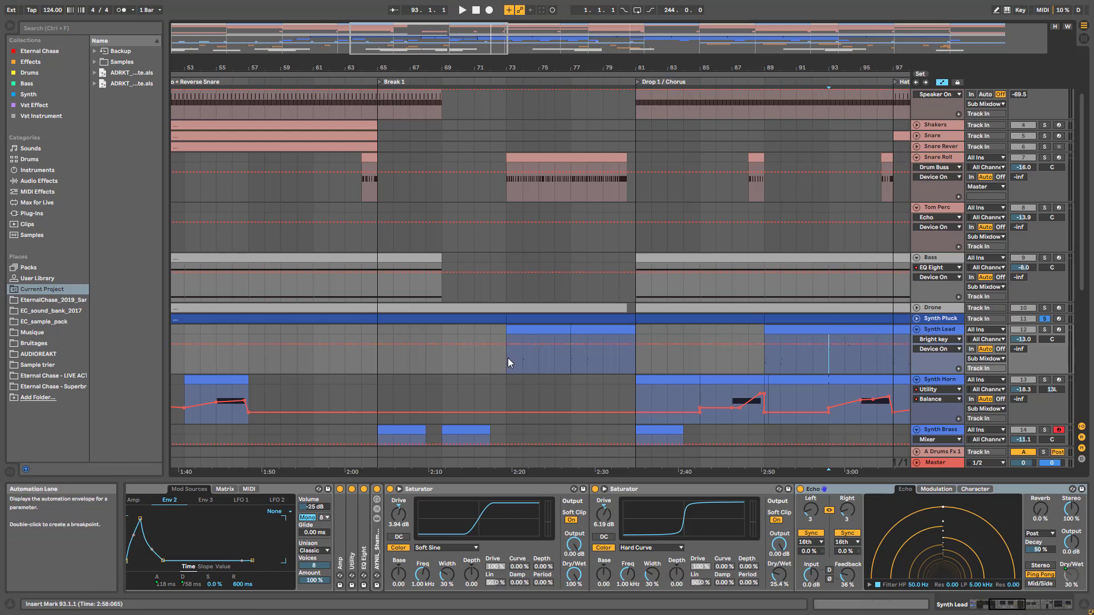
{"action": "left_click", "coordinate": [576, 370]}
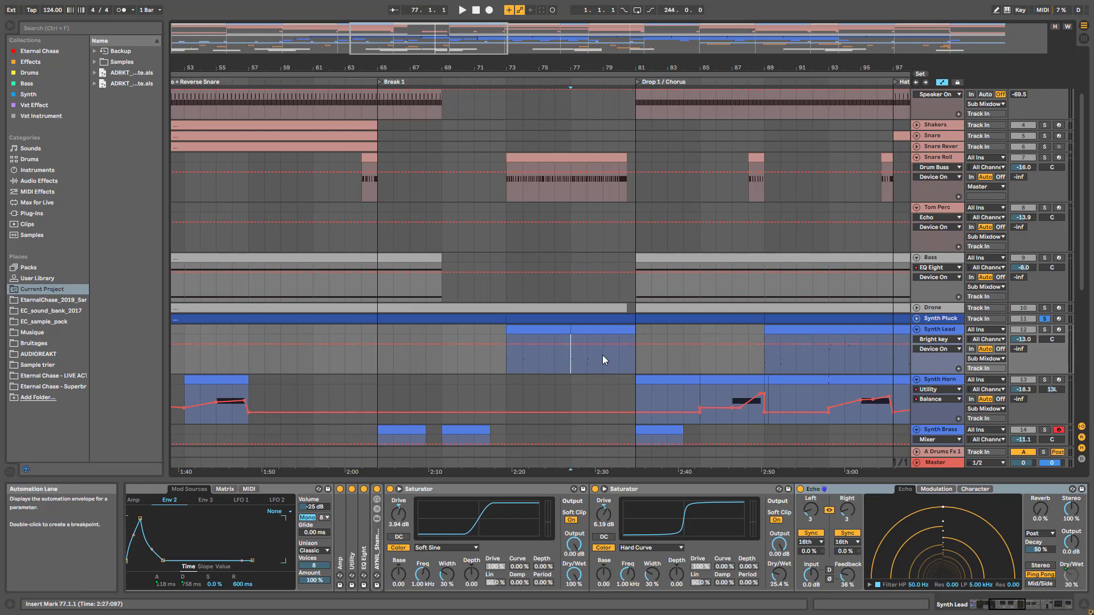
{"action": "left_click", "coordinate": [829, 359]}
{"action": "key", "text": "space"}
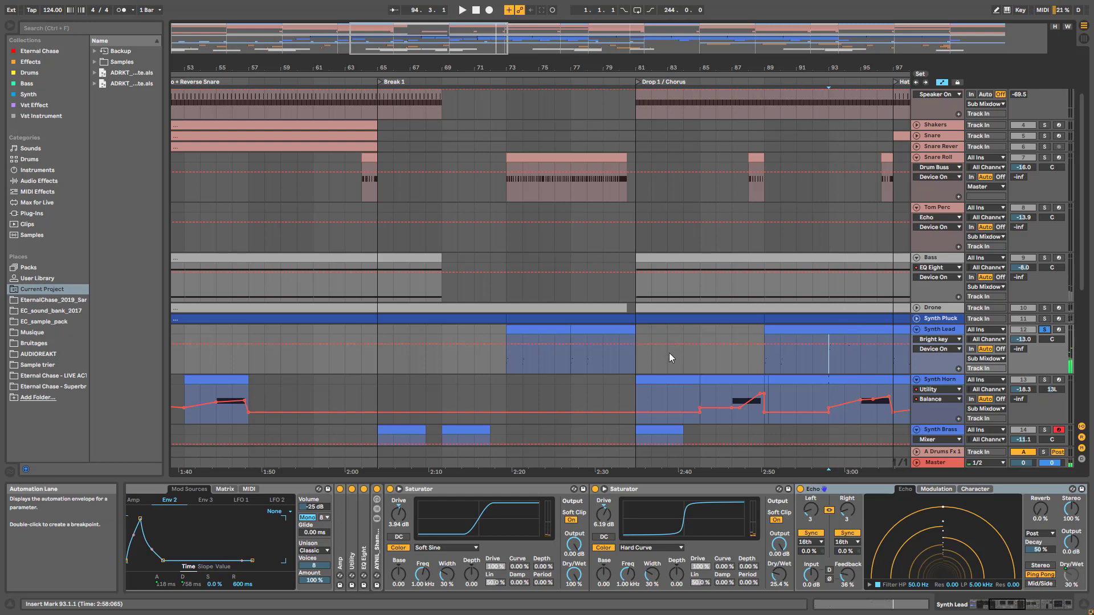
- Clear the solo and examine the gap just before Drop 1 at bar 81 across the drum, synth and effects tracks
{"action": "scroll", "coordinate": [572, 244], "scroll_direction": "up", "scroll_amount": 3}
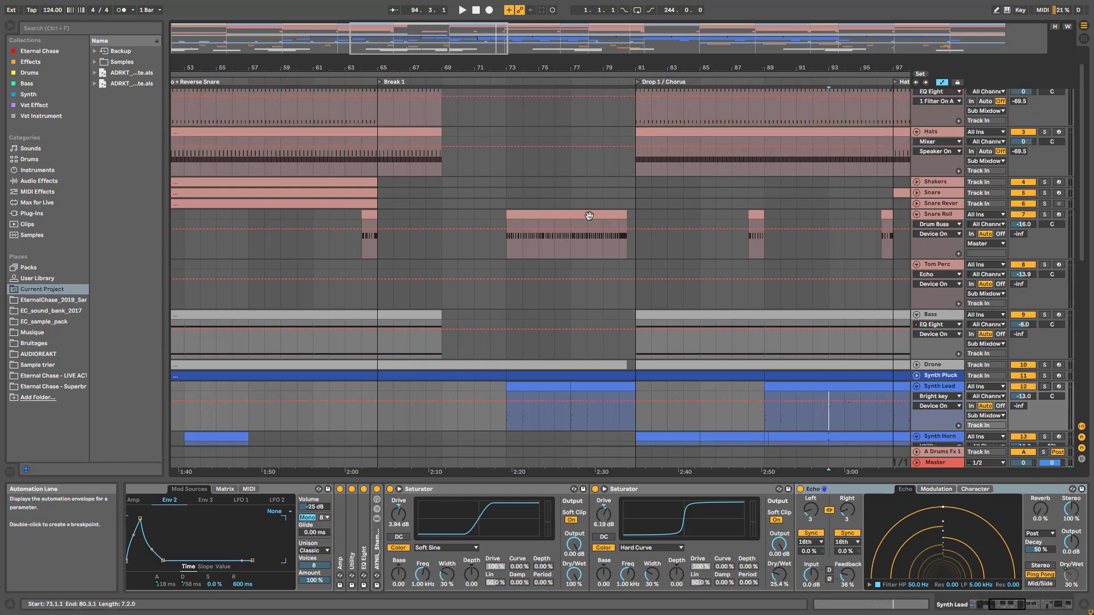
{"action": "left_click_drag", "start_coordinate": [435, 36], "coordinate": [451, 82]}
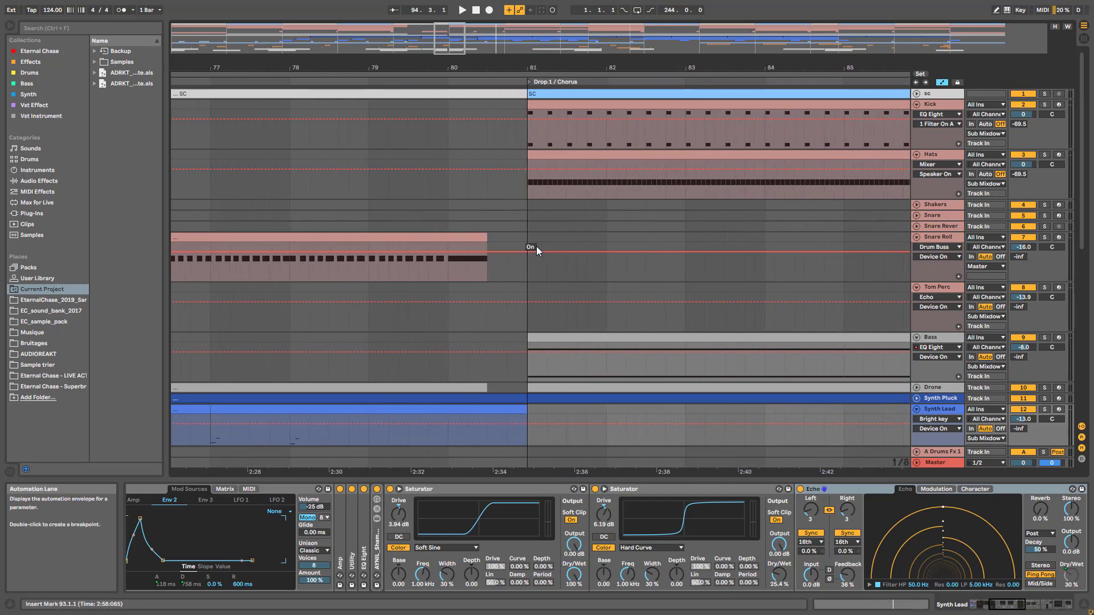
{"action": "scroll", "coordinate": [535, 246], "scroll_direction": "down", "scroll_amount": 10}
{"action": "scroll", "coordinate": [524, 300], "scroll_direction": "down", "scroll_amount": 1}
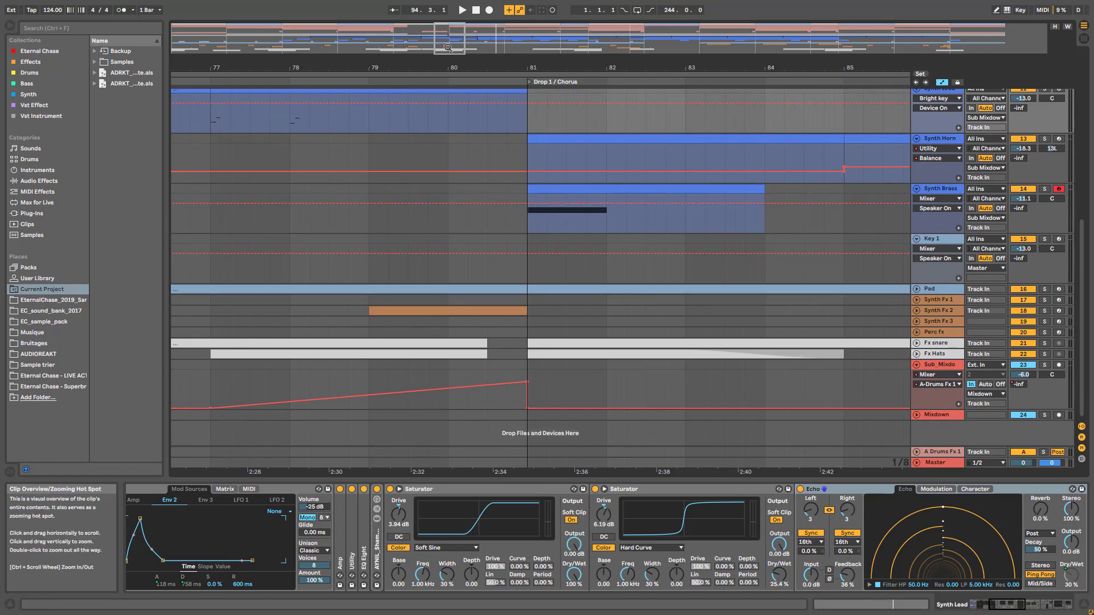
{"action": "mouse_move", "coordinate": [447, 45]}
{"action": "left_mouse_down"}
{"action": "mouse_move", "coordinate": [447, 18]}
{"action": "mouse_move", "coordinate": [447, 60]}
{"action": "left_mouse_up"}
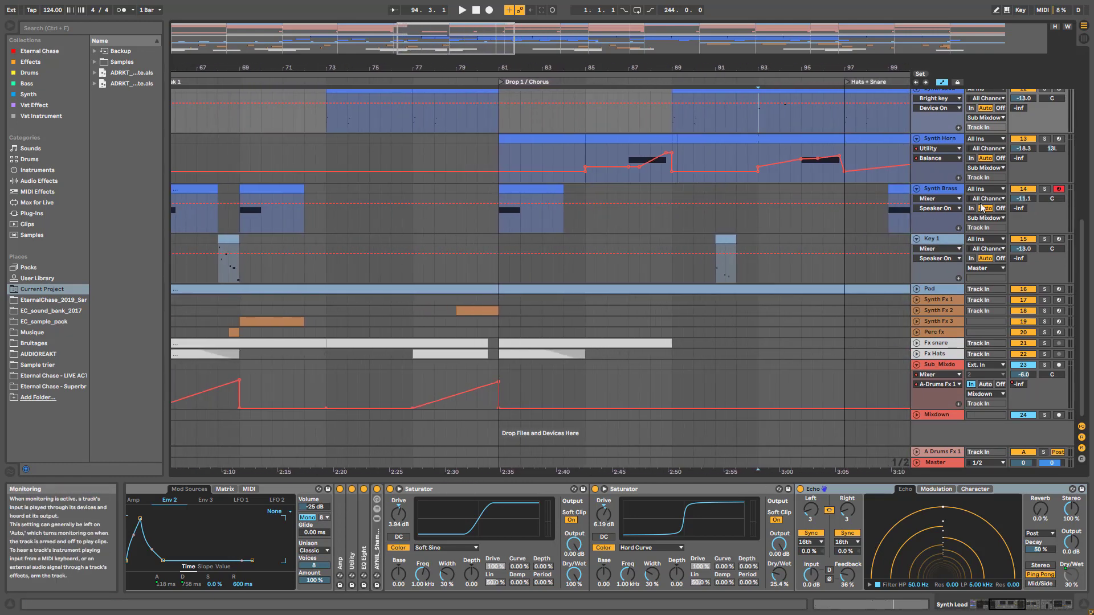
- Play the full mix from the start of the Synth Lead clip at bar 73
{"action": "scroll", "coordinate": [879, 137], "scroll_direction": "up", "scroll_amount": 5}
{"action": "left_click", "coordinate": [327, 260]}
{"action": "key", "text": "space"}
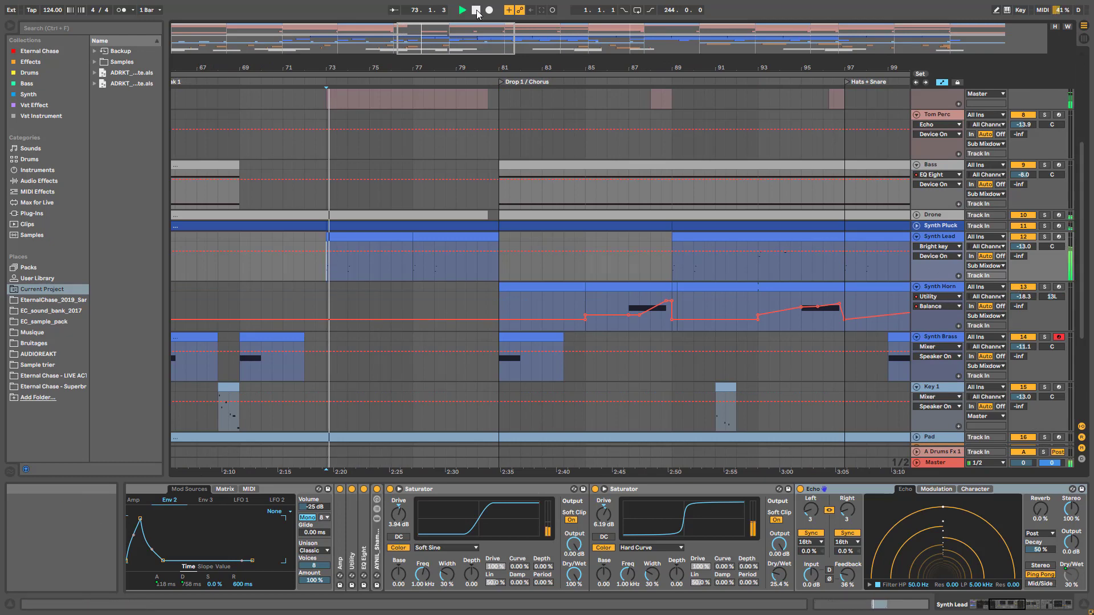
- Fold the Snare Roll, Hats, Tom Perc, Bass and Synth Lead tracks while Break 1 plays
{"action": "scroll", "coordinate": [872, 154], "scroll_direction": "up", "scroll_amount": 3}
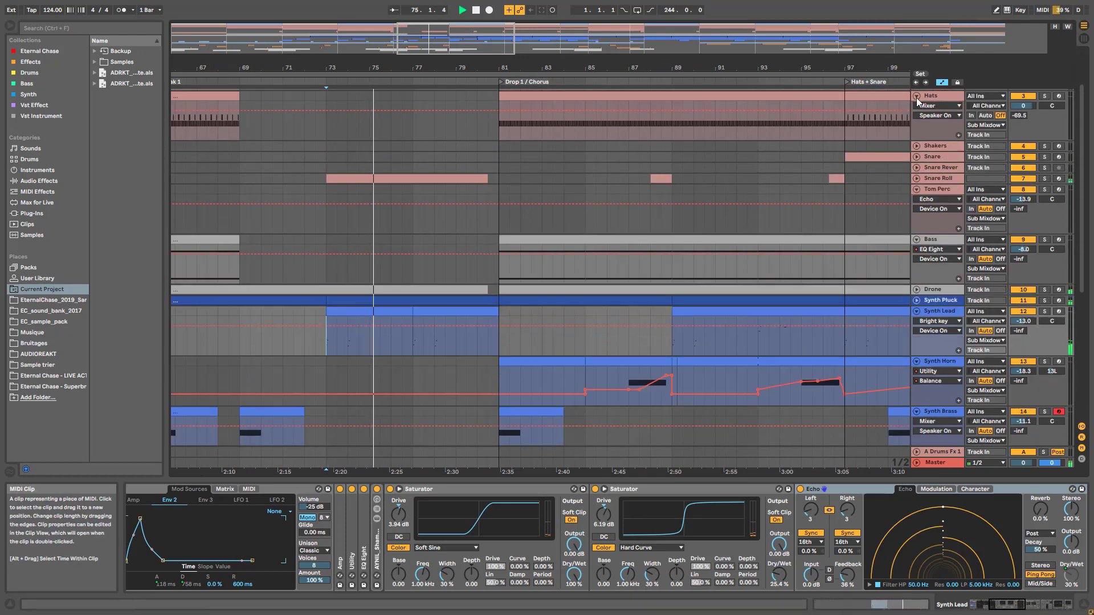
{"action": "left_click", "coordinate": [916, 96]}
{"action": "left_click", "coordinate": [917, 150]}
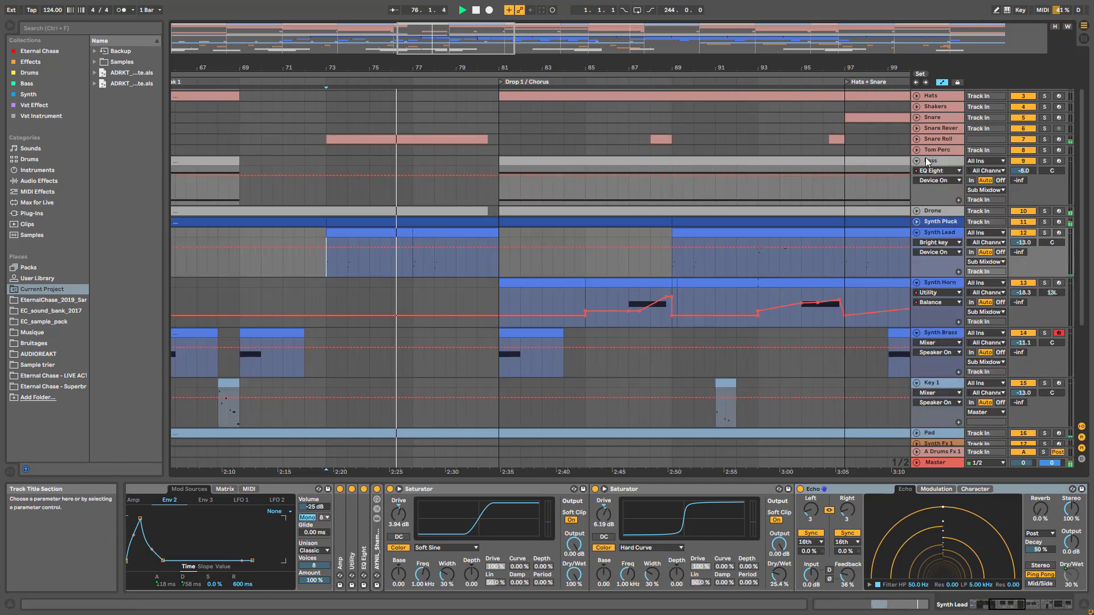
{"action": "left_click", "coordinate": [916, 161]}
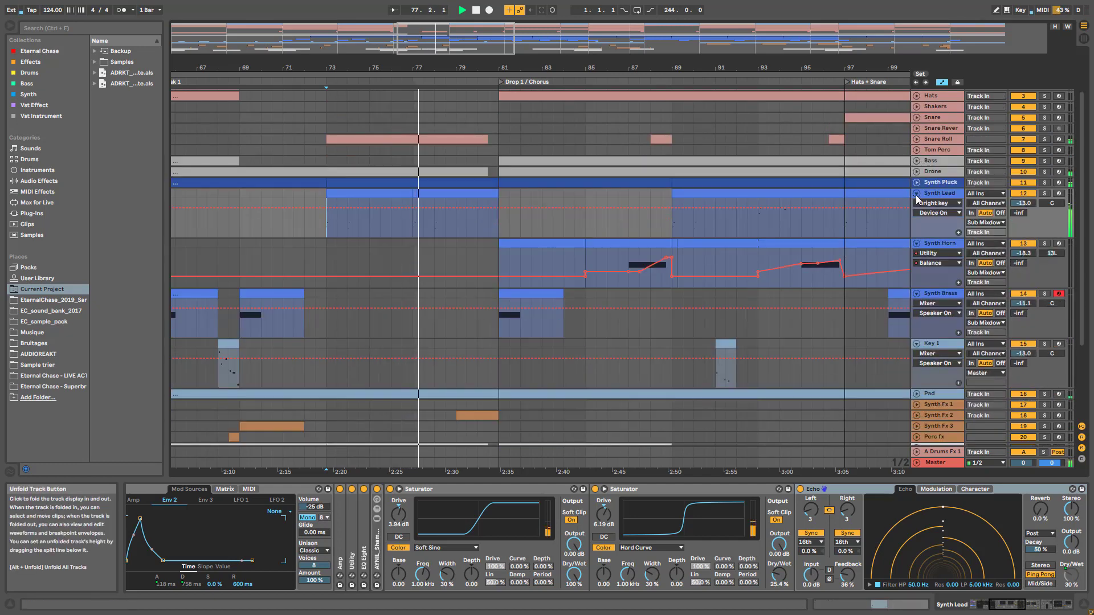
{"action": "left_click", "coordinate": [916, 194]}
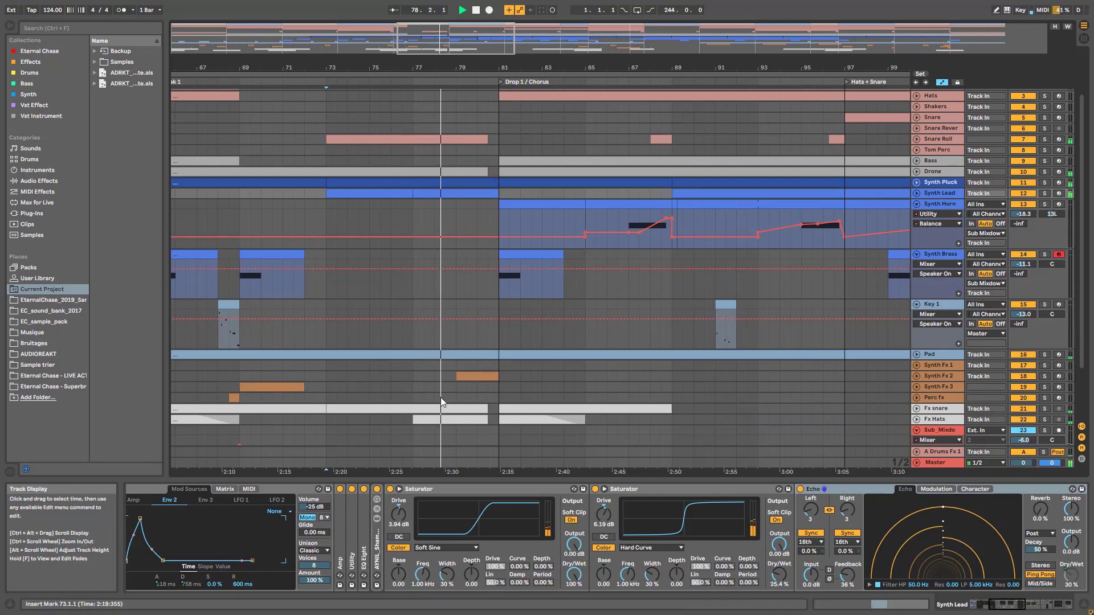
- Unfold Fx snare and Fx Hats to view their waveforms around Drop 1, fold both again, and stop playback
{"action": "left_click", "coordinate": [918, 409]}
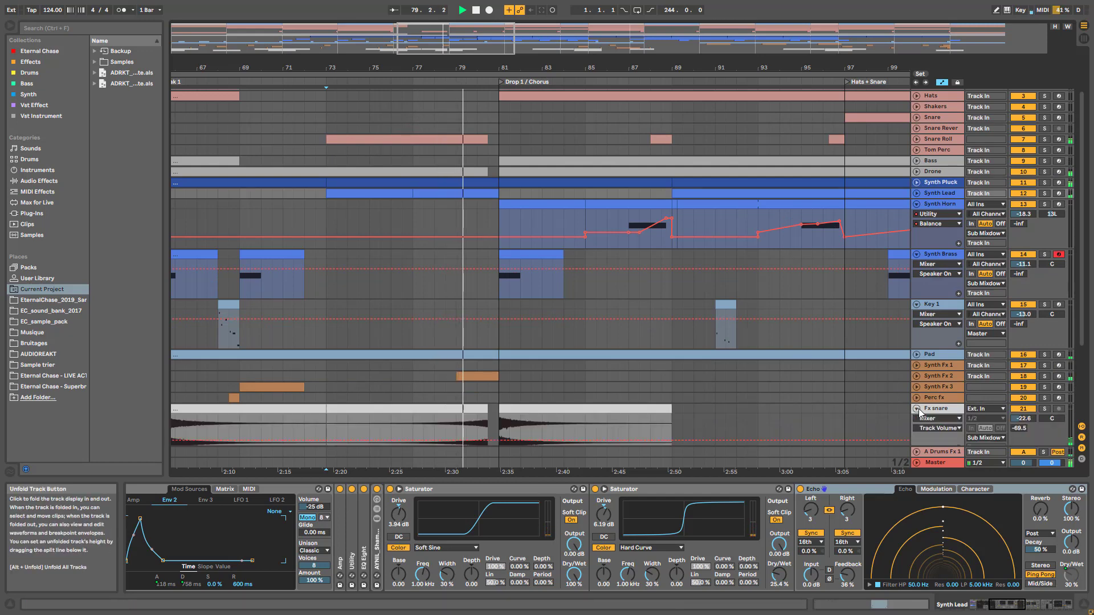
{"action": "scroll", "coordinate": [917, 404], "scroll_direction": "down", "scroll_amount": 3}
{"action": "left_click", "coordinate": [915, 401]}
{"action": "left_click", "coordinate": [916, 401]}
{"action": "left_click", "coordinate": [916, 391]}
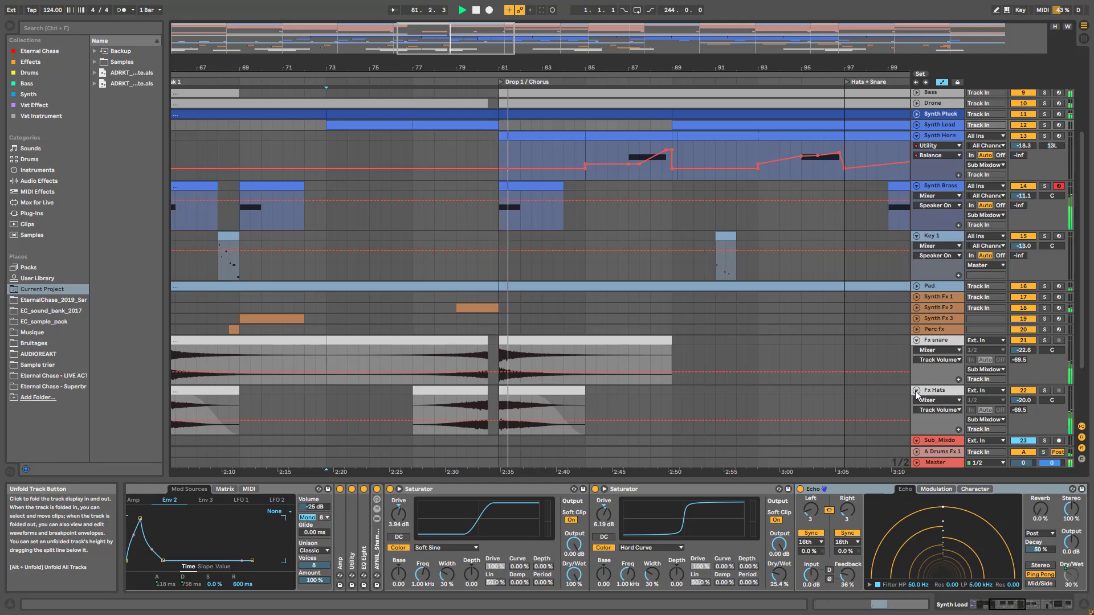
{"action": "left_click", "coordinate": [916, 390]}
{"action": "left_click", "coordinate": [917, 341]}
{"action": "scroll", "coordinate": [716, 311], "scroll_direction": "up", "scroll_amount": 10}
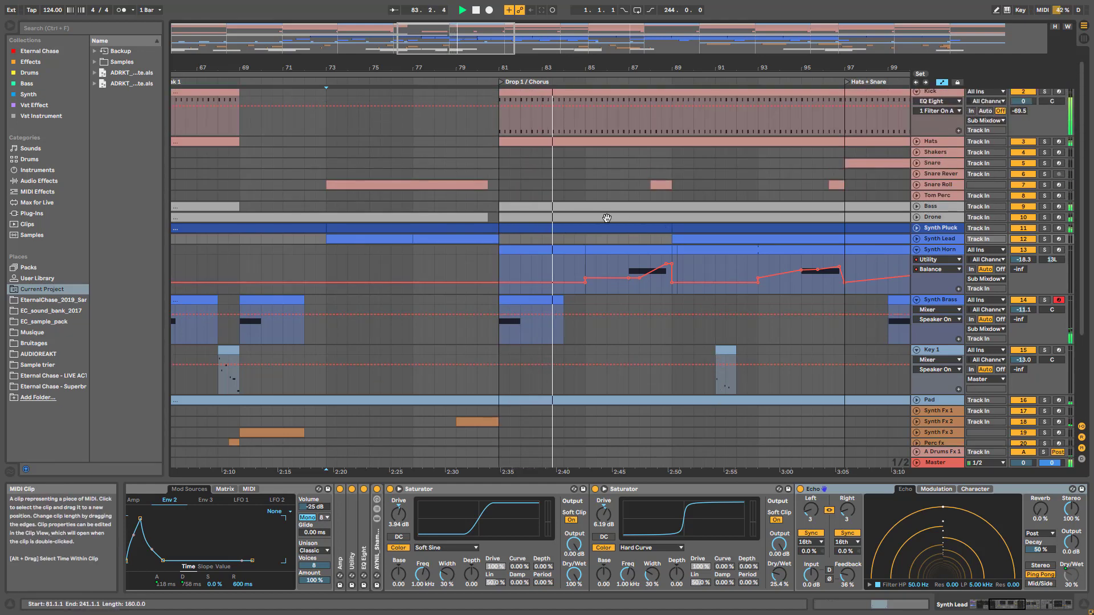
{"action": "key", "text": "space"}
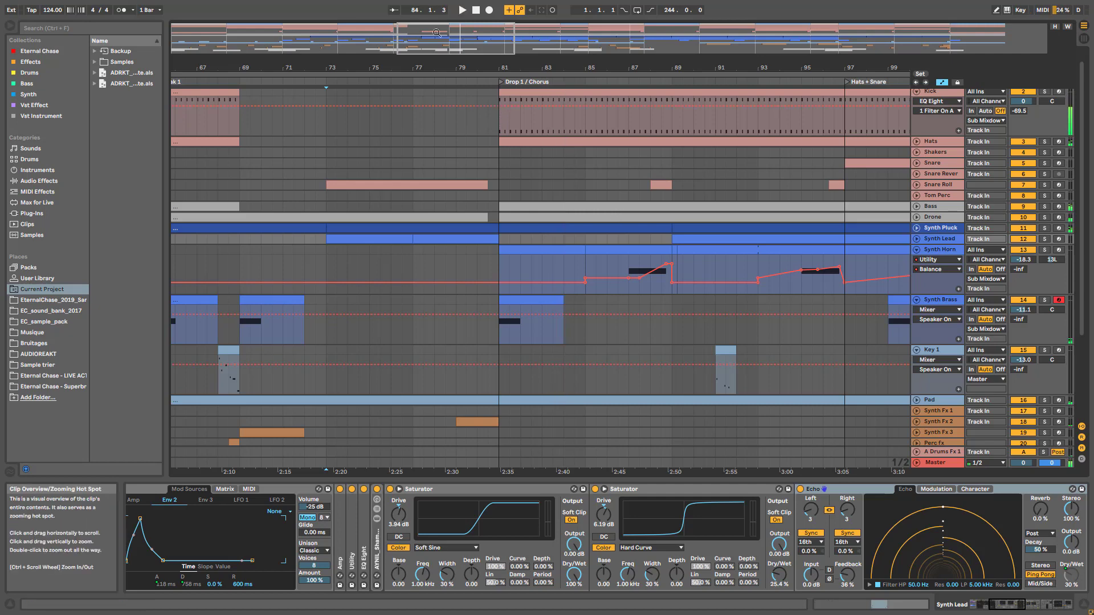
- Unfold the Synth Lead and Hats tracks and select the Synth Brass clip starting at bar 81
{"action": "left_click", "coordinate": [915, 240]}
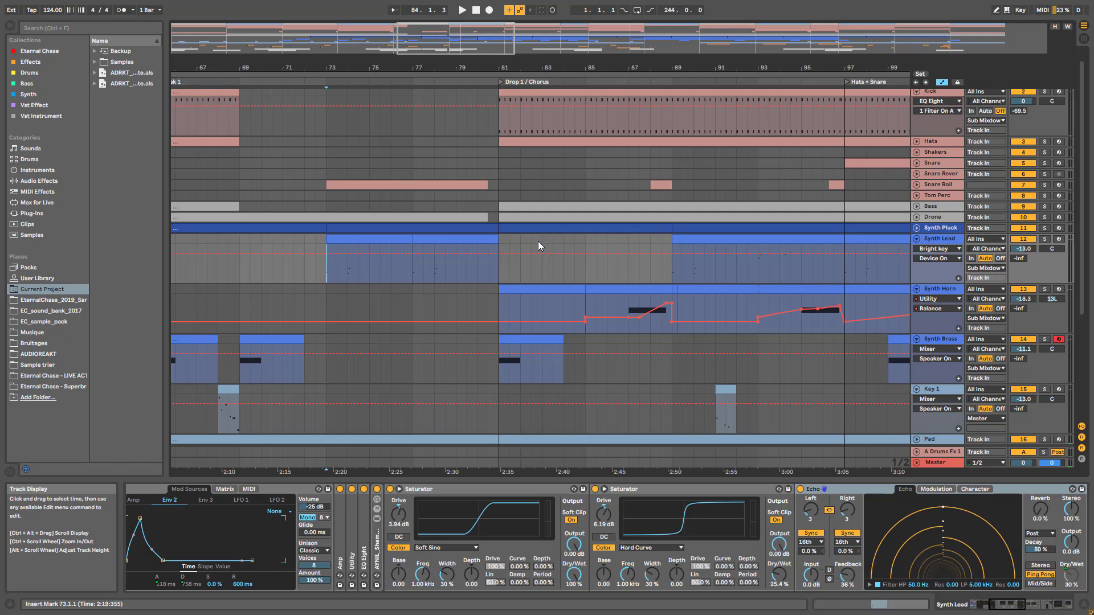
{"action": "left_click", "coordinate": [511, 340]}
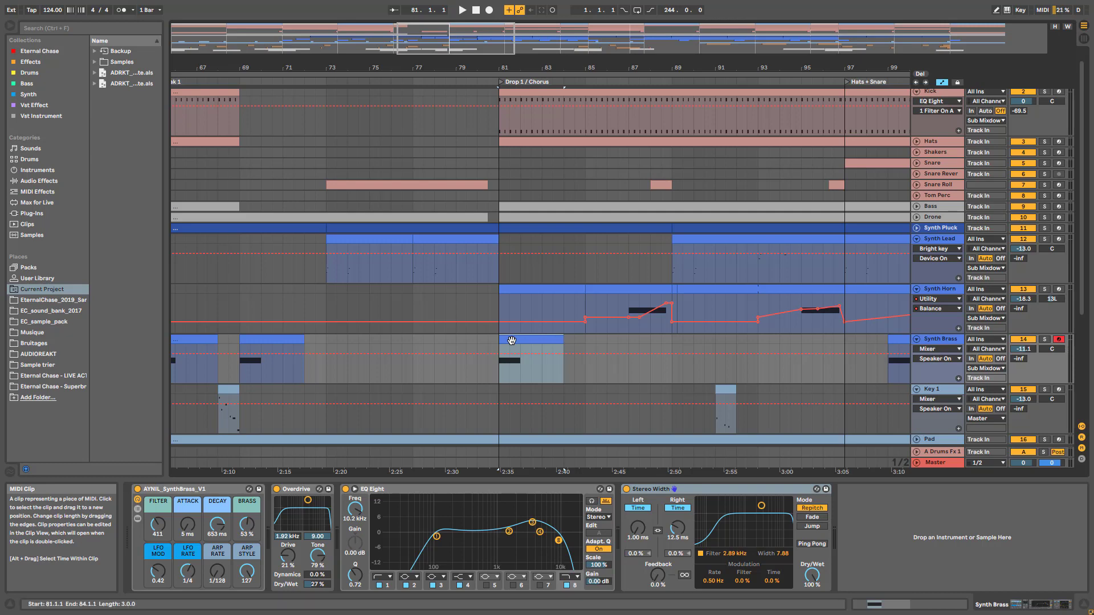
{"action": "left_click", "coordinate": [916, 141]}
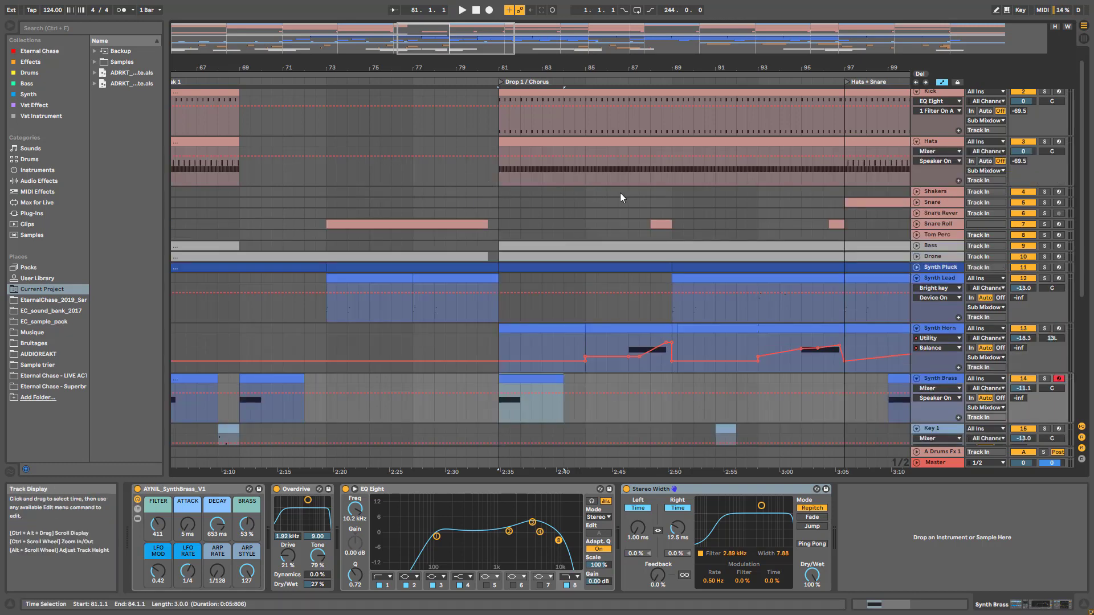
- Show a wider range of the arrangement around Drop 1 and play the full mix from bar 87
{"action": "mouse_move", "coordinate": [523, 53]}
{"action": "left_mouse_down"}
{"action": "mouse_move", "coordinate": [528, 22]}
{"action": "mouse_move", "coordinate": [524, 32]}
{"action": "left_mouse_up"}
{"action": "left_click", "coordinate": [579, 310]}
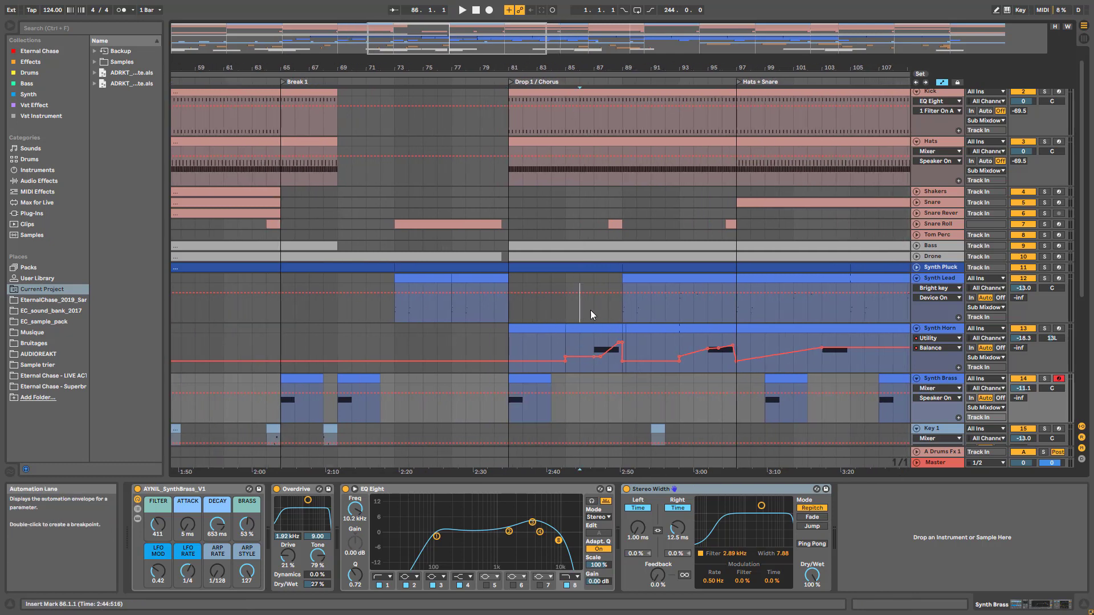
{"action": "left_click", "coordinate": [618, 311]}
{"action": "left_click", "coordinate": [599, 311]}
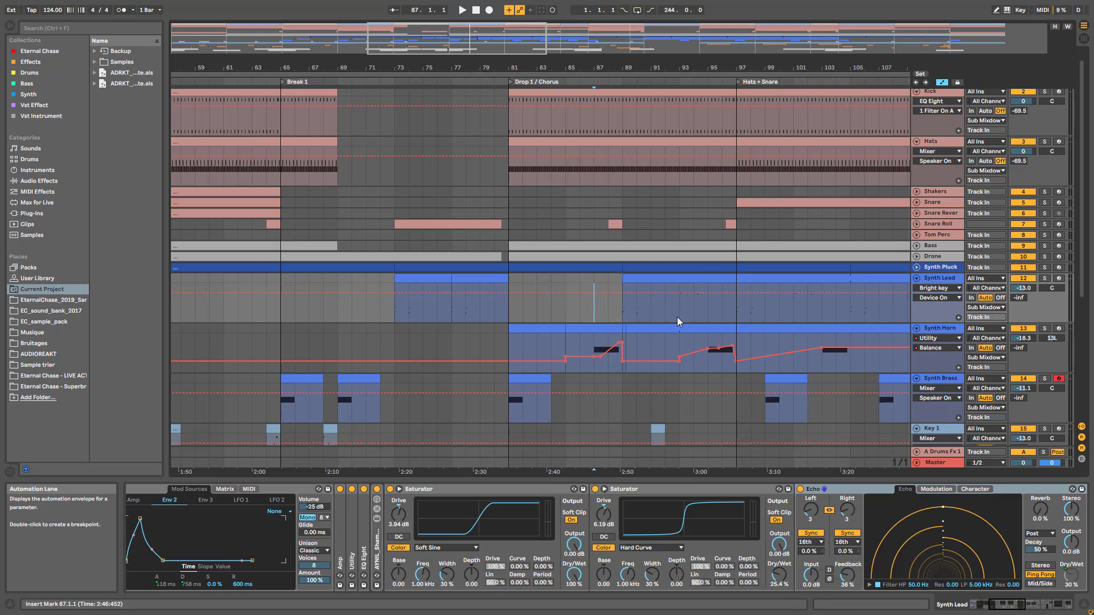
{"action": "key", "text": "space"}
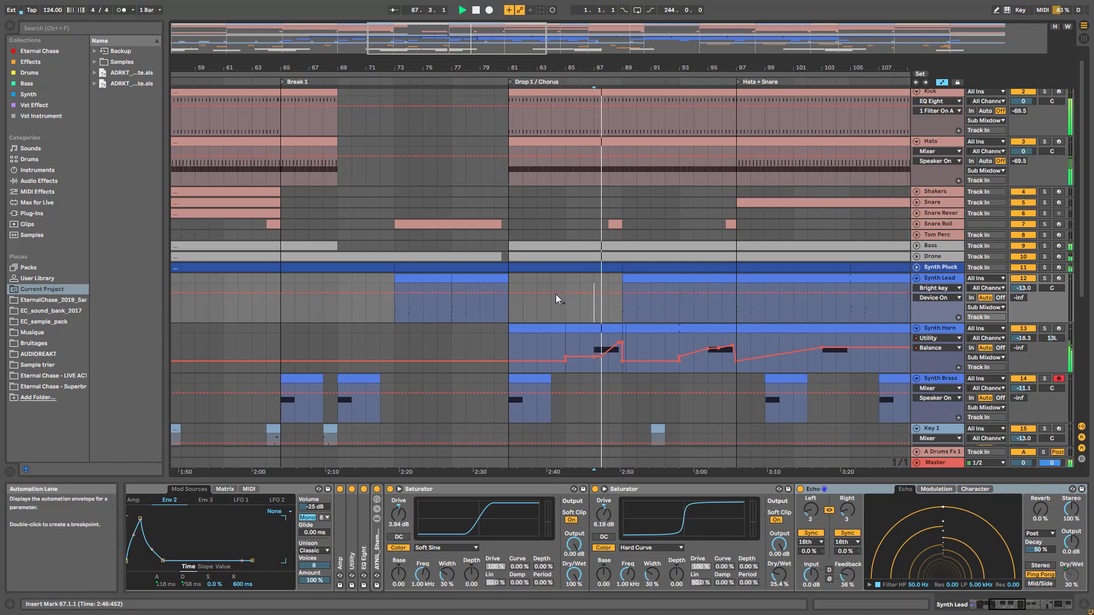
- Look over the drum, synth and effects tracks while Drop 1 plays towards the Hats + Snare section
{"action": "scroll", "coordinate": [679, 320], "scroll_direction": "down", "scroll_amount": 2}
{"action": "scroll", "coordinate": [679, 320], "scroll_direction": "down", "scroll_amount": 3}
{"action": "scroll", "coordinate": [679, 319], "scroll_direction": "up", "scroll_amount": 4}
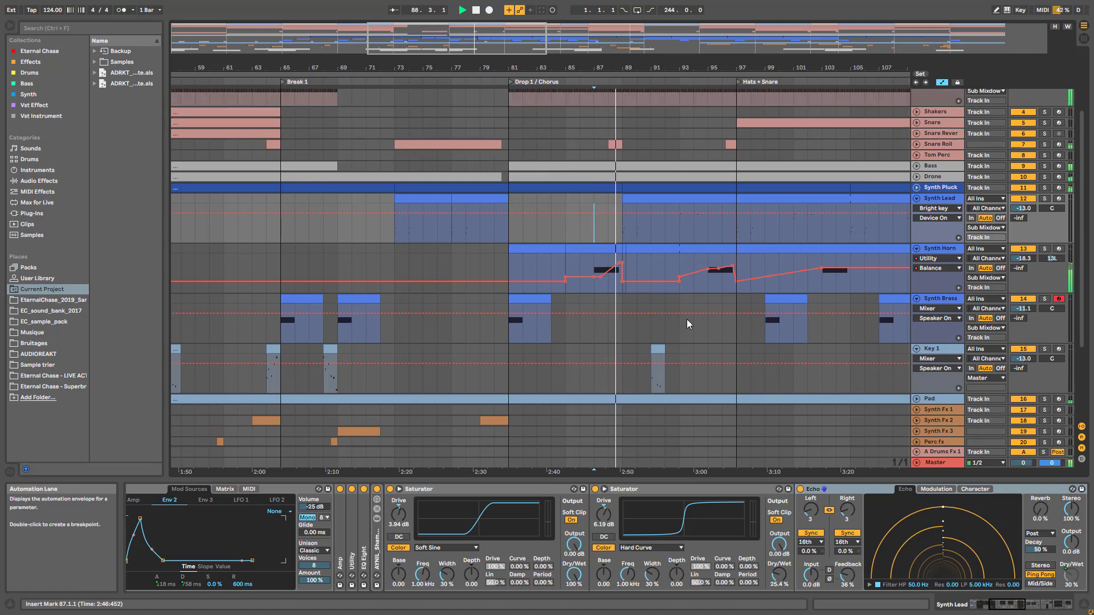
{"action": "scroll", "coordinate": [688, 322], "scroll_direction": "up", "scroll_amount": 2}
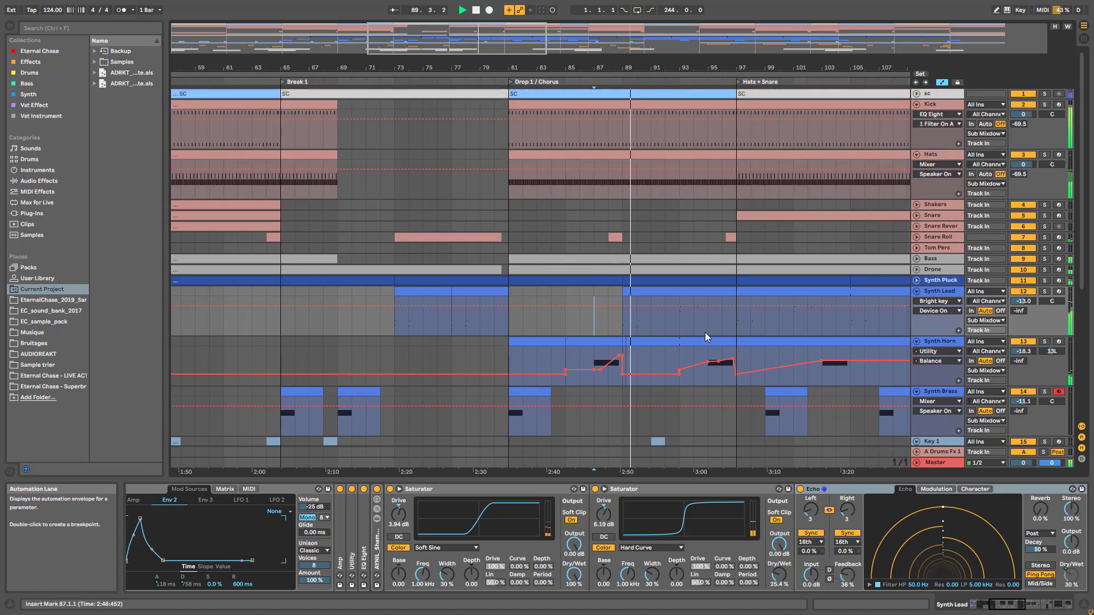
{"action": "scroll", "coordinate": [688, 330], "scroll_direction": "down", "scroll_amount": 2}
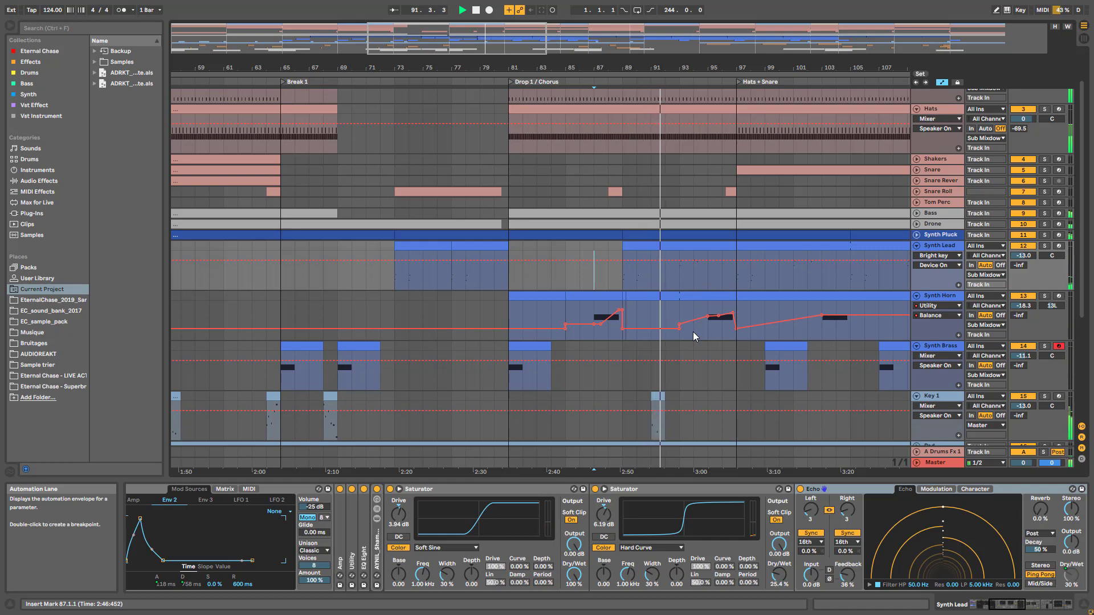
{"action": "left_click_drag", "start_coordinate": [582, 67], "coordinate": [427, 94]}
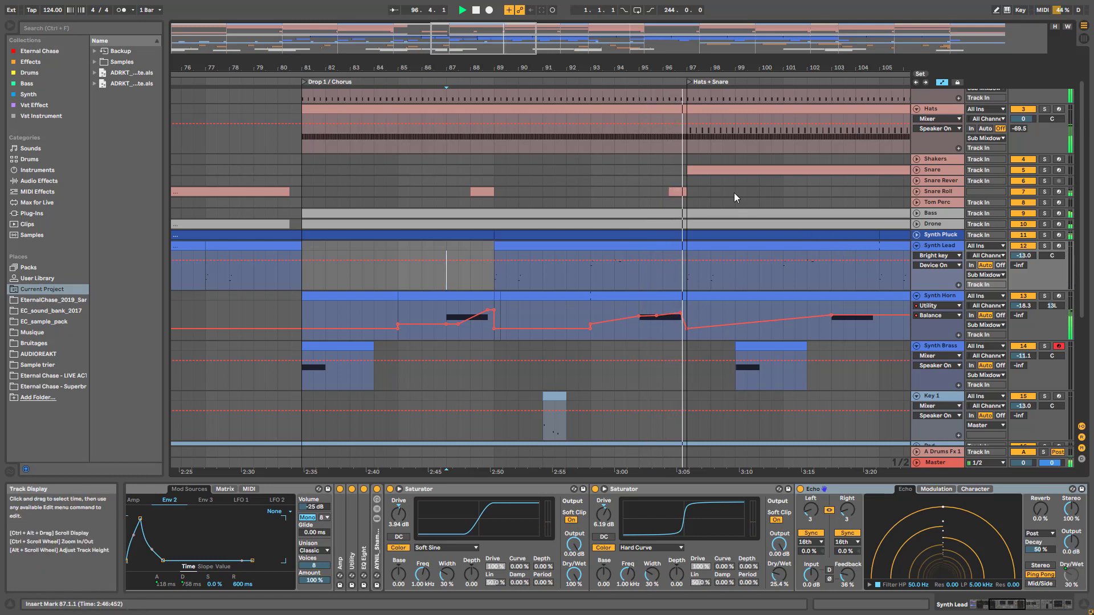
- Stop playback and inspect the Synth Lead clip starting at bar 89 and the Key 1 clip at bar 91 by selecting each
{"action": "key", "text": "space"}
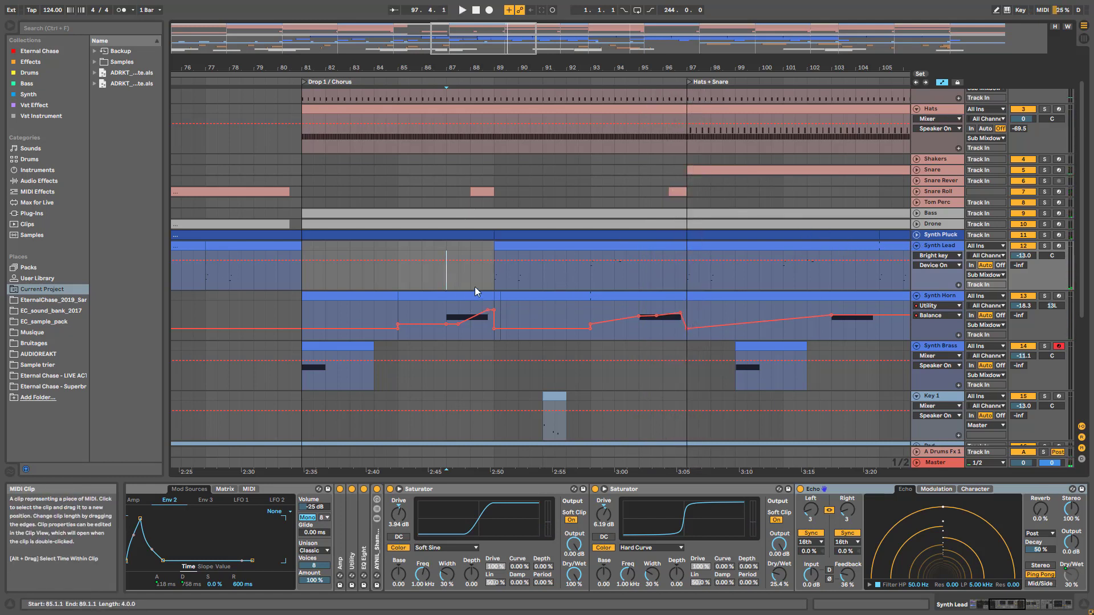
{"action": "left_click", "coordinate": [503, 247]}
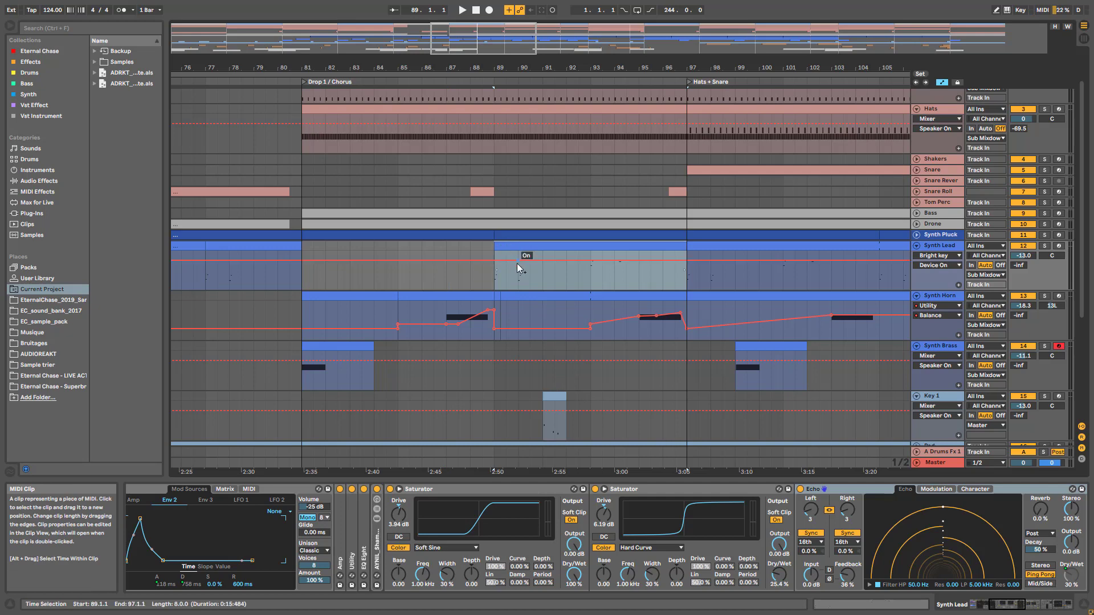
{"action": "left_click", "coordinate": [550, 399]}
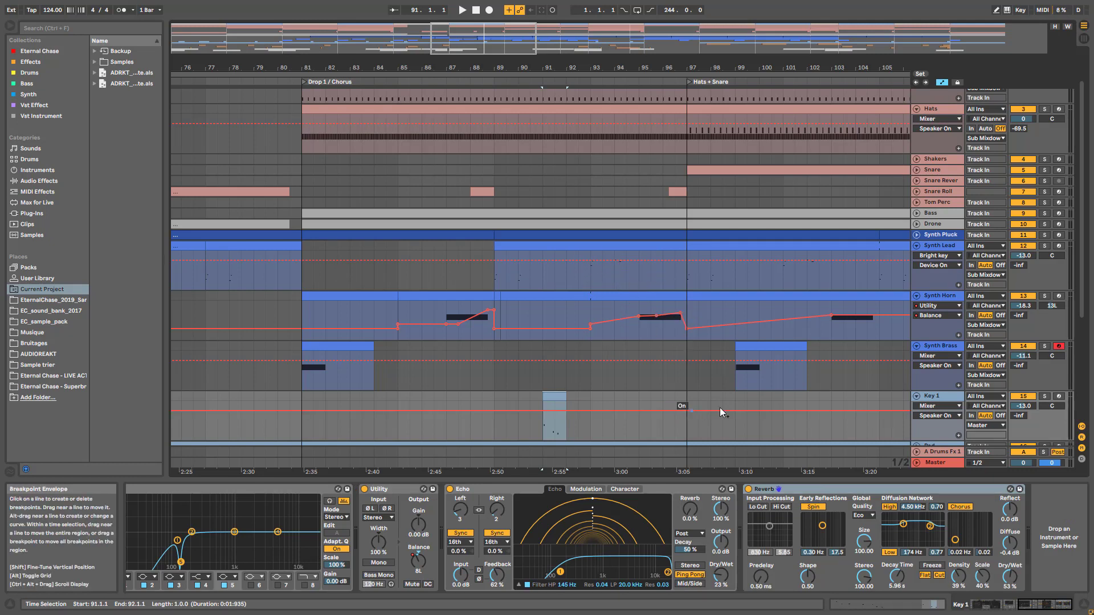
- Play the Hats + Snare section from bar 98 while looking over the drum, synth and effects tracks, and stop playback
{"action": "left_click_drag", "start_coordinate": [701, 67], "coordinate": [489, 28]}
{"action": "left_click", "coordinate": [491, 160]}
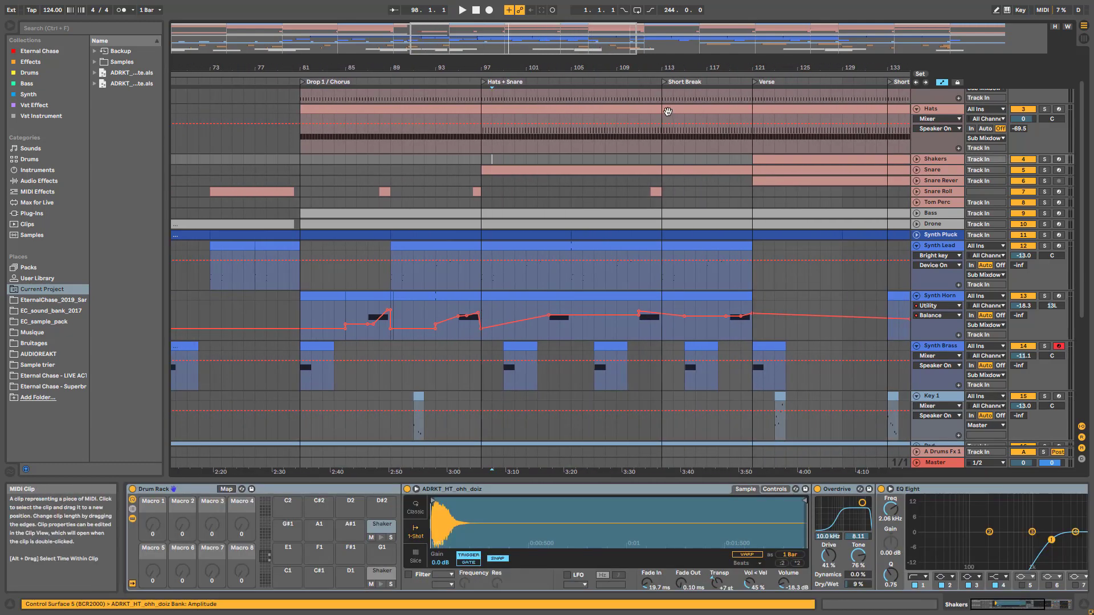
{"action": "key", "text": "space"}
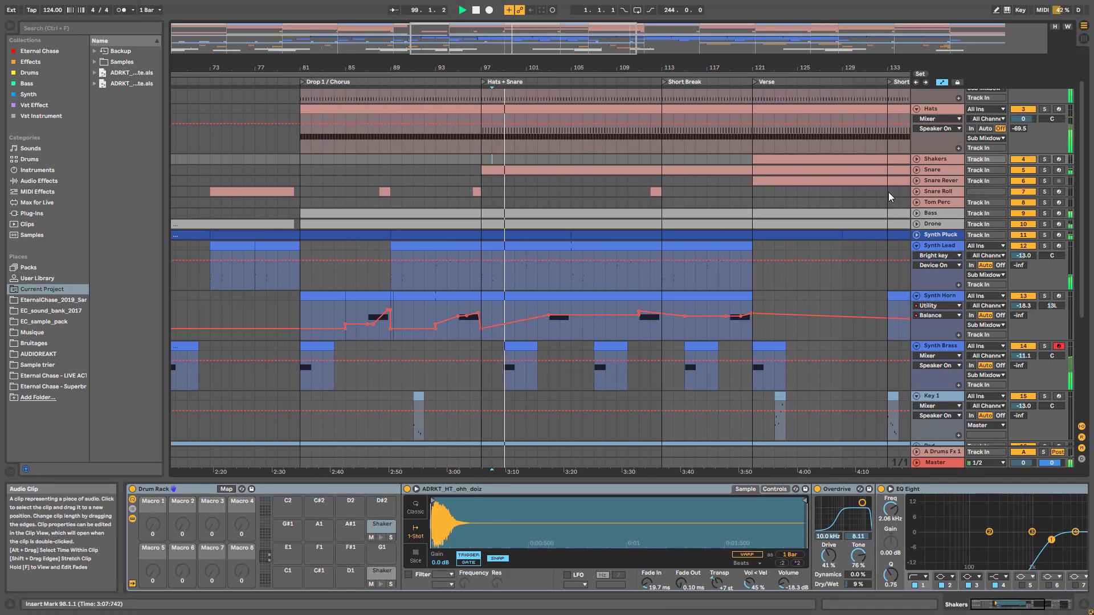
{"action": "scroll", "coordinate": [544, 341], "scroll_direction": "down", "scroll_amount": 3}
{"action": "scroll", "coordinate": [553, 342], "scroll_direction": "down", "scroll_amount": 4}
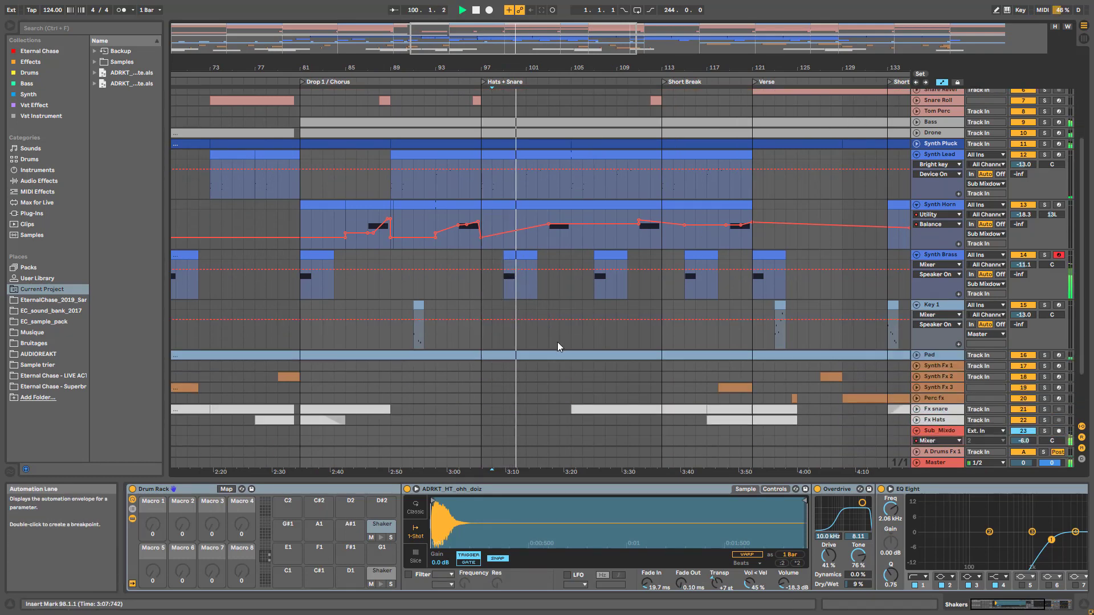
{"action": "scroll", "coordinate": [566, 340], "scroll_direction": "up", "scroll_amount": 6}
{"action": "scroll", "coordinate": [647, 171], "scroll_direction": "up", "scroll_amount": 3}
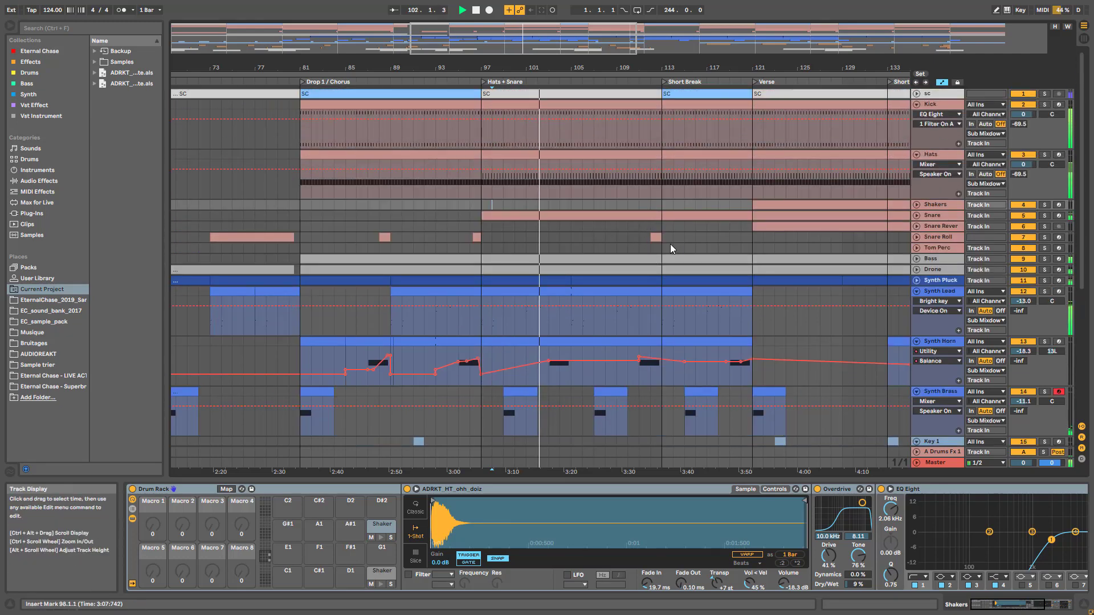
{"action": "key", "text": "space"}
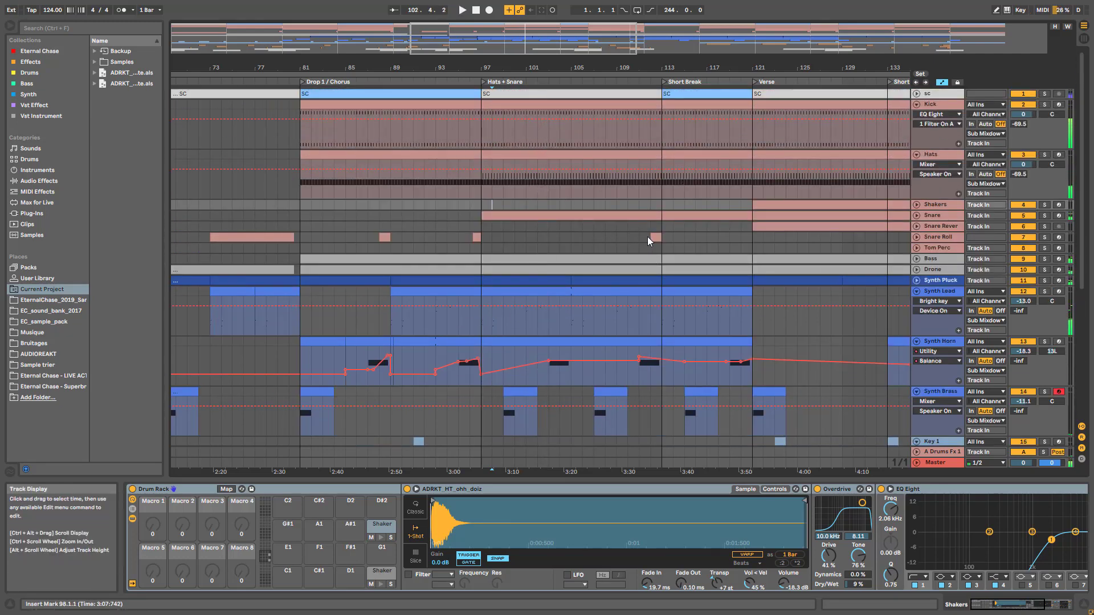
- Play the transition into the Short Break from bar 112, starting at the snare roll, and look over the tracks involved
{"action": "left_click", "coordinate": [647, 237]}
{"action": "key", "text": "space"}
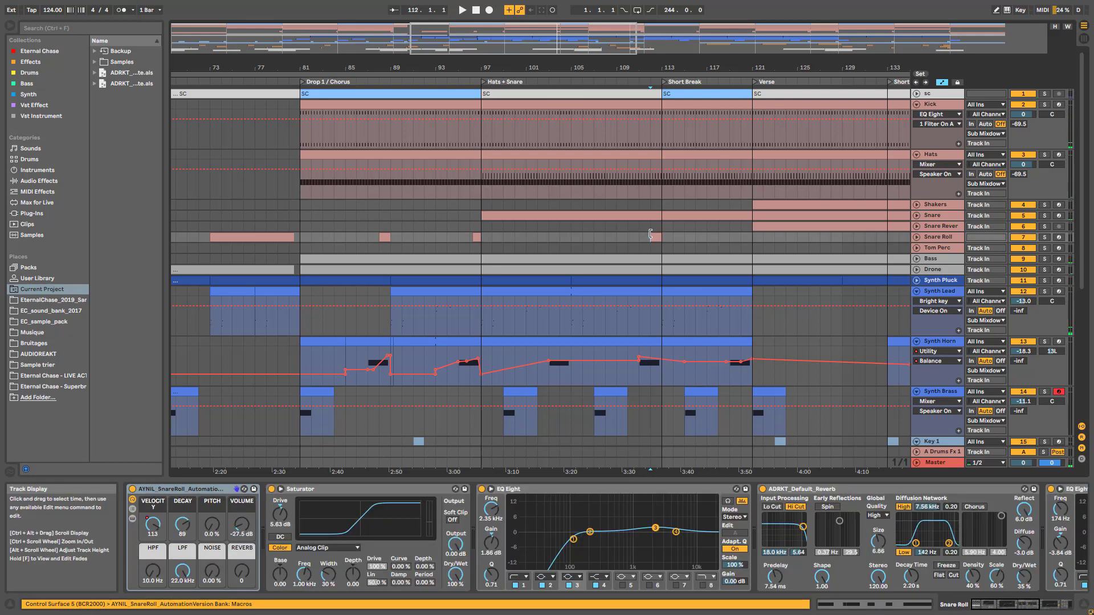
{"action": "scroll", "coordinate": [735, 245], "scroll_direction": "down", "scroll_amount": 5}
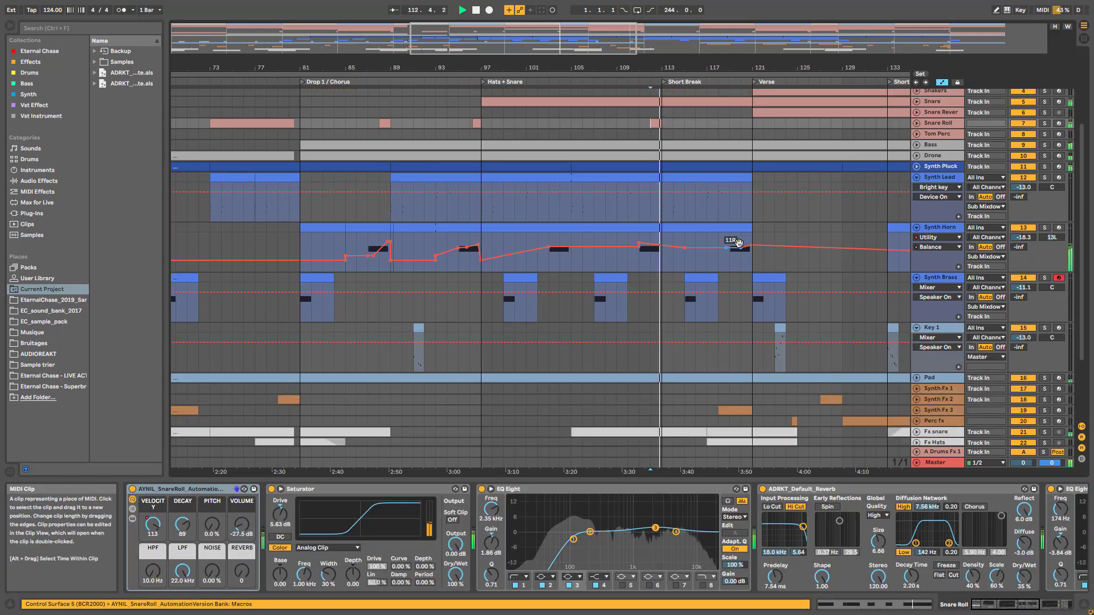
{"action": "scroll", "coordinate": [838, 259], "scroll_direction": "up", "scroll_amount": 5}
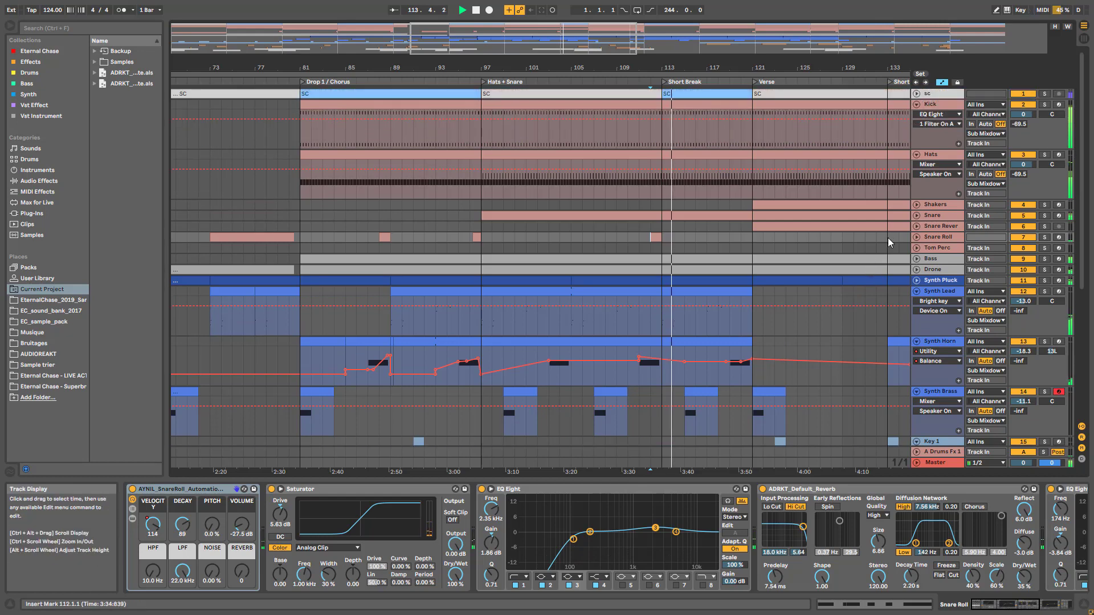
{"action": "left_click_drag", "start_coordinate": [534, 35], "coordinate": [574, 46]}
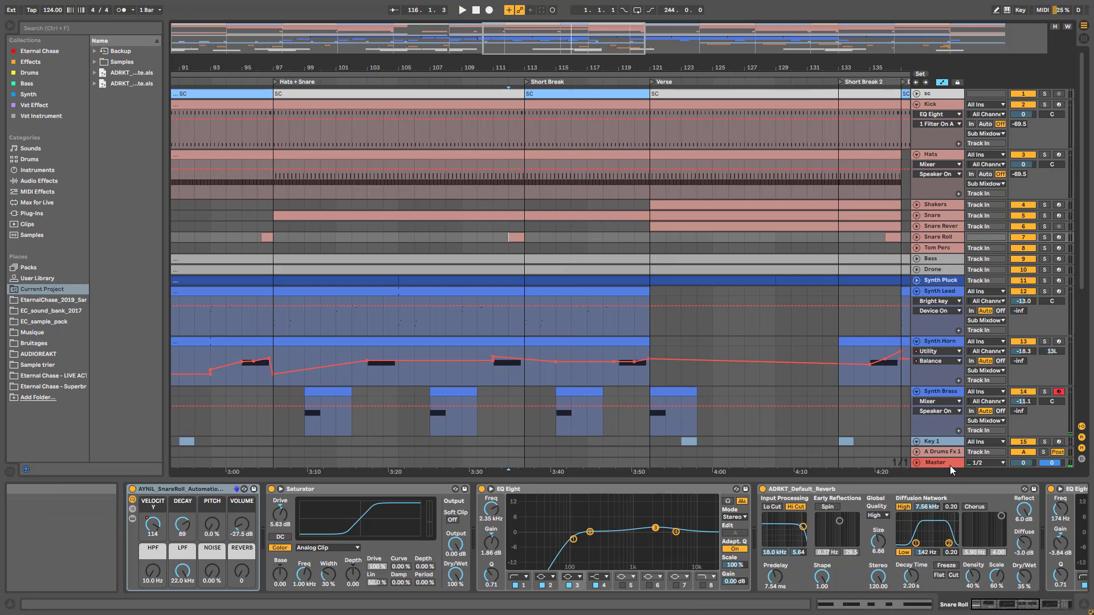
- Look over the effects tracks and Sub_Mixdown automation around the Short Break, and select the Mixdown track
{"action": "scroll", "coordinate": [942, 418], "scroll_direction": "down", "scroll_amount": 4}
{"action": "scroll", "coordinate": [948, 414], "scroll_direction": "down", "scroll_amount": 5}
{"action": "left_click", "coordinate": [938, 414]}
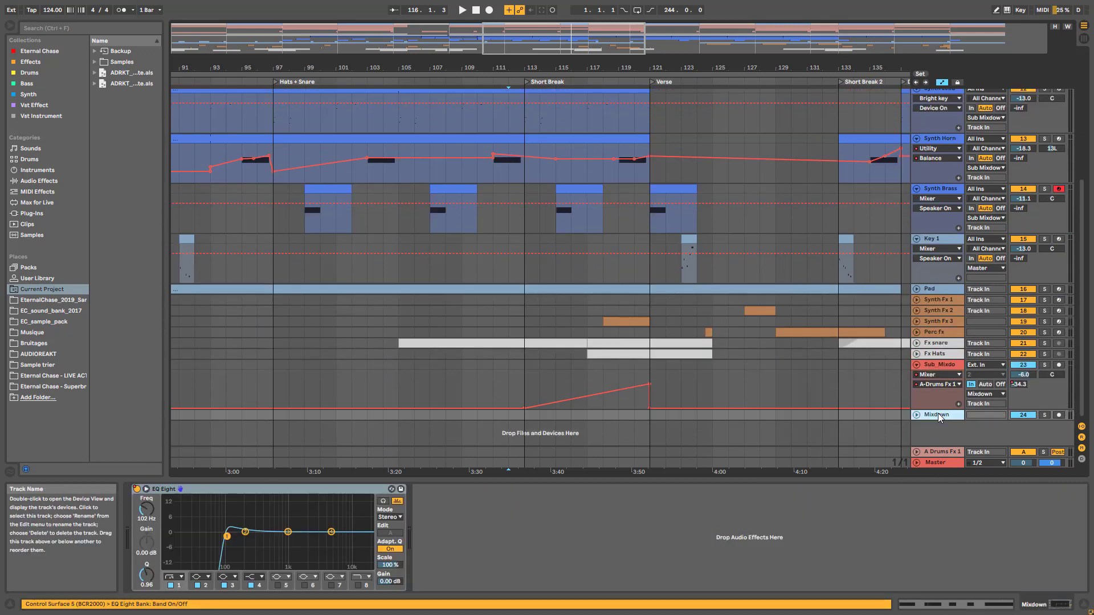
{"action": "mouse_move", "coordinate": [561, 67]}
{"action": "left_mouse_down"}
{"action": "mouse_move", "coordinate": [557, 41]}
{"action": "mouse_move", "coordinate": [562, 66]}
{"action": "left_mouse_up"}
{"action": "scroll", "coordinate": [712, 176], "scroll_direction": "up", "scroll_amount": 2}
{"action": "scroll", "coordinate": [712, 175], "scroll_direction": "up", "scroll_amount": 7}
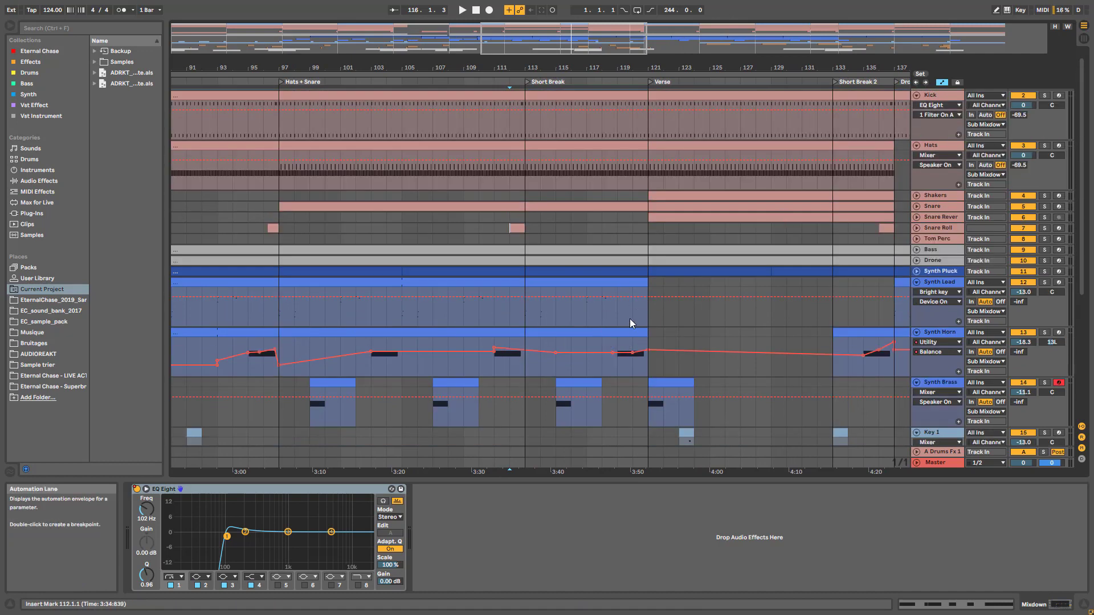
- Play the transition from the Short Break into the Verse from bar 118 and look over the tracks that change
{"action": "scroll", "coordinate": [613, 319], "scroll_direction": "down", "scroll_amount": 2}
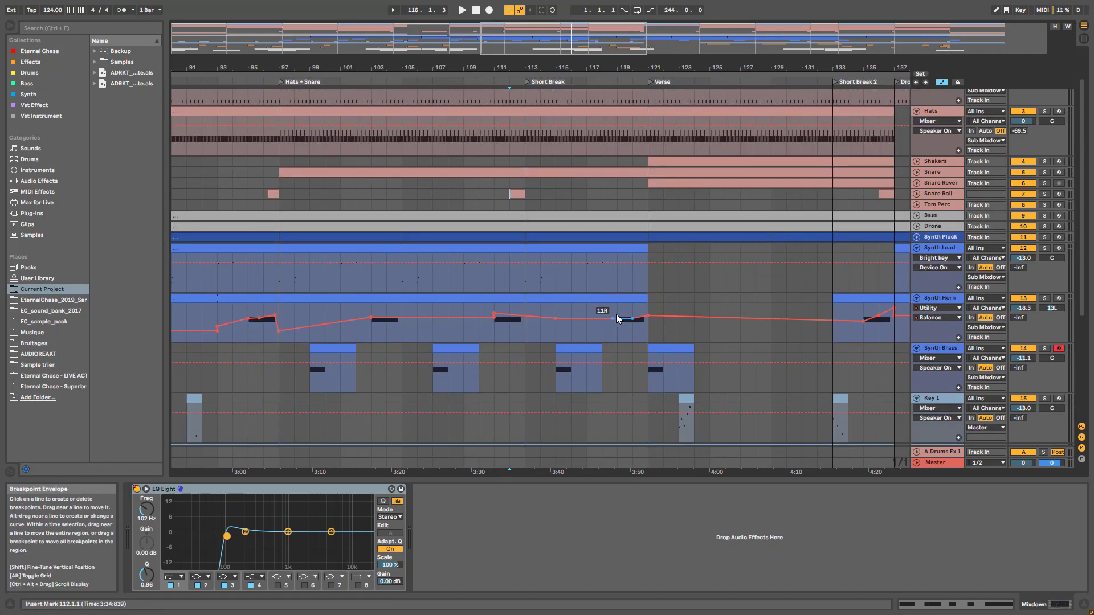
{"action": "left_click", "coordinate": [615, 285]}
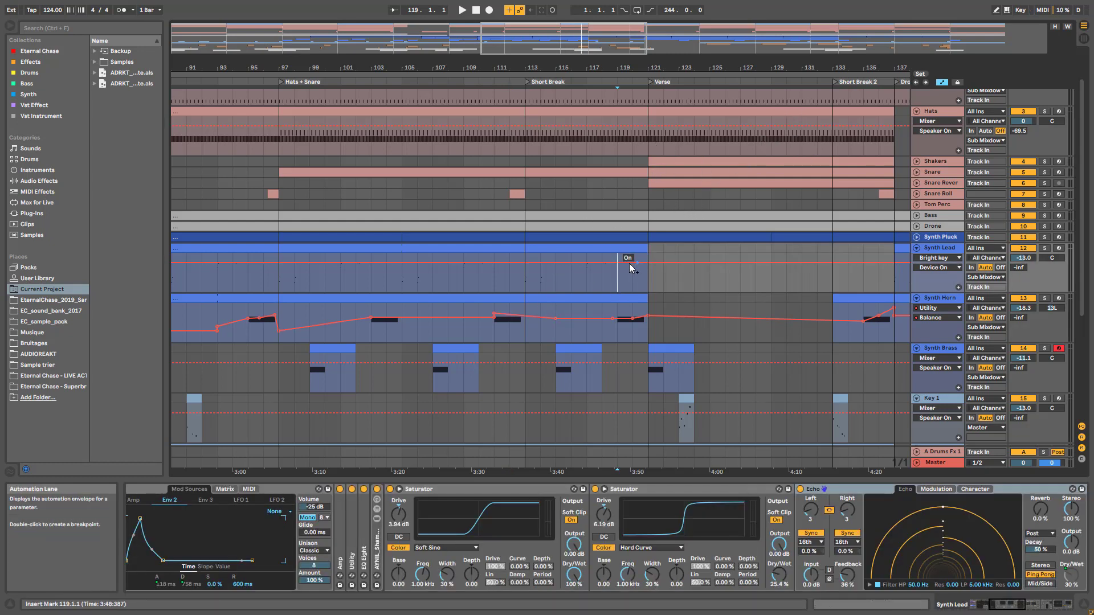
{"action": "left_click", "coordinate": [607, 292]}
{"action": "key", "text": "space"}
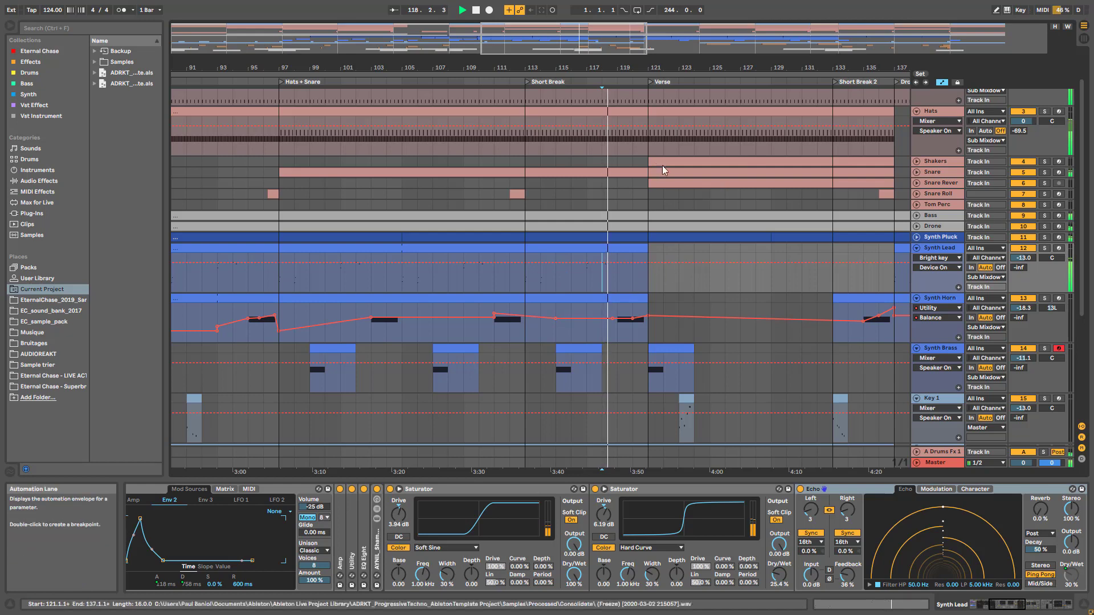
{"action": "left_click_drag", "start_coordinate": [601, 38], "coordinate": [602, 50]}
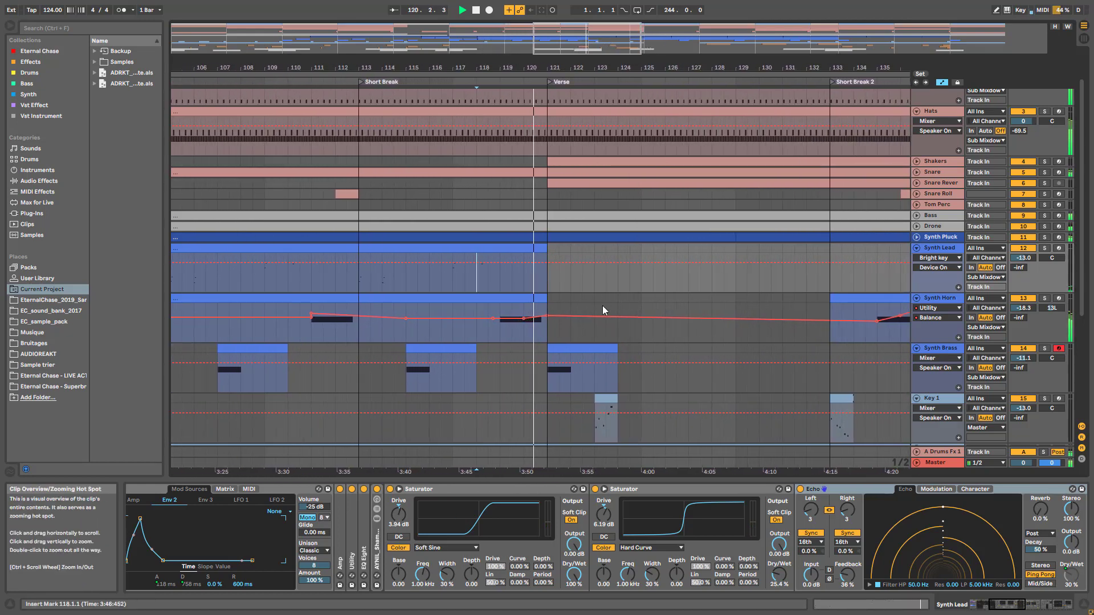
{"action": "scroll", "coordinate": [605, 306], "scroll_direction": "down", "scroll_amount": 2}
{"action": "scroll", "coordinate": [653, 297], "scroll_direction": "down", "scroll_amount": 1}
{"action": "scroll", "coordinate": [654, 297], "scroll_direction": "up", "scroll_amount": 4}
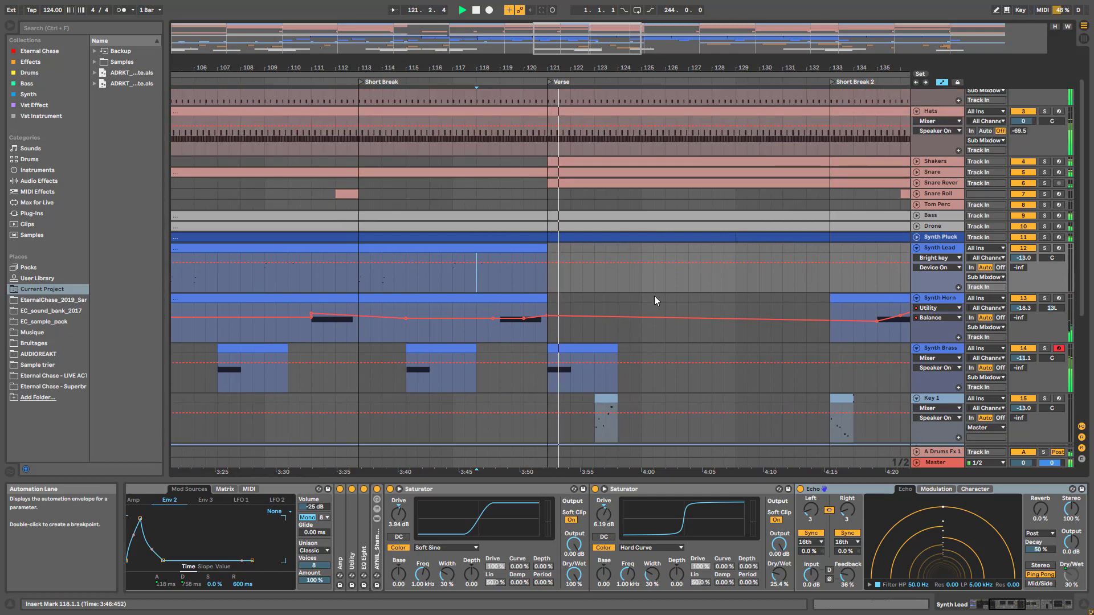
{"action": "mouse_move", "coordinate": [587, 39]}
{"action": "left_mouse_down"}
{"action": "mouse_move", "coordinate": [597, 48]}
{"action": "mouse_move", "coordinate": [596, 22]}
{"action": "left_mouse_up"}
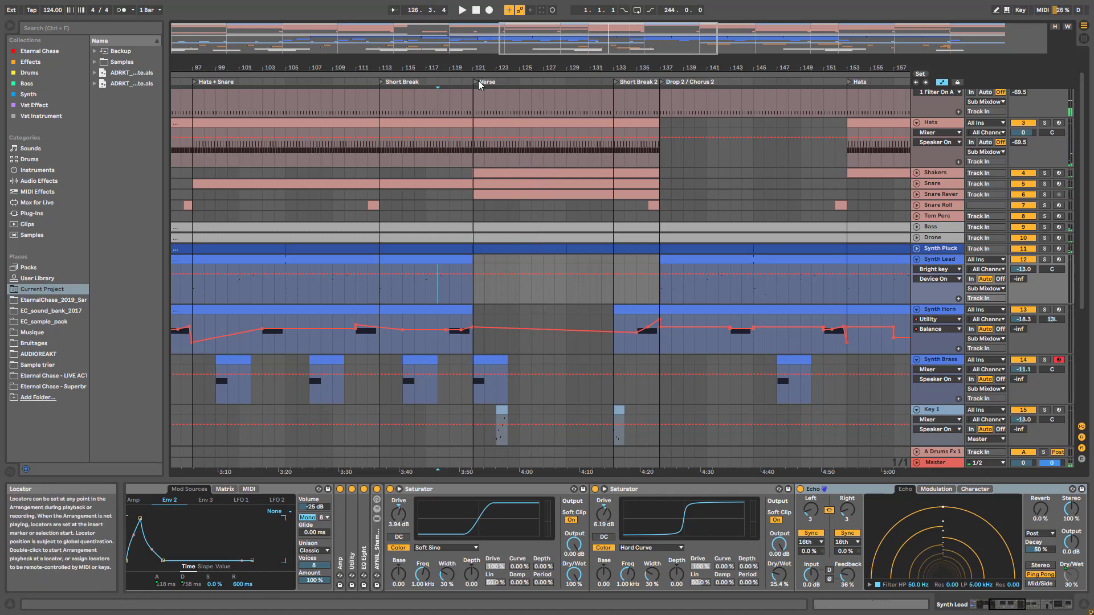
- Compare the Synth Lead clip from bar 97, the gap at bar 128 and the clip from bar 137 by selecting each
{"action": "mouse_move", "coordinate": [358, 68]}
{"action": "left_mouse_down"}
{"action": "mouse_move", "coordinate": [358, 35]}
{"action": "mouse_move", "coordinate": [359, 49]}
{"action": "left_mouse_up"}
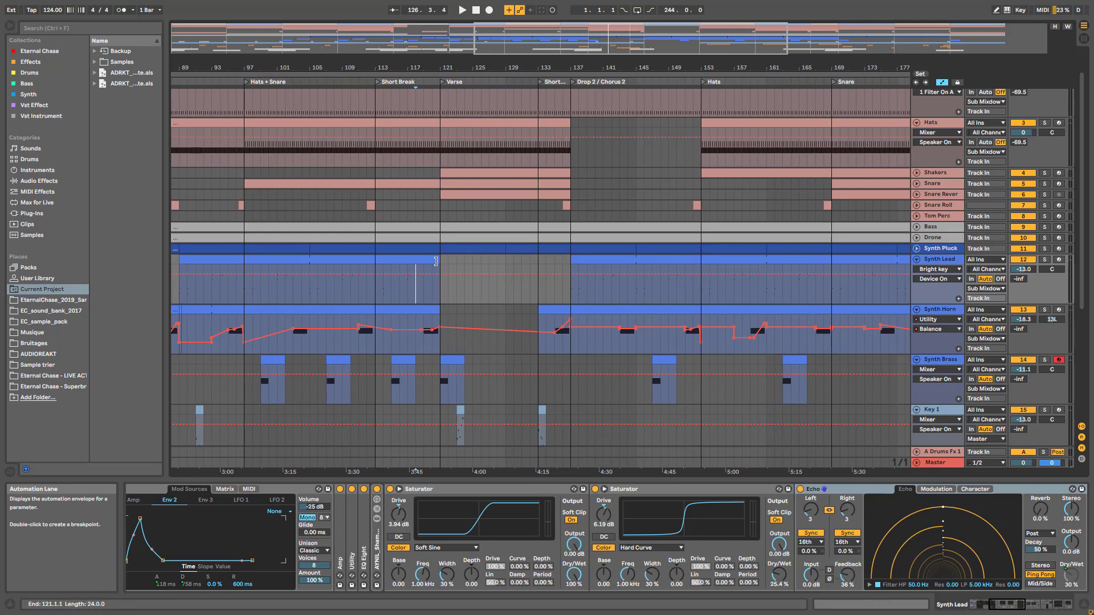
{"action": "left_click", "coordinate": [418, 259]}
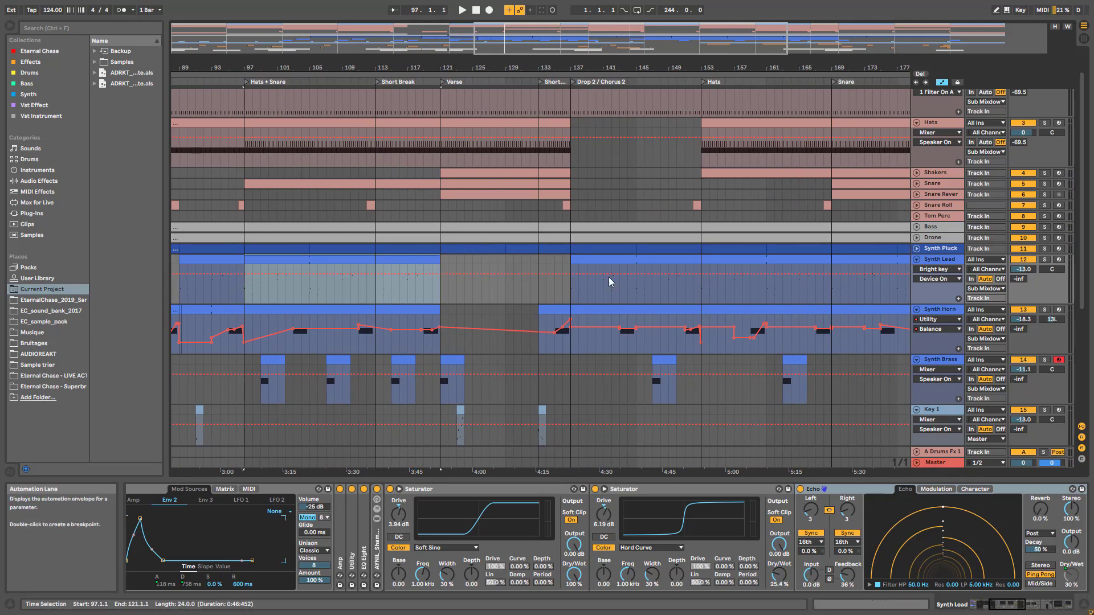
{"action": "left_click", "coordinate": [494, 300]}
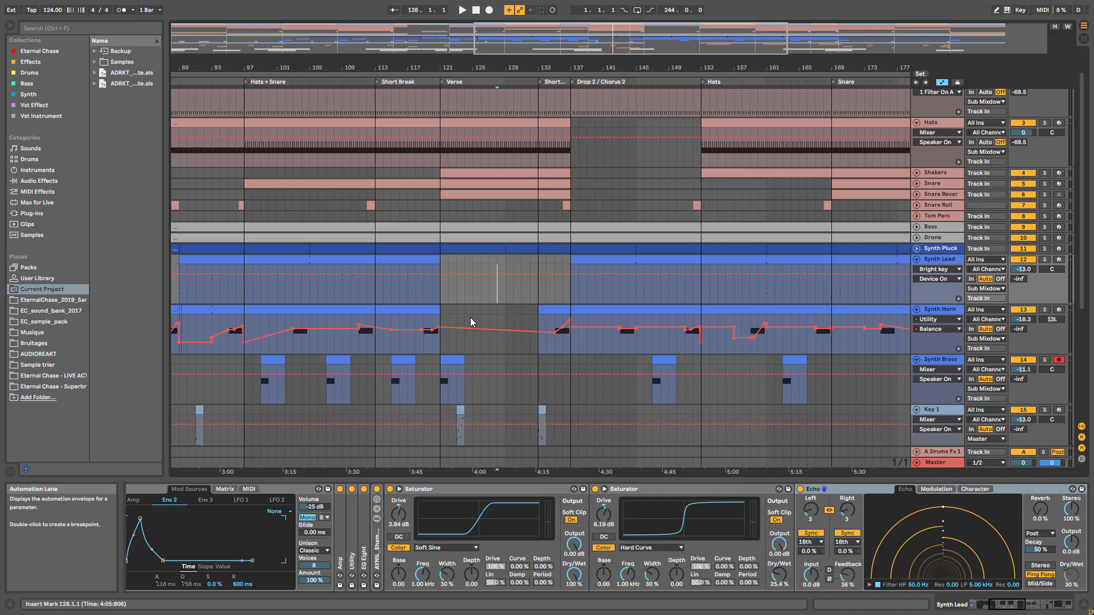
{"action": "left_click", "coordinate": [592, 257]}
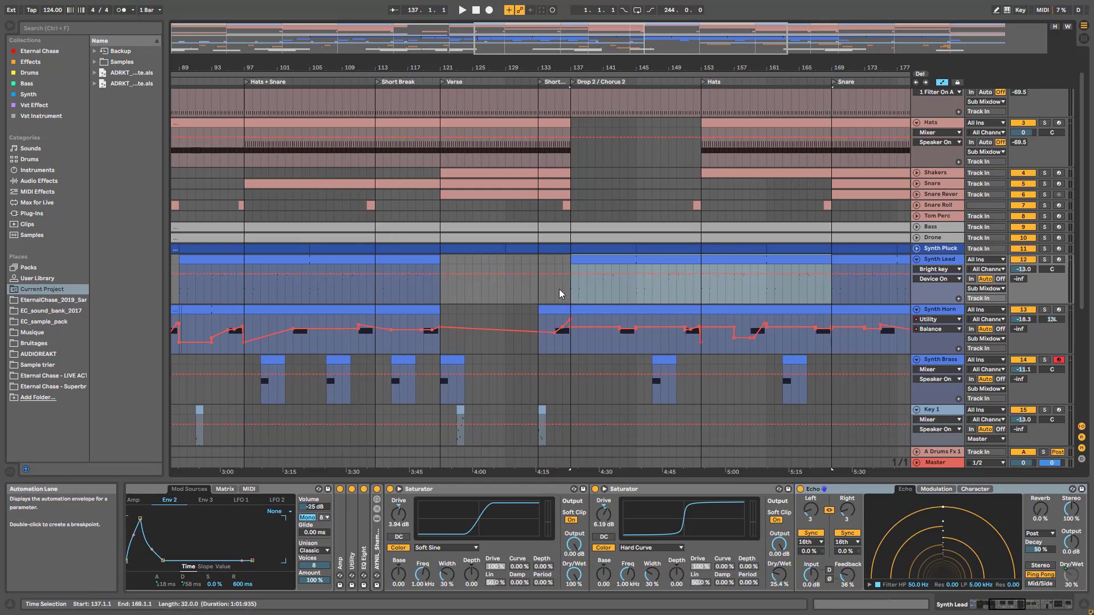
- Play the full mix from bar 107 through the Verse into Drop 2 and select the Synth Lead clip starting at bar 97
{"action": "left_click", "coordinate": [424, 294]}
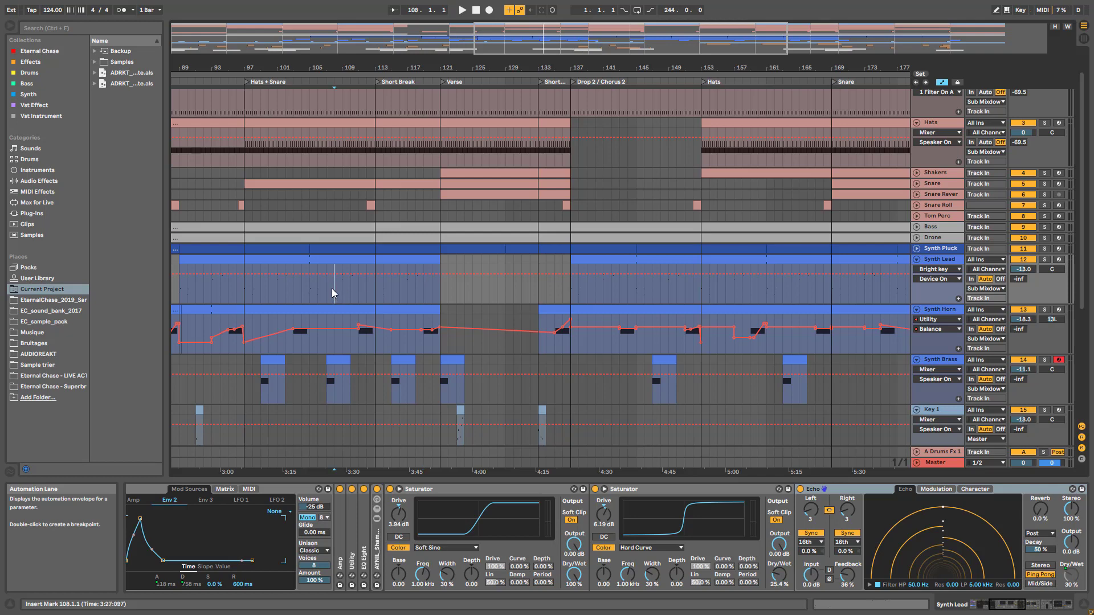
{"action": "key", "text": "space"}
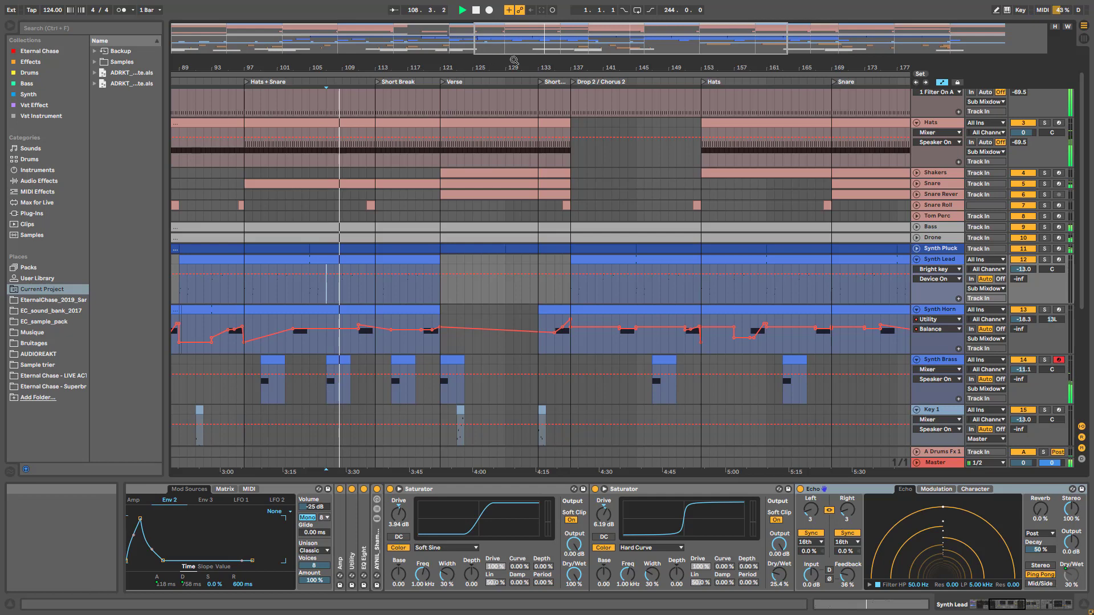
{"action": "left_click_drag", "start_coordinate": [525, 49], "coordinate": [538, 50]}
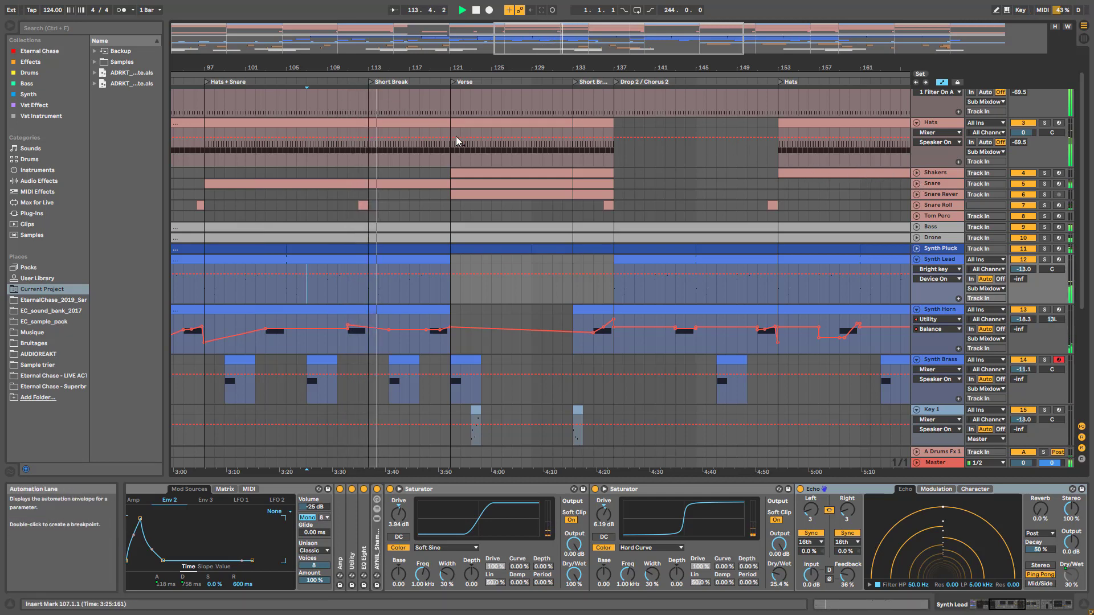
{"action": "left_click", "coordinate": [411, 261]}
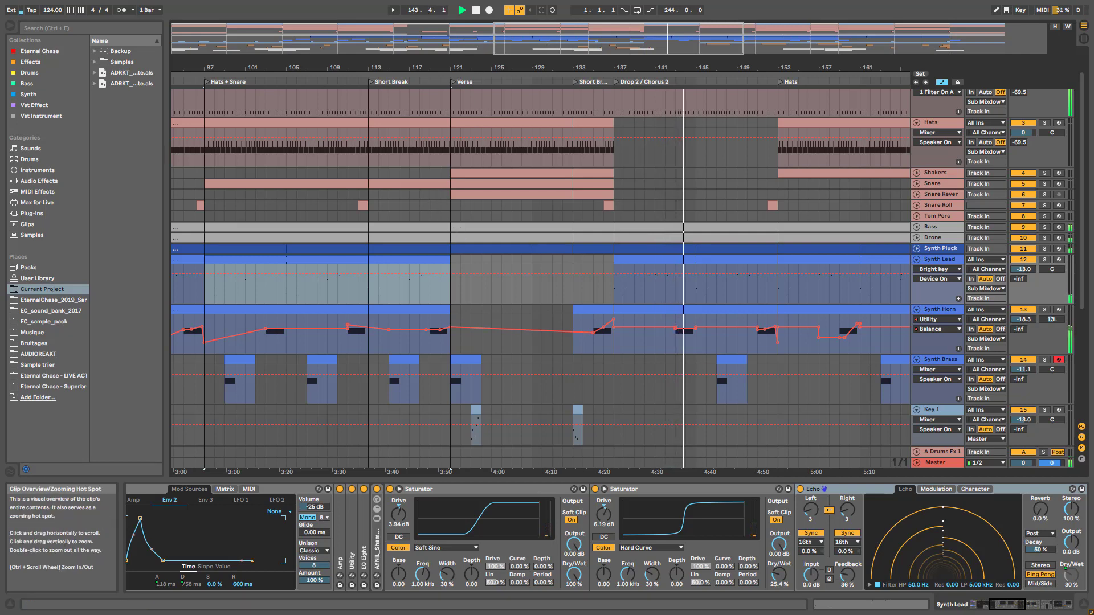
- Stop playback in Drop 2, show a wider range of the arrangement and select the Synth Lead clip starting at bar 137
{"action": "left_click_drag", "start_coordinate": [546, 47], "coordinate": [547, 27]}
{"action": "key", "text": "space"}
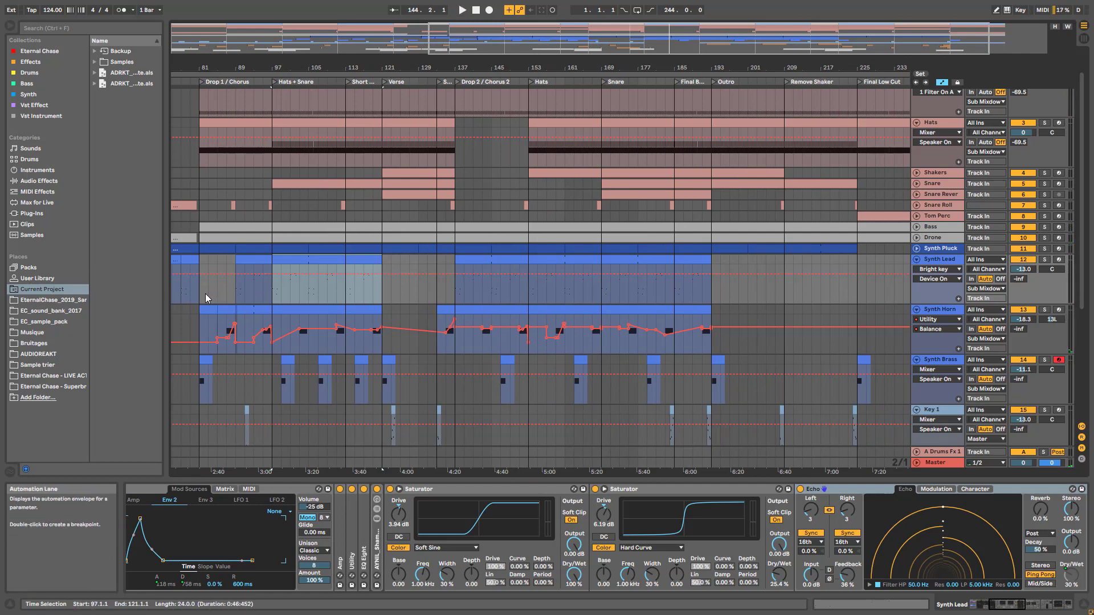
{"action": "left_click", "coordinate": [468, 259]}
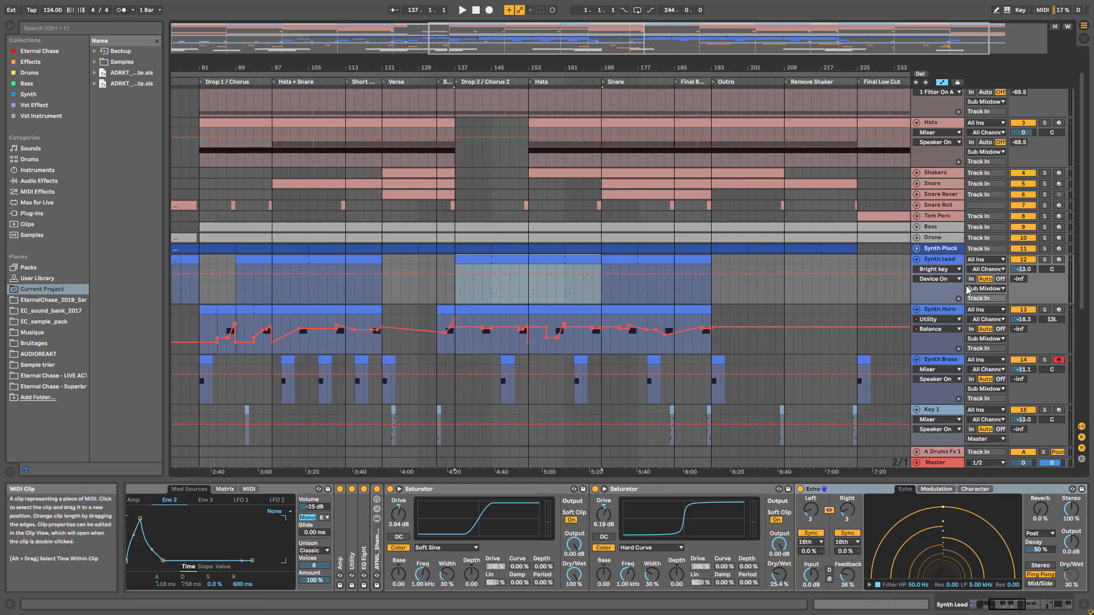
- Select the Shakers clip at the start of the Verse, bar 121, and the Snare Reverse track
{"action": "left_click_drag", "start_coordinate": [526, 39], "coordinate": [527, 56]}
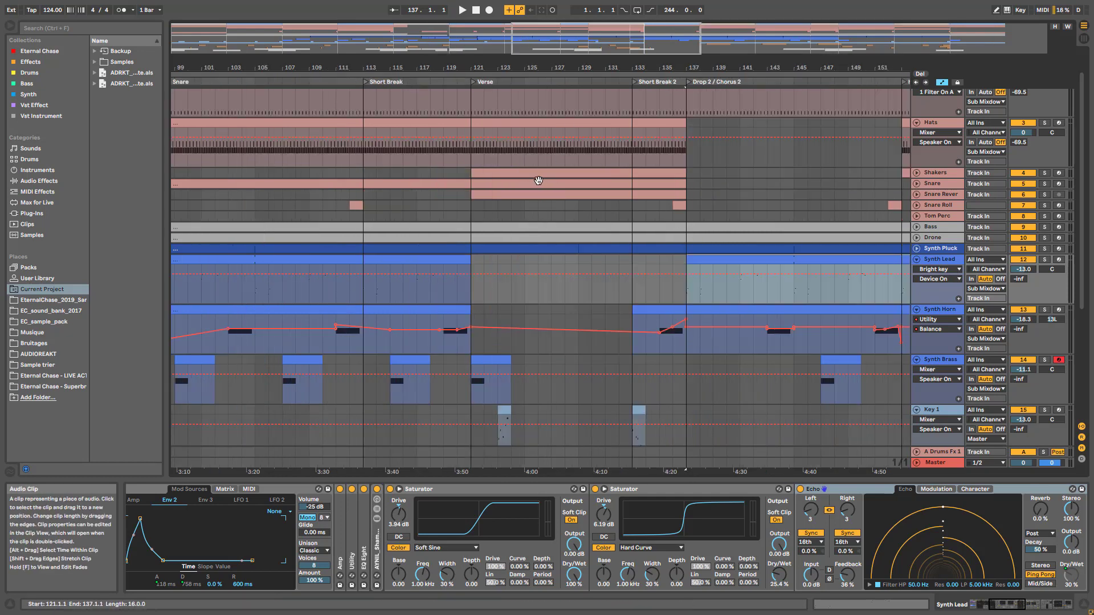
{"action": "left_click", "coordinate": [514, 173]}
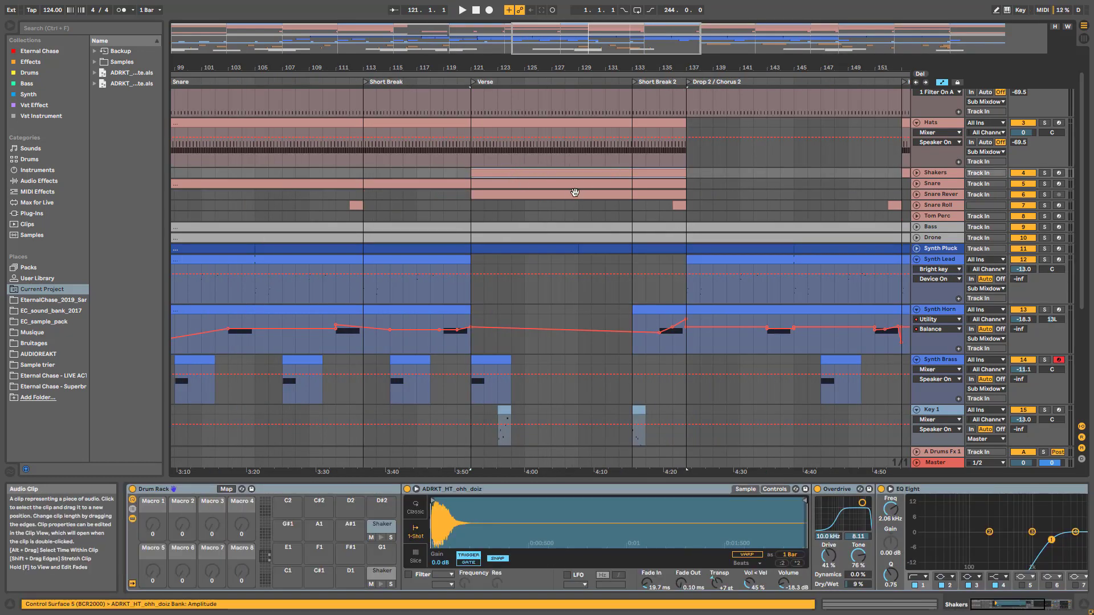
{"action": "left_click", "coordinate": [940, 194]}
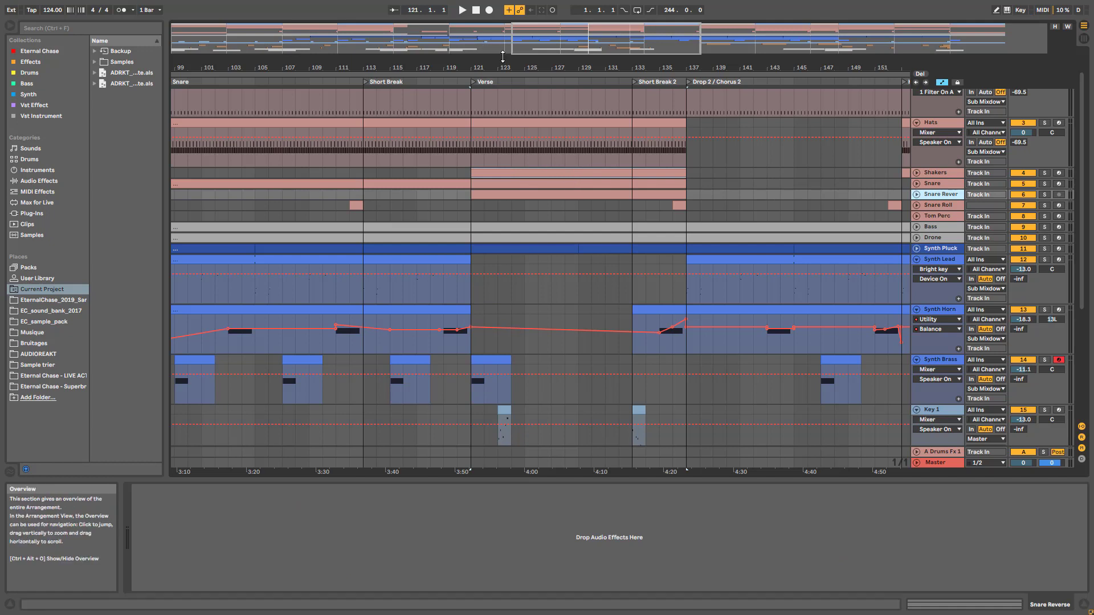
- Show the arrangement from Drop 1 to Drop 2 and select the Synth Lead clip spanning bars 97 to 121
{"action": "left_click_drag", "start_coordinate": [442, 70], "coordinate": [541, 61]}
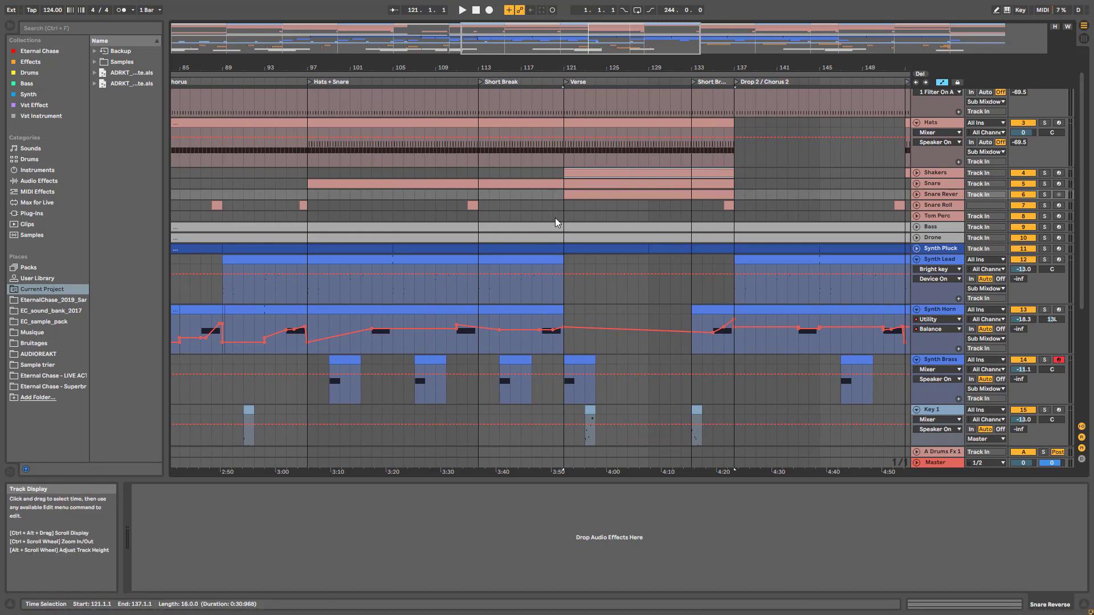
{"action": "left_click", "coordinate": [452, 260]}
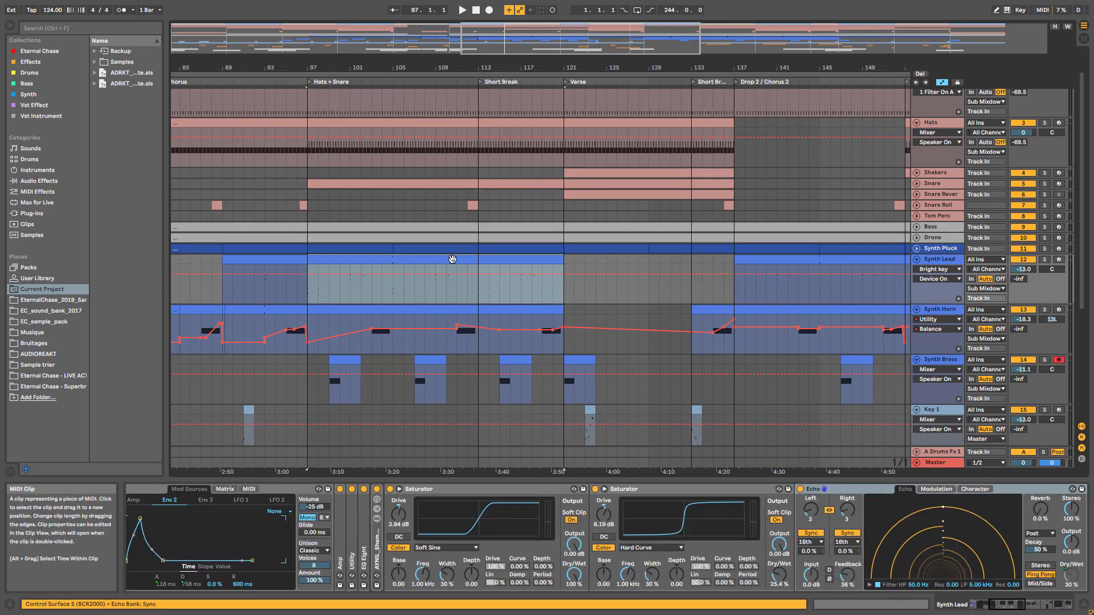
- Show the arrangement through the Outro and select the Snare Reverse and Synth Lead clips starting at bar 169
{"action": "left_click_drag", "start_coordinate": [519, 39], "coordinate": [520, 16]}
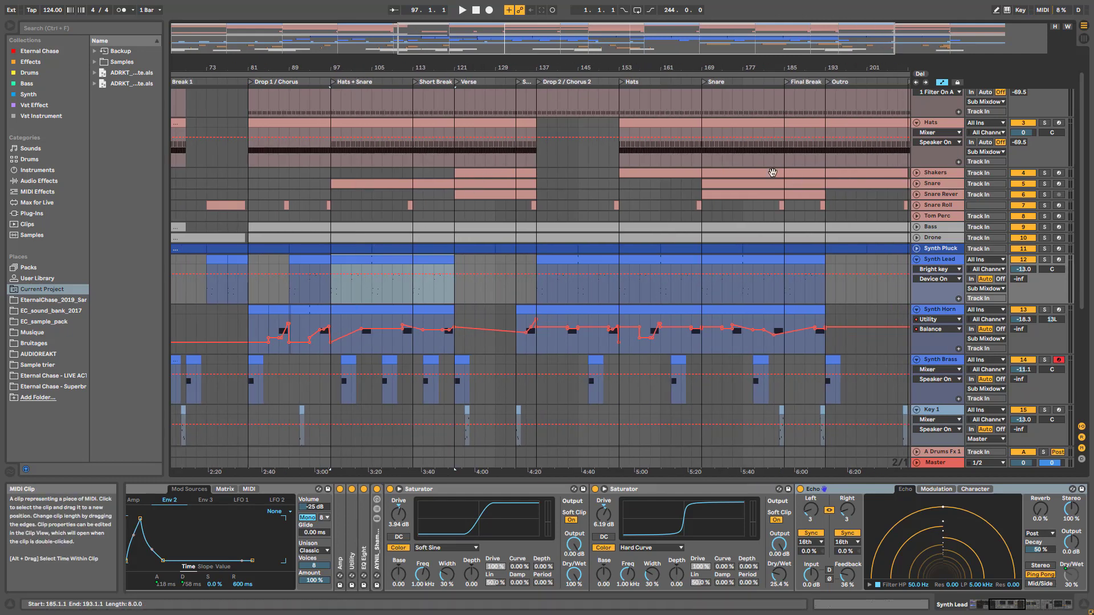
{"action": "left_click", "coordinate": [749, 194]}
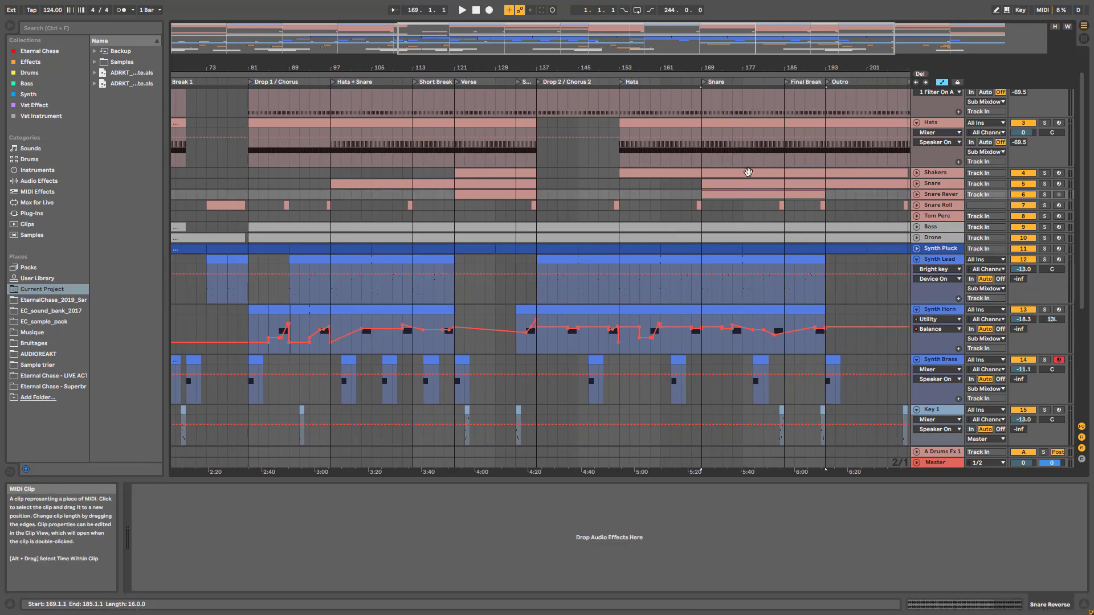
{"action": "left_click", "coordinate": [748, 172]}
{"action": "left_click", "coordinate": [737, 196]}
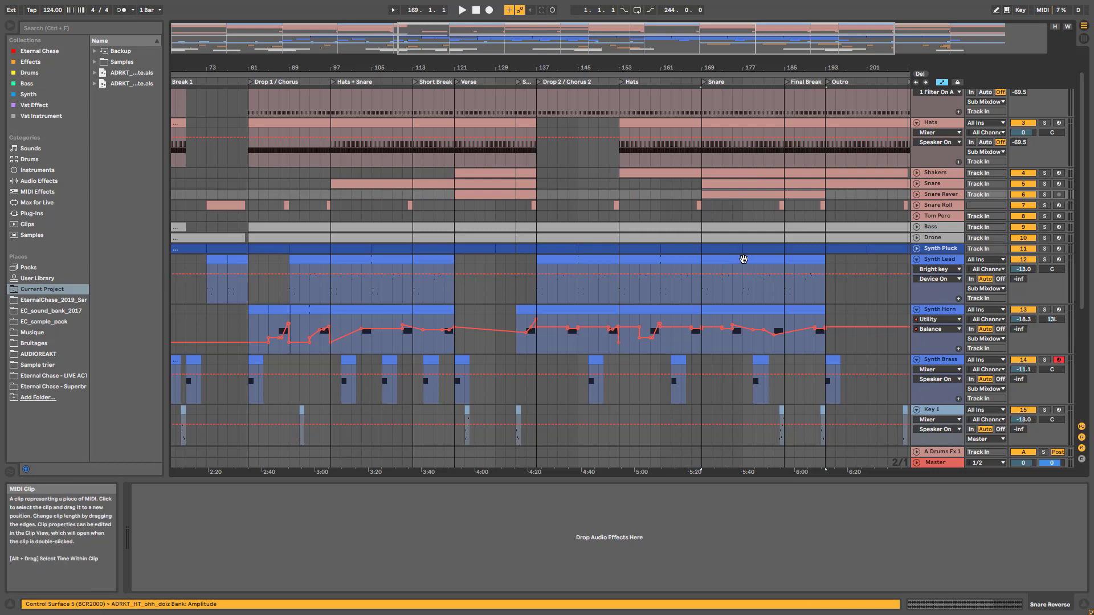
{"action": "left_click", "coordinate": [743, 259]}
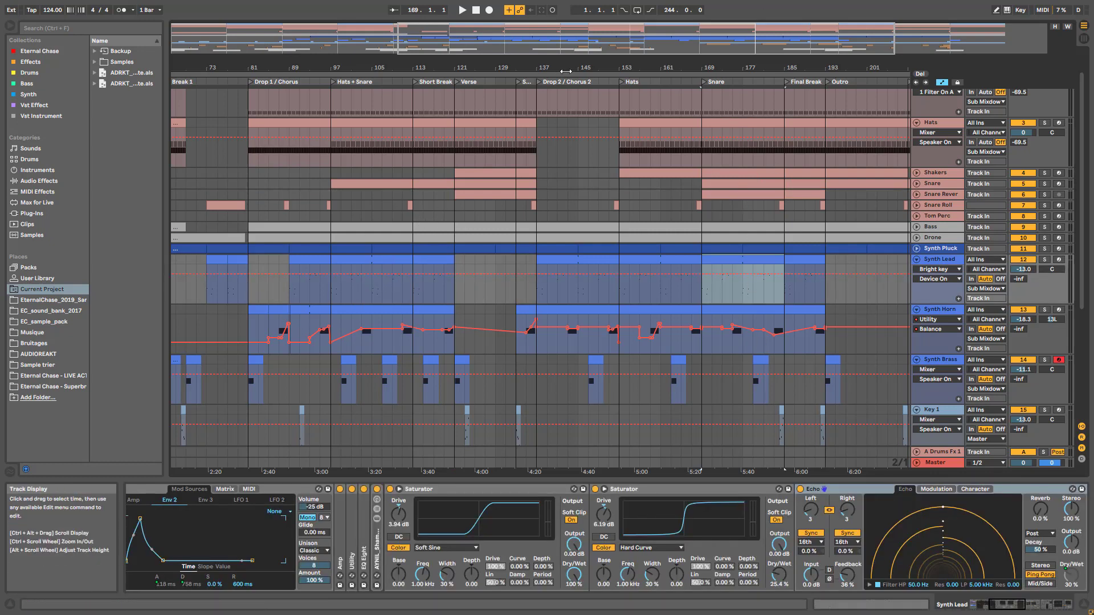
- Play the full mix briefly from the start of the Short Break at bar 113
{"action": "left_click_drag", "start_coordinate": [441, 67], "coordinate": [430, 76]}
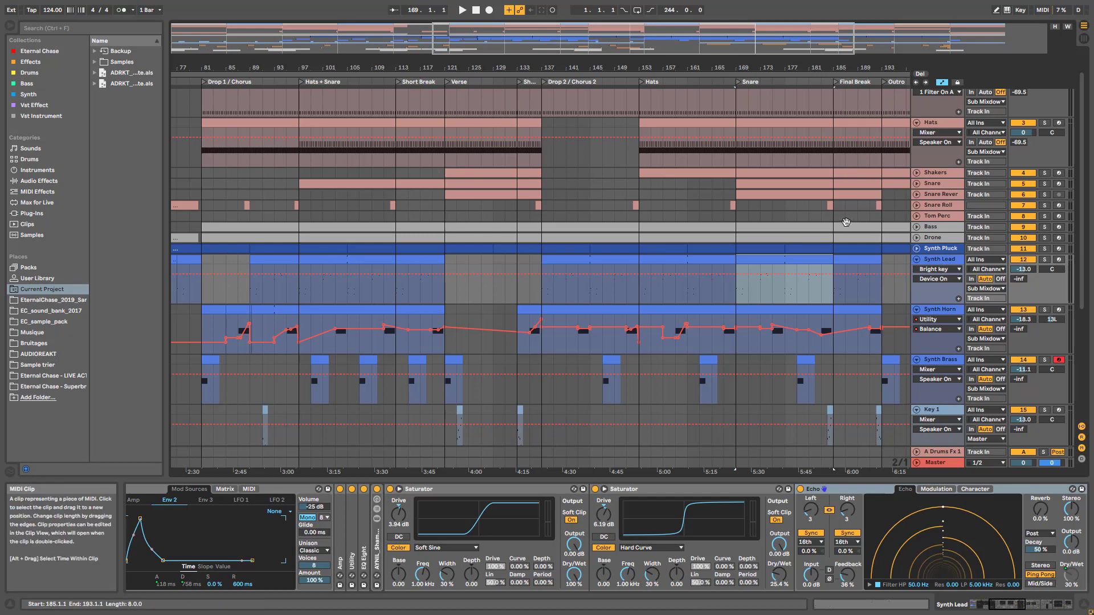
{"action": "left_click_drag", "start_coordinate": [578, 68], "coordinate": [664, 74]}
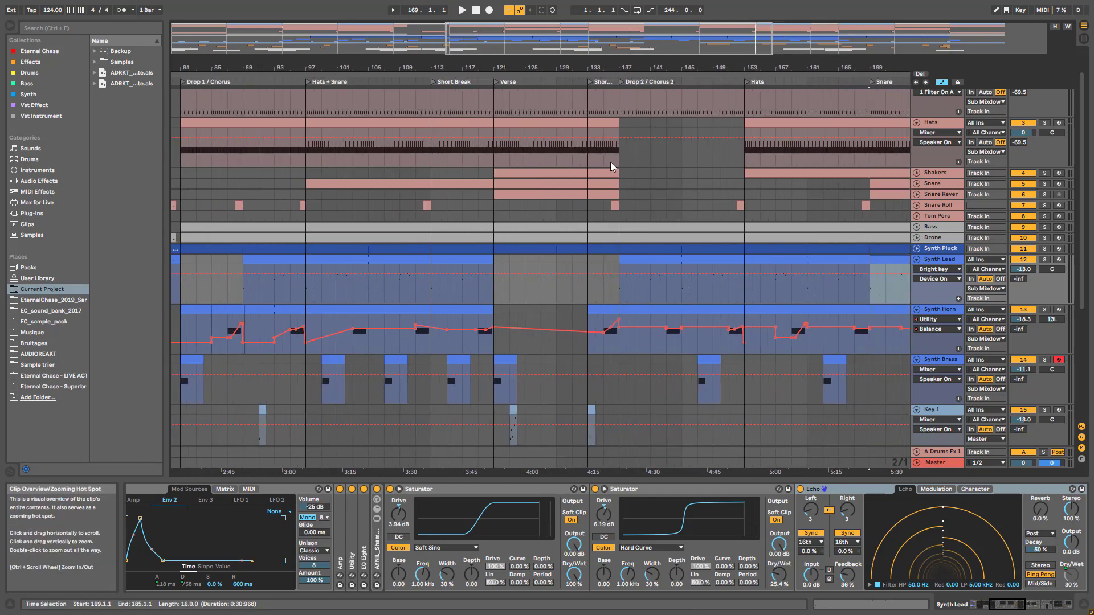
{"action": "left_click", "coordinate": [430, 288]}
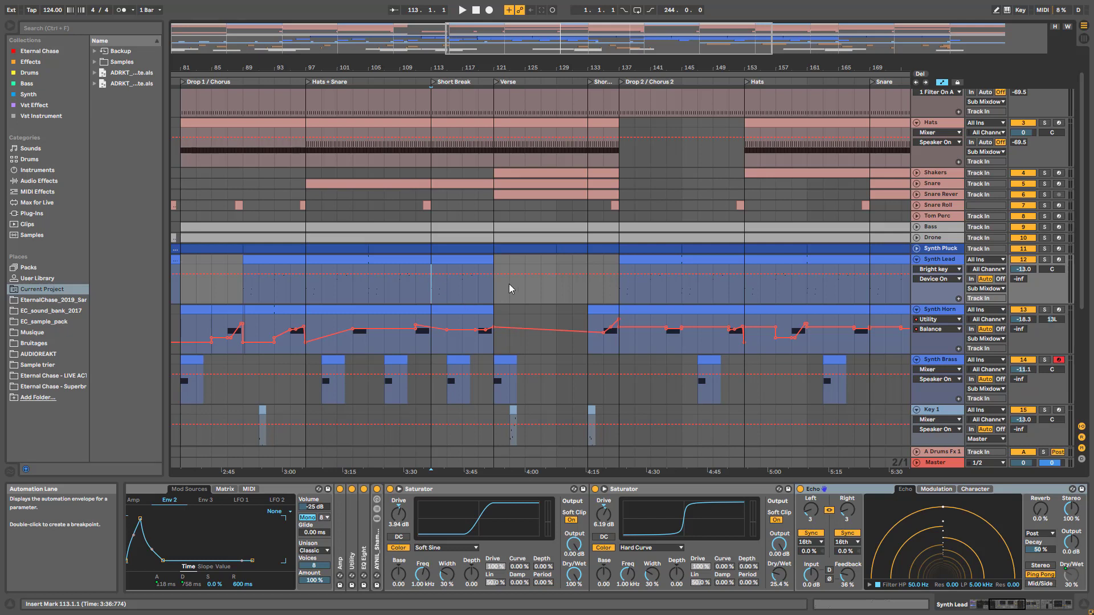
{"action": "key", "text": "space"}
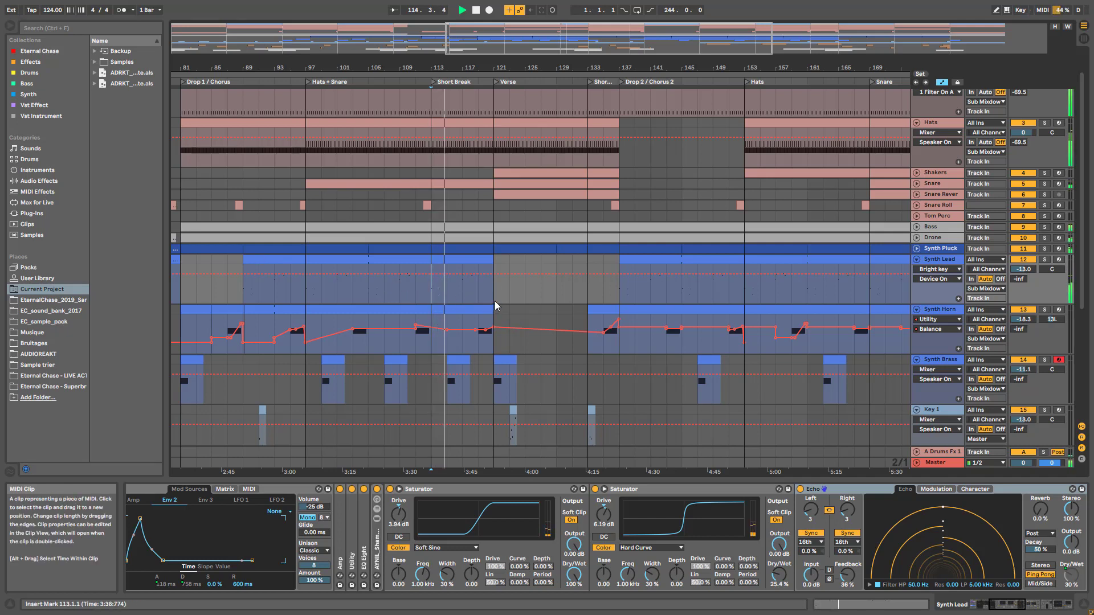
{"action": "key", "text": "space"}
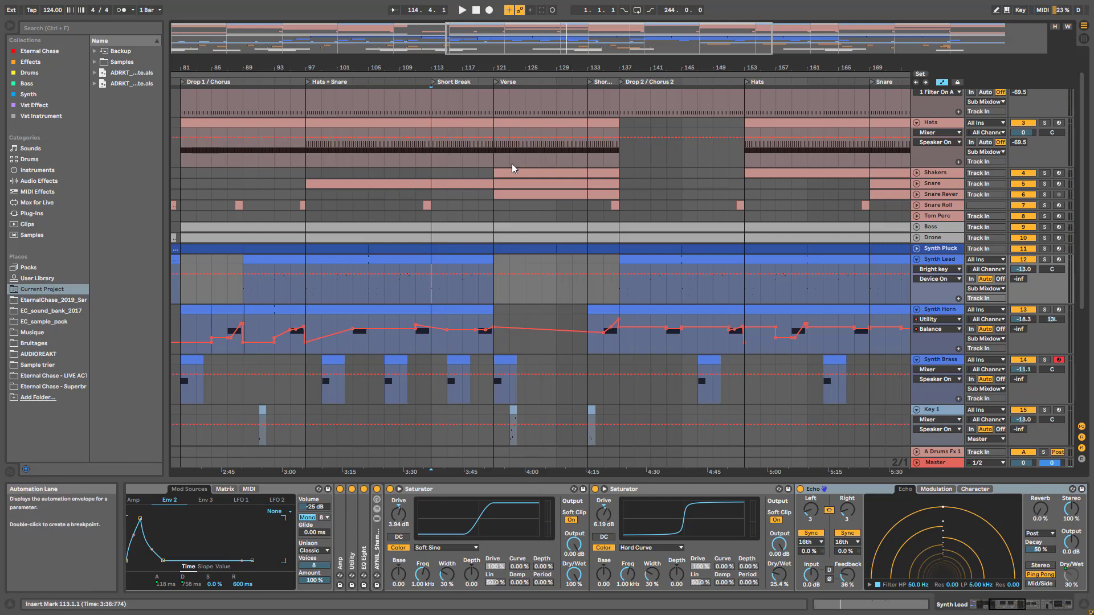
- Try extending the Shakers and Snare Reverse clips back to bar 113 at the Short Break, and undo both changes
{"action": "left_click", "coordinate": [449, 171]}
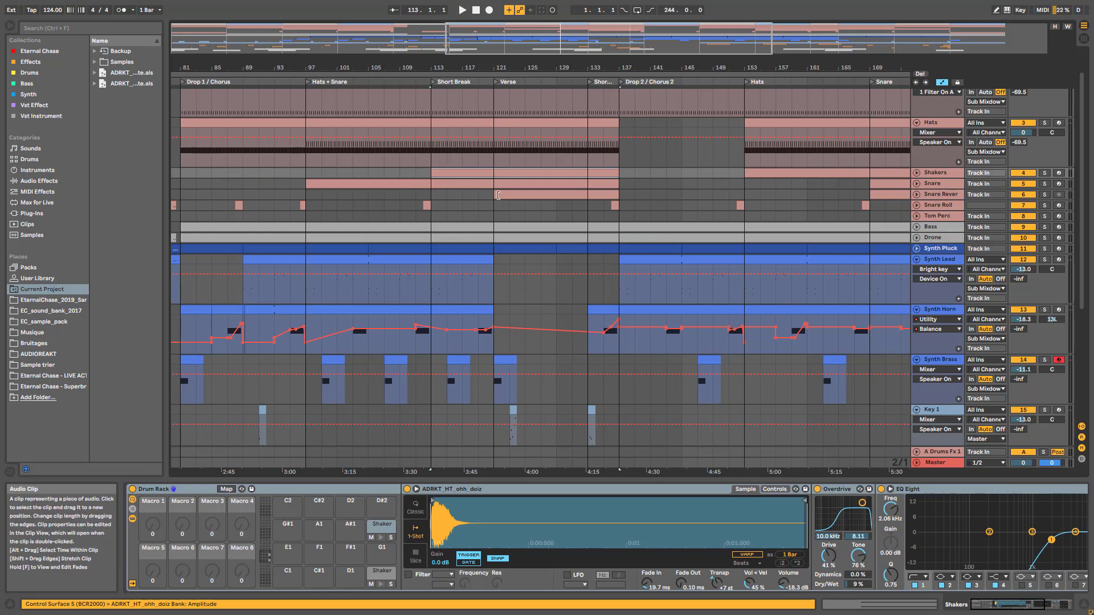
{"action": "left_click", "coordinate": [433, 194]}
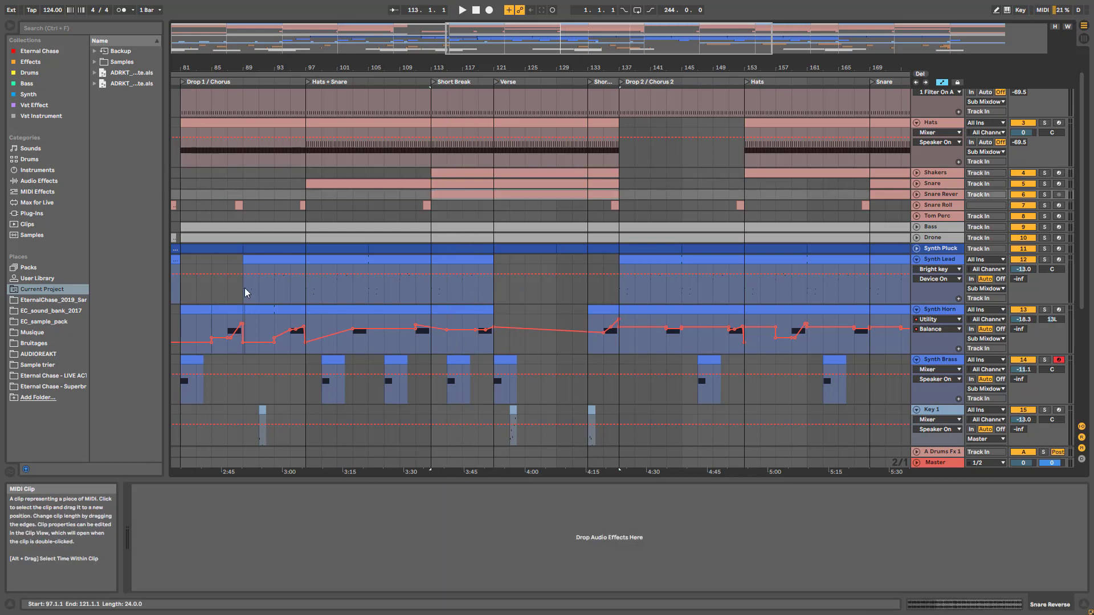
{"action": "key", "text": "ctrl+z"}
{"action": "key", "text": "ctrl+z"}
- Place the insert marker on the Synth Lead track at the start of Drop 2, bar 137, and then at Drop 1, bar 81
{"action": "mouse_move", "coordinate": [433, 67]}
{"action": "left_mouse_down"}
{"action": "mouse_move", "coordinate": [375, 77]}
{"action": "mouse_move", "coordinate": [436, 67]}
{"action": "left_mouse_up"}
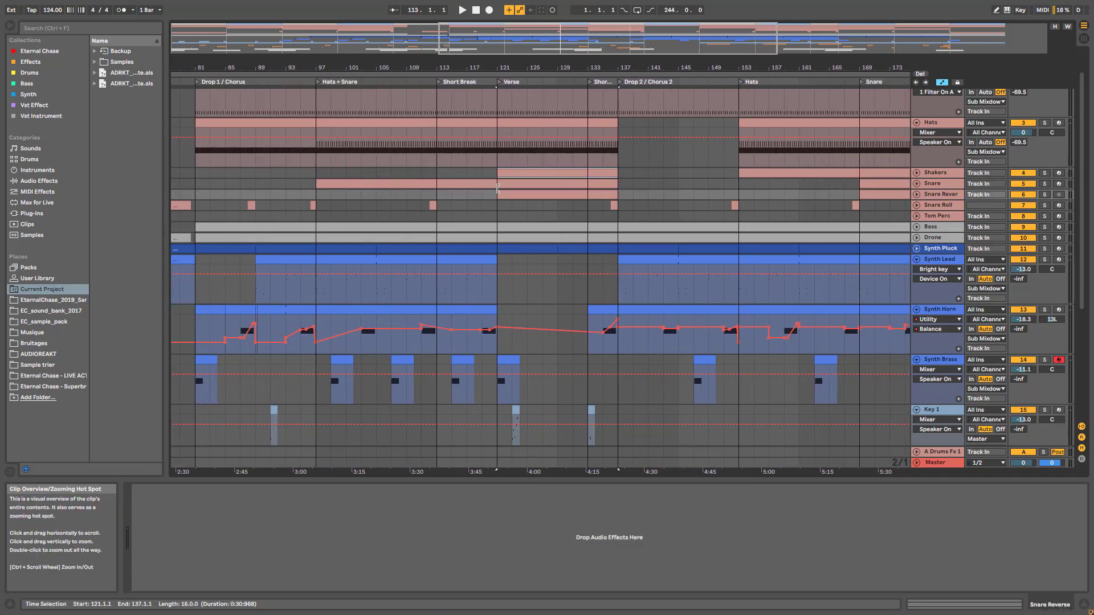
{"action": "left_click_drag", "start_coordinate": [595, 67], "coordinate": [470, 85]}
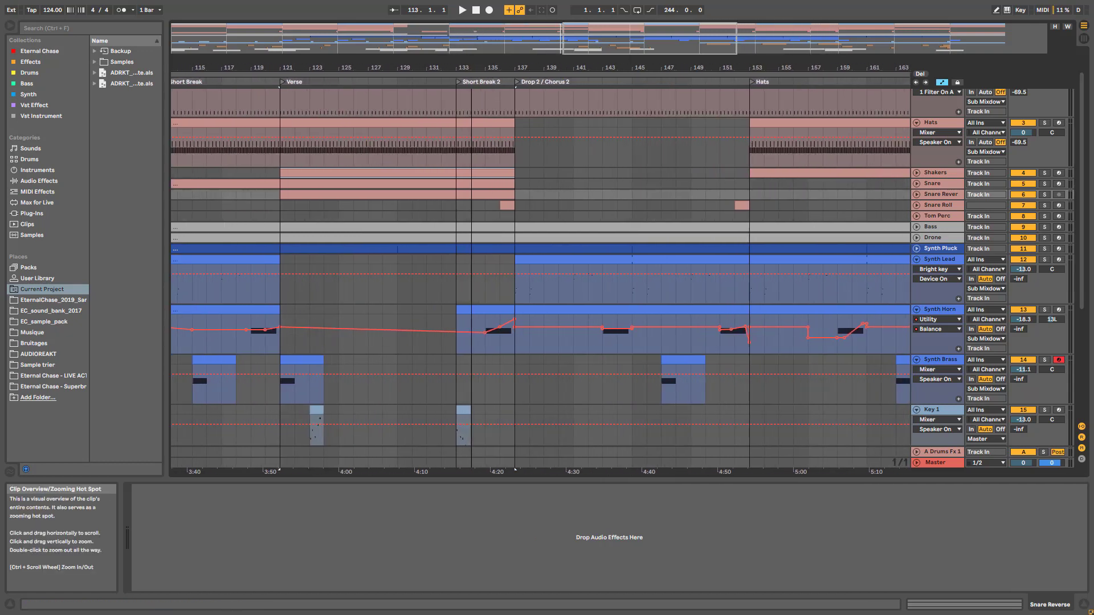
{"action": "left_click_drag", "start_coordinate": [615, 67], "coordinate": [442, 51]}
{"action": "left_click_drag", "start_coordinate": [569, 67], "coordinate": [620, 65]}
{"action": "left_click", "coordinate": [442, 288]}
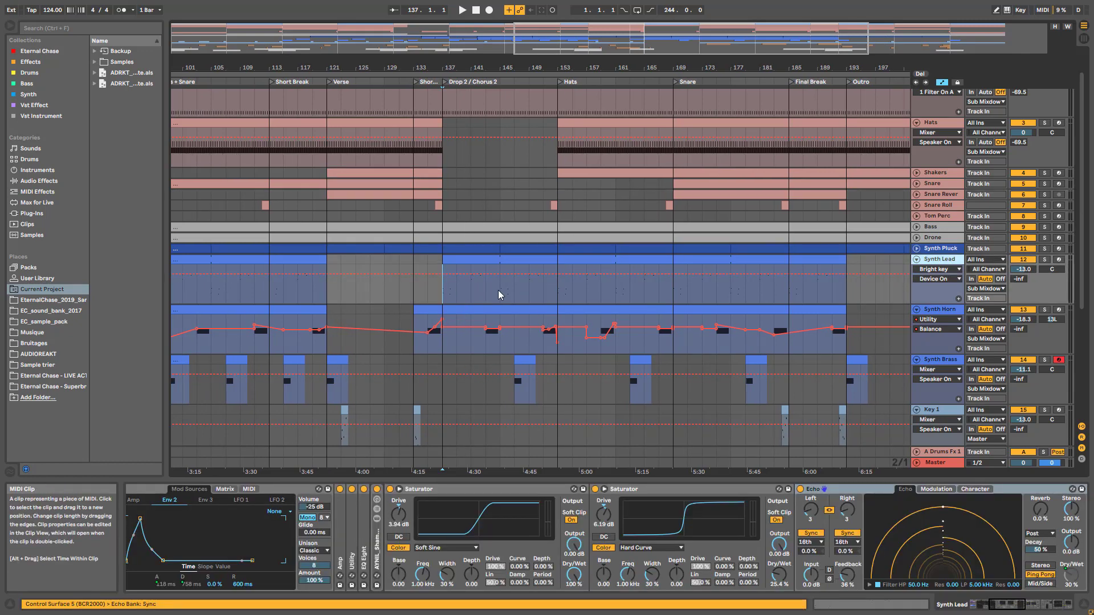
{"action": "left_click_drag", "start_coordinate": [269, 67], "coordinate": [427, 48]}
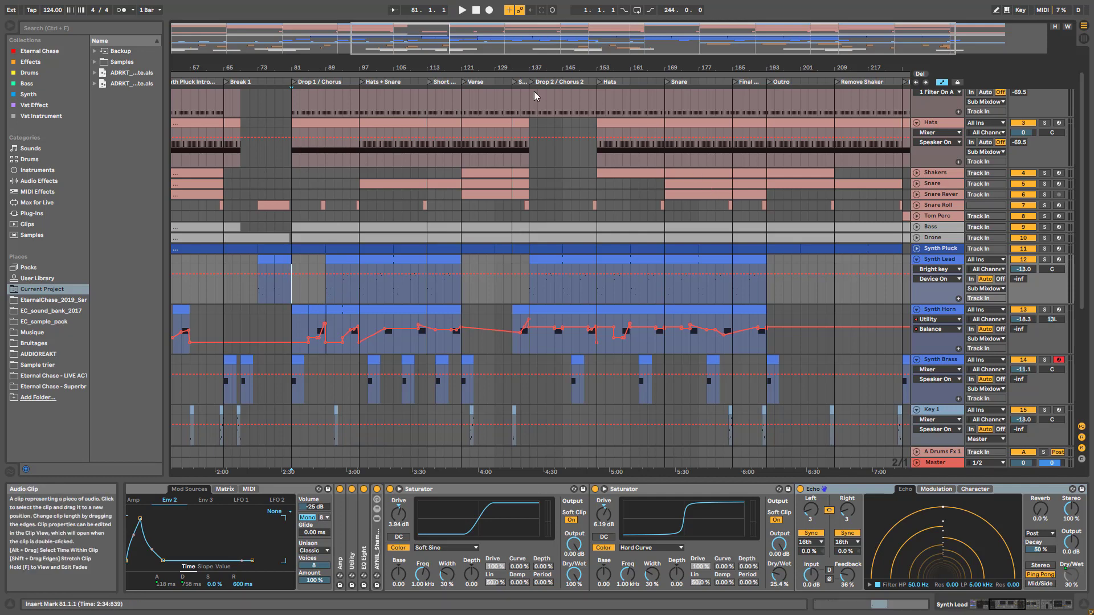
- Unfold the Synth Fx 1 track and select its clip starting at bar 155 in the Hats section
{"action": "left_click_drag", "start_coordinate": [467, 47], "coordinate": [639, 73]}
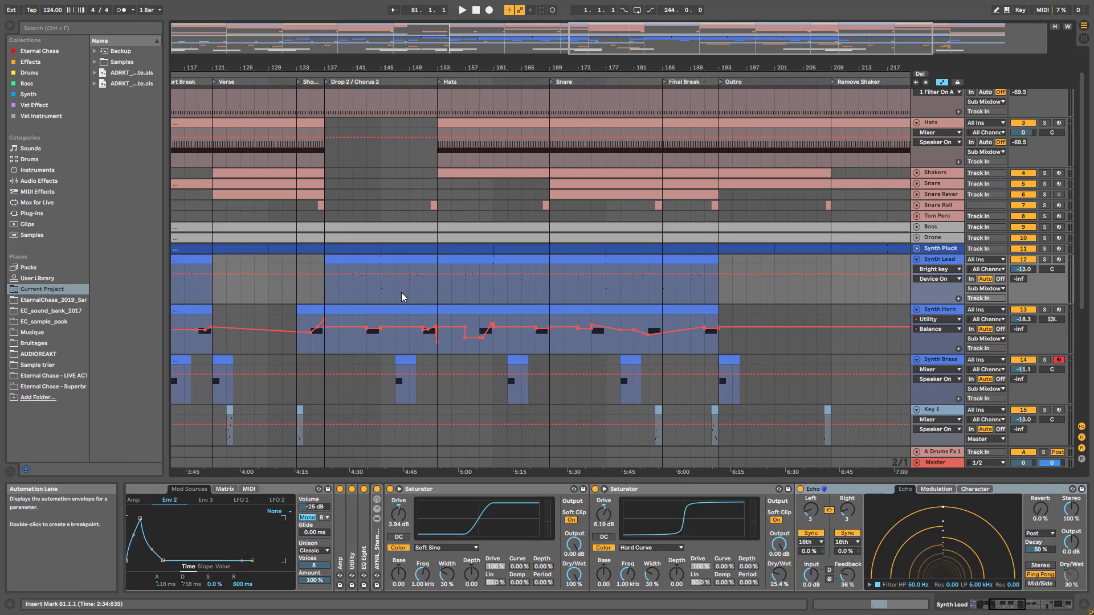
{"action": "scroll", "coordinate": [404, 283], "scroll_direction": "down", "scroll_amount": 2}
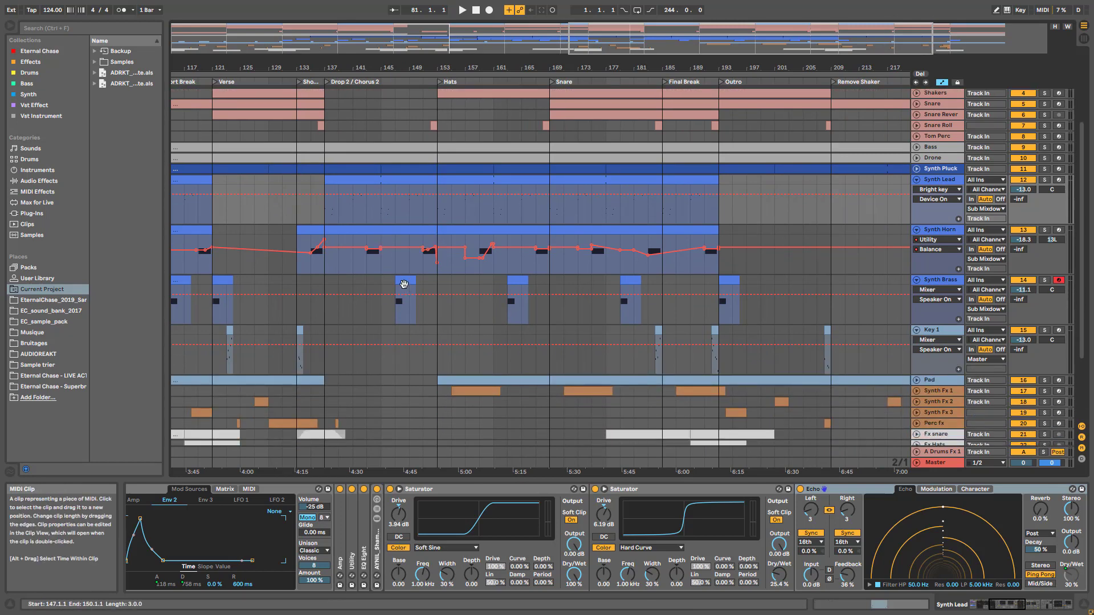
{"action": "scroll", "coordinate": [403, 284], "scroll_direction": "up", "scroll_amount": 3}
{"action": "scroll", "coordinate": [712, 256], "scroll_direction": "down", "scroll_amount": 4}
{"action": "left_click", "coordinate": [917, 380]}
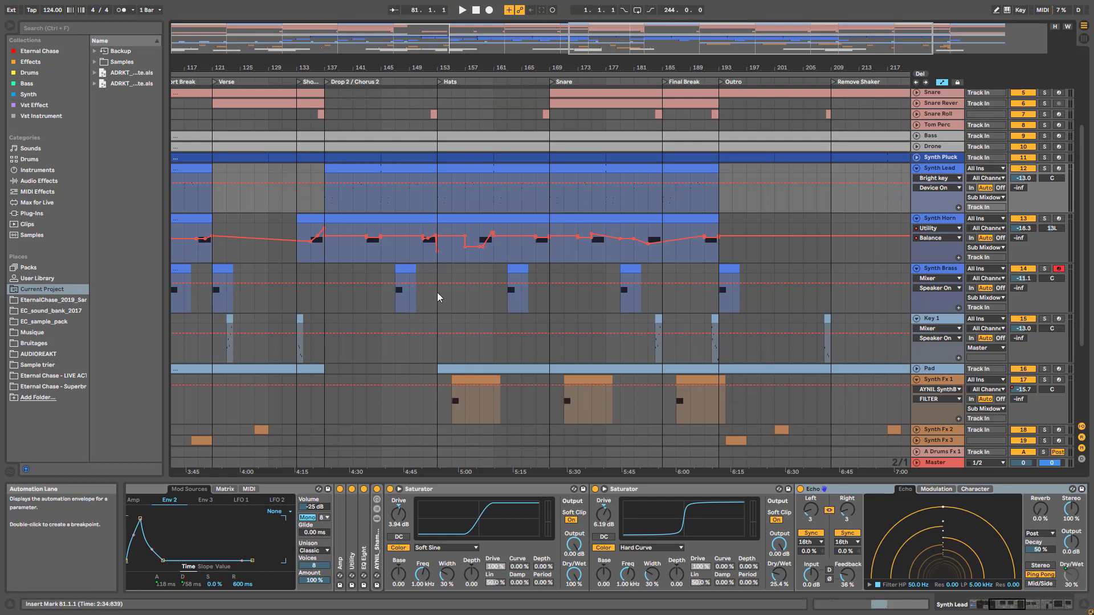
{"action": "scroll", "coordinate": [480, 309], "scroll_direction": "up", "scroll_amount": 3}
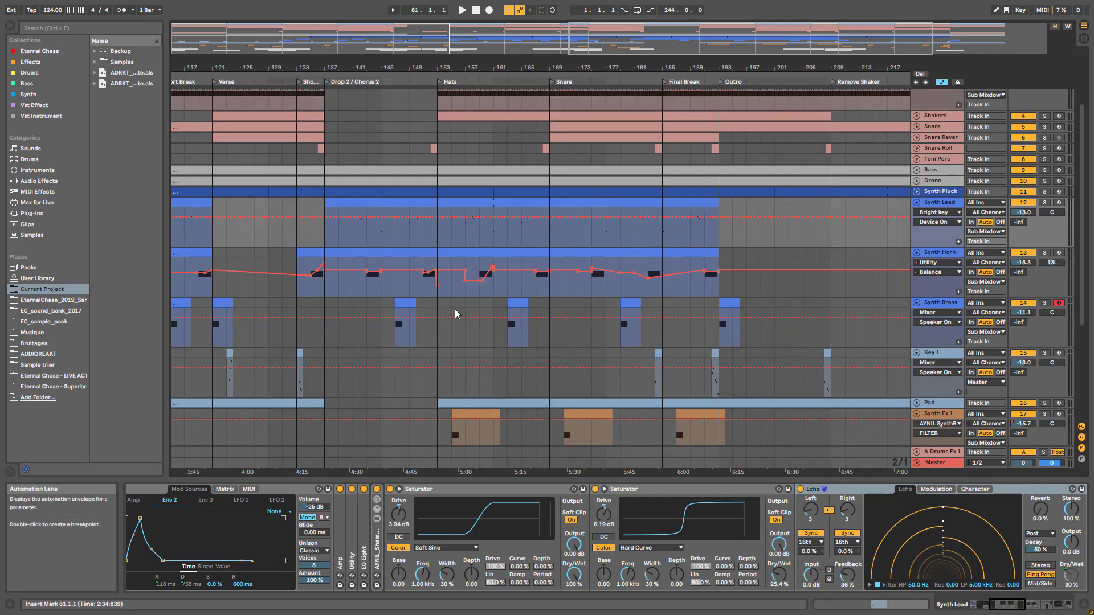
{"action": "left_click", "coordinate": [458, 419]}
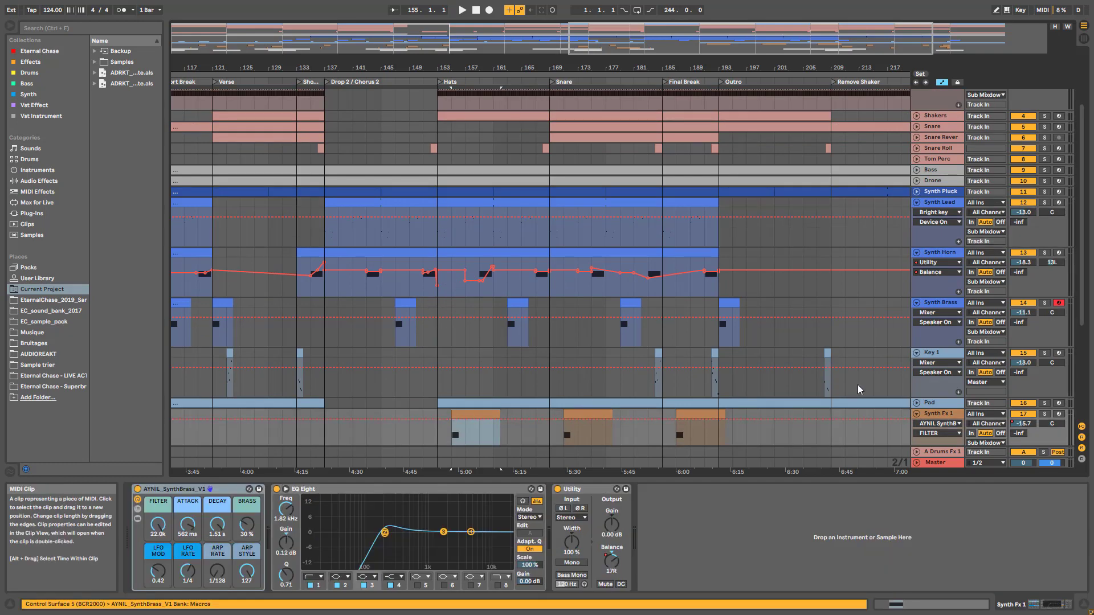
- Solo the Synth Fx 1 track, listen briefly to its clip from bar 155 and unsolo it
{"action": "left_click", "coordinate": [1046, 414]}
{"action": "key", "text": "space"}
{"action": "key", "text": "space"}
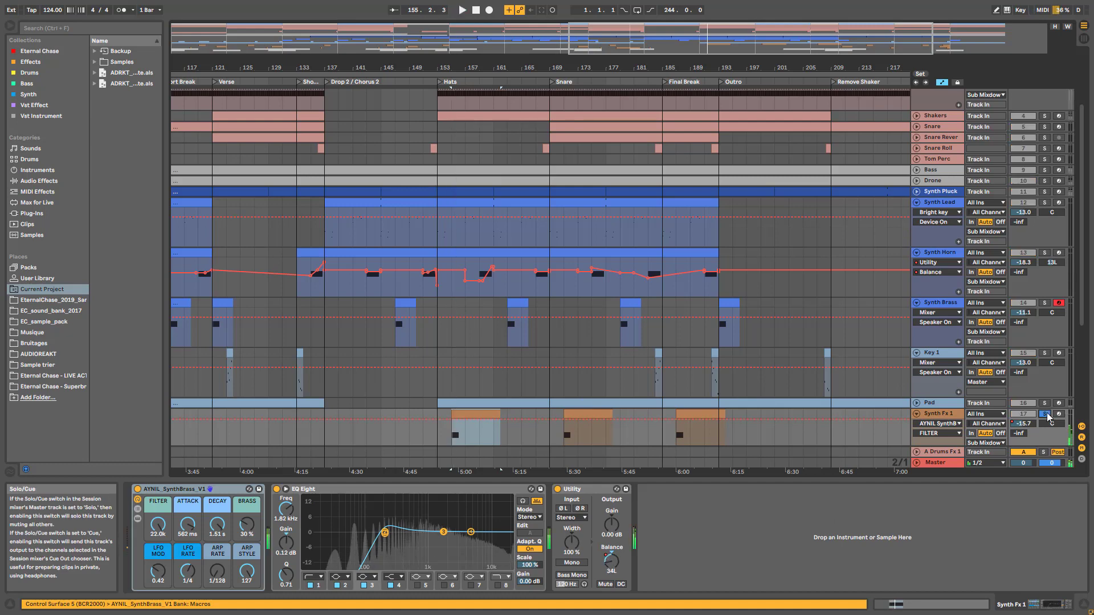
{"action": "left_click", "coordinate": [1045, 414]}
- Set the insert marker at bar 153 and solo the Synth Lead, Synth Horn, Synth Brass and Synth Fx 1 tracks
{"action": "left_click", "coordinate": [434, 234]}
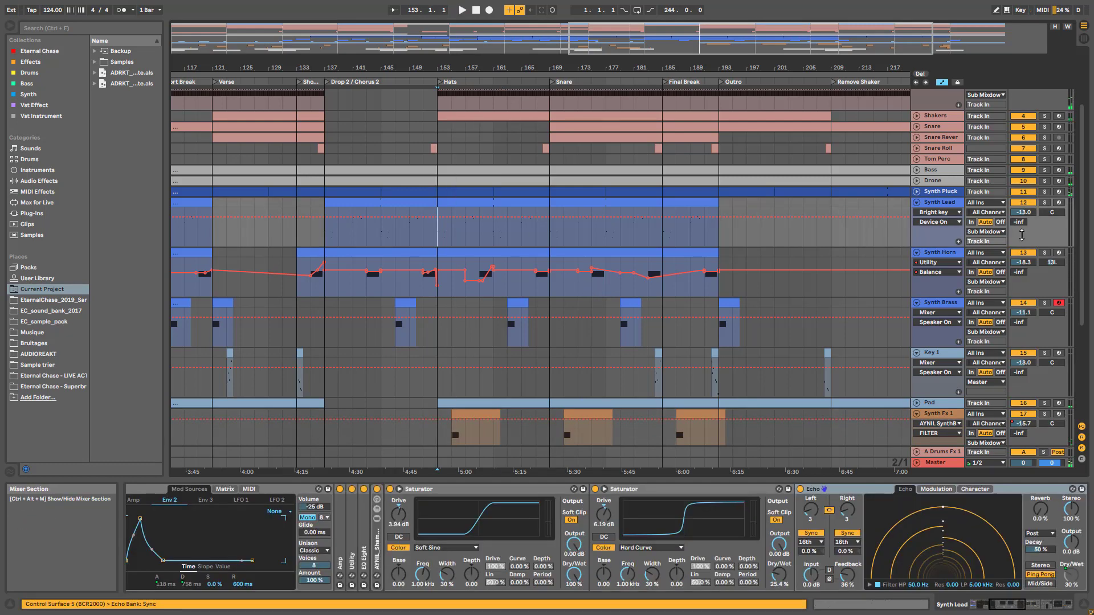
{"action": "left_click", "coordinate": [1044, 202]}
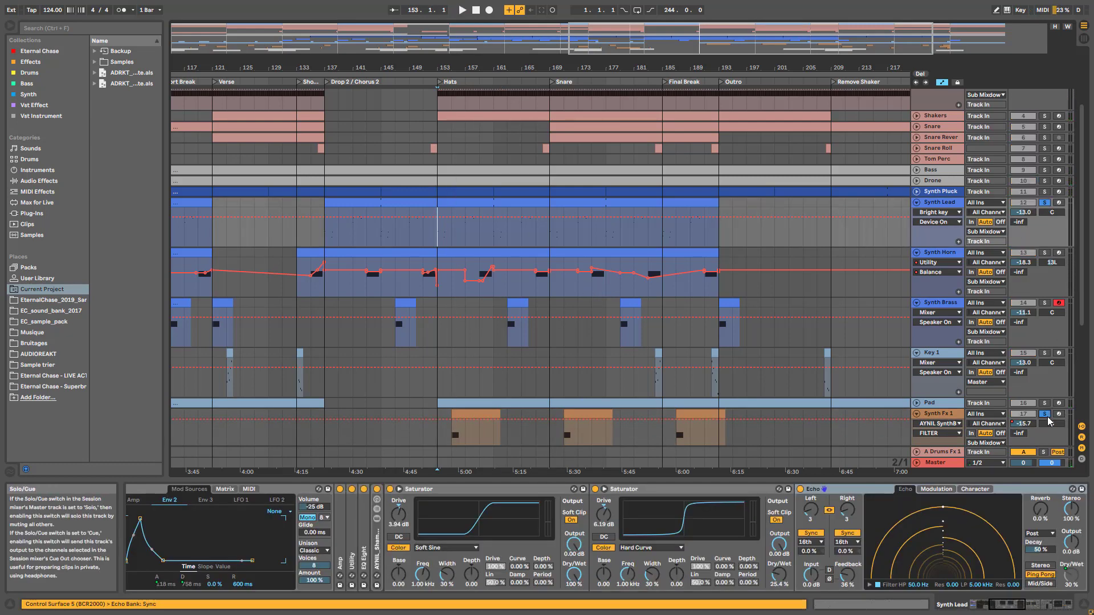
{"action": "left_click", "coordinate": [1044, 303]}
{"action": "left_click", "coordinate": [1045, 252]}
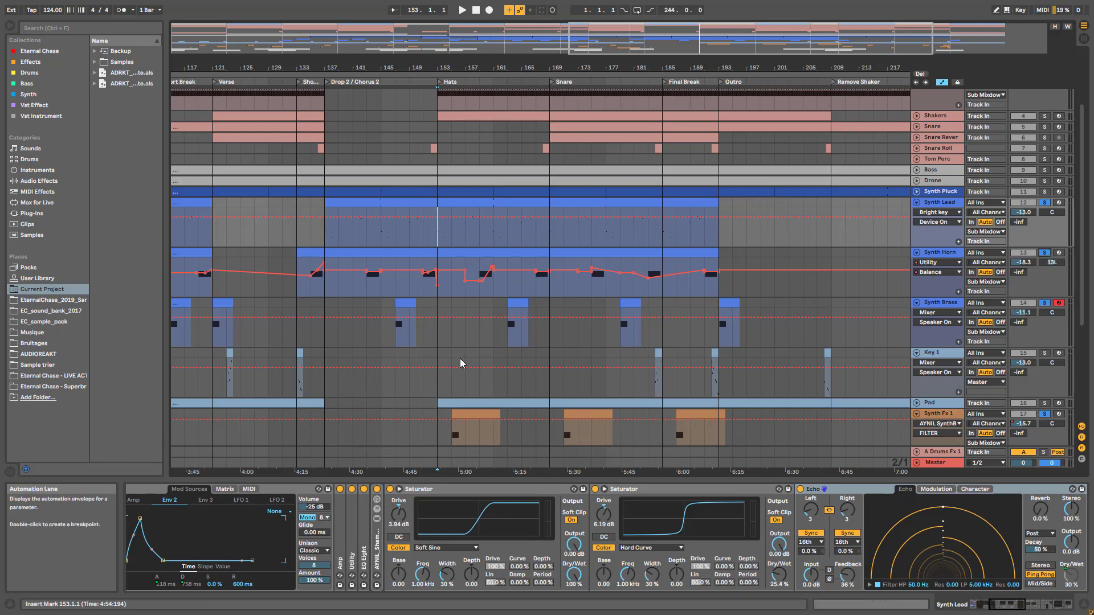
- Play the soloed synth tracks through the Hats section from bar 153 to about bar 167
{"action": "key", "text": "space"}
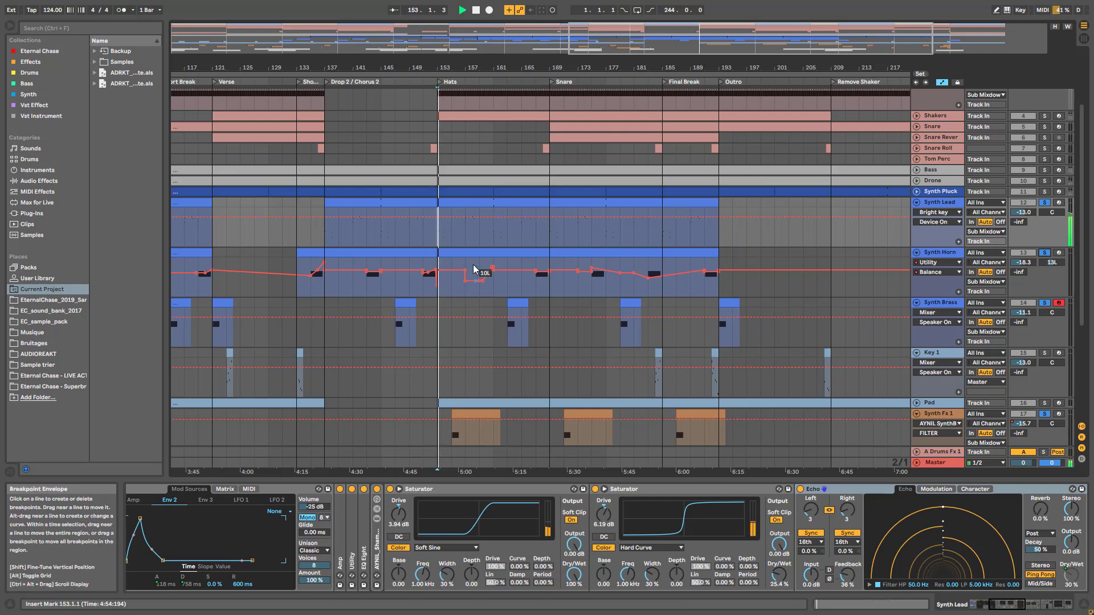
{"action": "left_click_drag", "start_coordinate": [701, 37], "coordinate": [702, 81]}
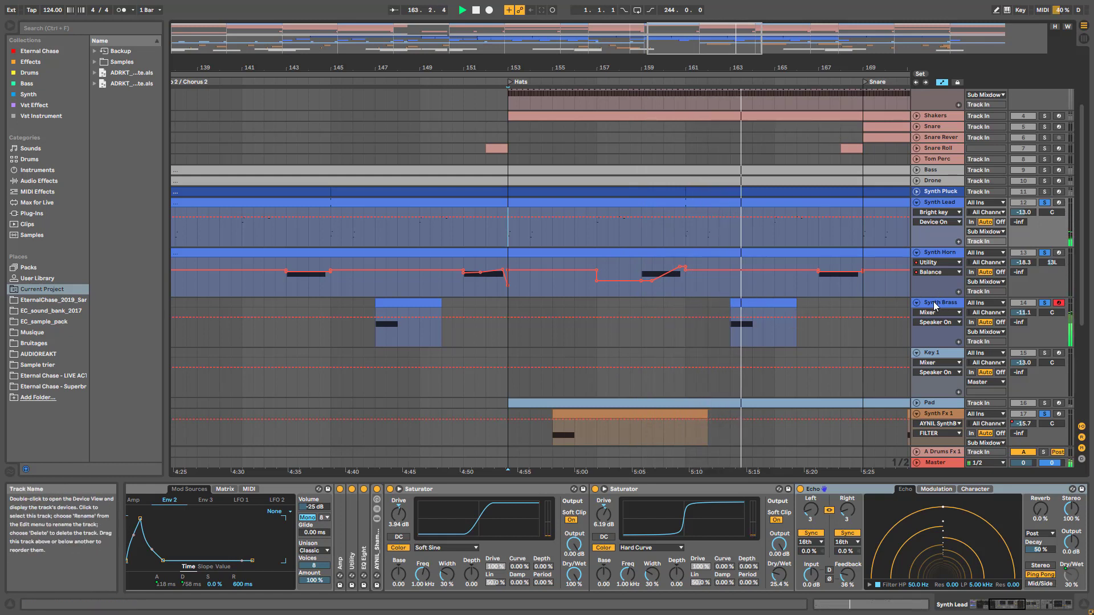
{"action": "mouse_move", "coordinate": [715, 38]}
{"action": "left_mouse_down"}
{"action": "mouse_move", "coordinate": [714, 23]}
{"action": "mouse_move", "coordinate": [712, 34]}
{"action": "left_mouse_up"}
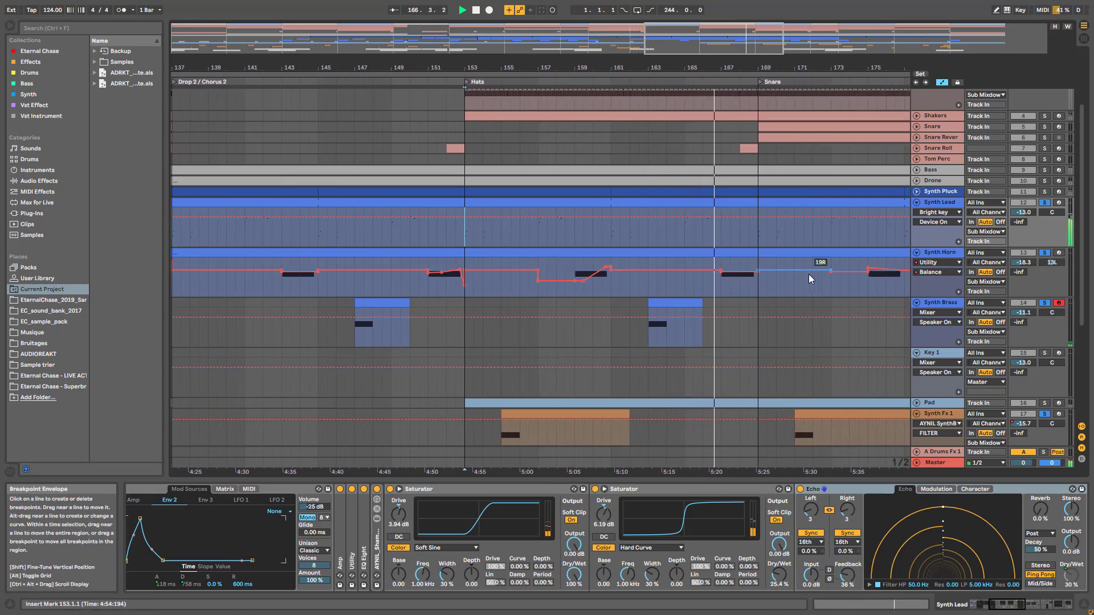
{"action": "key", "text": "space"}
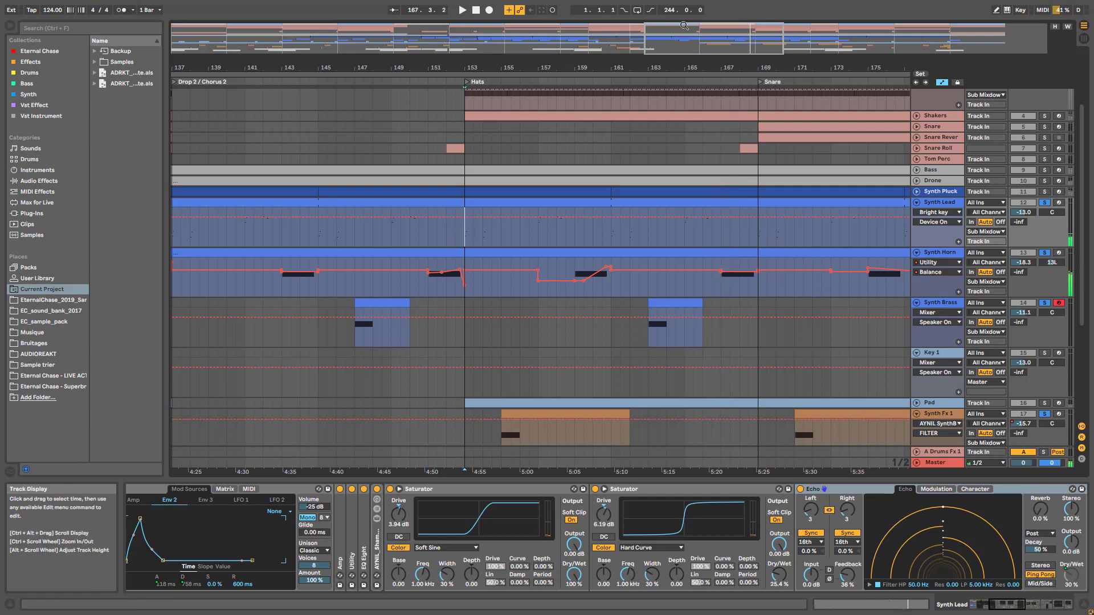
- Clear the track solos and play the full mix briefly from bar 173 in the Snare section
{"action": "left_click_drag", "start_coordinate": [701, 38], "coordinate": [702, 22]}
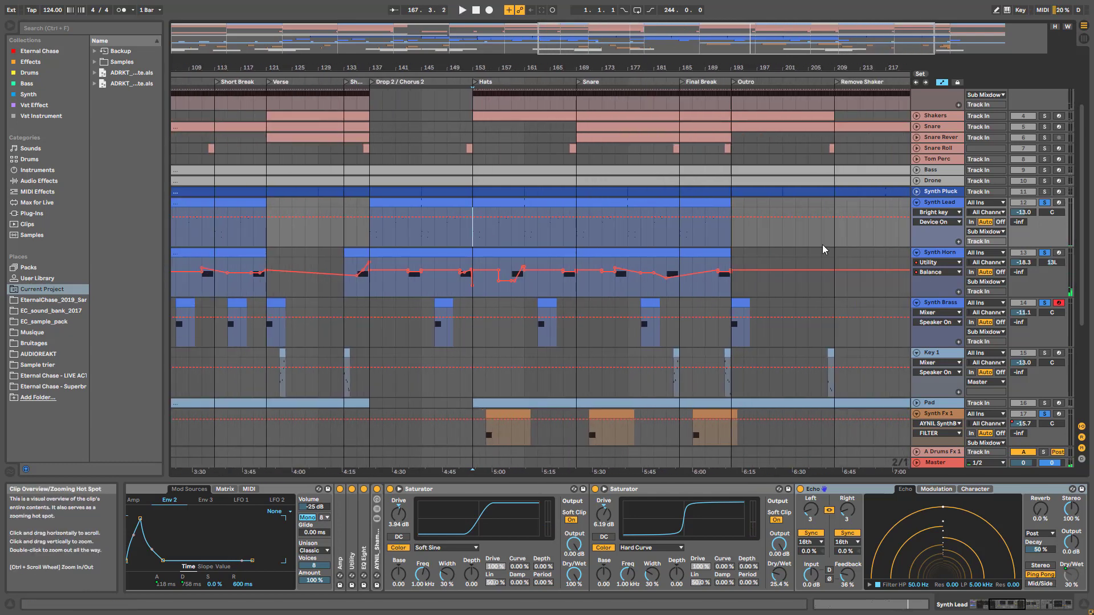
{"action": "left_click", "coordinate": [1044, 203]}
{"action": "left_click", "coordinate": [563, 160]}
{"action": "scroll", "coordinate": [607, 170], "scroll_direction": "up", "scroll_amount": 3}
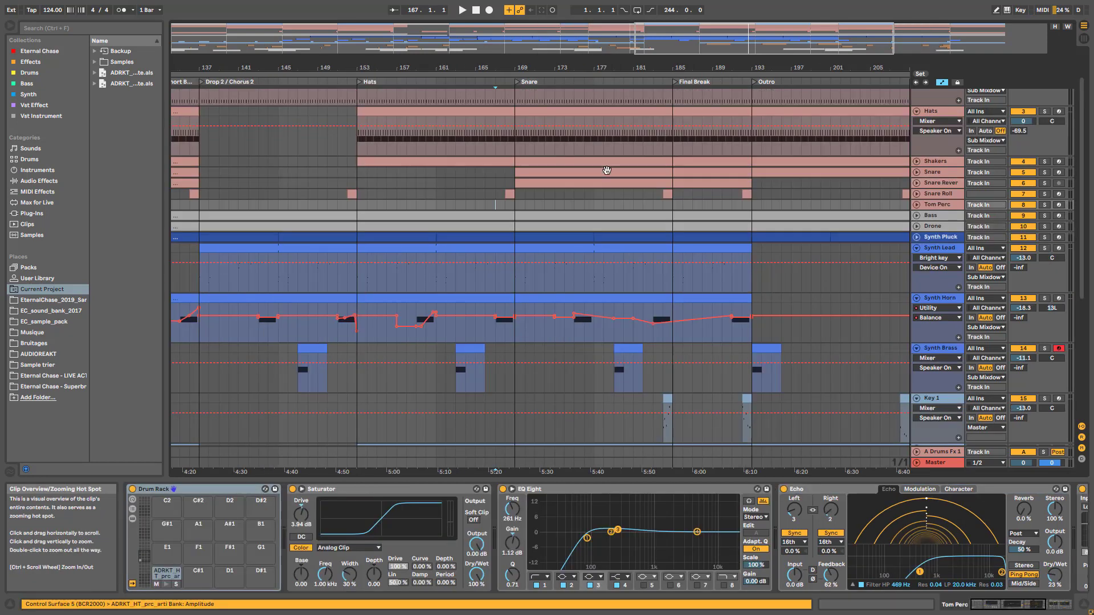
{"action": "left_click", "coordinate": [551, 193]}
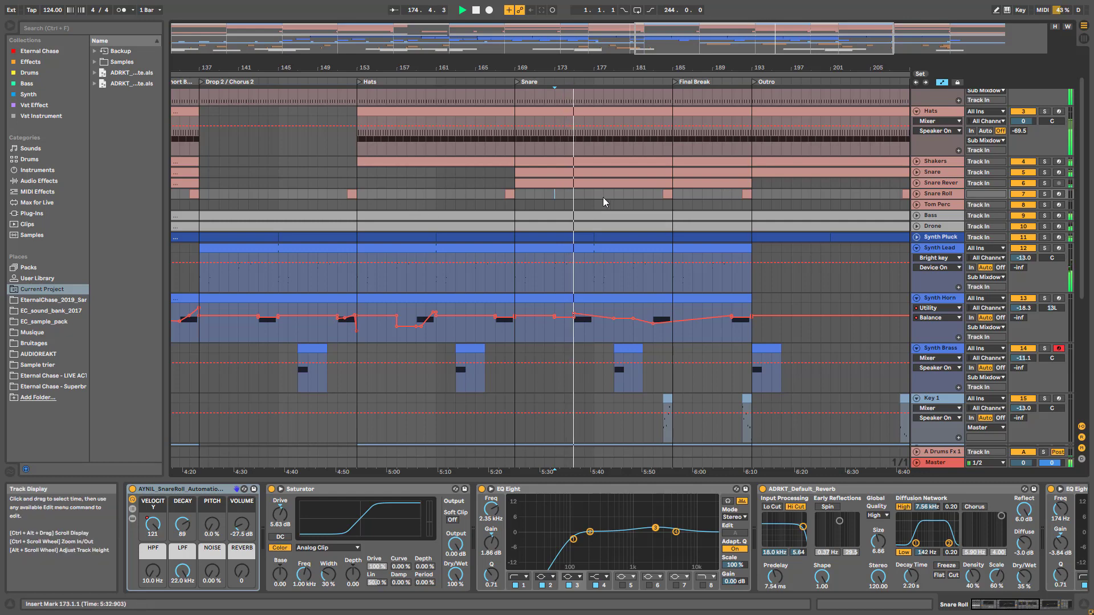
{"action": "key", "text": "space"}
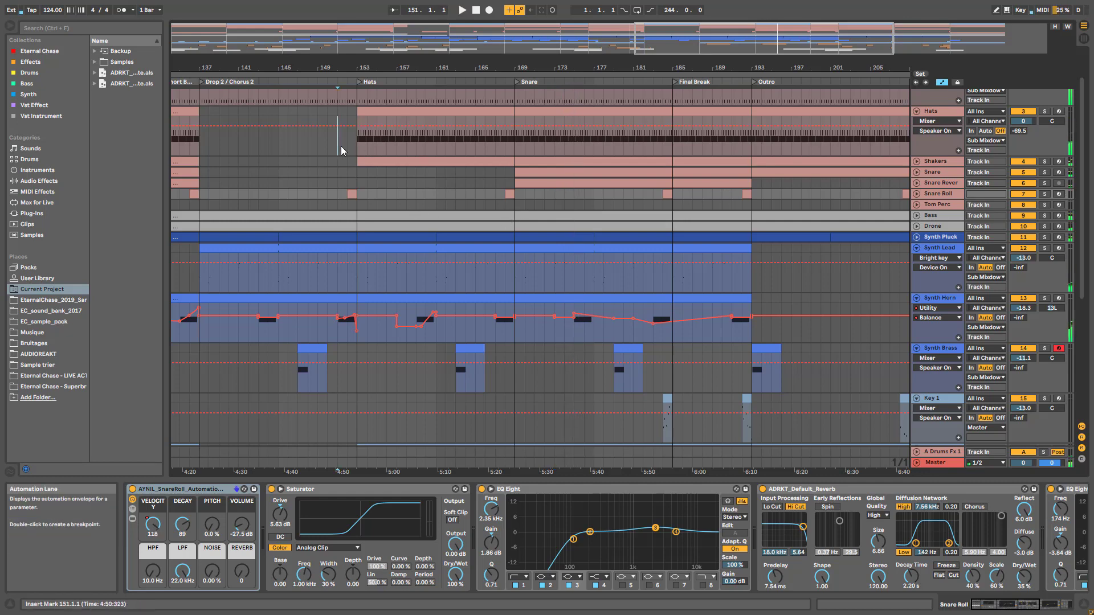
- Listen briefly around the transition into the Hats section from bar 151 and place the insert marker at bar 157 on the Hats track
{"action": "left_click", "coordinate": [341, 150]}
{"action": "key", "text": "space"}
{"action": "left_click_drag", "start_coordinate": [309, 151], "coordinate": [302, 149]}
{"action": "key", "text": "space"}
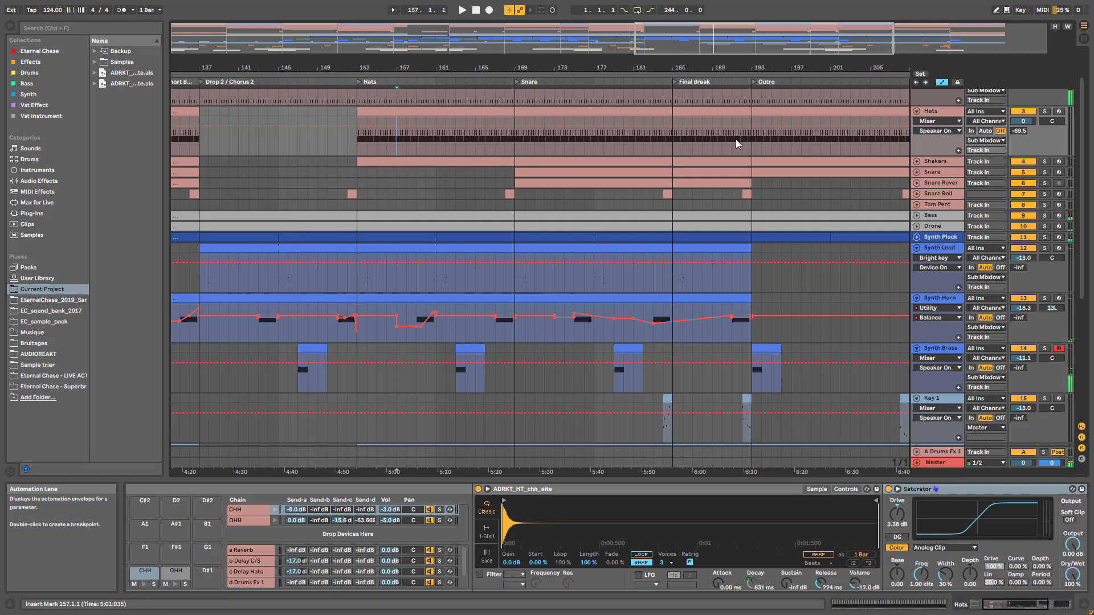
- Unfold the Shakers track to view its notes, and fold both the Hats and Shakers tracks
{"action": "left_click", "coordinate": [918, 161]}
{"action": "left_click", "coordinate": [928, 162]}
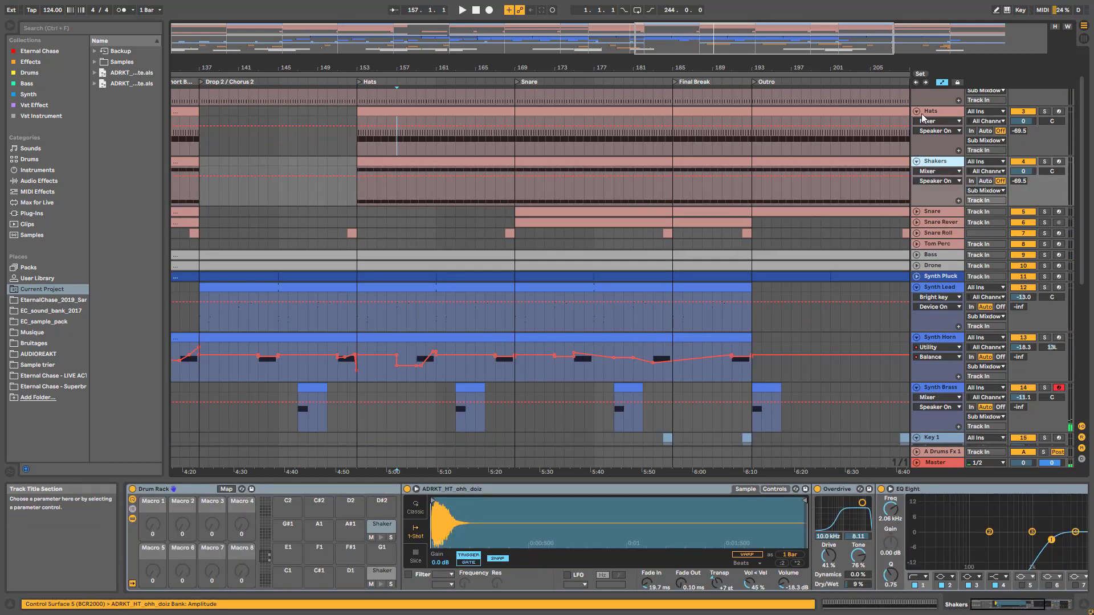
{"action": "left_click", "coordinate": [918, 112]}
{"action": "left_click", "coordinate": [917, 123]}
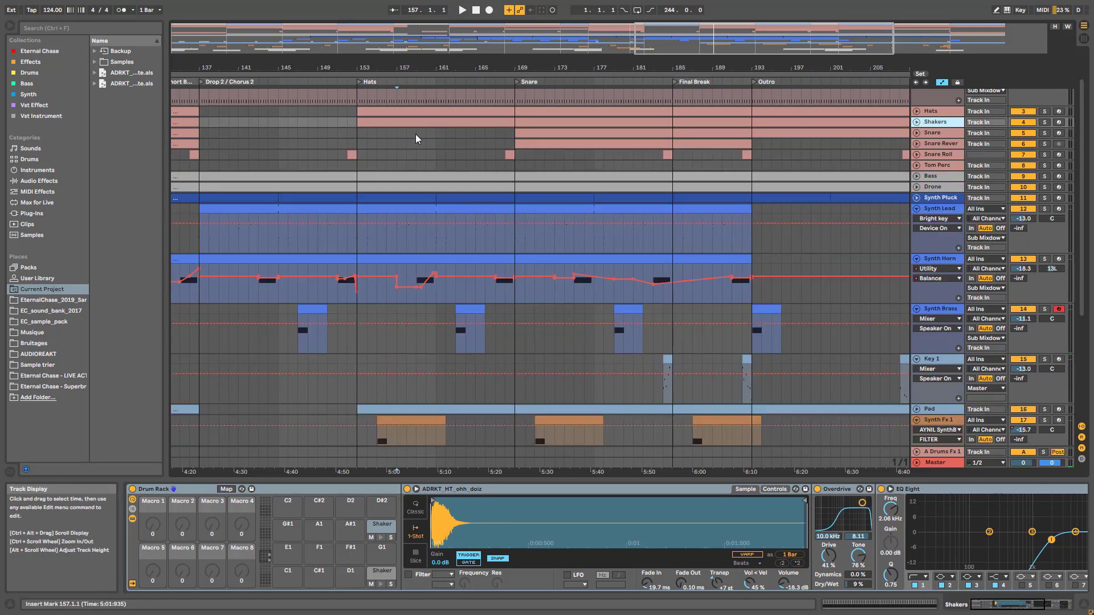
- Play the full mix from bar 157 in the Hats section
{"action": "left_click", "coordinate": [397, 137]}
{"action": "key", "text": "space"}
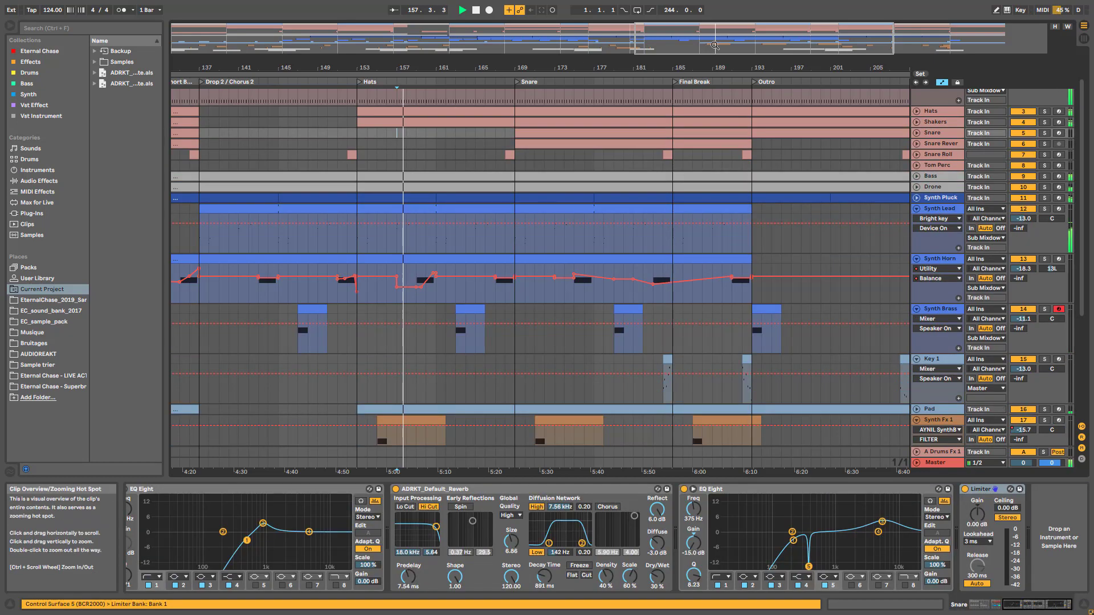
{"action": "left_click_drag", "start_coordinate": [719, 36], "coordinate": [726, 51]}
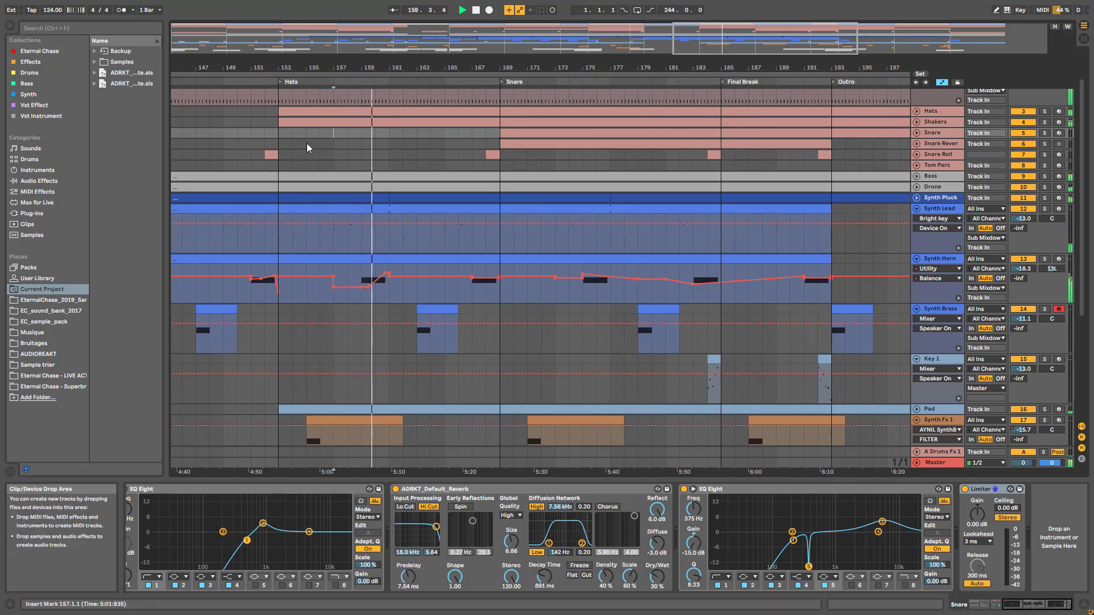
- Play the mix from bar 168 across the transition into the Snare section, and stop at about bar 173
{"action": "left_click", "coordinate": [481, 166]}
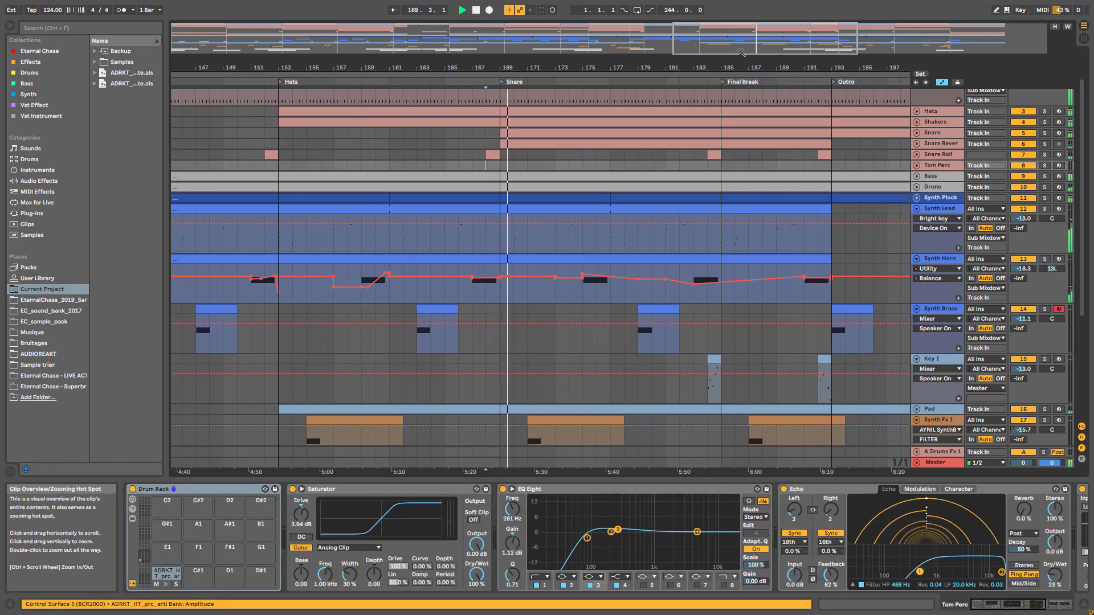
{"action": "mouse_move", "coordinate": [629, 41]}
{"action": "left_mouse_down"}
{"action": "mouse_move", "coordinate": [629, 23]}
{"action": "mouse_move", "coordinate": [641, 40]}
{"action": "left_mouse_up"}
{"action": "scroll", "coordinate": [674, 273], "scroll_direction": "down", "scroll_amount": 2}
{"action": "scroll", "coordinate": [677, 274], "scroll_direction": "down", "scroll_amount": 2}
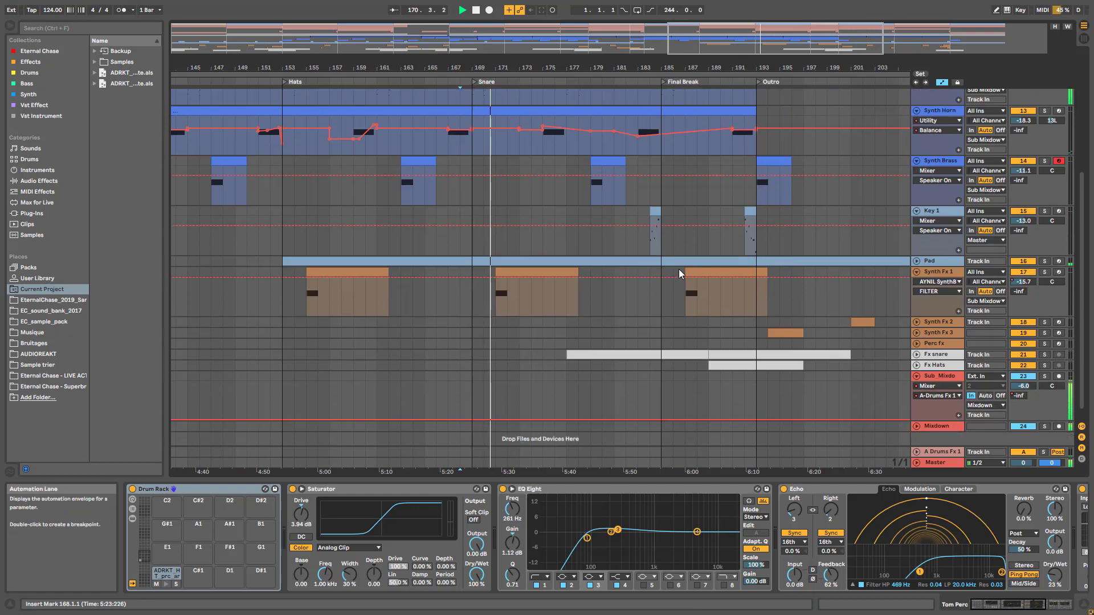
{"action": "scroll", "coordinate": [679, 269], "scroll_direction": "up", "scroll_amount": 4}
{"action": "scroll", "coordinate": [696, 247], "scroll_direction": "down", "scroll_amount": 1}
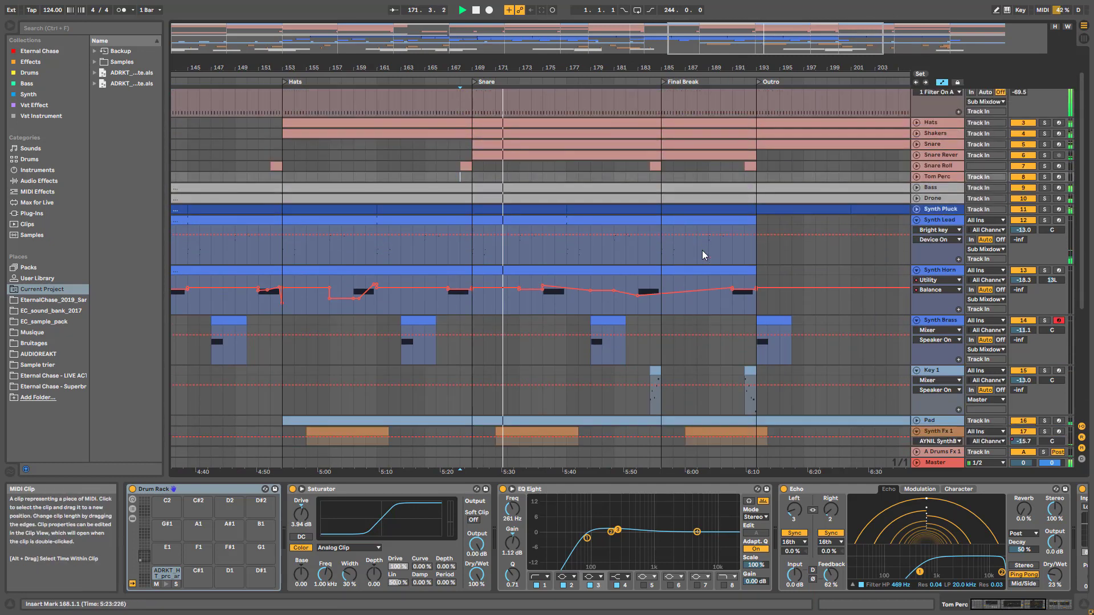
{"action": "left_click_drag", "start_coordinate": [699, 46], "coordinate": [696, 27]}
{"action": "key", "text": "space"}
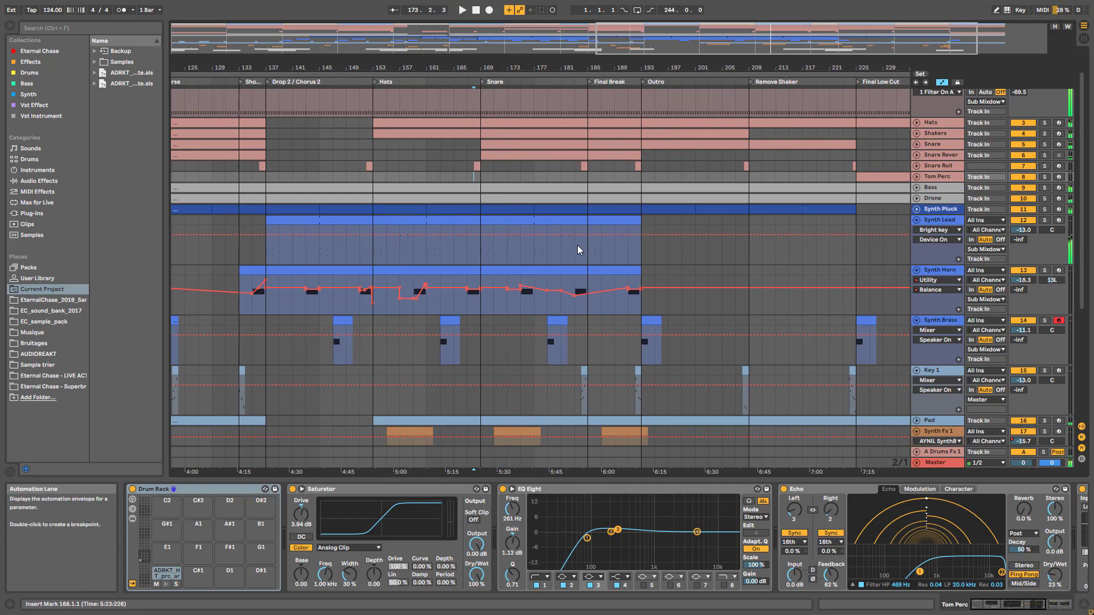
- Place the insert marker at bar 185 on the Synth Lead track, at the start of Final Break, and fold the Kick track
{"action": "left_click", "coordinate": [587, 247]}
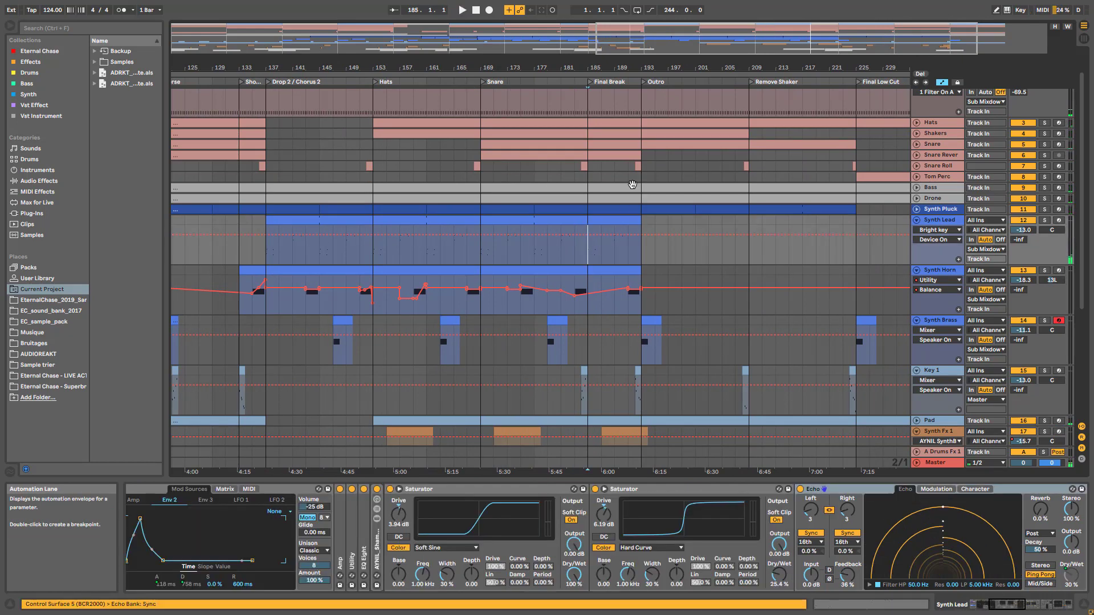
{"action": "mouse_move", "coordinate": [655, 40]}
{"action": "left_mouse_down"}
{"action": "mouse_move", "coordinate": [729, 85]}
{"action": "mouse_move", "coordinate": [805, 85]}
{"action": "mouse_move", "coordinate": [805, 40]}
{"action": "left_mouse_up"}
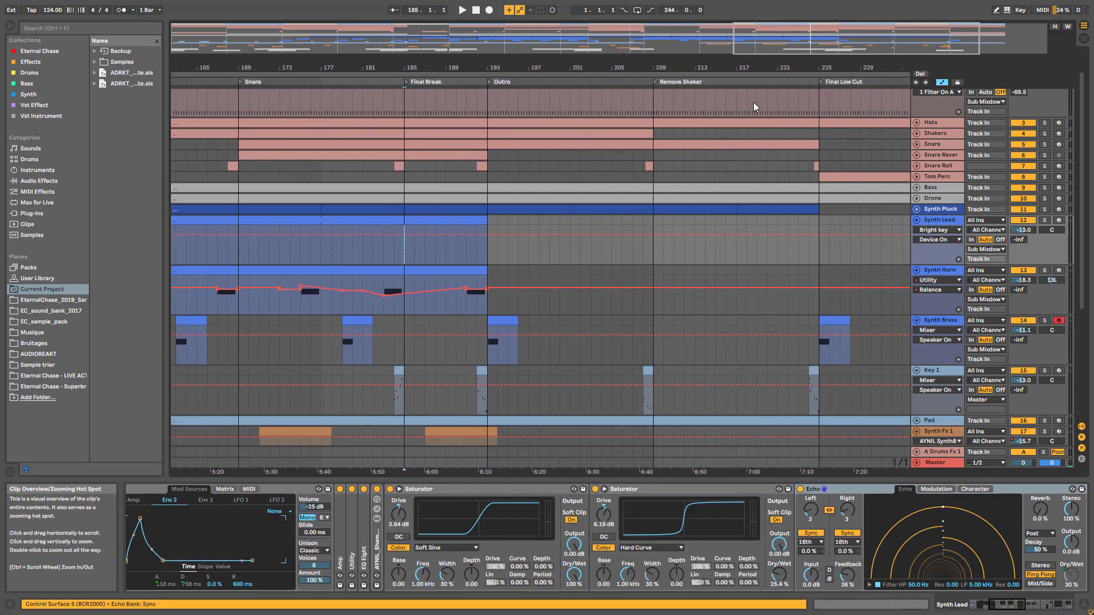
{"action": "scroll", "coordinate": [798, 108], "scroll_direction": "up", "scroll_amount": 2}
{"action": "left_click", "coordinate": [916, 104]}
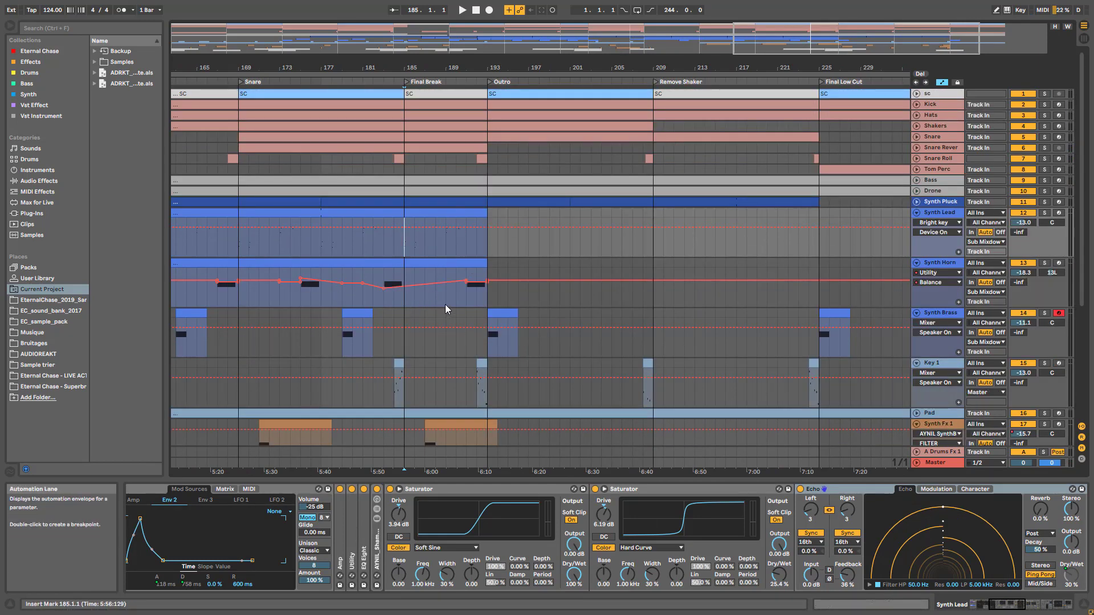
- Play the full mix from bar 183, leading into the Final Break section
{"action": "left_click", "coordinate": [385, 247]}
{"action": "key", "text": "space"}
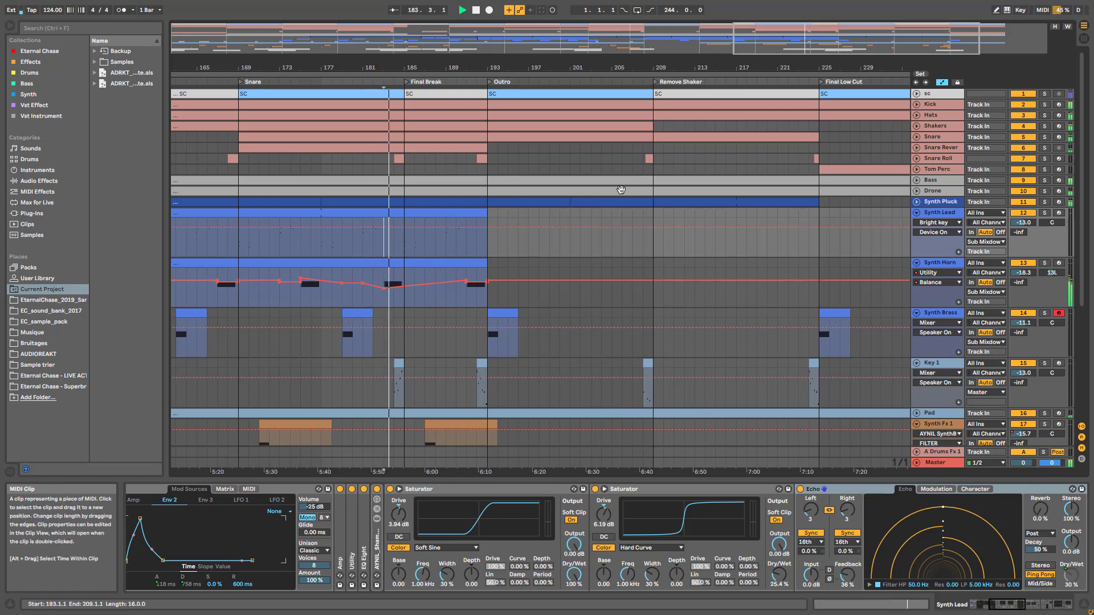
- Fold the Synth Lead, Synth Horn, Synth Brass, Key 1 and Synth Fx 1 tracks in the arrangement
{"action": "left_click", "coordinate": [916, 213]}
{"action": "left_click", "coordinate": [916, 223]}
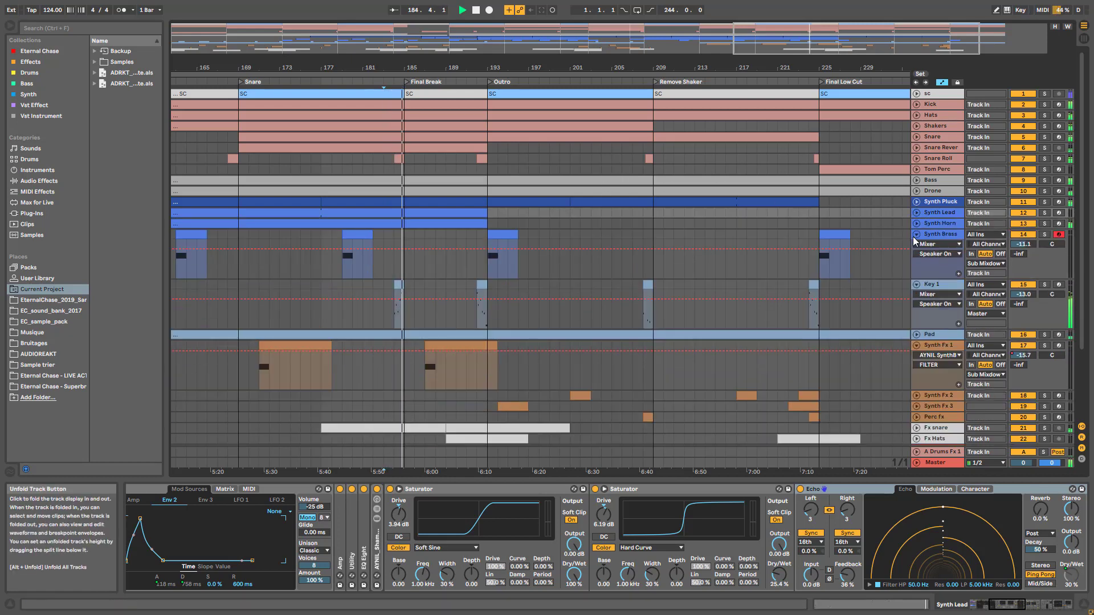
{"action": "left_click", "coordinate": [916, 235]}
{"action": "left_click", "coordinate": [916, 246]}
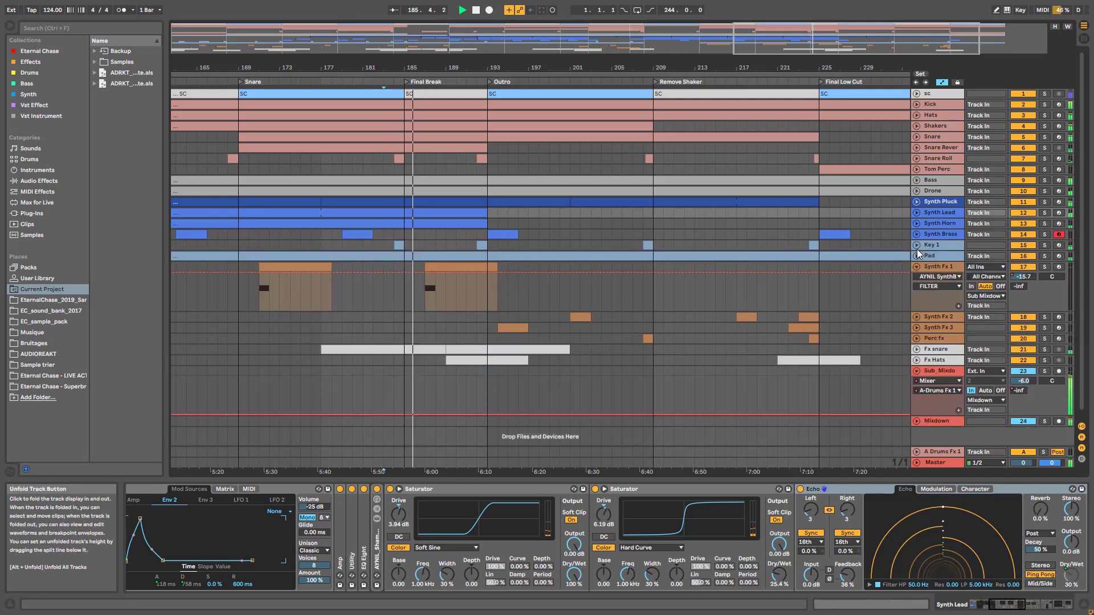
{"action": "left_click", "coordinate": [916, 265]}
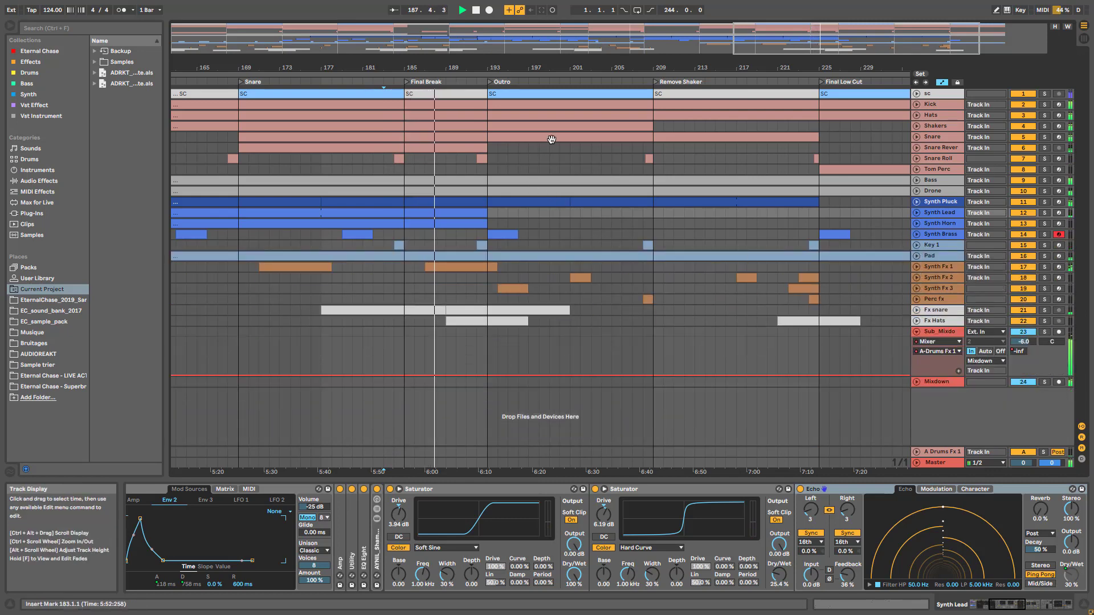
- Play the arrangement from bar 210 in the Remove Shaker section and from bar 228 in the Final Low Cut section
{"action": "left_click", "coordinate": [924, 149]}
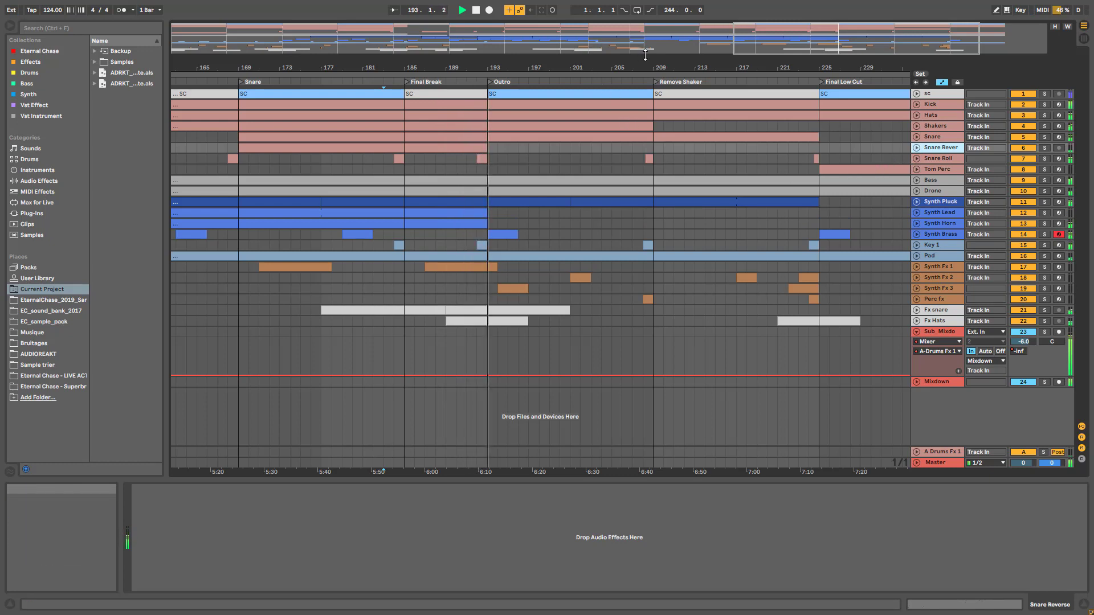
{"action": "left_click_drag", "start_coordinate": [645, 53], "coordinate": [645, 46]}
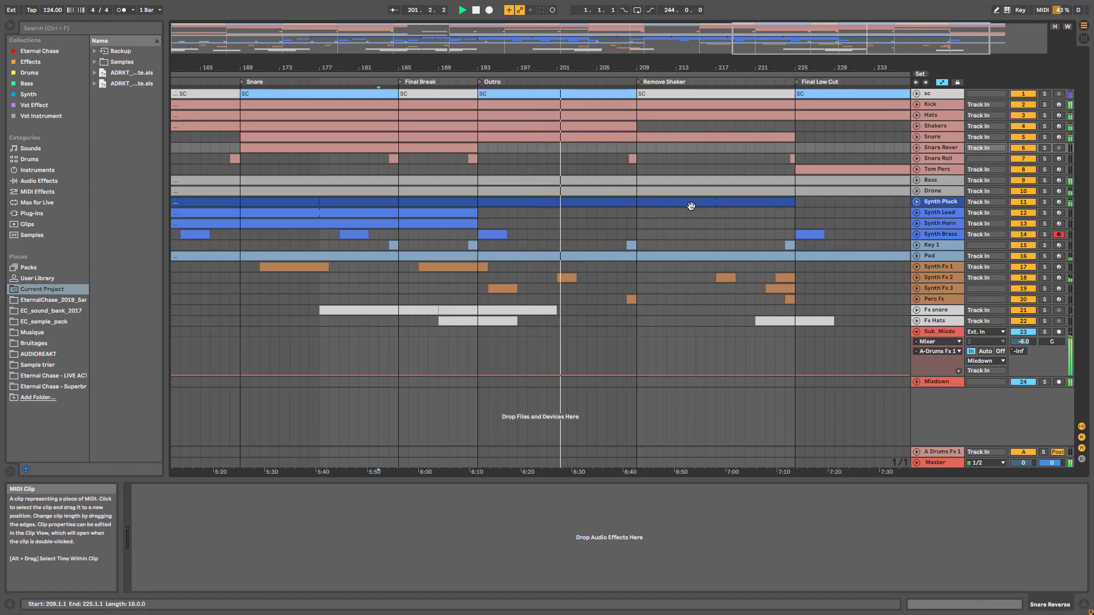
{"action": "left_click", "coordinate": [642, 214]}
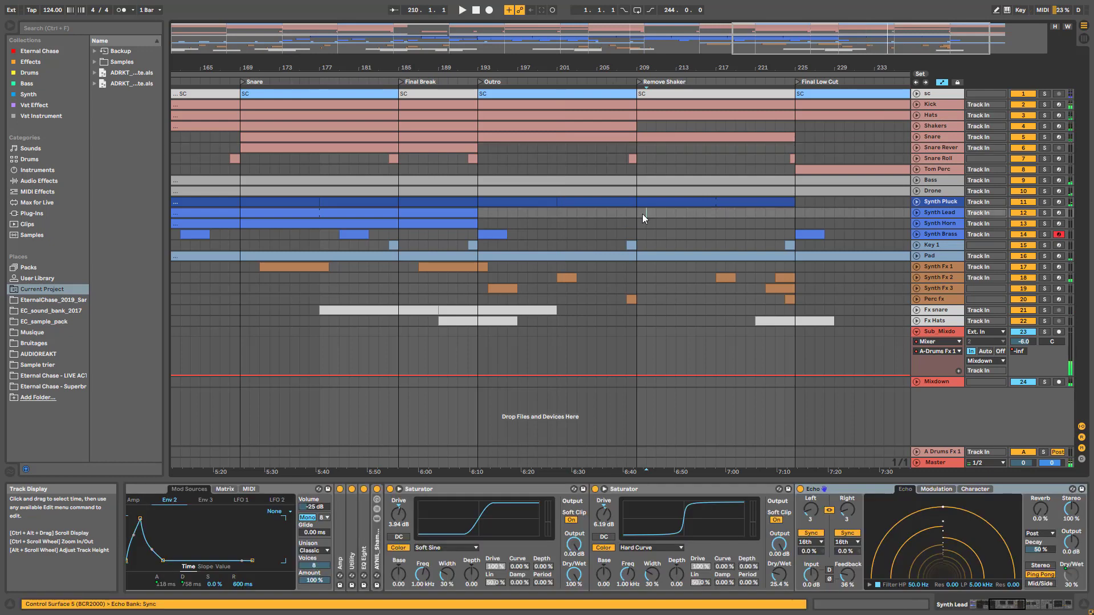
{"action": "key", "text": "space"}
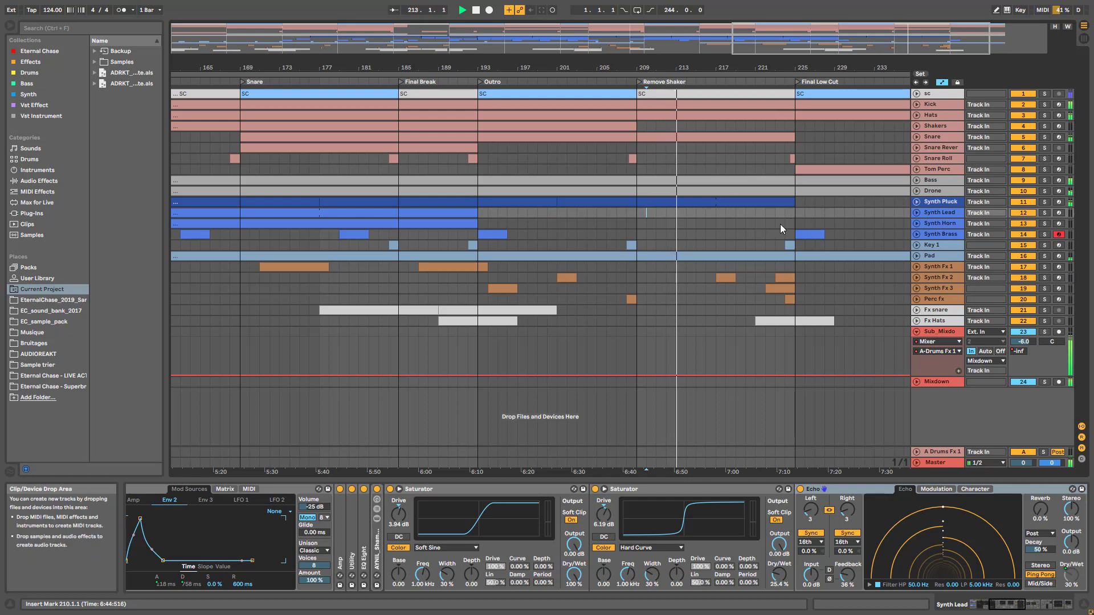
{"action": "key", "text": "space"}
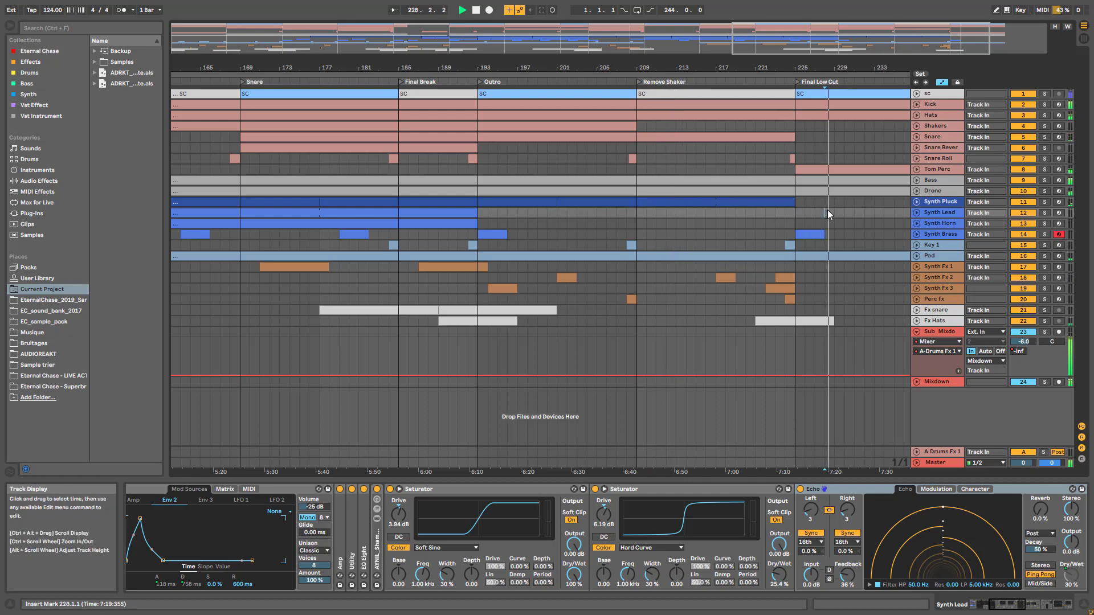
- Examine the Mixdown track's EQ Eight and the Tom Perc clip's end in the Final Low Cut section
{"action": "left_click_drag", "start_coordinate": [773, 40], "coordinate": [773, 35]}
{"action": "mouse_move", "coordinate": [660, 107]}
{"action": "left_mouse_down"}
{"action": "mouse_move", "coordinate": [763, 65]}
{"action": "mouse_move", "coordinate": [814, 107]}
{"action": "mouse_move", "coordinate": [661, 106]}
{"action": "left_mouse_up"}
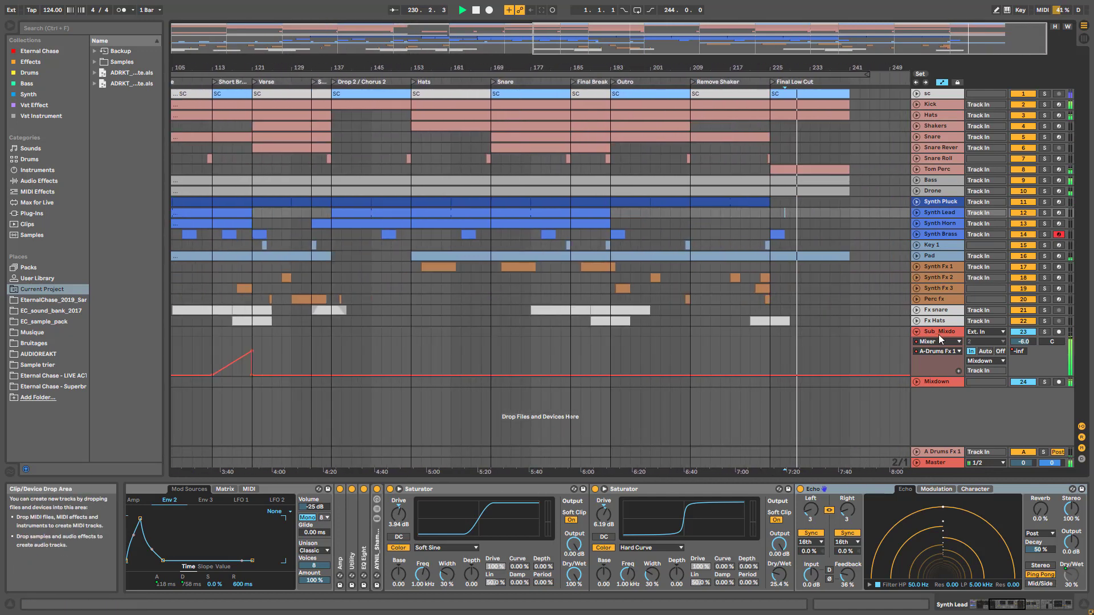
{"action": "left_click", "coordinate": [942, 383]}
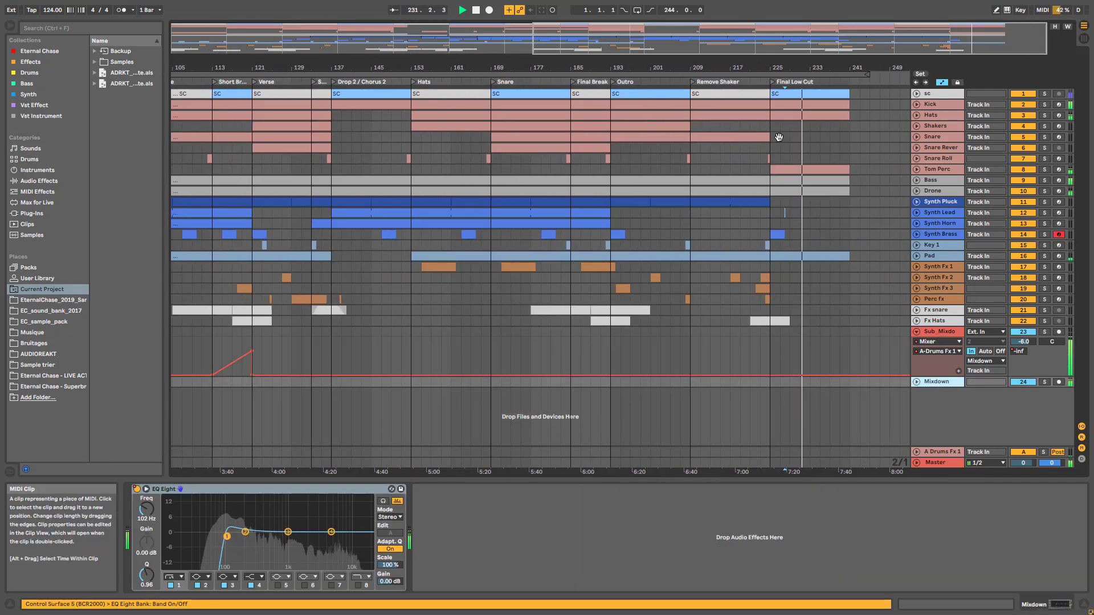
{"action": "left_click", "coordinate": [856, 170]}
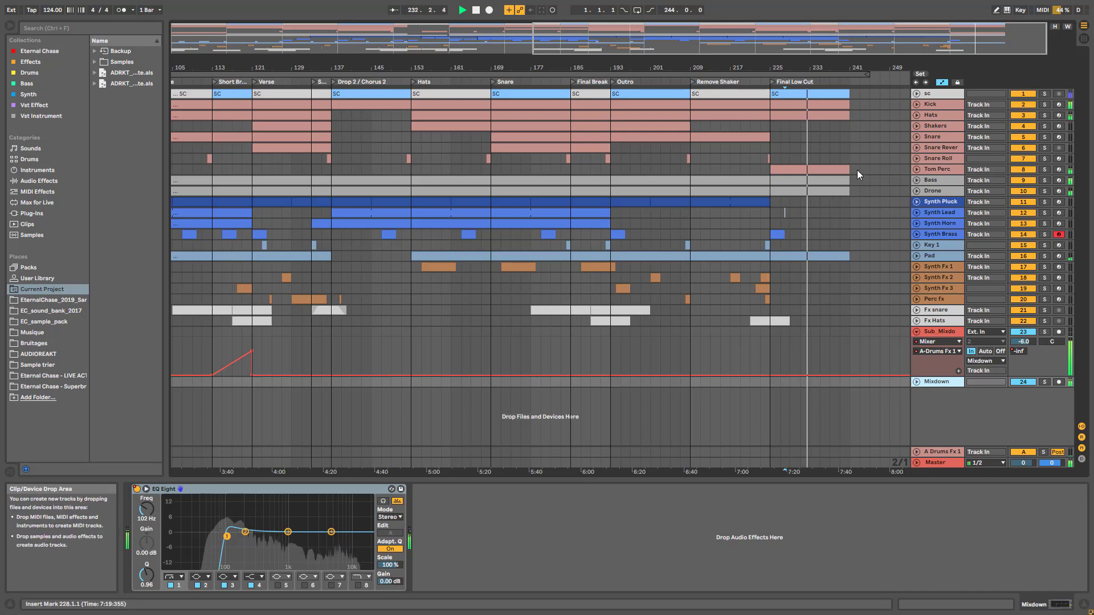
- Unfold the Synth Pluck track and play its CUTOFF automation from bar 209, where the Remove Shaker section begins
{"action": "left_click", "coordinate": [916, 202]}
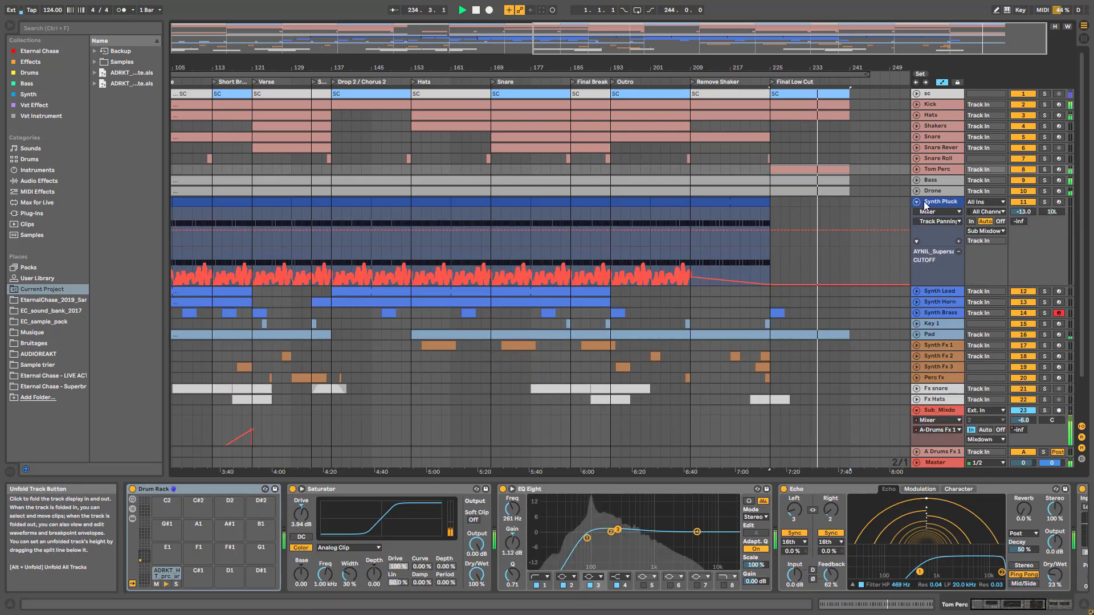
{"action": "left_click", "coordinate": [693, 257]}
{"action": "key", "text": "space"}
{"action": "left_click_drag", "start_coordinate": [724, 56], "coordinate": [739, 194]}
{"action": "key", "text": "space"}
{"action": "left_click", "coordinate": [558, 113]}
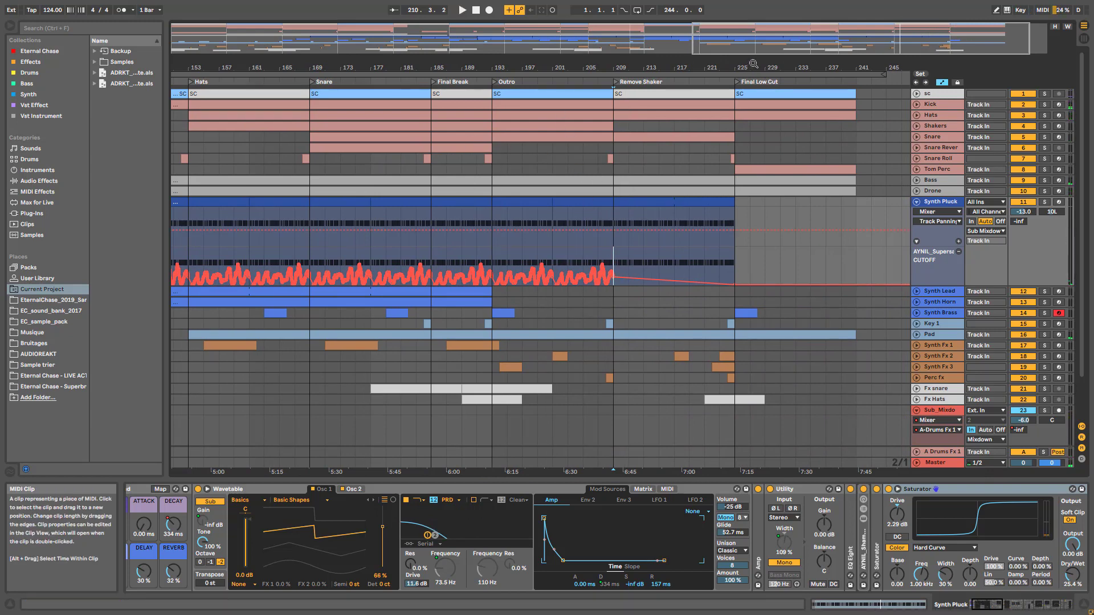
- Show the whole arrangement from the Intro to the Final Low Cut with the Synth Pluck and Sub_Mixdown tracks folded
{"action": "left_click_drag", "start_coordinate": [752, 56], "coordinate": [490, 109]}
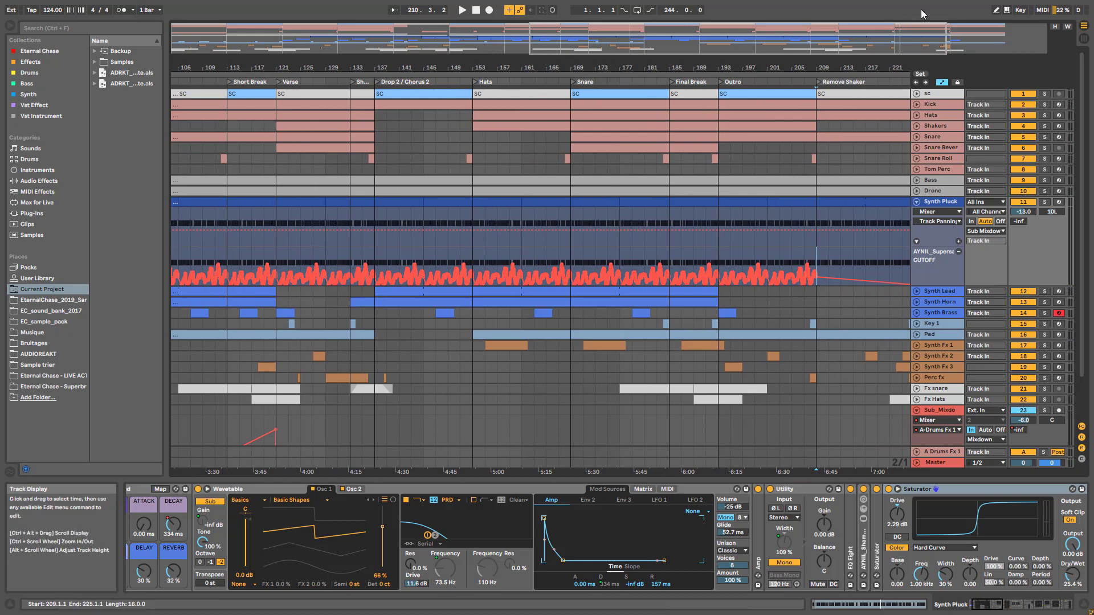
{"action": "left_click_drag", "start_coordinate": [648, 52], "coordinate": [704, 66]}
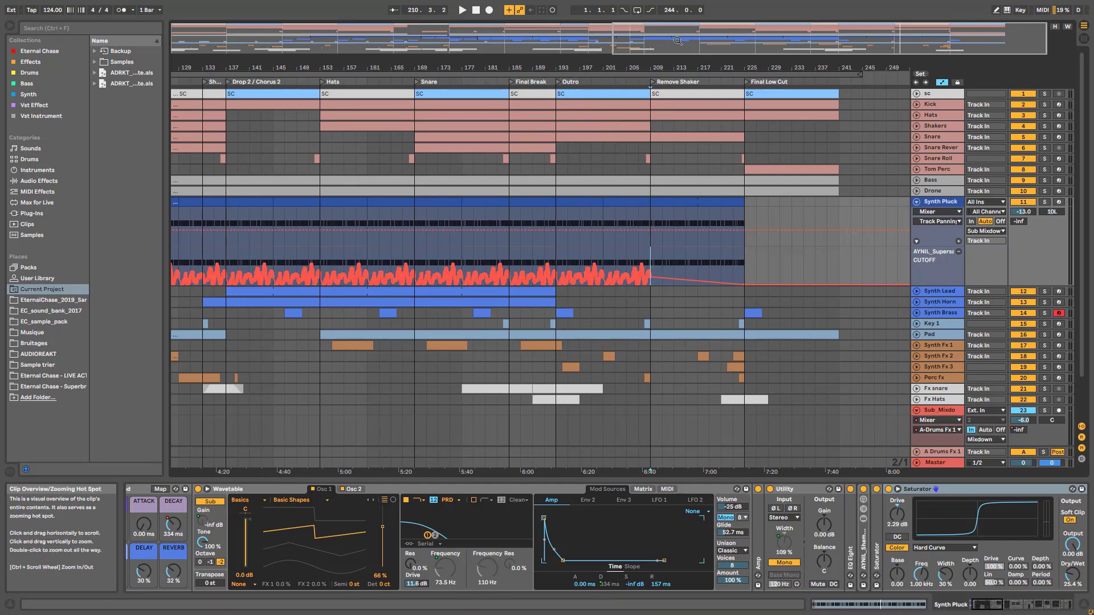
{"action": "left_click_drag", "start_coordinate": [632, 48], "coordinate": [723, 58]}
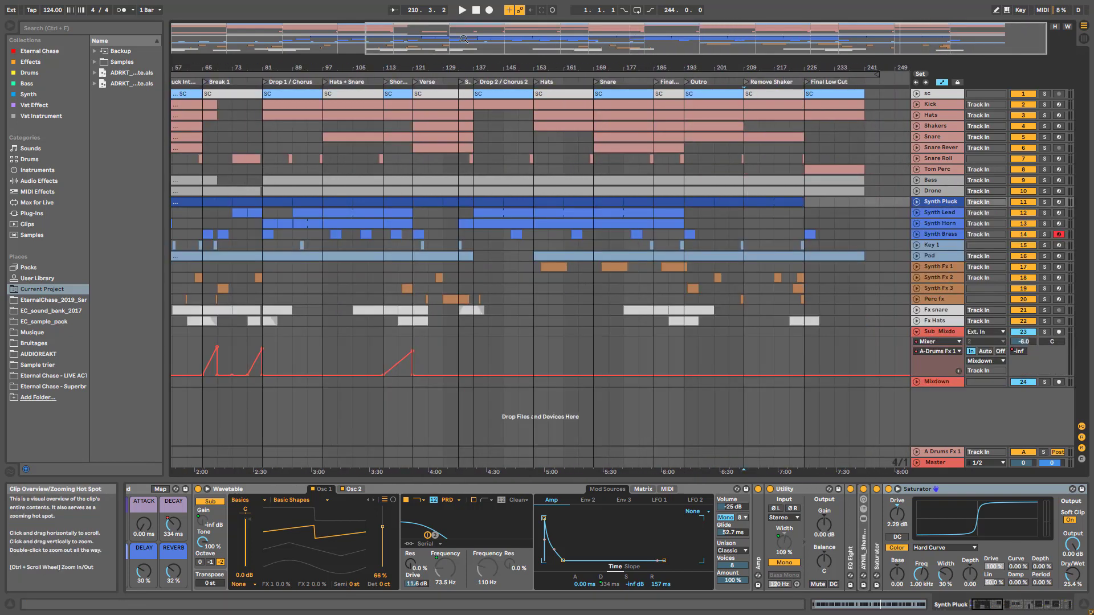
{"action": "left_click_drag", "start_coordinate": [464, 39], "coordinate": [464, 28]}
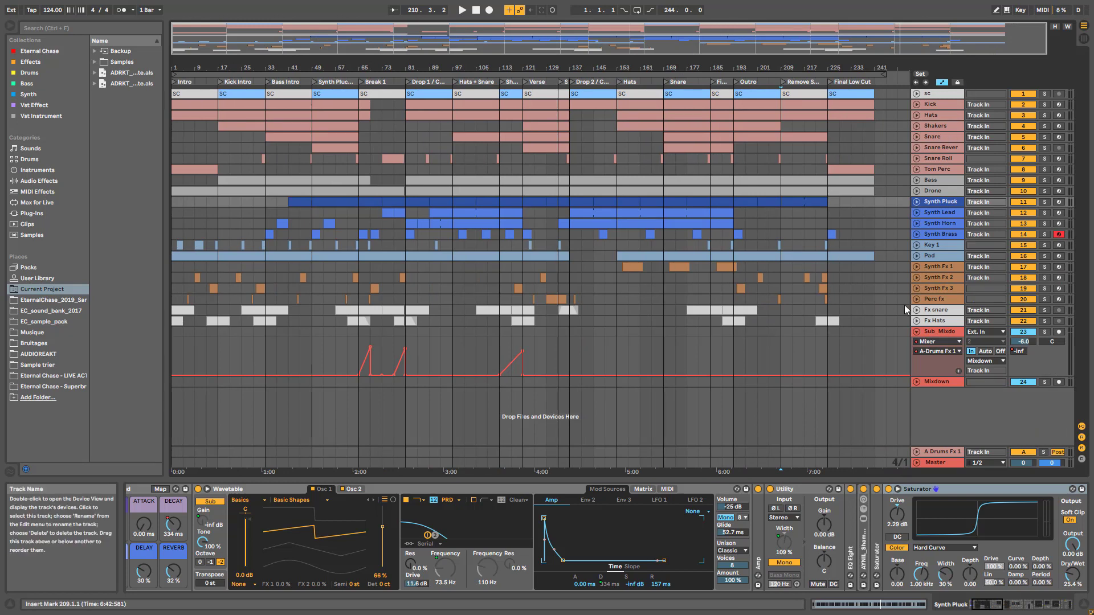
{"action": "left_click", "coordinate": [916, 332]}
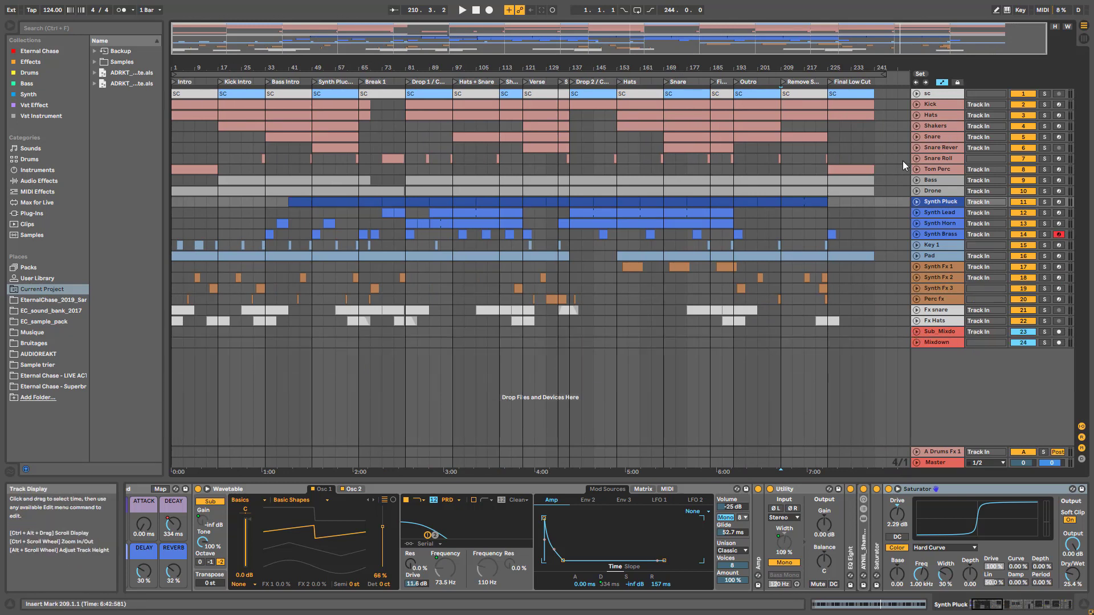
- Unfold the Hats track and open the notes of its Intro clip
{"action": "left_click", "coordinate": [917, 116]}
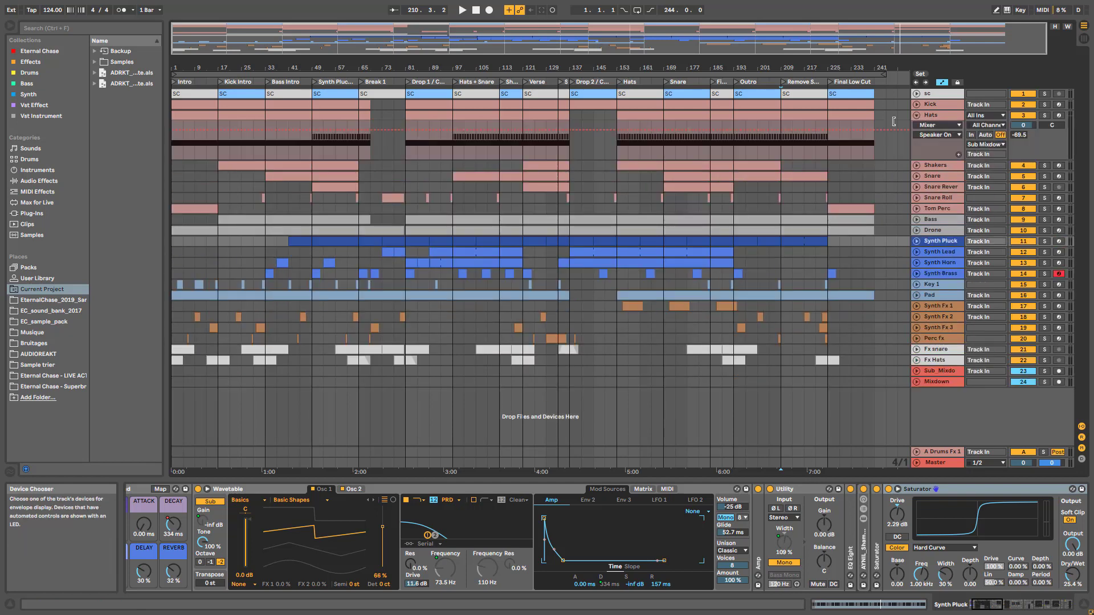
{"action": "left_click", "coordinate": [944, 118]}
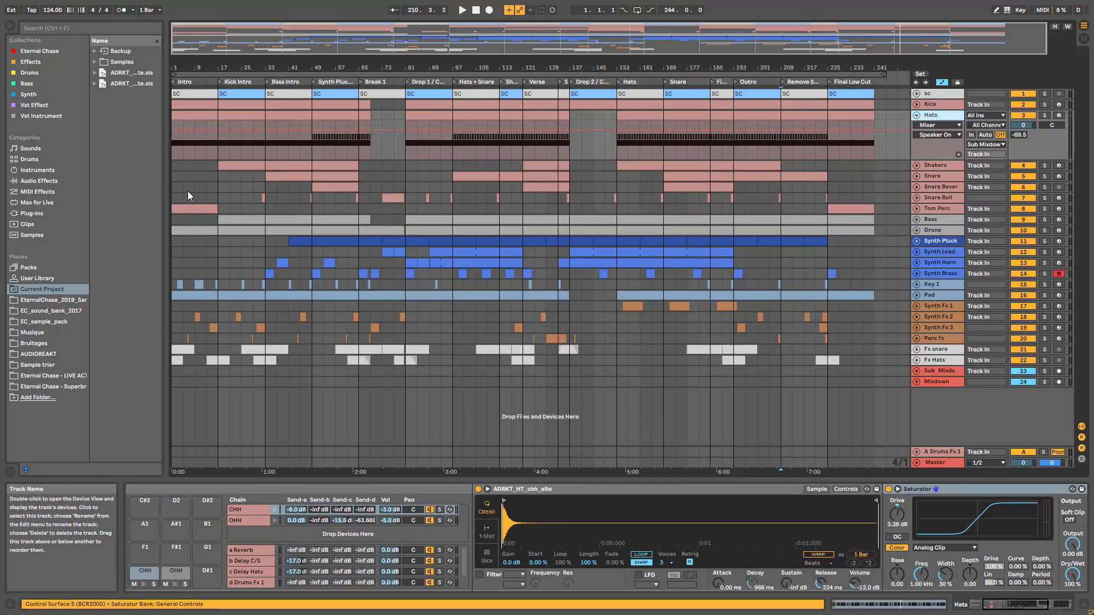
{"action": "left_click", "coordinate": [188, 116]}
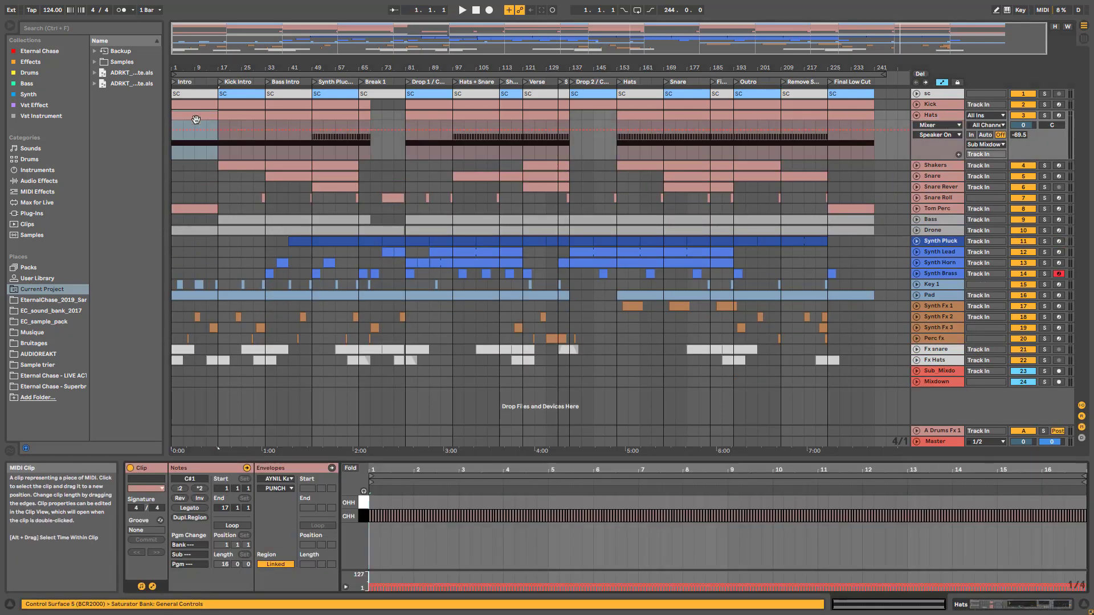
{"action": "left_click", "coordinate": [927, 118]}
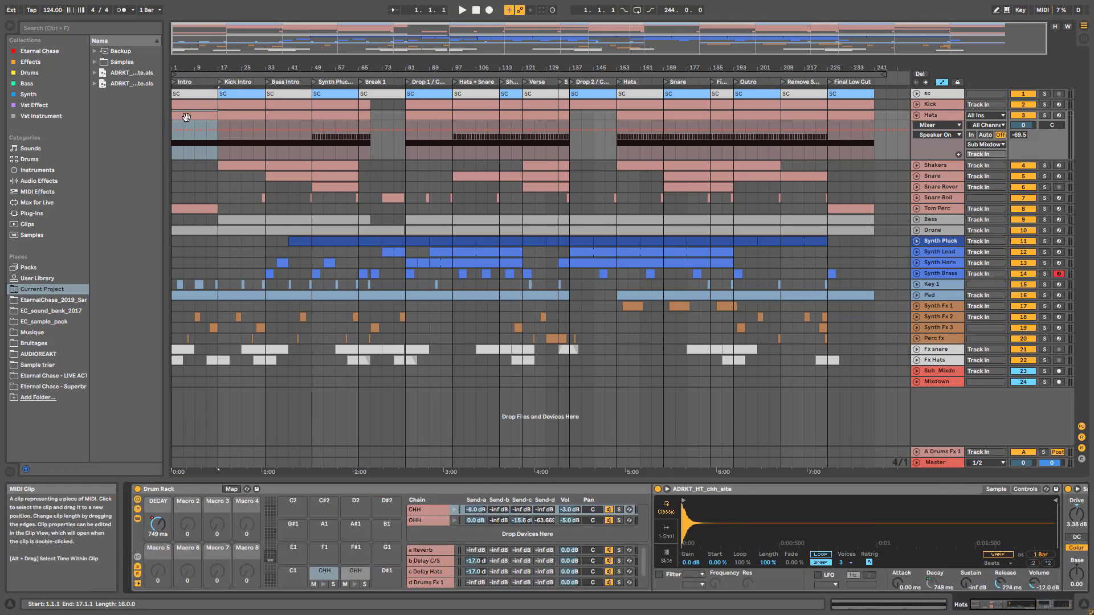
{"action": "left_click", "coordinate": [186, 116]}
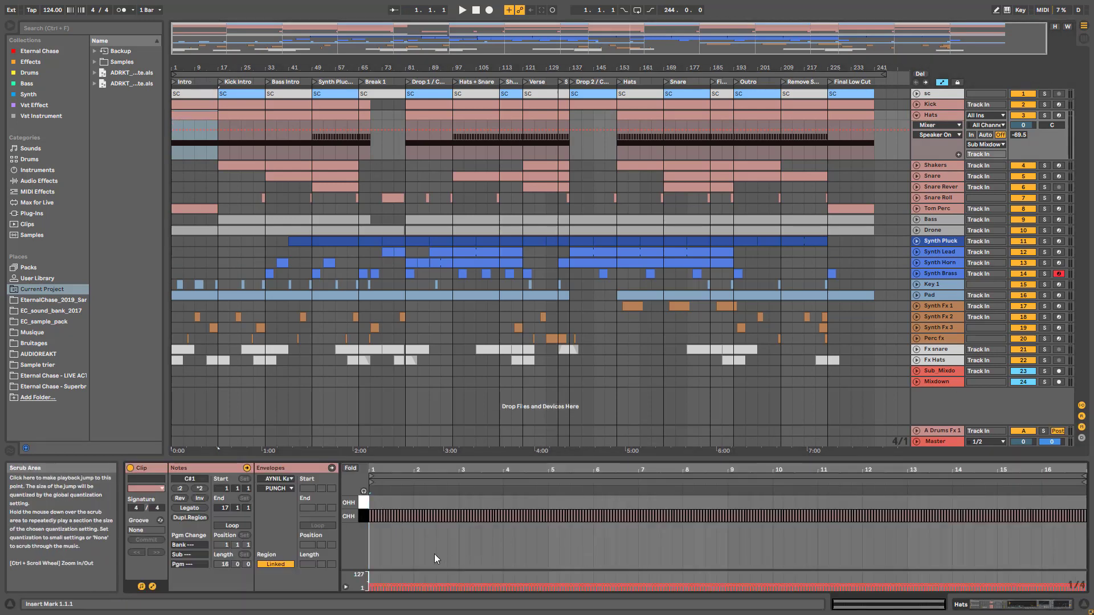
- Solo the Hats track and play it from bar 1 with the Drum Rack's DECAY automation displayed over the Intro
{"action": "left_click", "coordinate": [1044, 115]}
{"action": "key", "text": "space"}
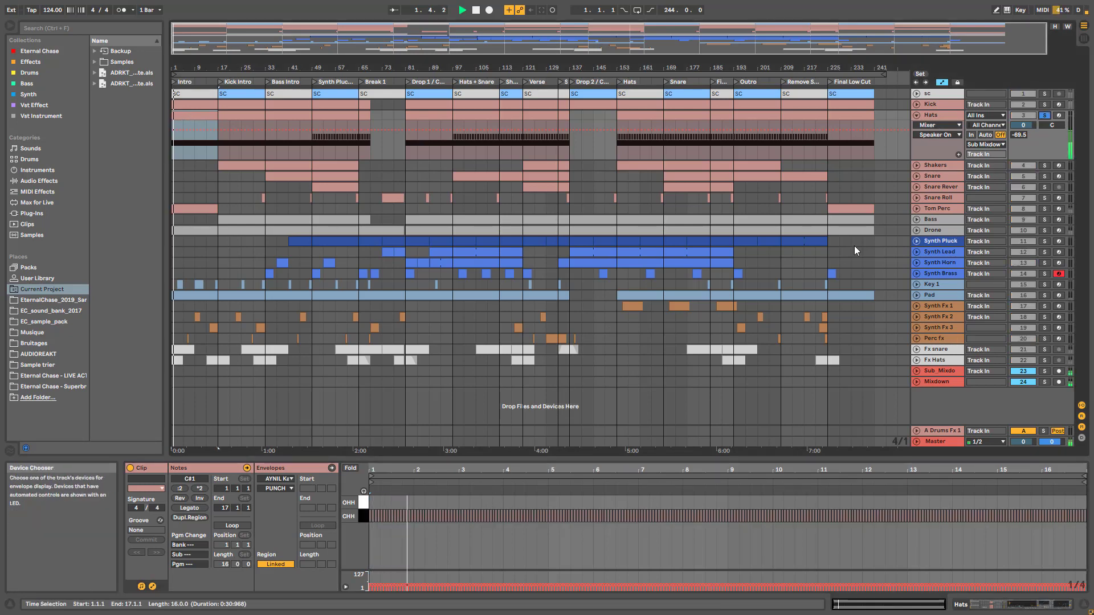
{"action": "left_click", "coordinate": [944, 115]}
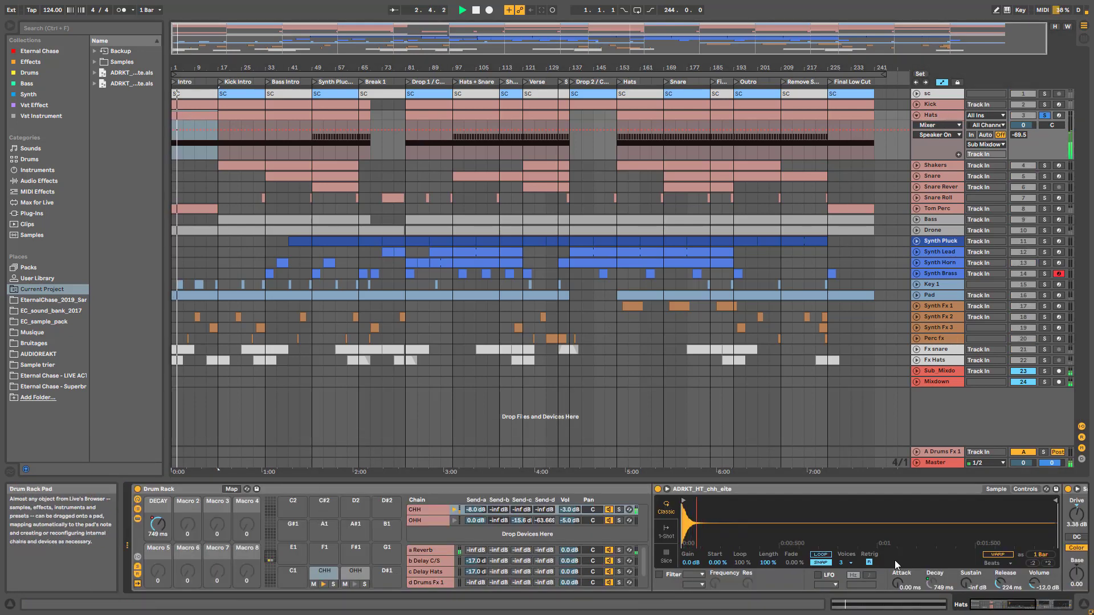
{"action": "left_click", "coordinate": [158, 524]}
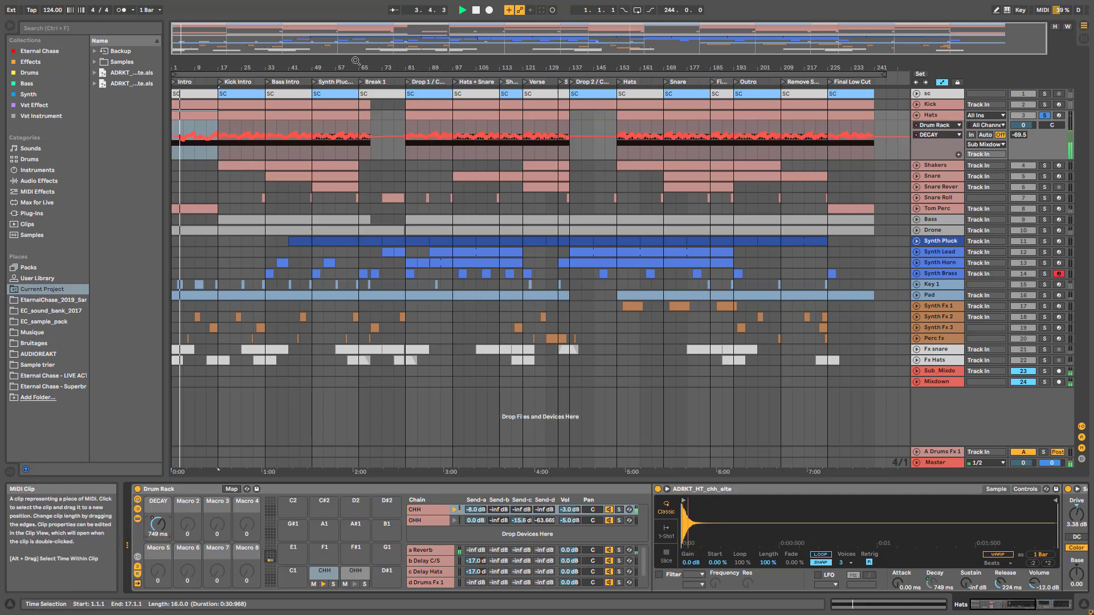
{"action": "left_click_drag", "start_coordinate": [244, 44], "coordinate": [244, 68]}
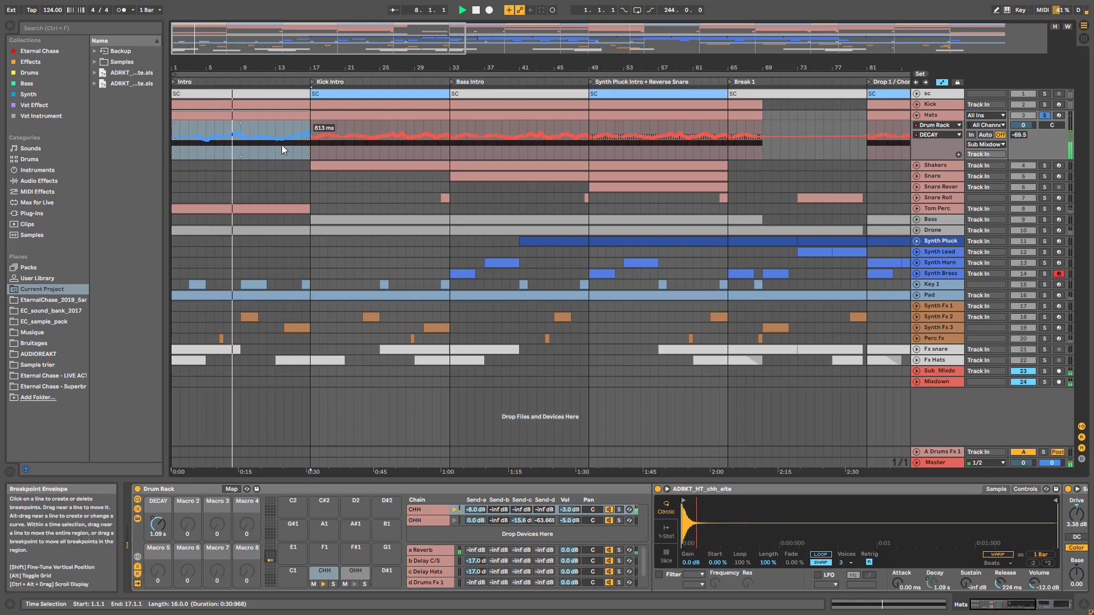
{"action": "key", "text": "space"}
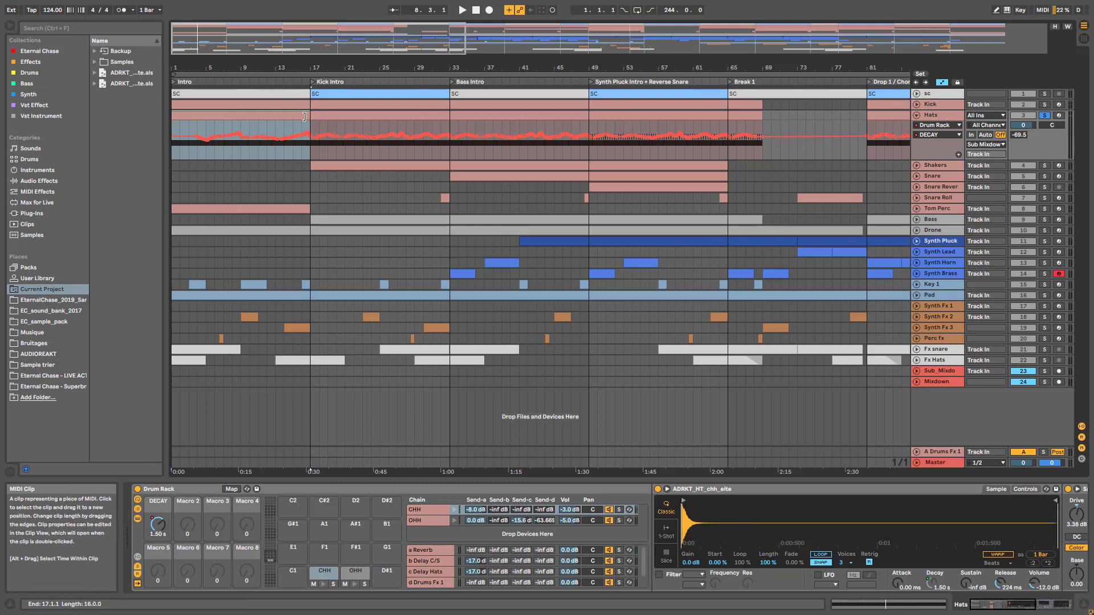
- Play the soloed hats from bar 18 in the Kick Intro, and finish by unsoloing and folding the Hats track
{"action": "left_click", "coordinate": [328, 112]}
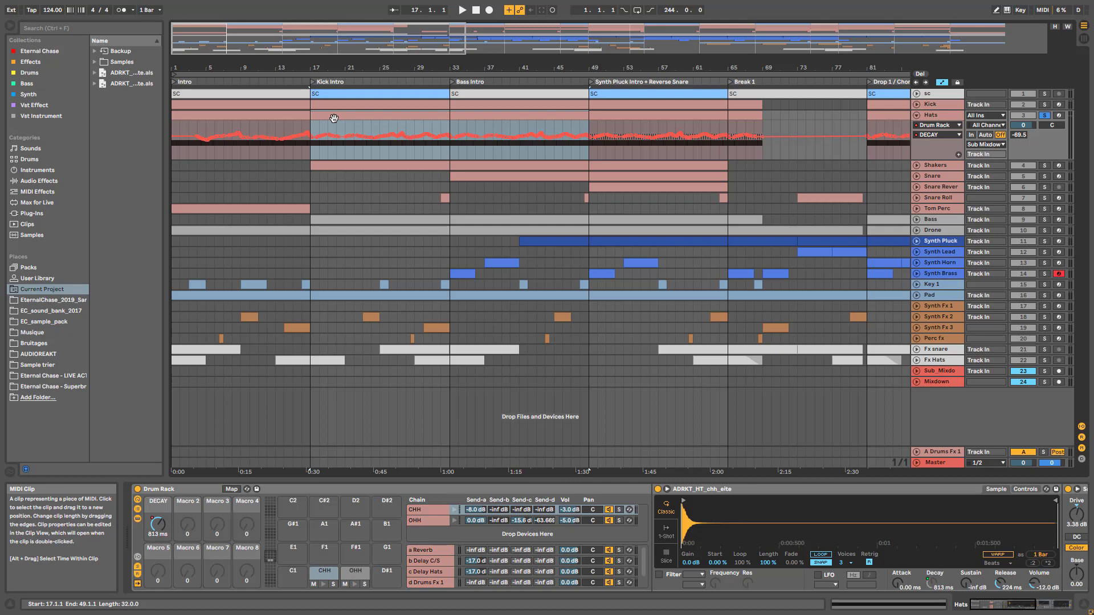
{"action": "left_click", "coordinate": [320, 149]}
{"action": "key", "text": "space"}
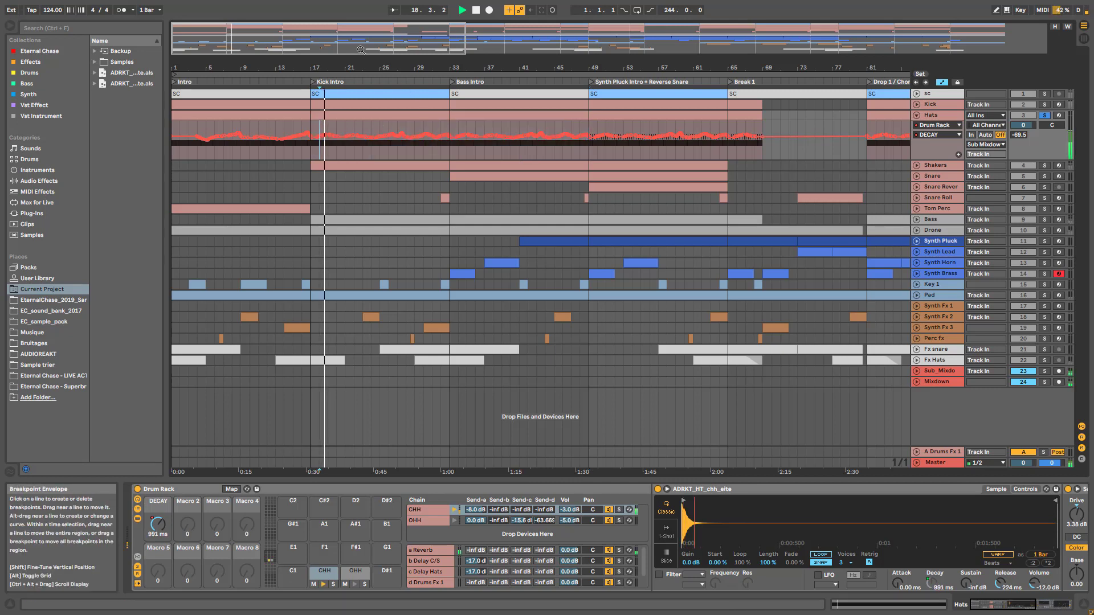
{"action": "left_click_drag", "start_coordinate": [361, 35], "coordinate": [320, 50]}
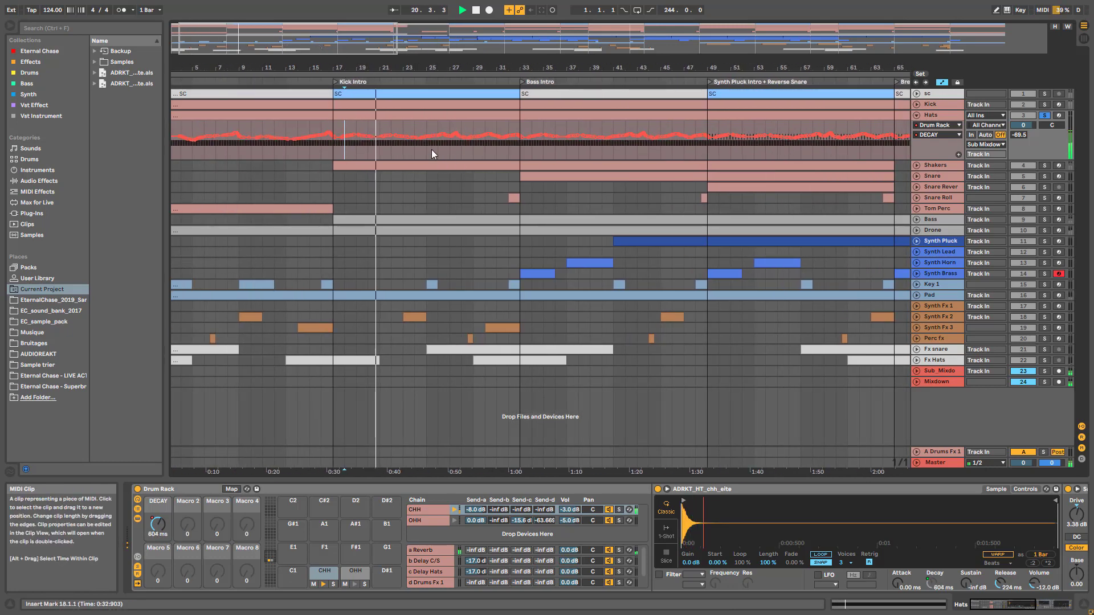
{"action": "left_click", "coordinate": [1042, 117]}
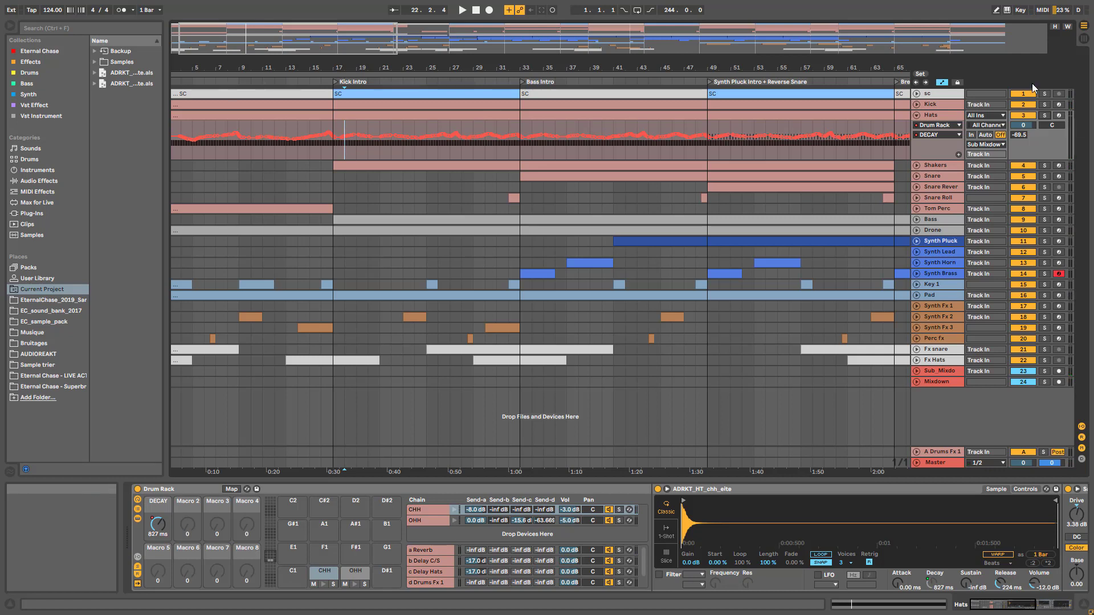
{"action": "left_click", "coordinate": [916, 115]}
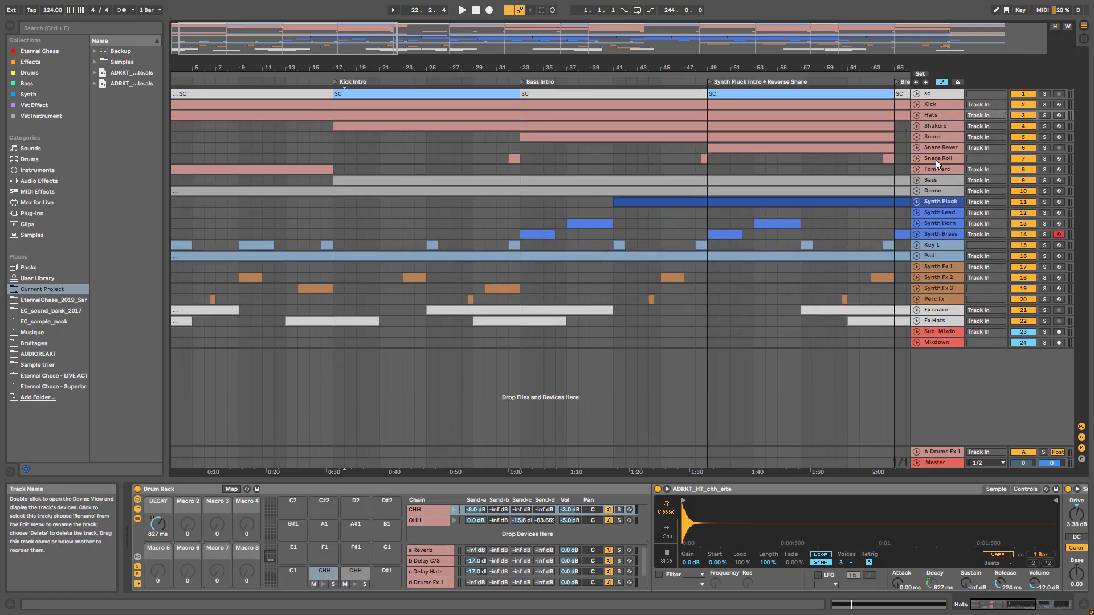
- Unfold the Synth Pluck track, show its devices and examine the CUTOFF automation in detail around bars 84 to 101
{"action": "left_click", "coordinate": [916, 202]}
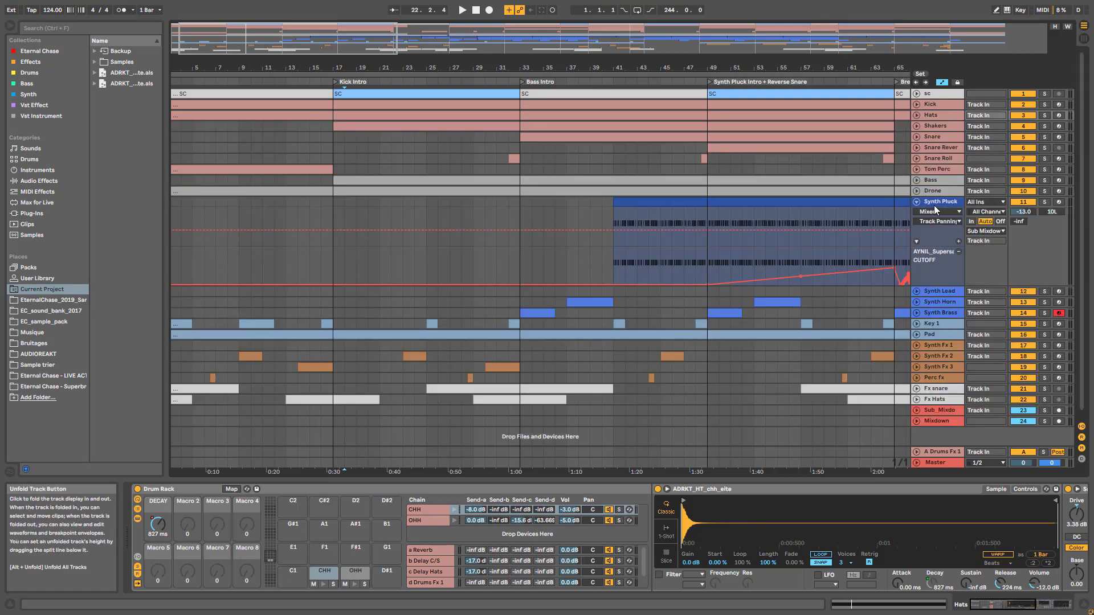
{"action": "left_click", "coordinate": [933, 202]}
{"action": "left_click_drag", "start_coordinate": [658, 67], "coordinate": [172, 111]}
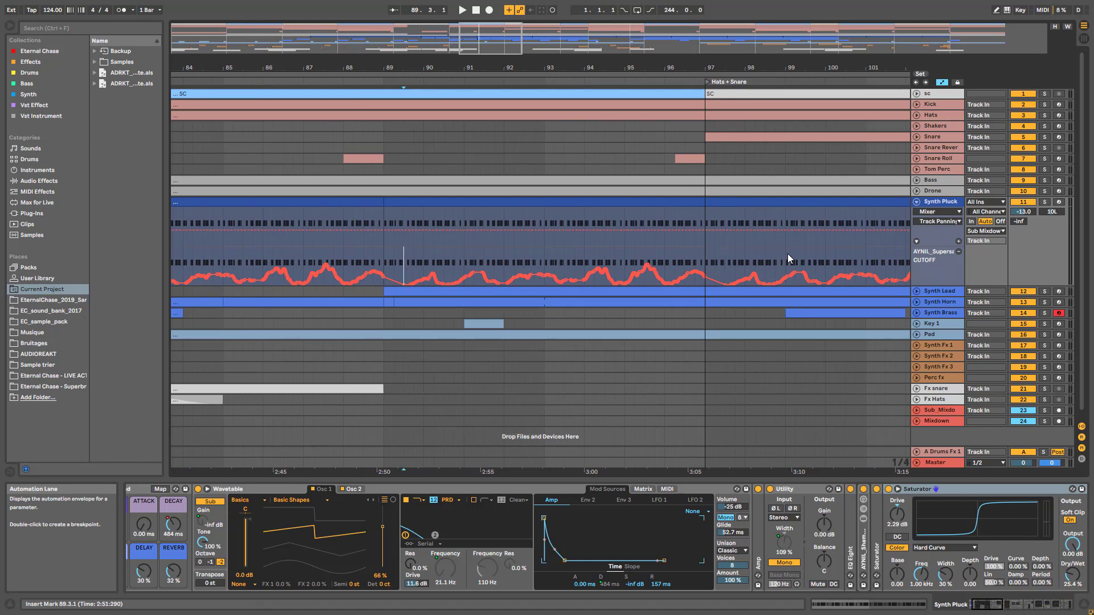
- Solo the Synth Pluck track, play it from bar 89 and display its CUTOFF automation in the main lane
{"action": "left_click", "coordinate": [1044, 202]}
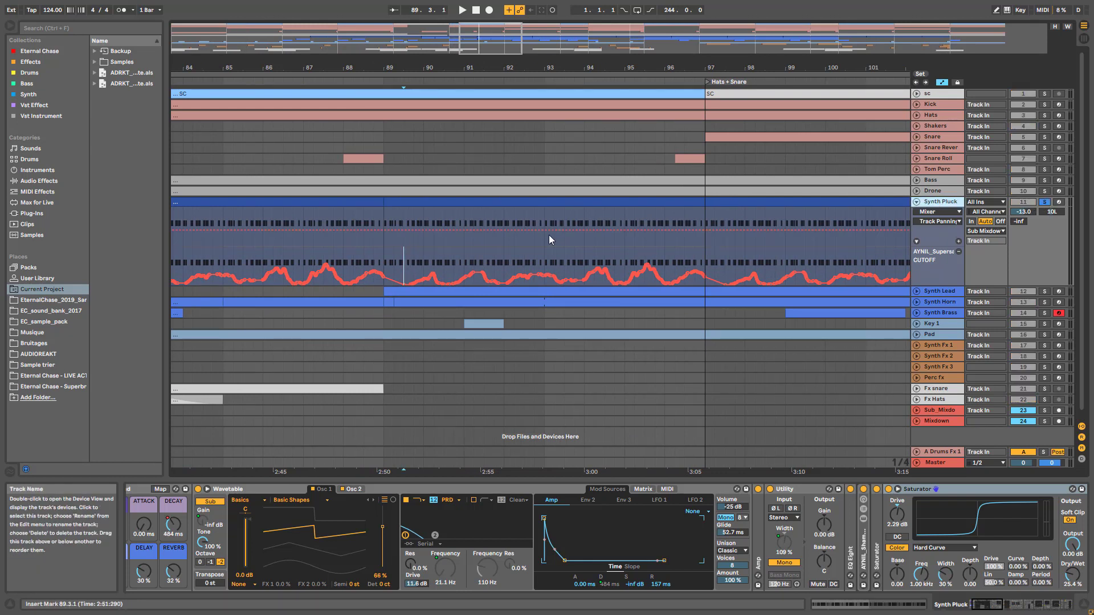
{"action": "key", "text": "space"}
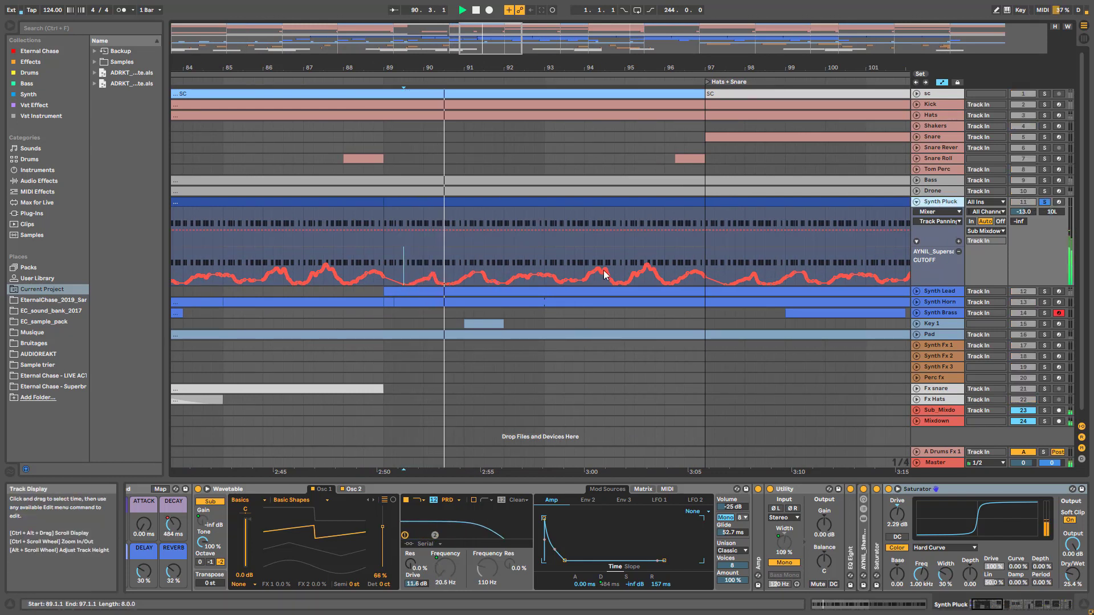
{"action": "mouse_move", "coordinate": [605, 275]}
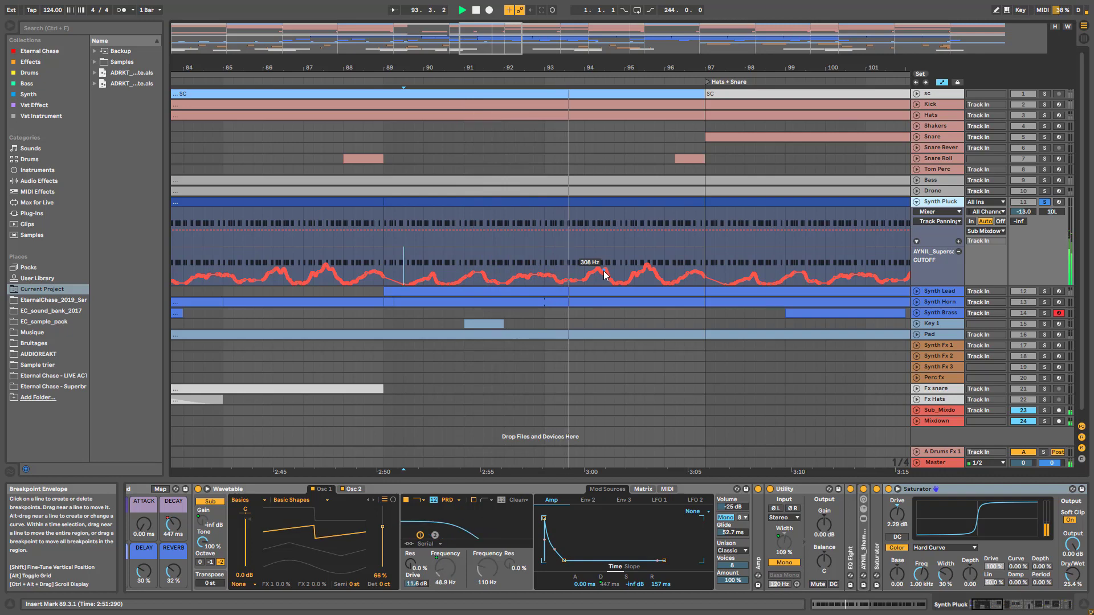
{"action": "left_click", "coordinate": [934, 221]}
{"action": "left_click", "coordinate": [940, 227]}
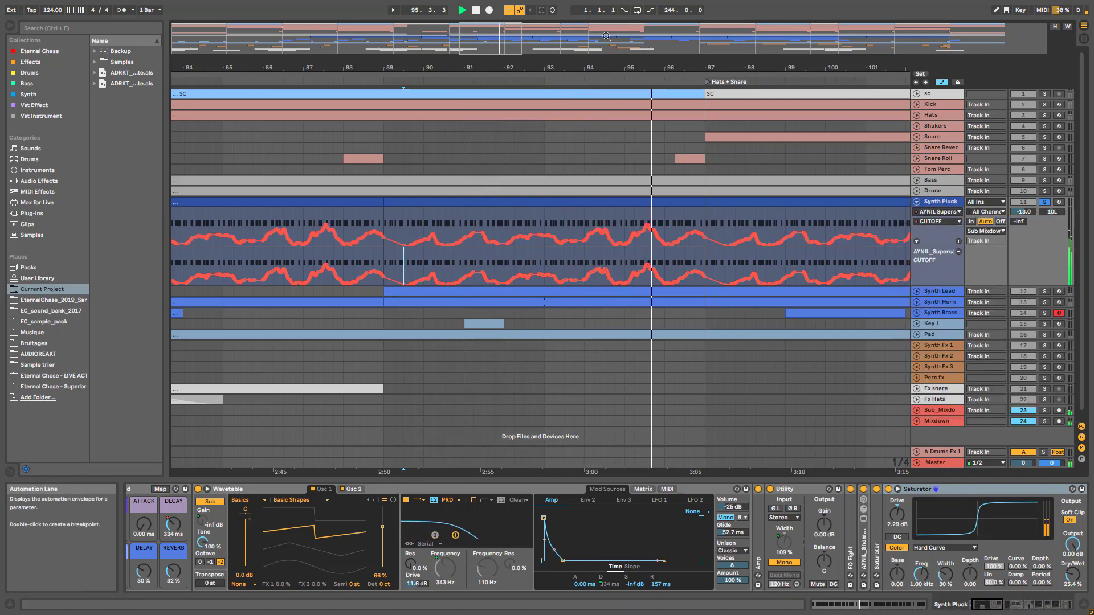
{"action": "mouse_move", "coordinate": [370, 67]}
{"action": "left_mouse_down"}
{"action": "mouse_move", "coordinate": [370, 46]}
{"action": "mouse_move", "coordinate": [370, 57]}
{"action": "left_mouse_up"}
{"action": "key", "text": "space"}
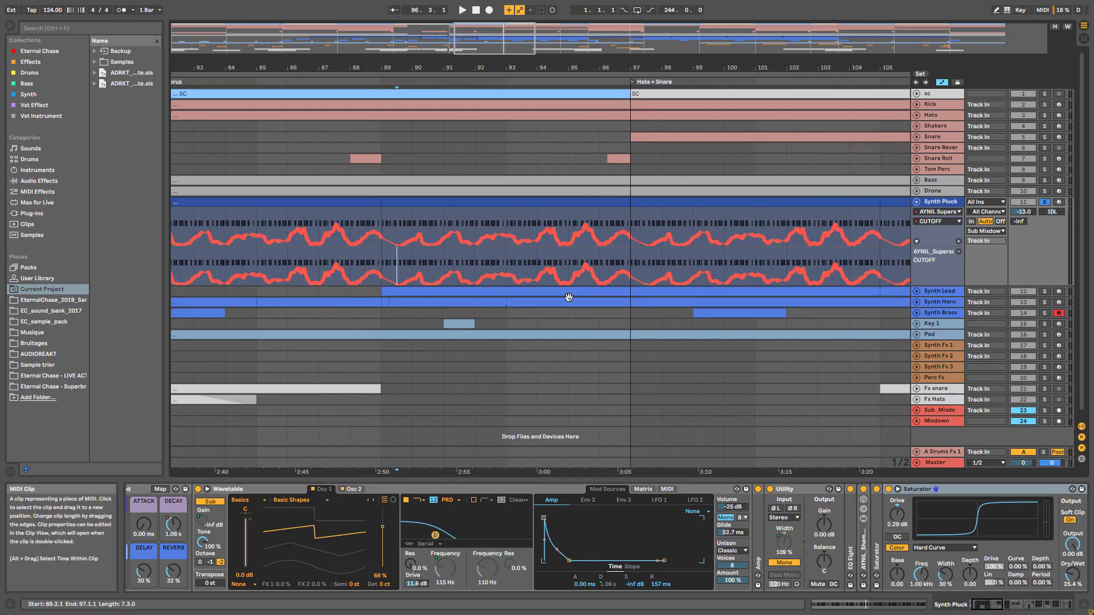
- Replay the soloed pluck from bar 89 with its DECAY automation displayed, and finish by folding the Synth Pluck track
{"action": "key", "text": "space"}
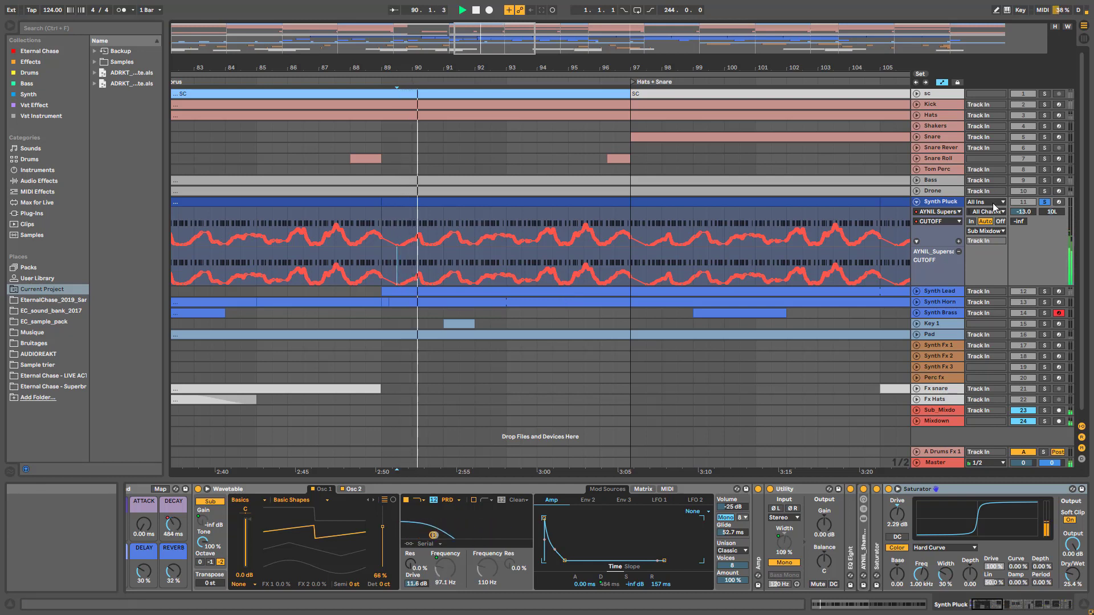
{"action": "left_click", "coordinate": [955, 227]}
{"action": "left_click", "coordinate": [931, 264]}
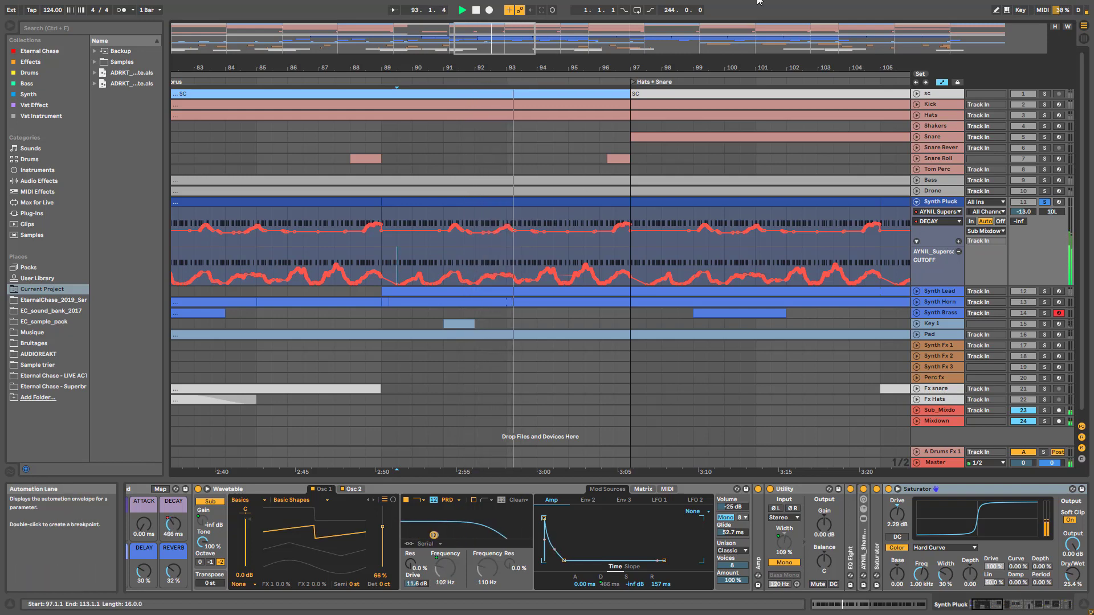
{"action": "key", "text": "space"}
{"action": "left_click_drag", "start_coordinate": [507, 38], "coordinate": [507, 25]}
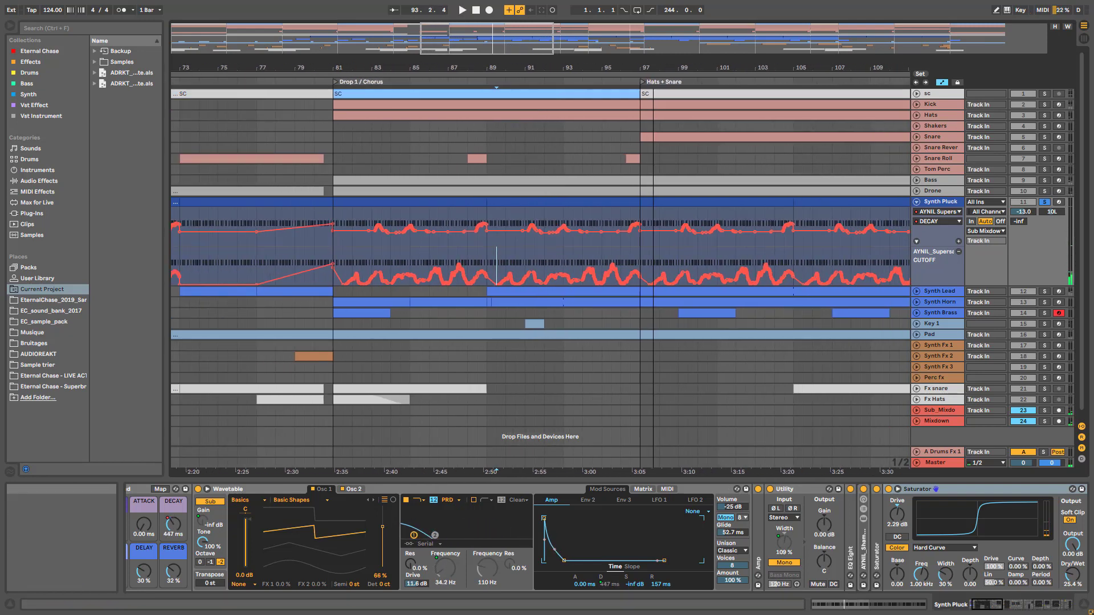
{"action": "left_click_drag", "start_coordinate": [652, 68], "coordinate": [653, 36]}
{"action": "left_click", "coordinate": [916, 202]}
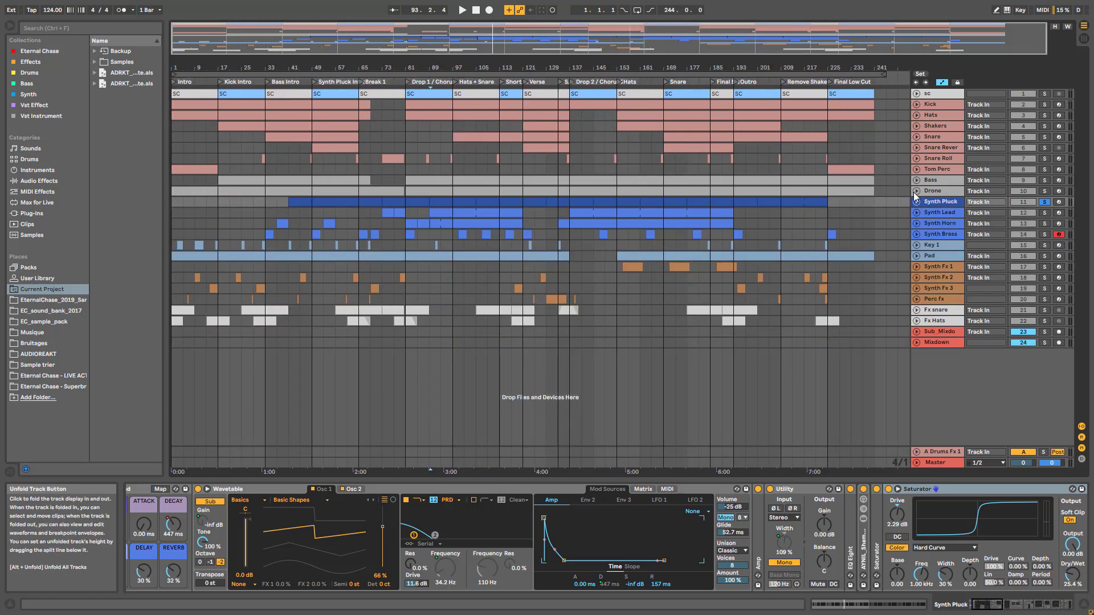
- Unfold the Drone track and examine its CUTOFF automation across the Intro, placing the insert marker in bar 4
{"action": "left_click", "coordinate": [916, 191]}
{"action": "left_click", "coordinate": [923, 201]}
{"action": "left_click", "coordinate": [923, 220]}
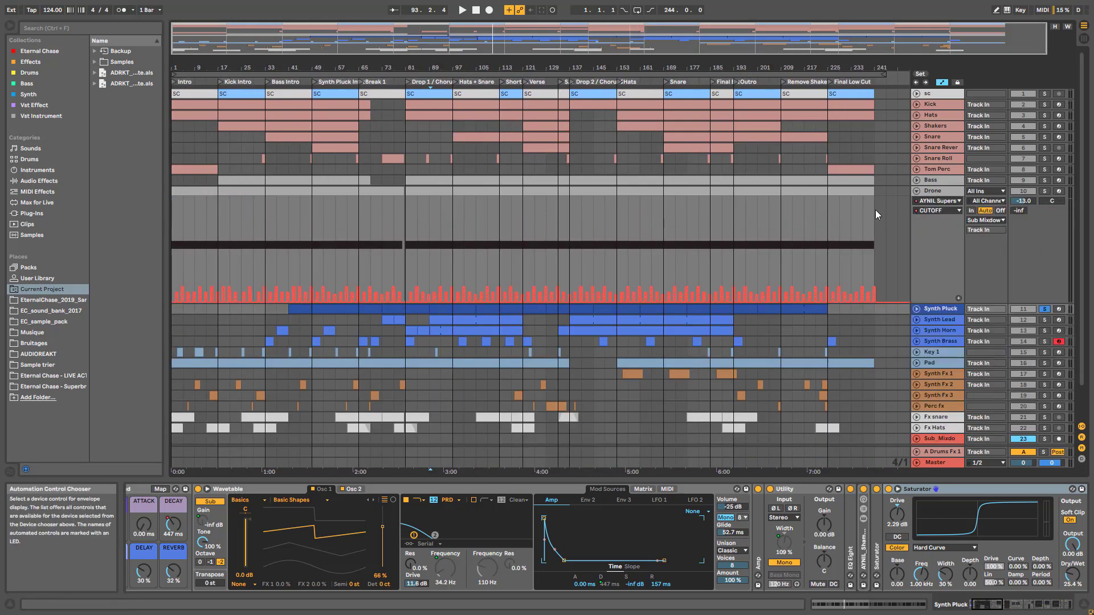
{"action": "mouse_move", "coordinate": [290, 61]}
{"action": "left_mouse_down"}
{"action": "mouse_move", "coordinate": [296, 91]}
{"action": "mouse_move", "coordinate": [325, 114]}
{"action": "mouse_move", "coordinate": [317, 111]}
{"action": "left_mouse_up"}
{"action": "left_click", "coordinate": [337, 227]}
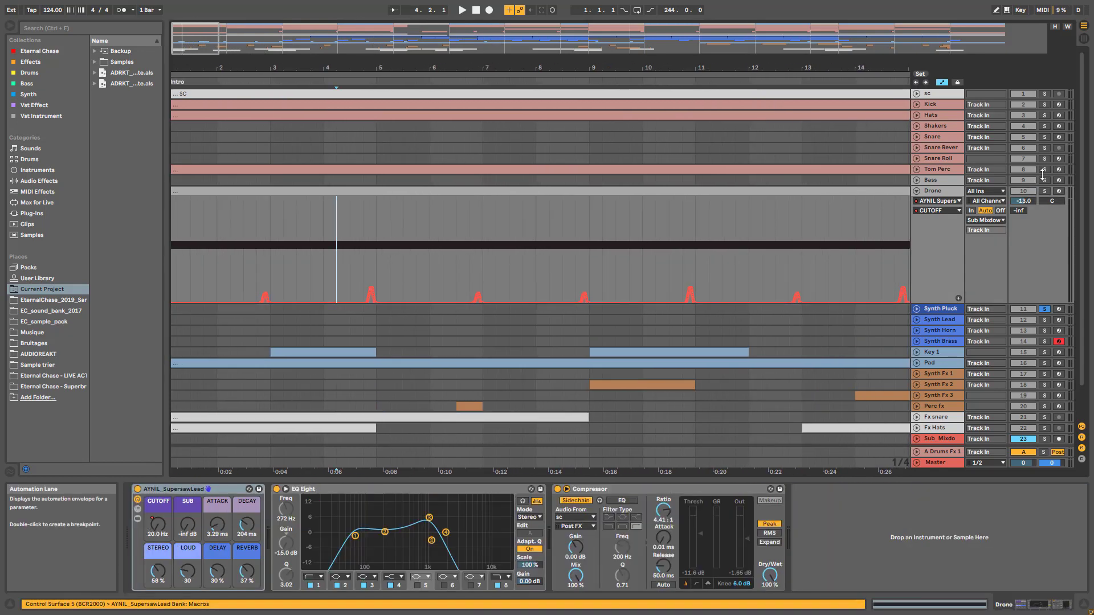
- Solo the Drone track, play it briefly from bar 4 and unsolo it
{"action": "left_click", "coordinate": [1044, 192]}
{"action": "key", "text": "space"}
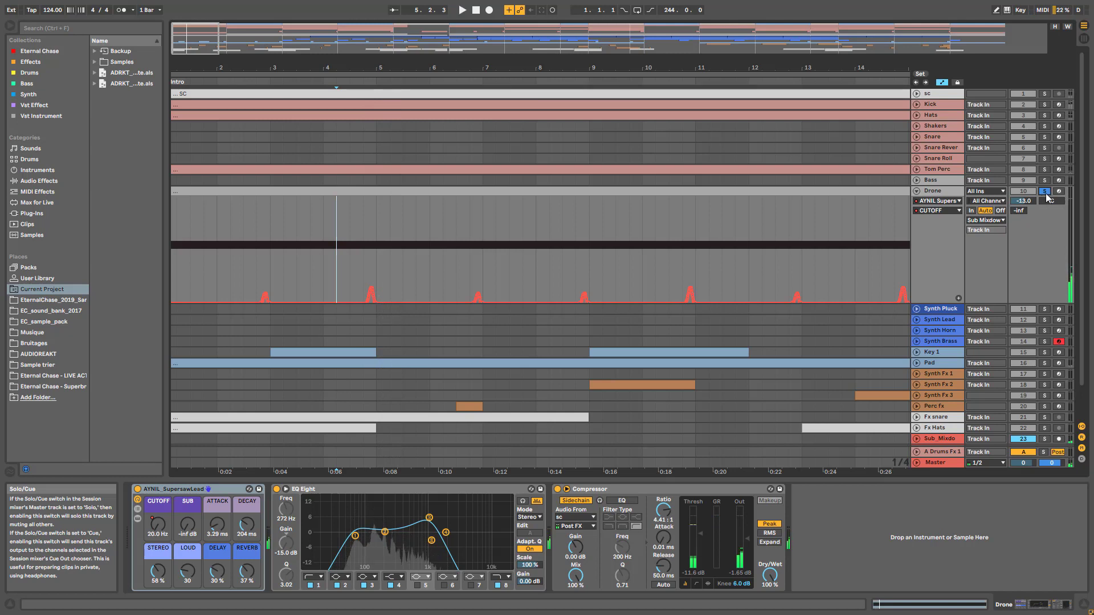
{"action": "left_click", "coordinate": [1046, 194]}
- Play the full mix from bar 3 with the Drone's CUTOFF automation displayed, and finish by folding the Drone track
{"action": "left_click", "coordinate": [287, 285]}
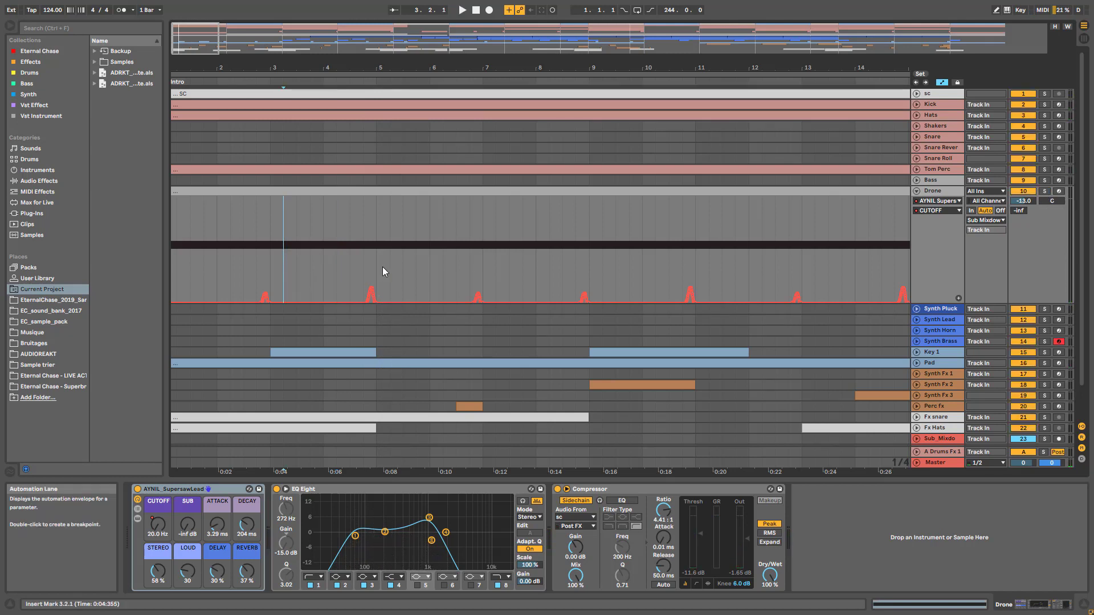
{"action": "key", "text": "space"}
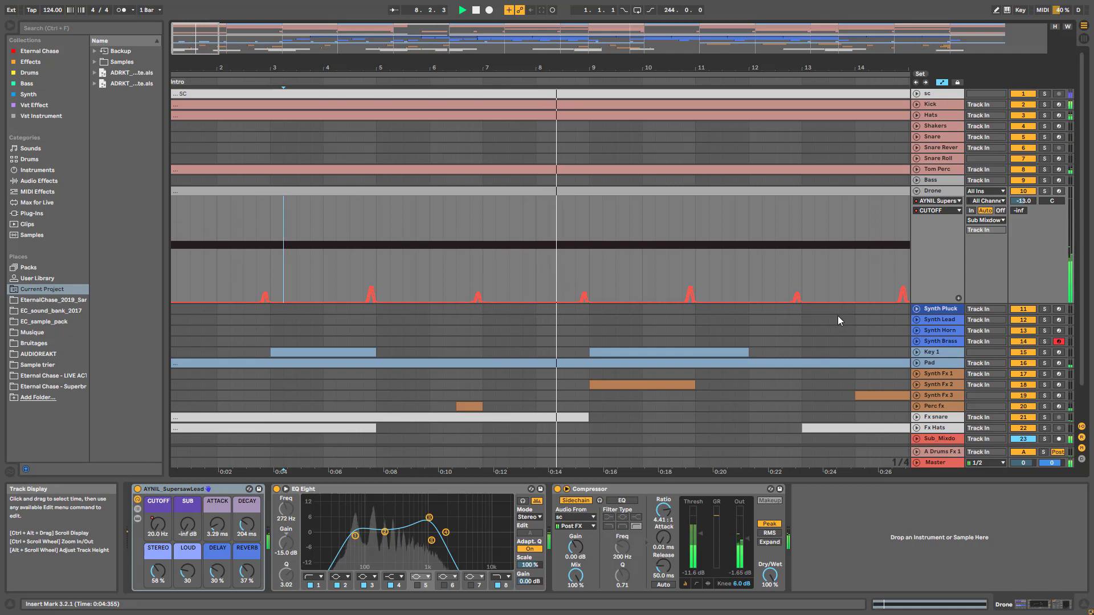
{"action": "left_click", "coordinate": [680, 279]}
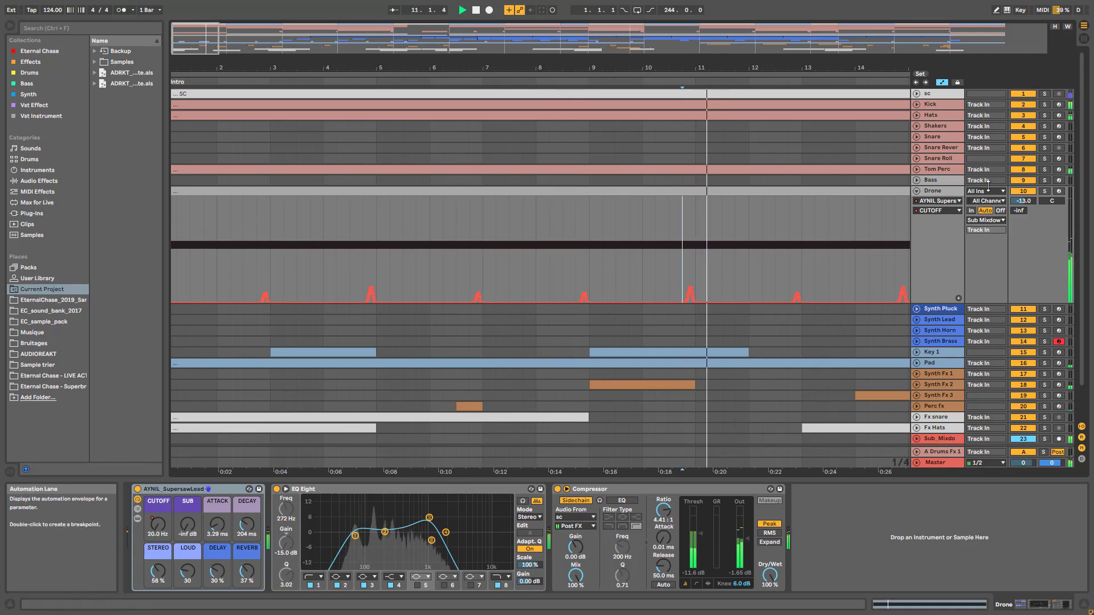
{"action": "key", "text": "space"}
{"action": "left_click", "coordinate": [916, 190]}
- Unfold the Key 1 track, show its devices and display the Utility's Balance automation across the intro sections
{"action": "left_click_drag", "start_coordinate": [612, 37], "coordinate": [429, 41]}
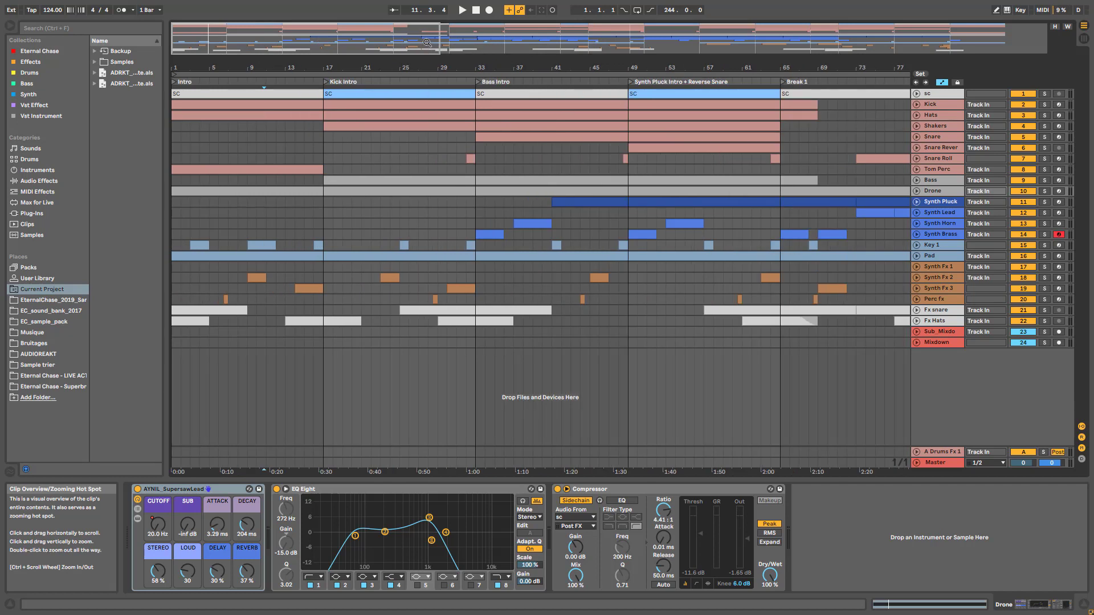
{"action": "left_click_drag", "start_coordinate": [426, 43], "coordinate": [426, 33]}
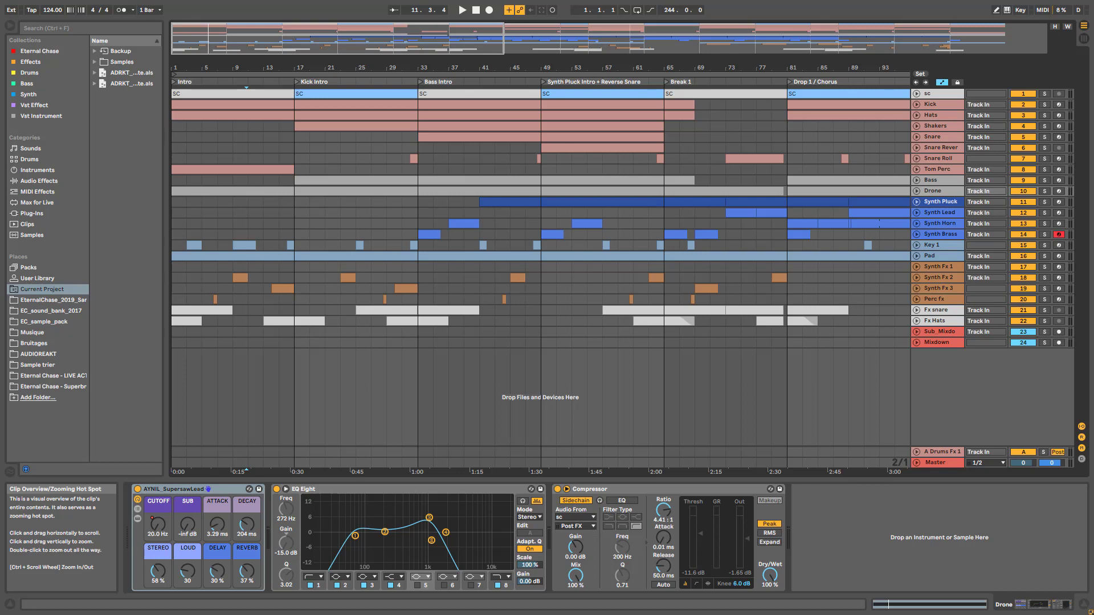
{"action": "key", "text": "plus"}
{"action": "key", "text": "plus"}
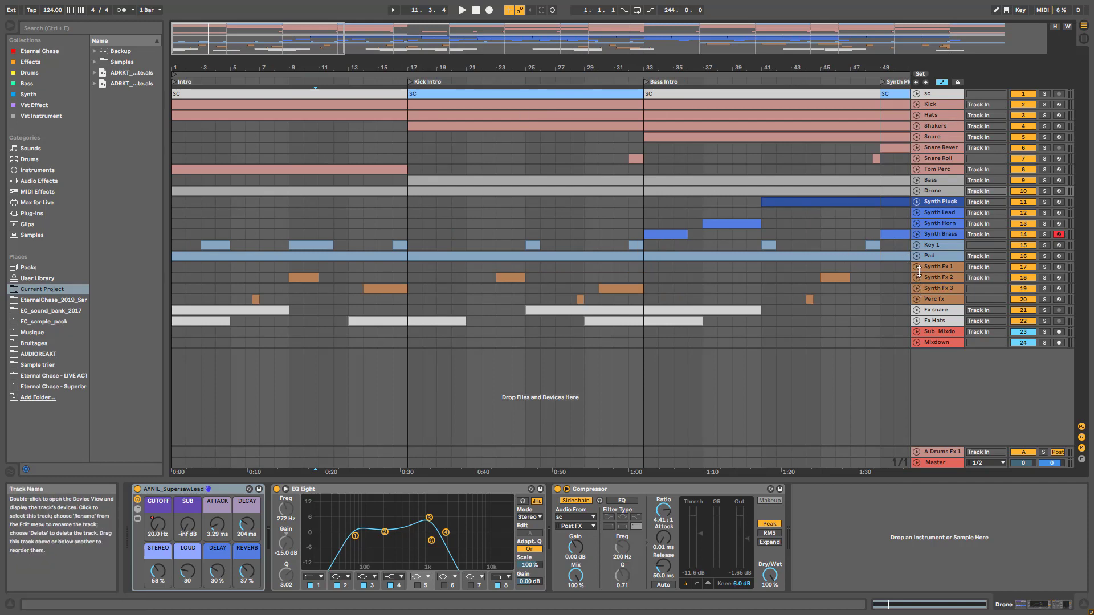
{"action": "left_click", "coordinate": [916, 246]}
{"action": "left_click", "coordinate": [930, 251]}
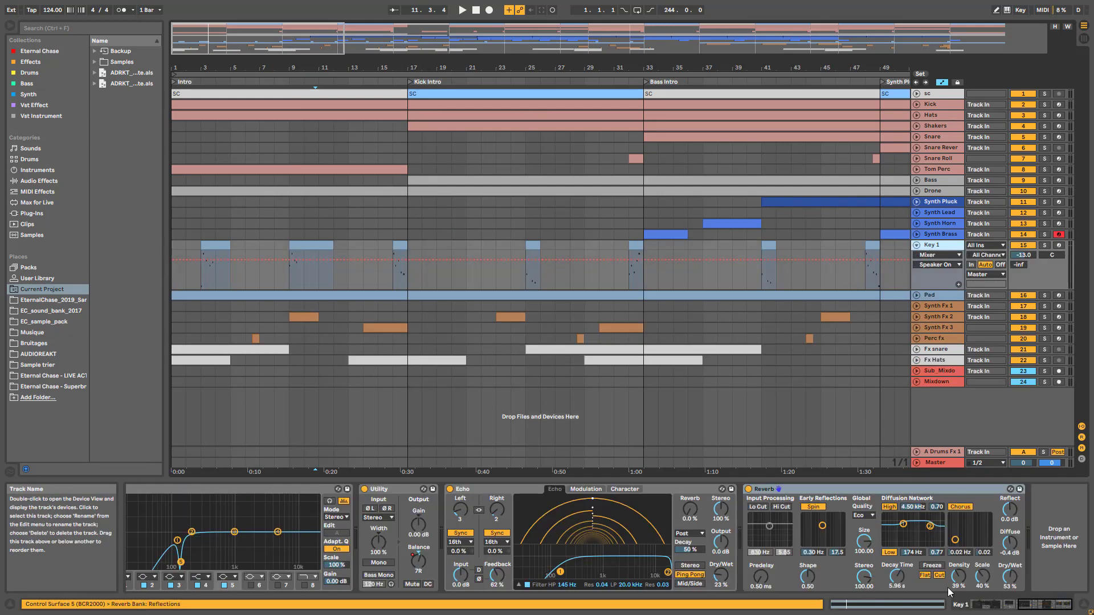
{"action": "left_click", "coordinate": [418, 560]}
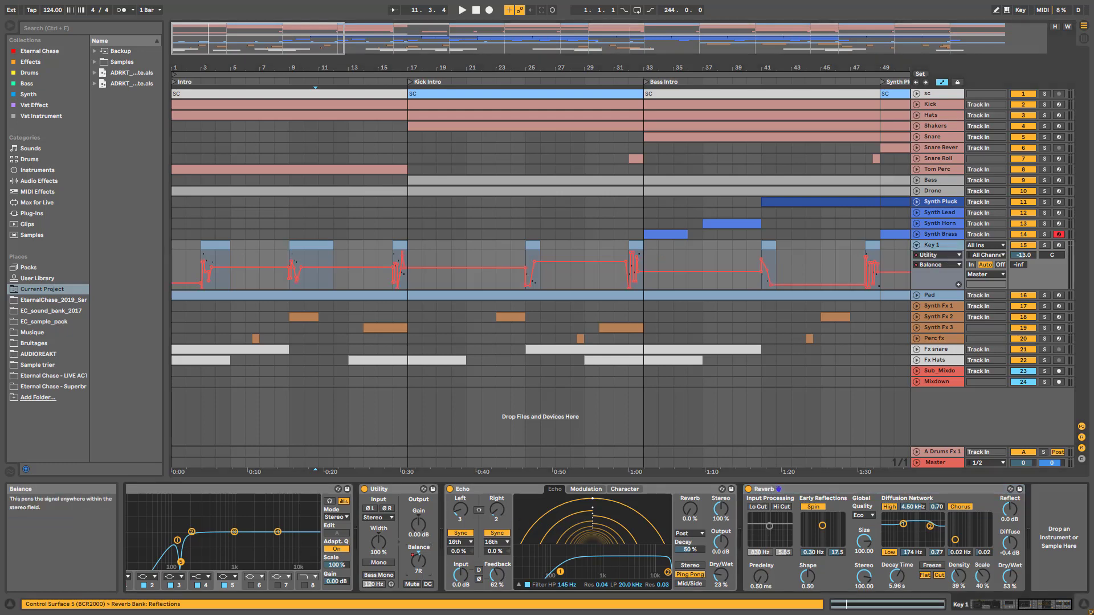
- Solo the Key 1 track, deactivate its Utility and play the clip at bar 16 without the panning
{"action": "left_click_drag", "start_coordinate": [234, 38], "coordinate": [234, 105]}
{"action": "left_click", "coordinate": [446, 246]}
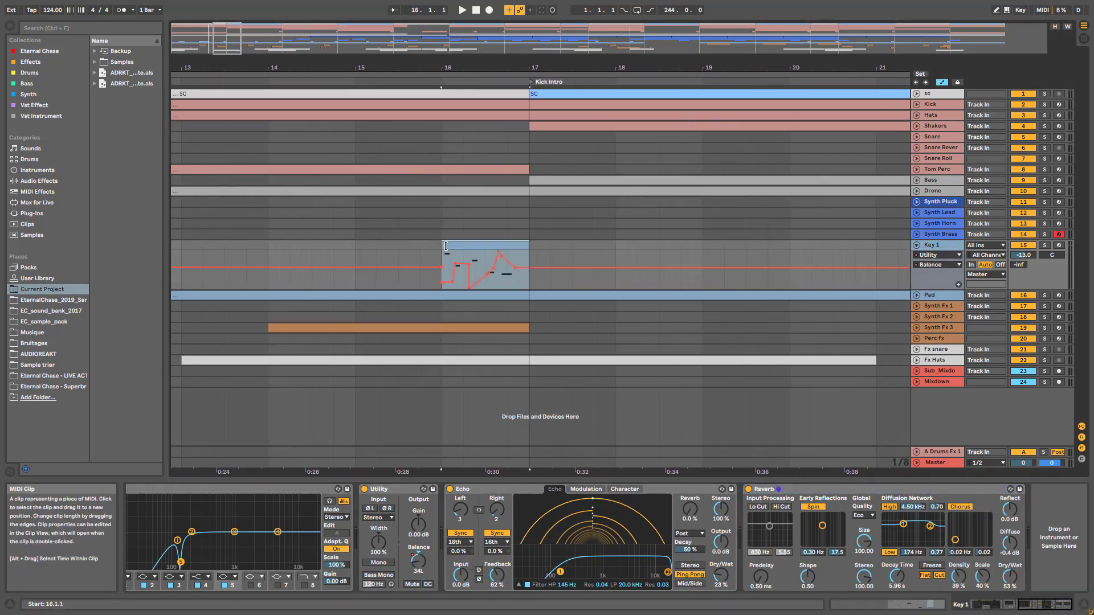
{"action": "left_click", "coordinate": [1044, 245]}
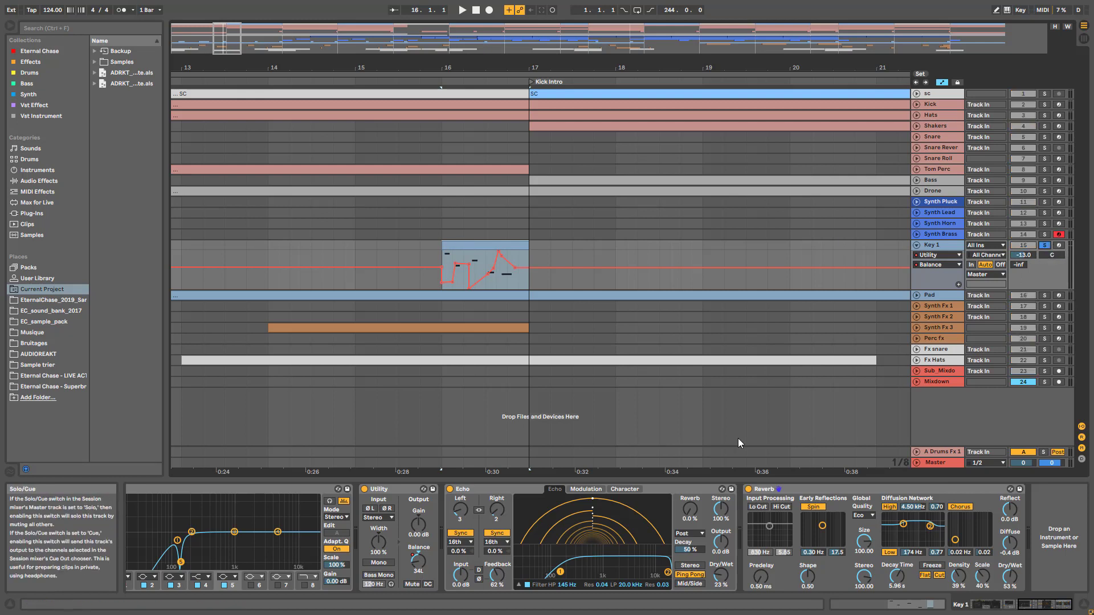
{"action": "left_click", "coordinate": [364, 489]}
{"action": "key", "text": "space"}
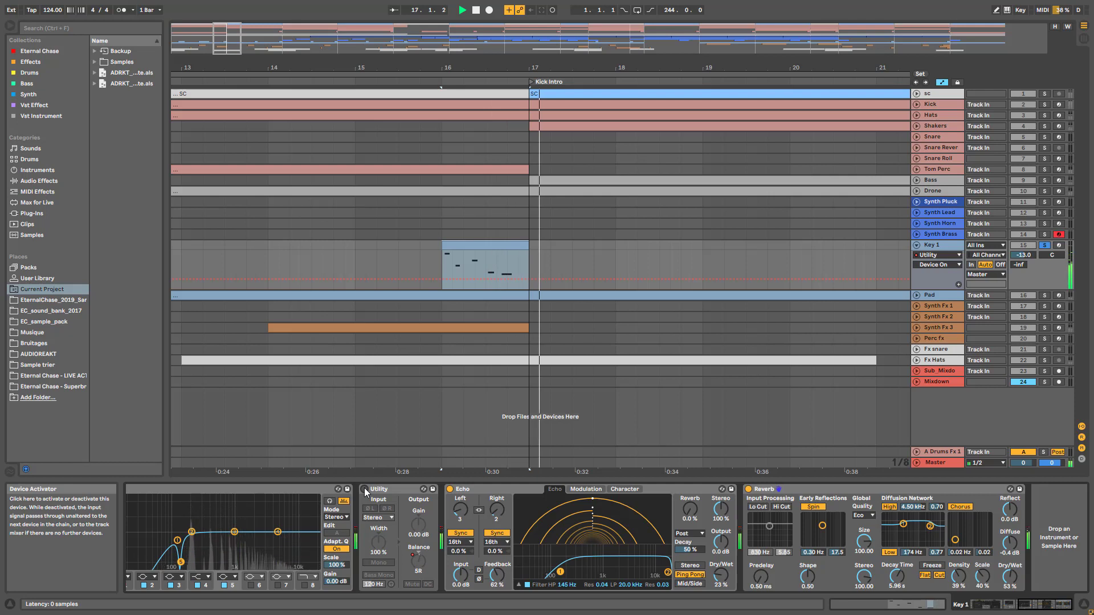
{"action": "key", "text": "space"}
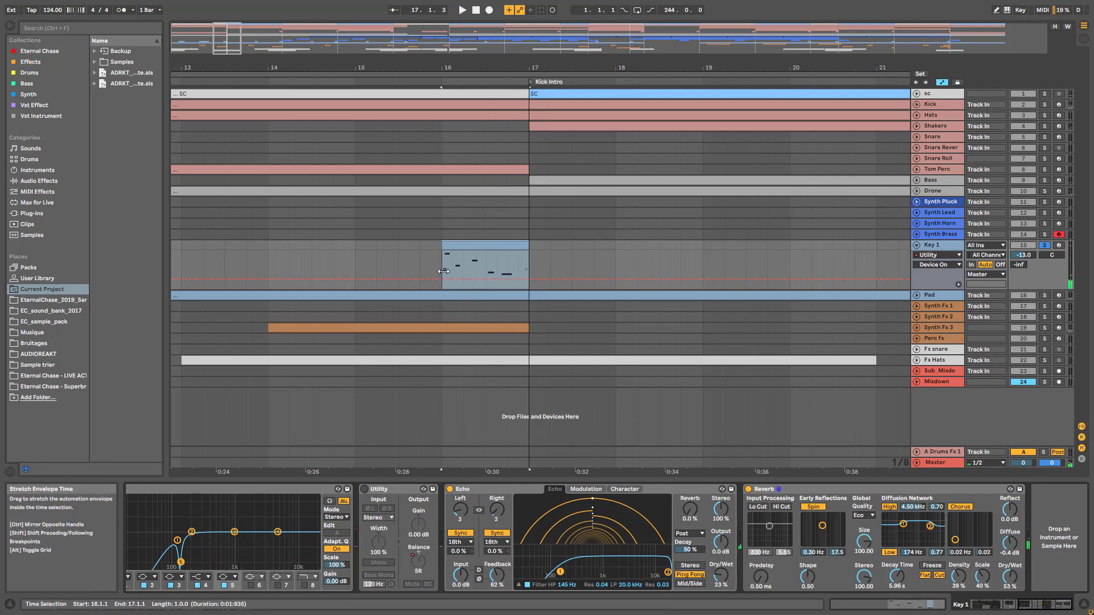
- Reactivate the Utility on Key 1 and play the bar 16 clip with its Balance automation displayed
{"action": "scroll", "coordinate": [429, 280], "scroll_direction": "up", "scroll_amount": 5, "text": "ctrl"}
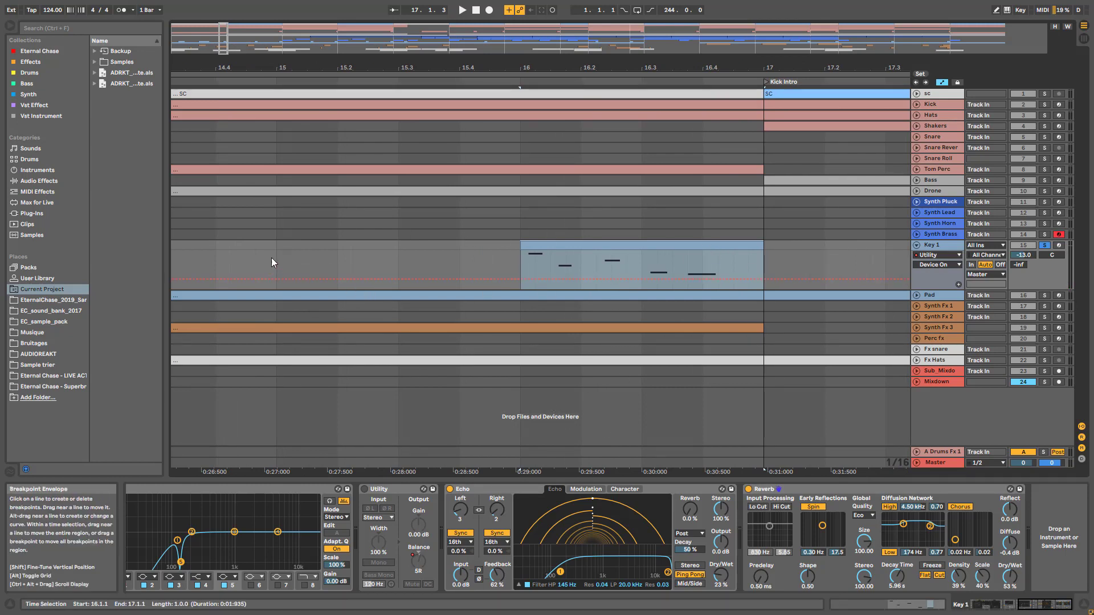
{"action": "left_click", "coordinate": [365, 490]}
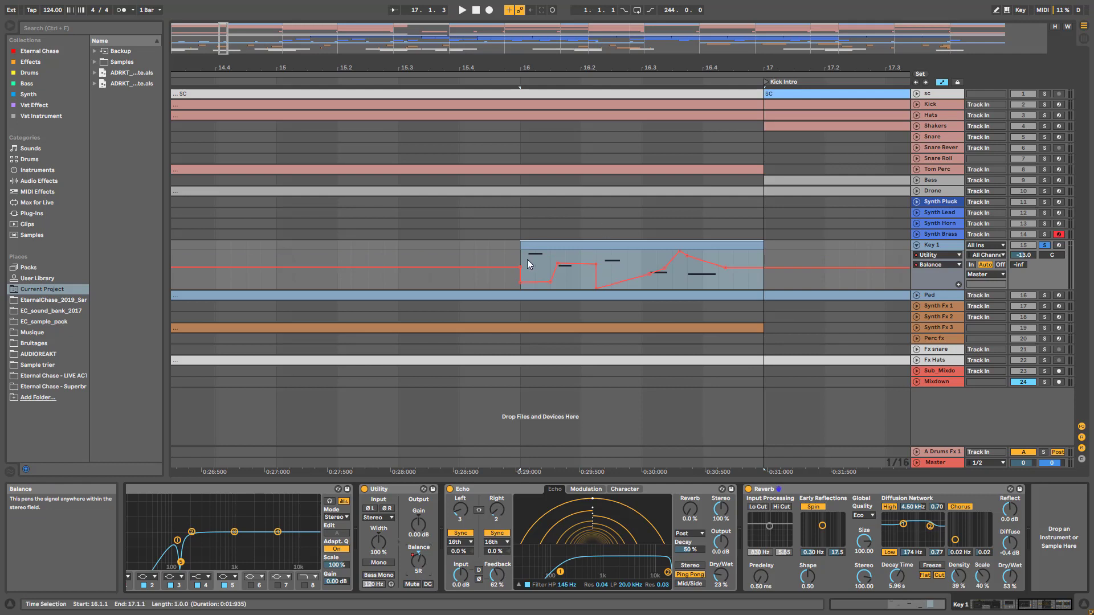
{"action": "mouse_move", "coordinate": [520, 286]}
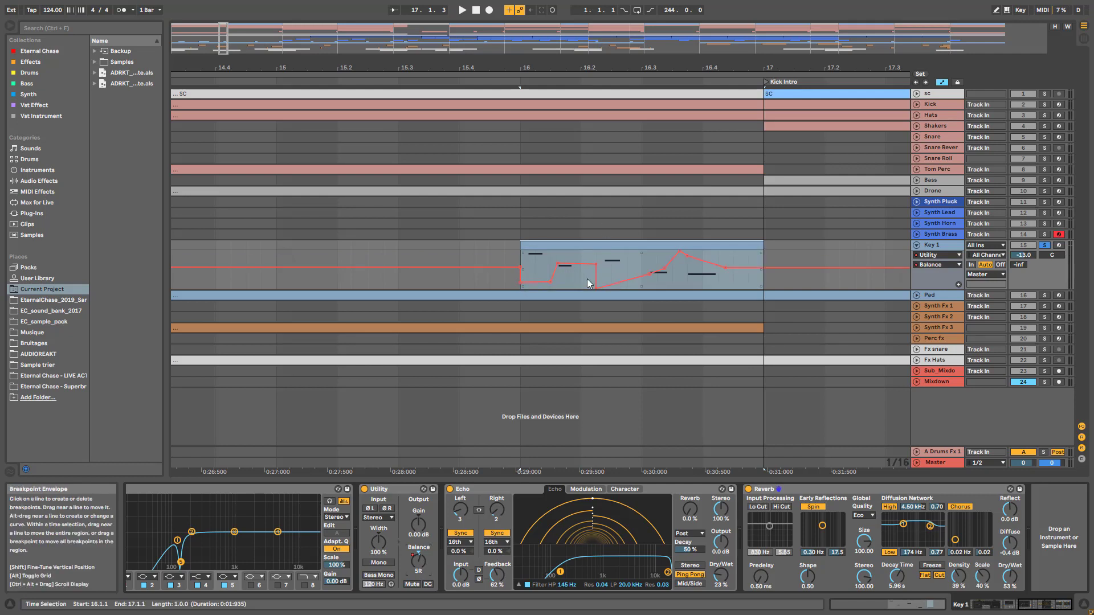
{"action": "left_click", "coordinate": [598, 294]}
{"action": "key", "text": "space"}
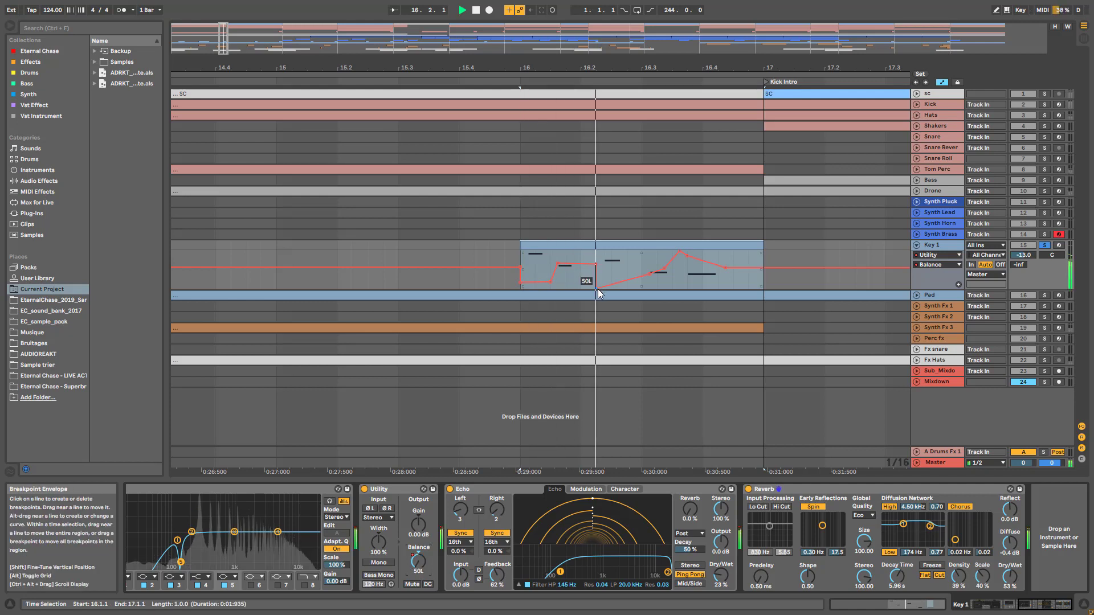
{"action": "key", "text": "space"}
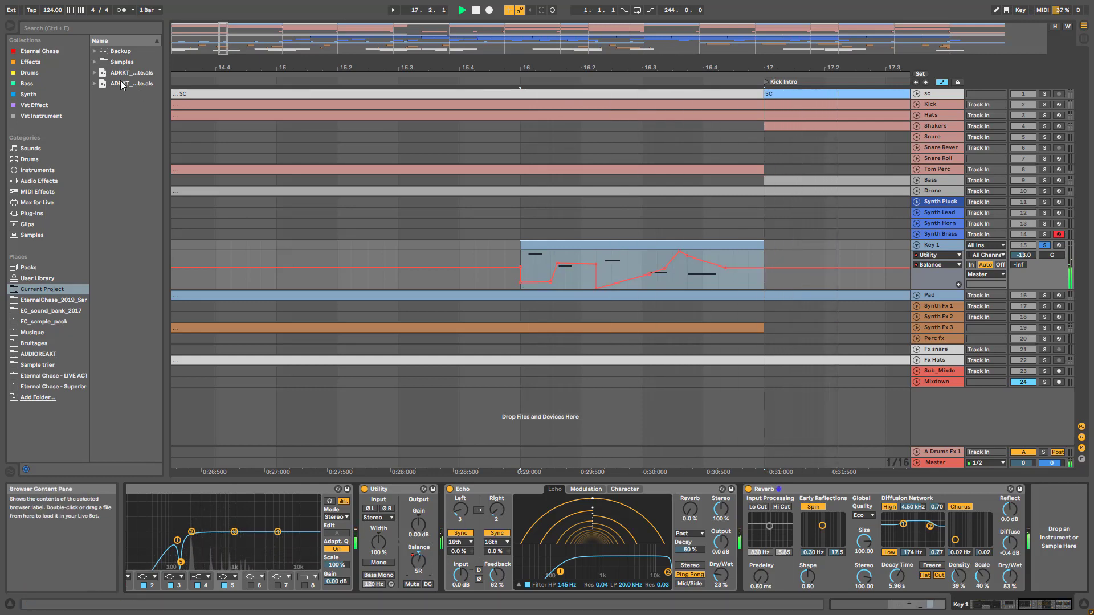
{"action": "key", "text": "space"}
- Play the soloed Key 1 clip from bar 9 with its Balance automation displayed
{"action": "left_click_drag", "start_coordinate": [578, 67], "coordinate": [728, 19]}
{"action": "left_click", "coordinate": [401, 294]}
{"action": "key", "text": "space"}
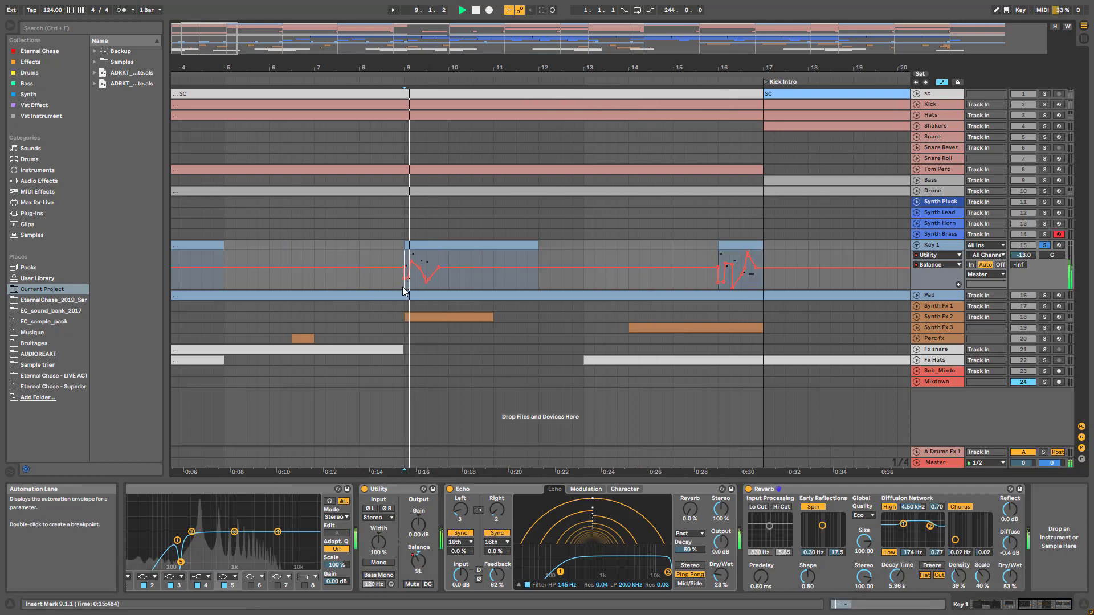
- Play the soloed Key 1 clip from bar 25 in the Kick Intro to hear its Balance automation
{"action": "left_click_drag", "start_coordinate": [186, 35], "coordinate": [244, 47]}
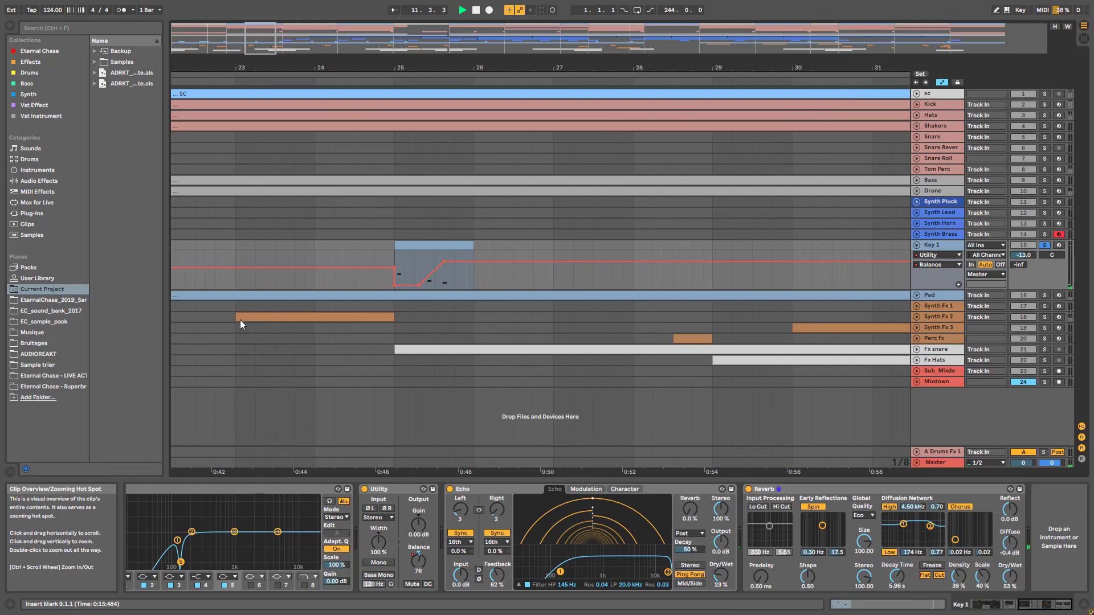
{"action": "left_click", "coordinate": [399, 262]}
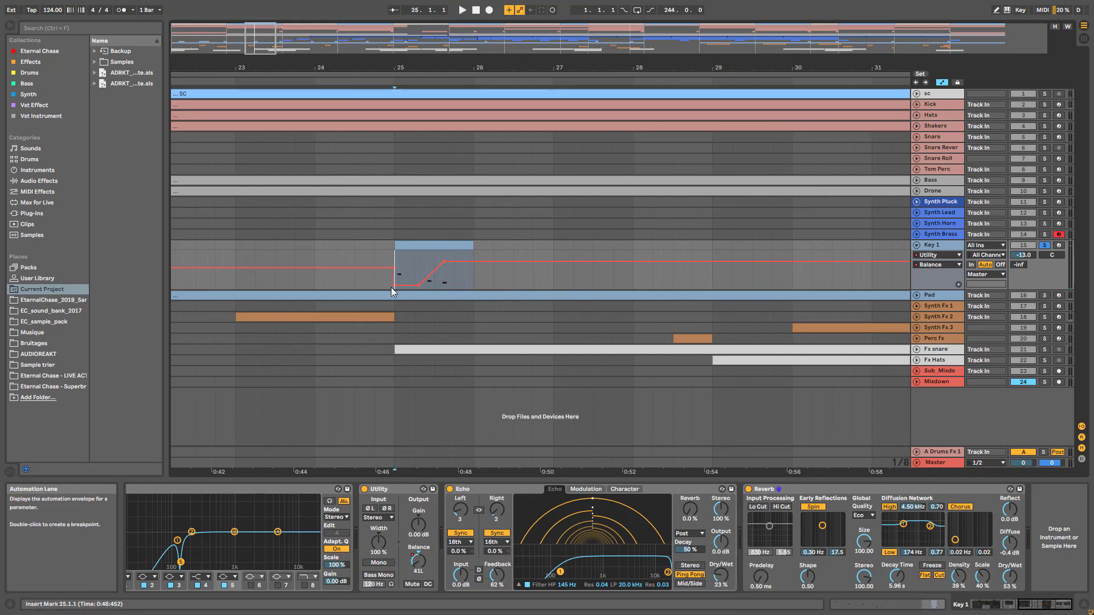
{"action": "key", "text": "space"}
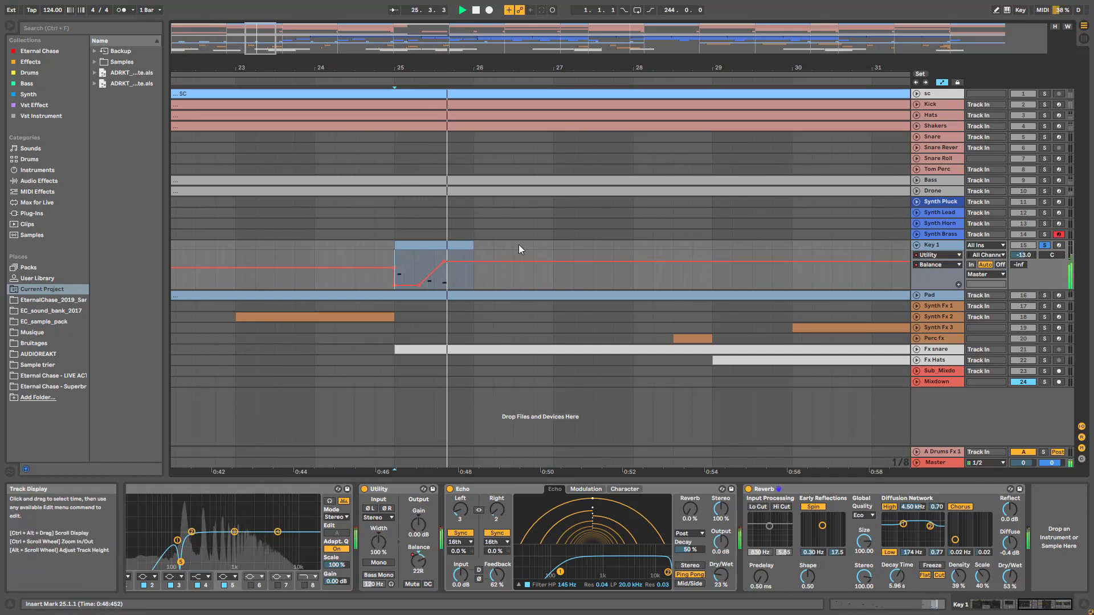
{"action": "key", "text": "space"}
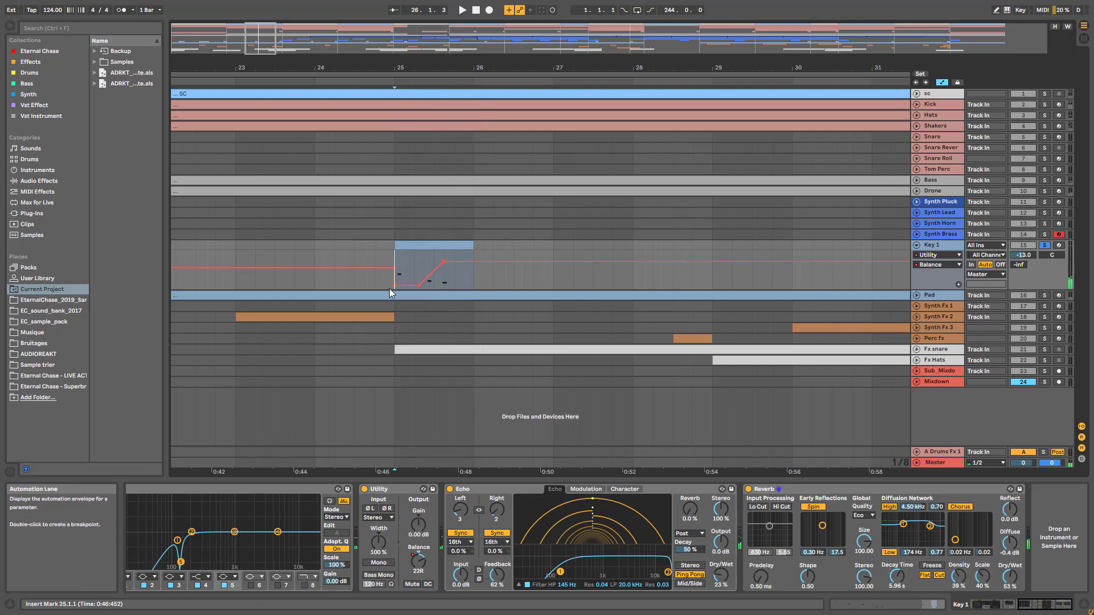
- Play the soloed Key 1 clip from bar 41 to hear its Balance automation
{"action": "left_click_drag", "start_coordinate": [270, 27], "coordinate": [313, 31]}
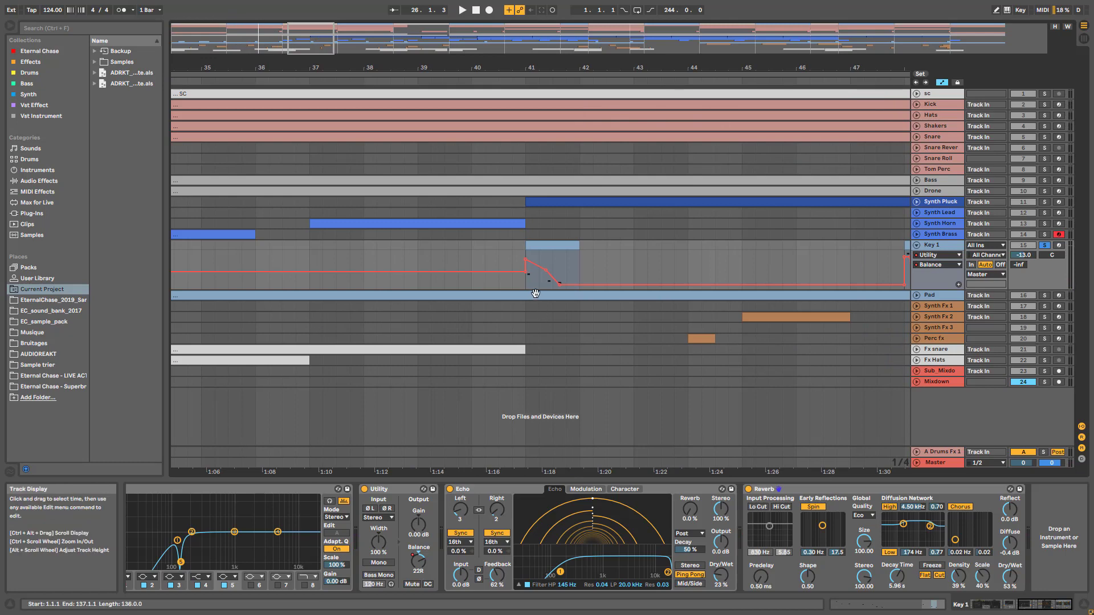
{"action": "left_click", "coordinate": [529, 288]}
{"action": "key", "text": "space"}
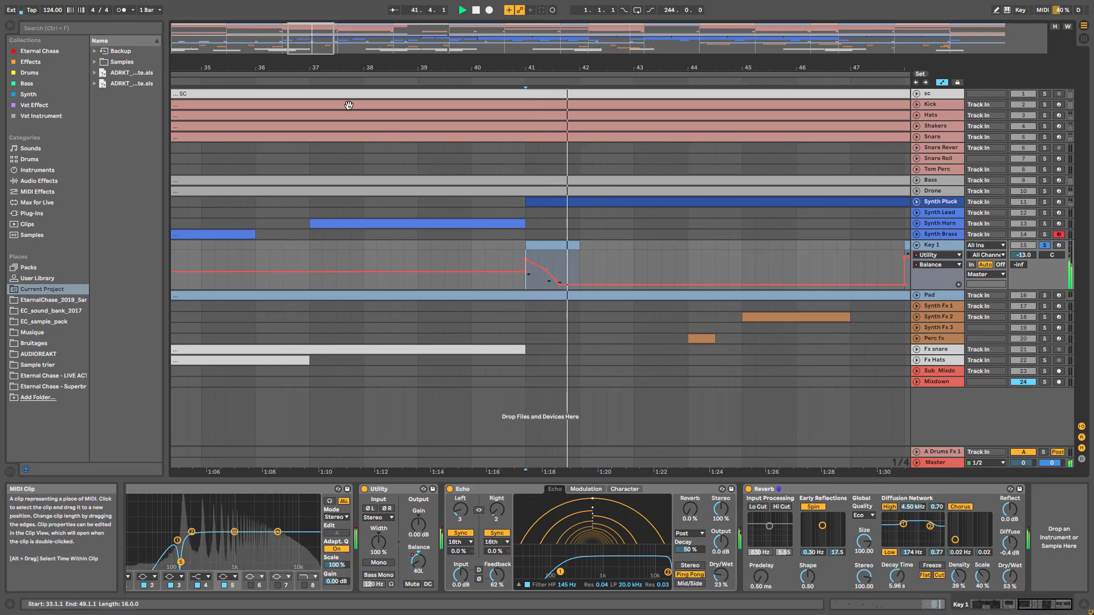
{"action": "key", "text": "space"}
- Unfold the Synth Horn track to display its Balance automation and reveal the Utility inside its instrument rack
{"action": "left_click_drag", "start_coordinate": [321, 35], "coordinate": [359, 50]}
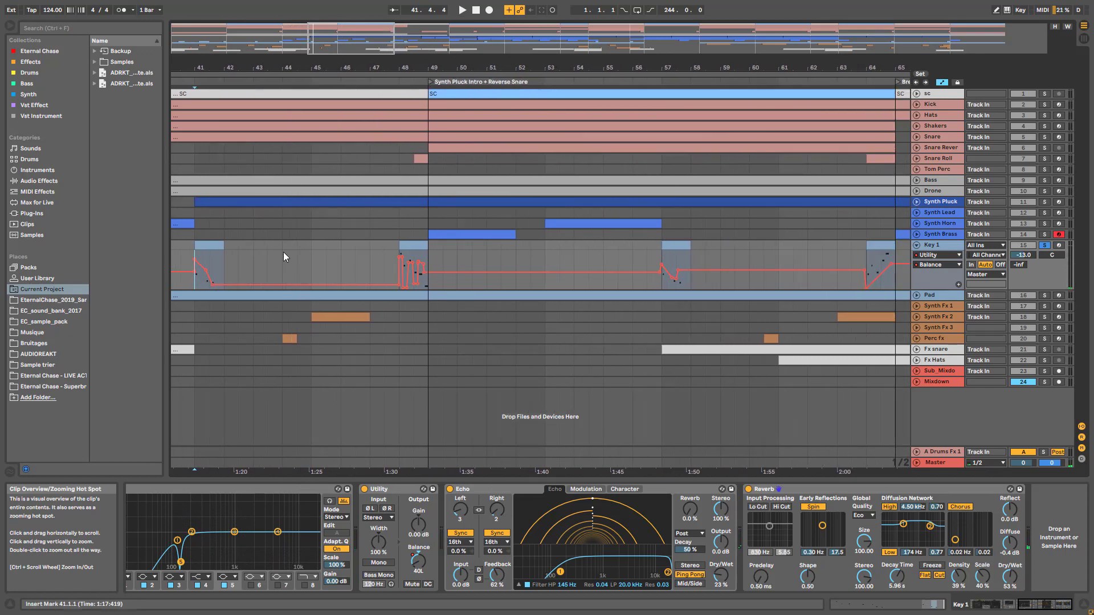
{"action": "double_click", "coordinate": [447, 39]}
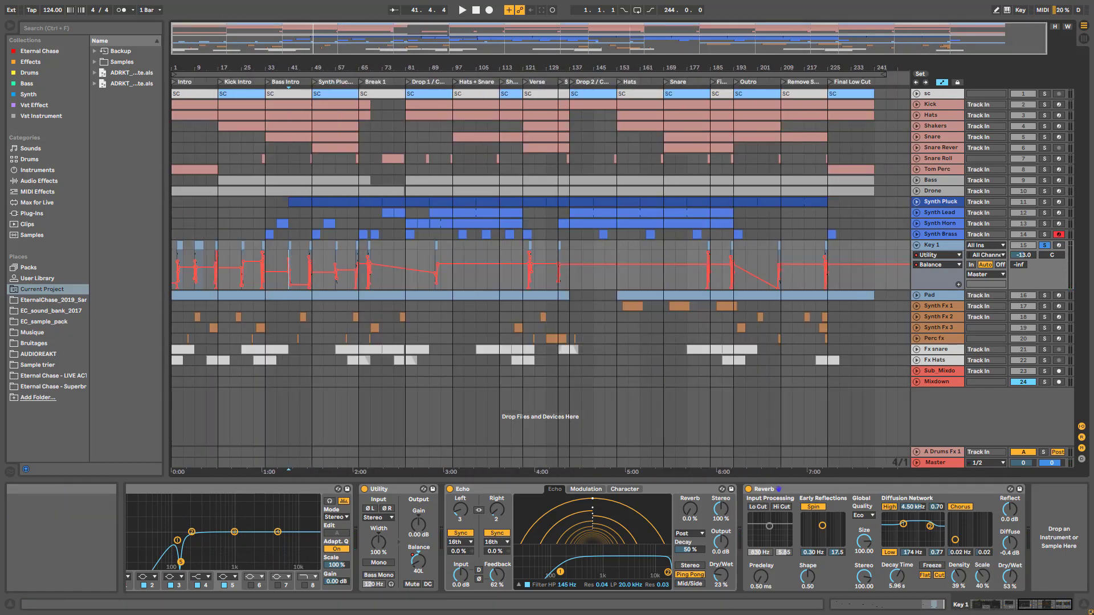
{"action": "left_click", "coordinate": [916, 223]}
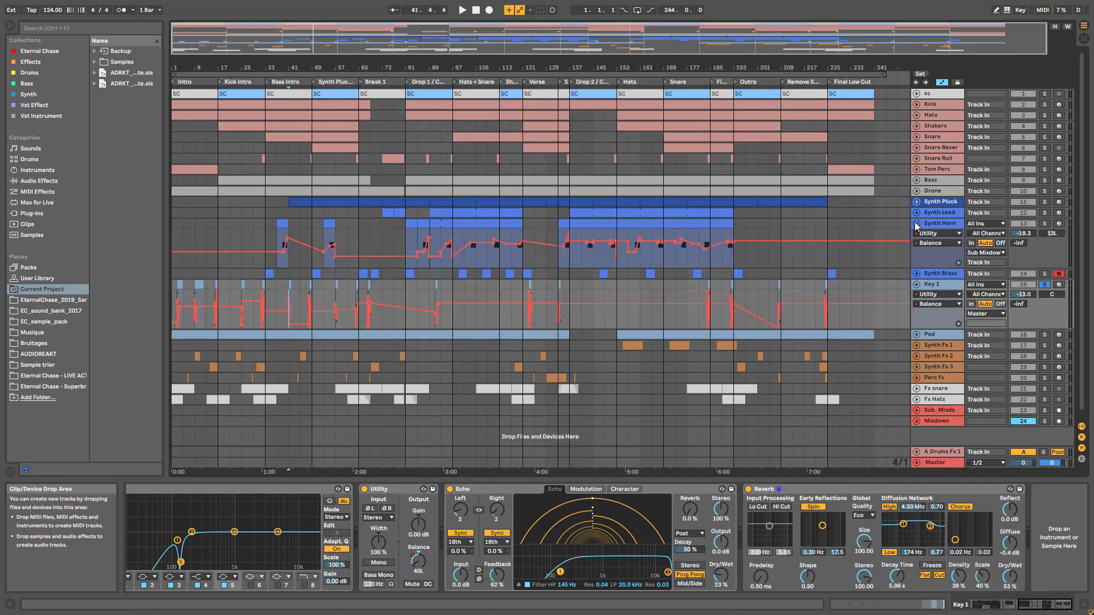
{"action": "left_click", "coordinate": [939, 223]}
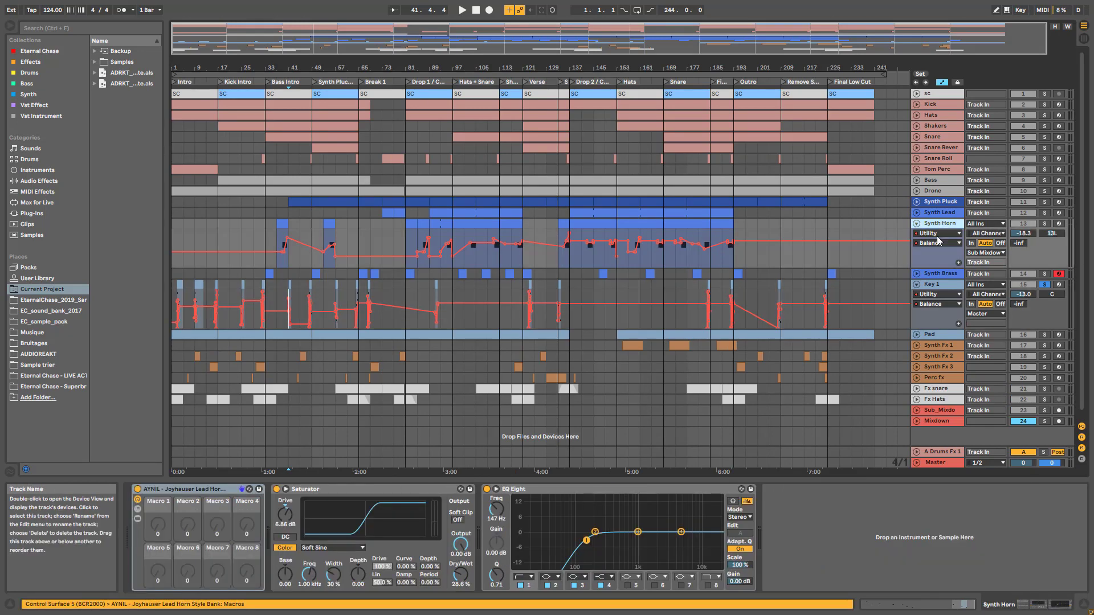
{"action": "left_click", "coordinate": [137, 519]}
{"action": "left_click_drag", "start_coordinate": [991, 605], "coordinate": [1063, 589]}
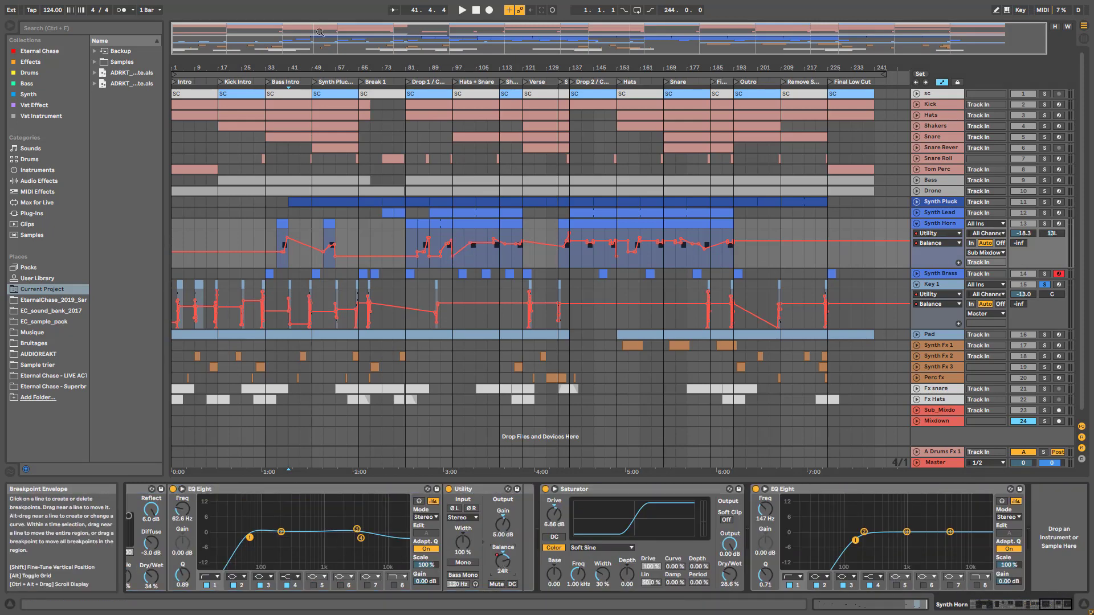
- Solo the Synth Horn track and play its clip from bar 55 to hear the Balance automation
{"action": "left_click_drag", "start_coordinate": [255, 35], "coordinate": [409, 145]}
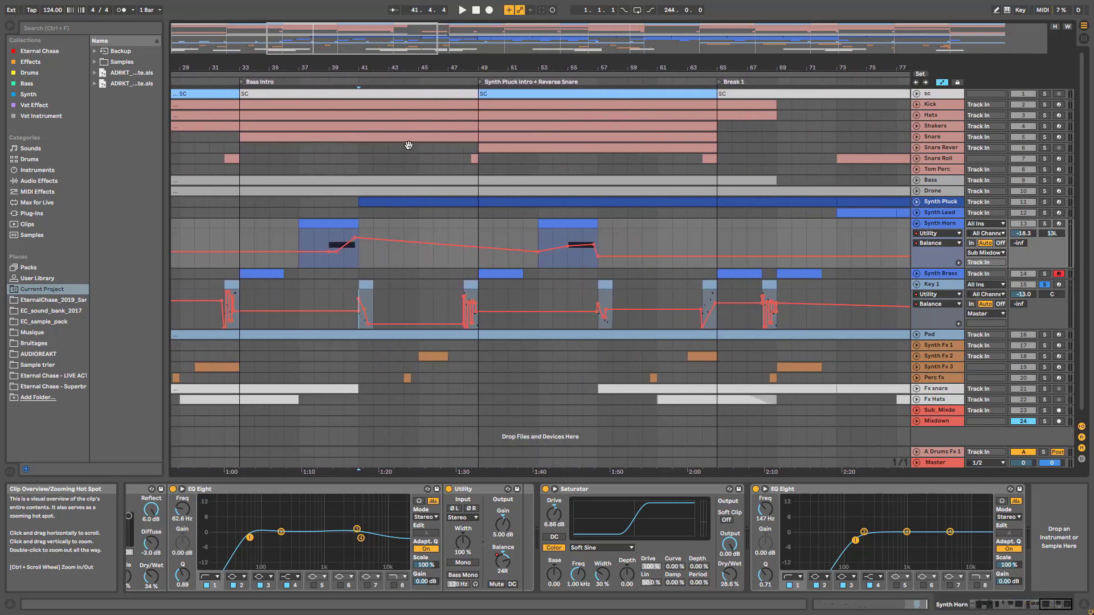
{"action": "left_click", "coordinate": [568, 237]}
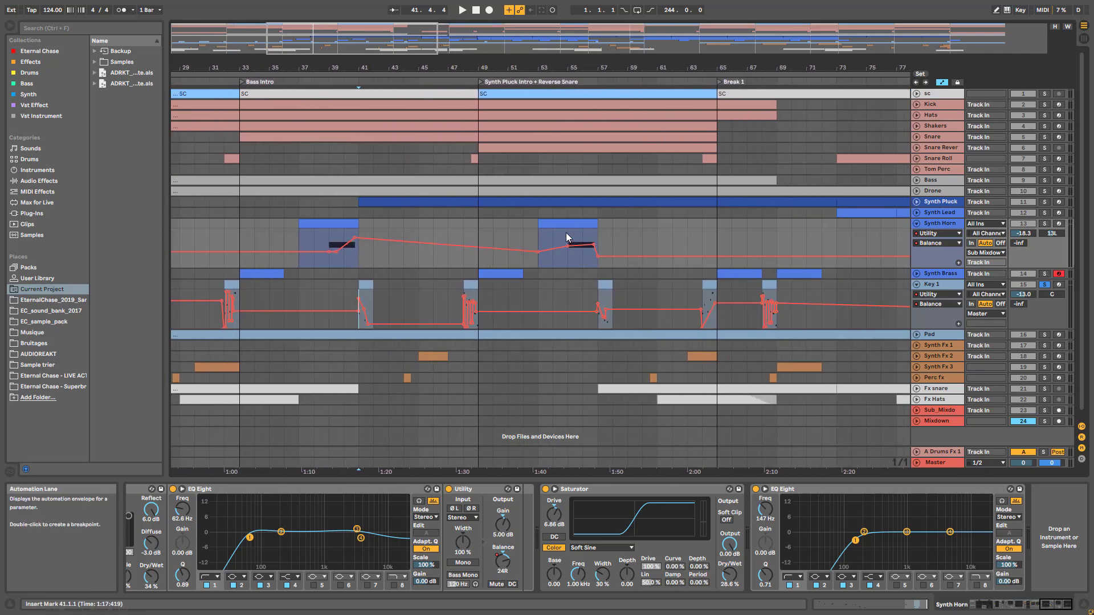
{"action": "left_click", "coordinate": [1043, 224]}
{"action": "key", "text": "space"}
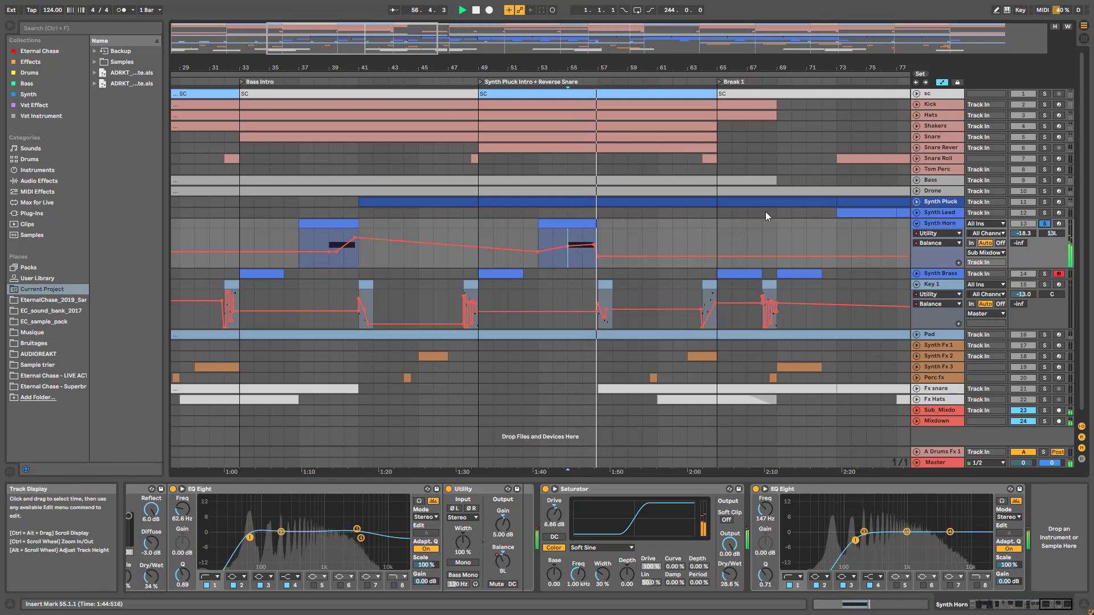
{"action": "key", "text": "space"}
- Play the soloed Synth Horn clip from bar 39 and view its Balance automation from Drop 1 to the Verse
{"action": "left_click", "coordinate": [330, 242]}
{"action": "key", "text": "space"}
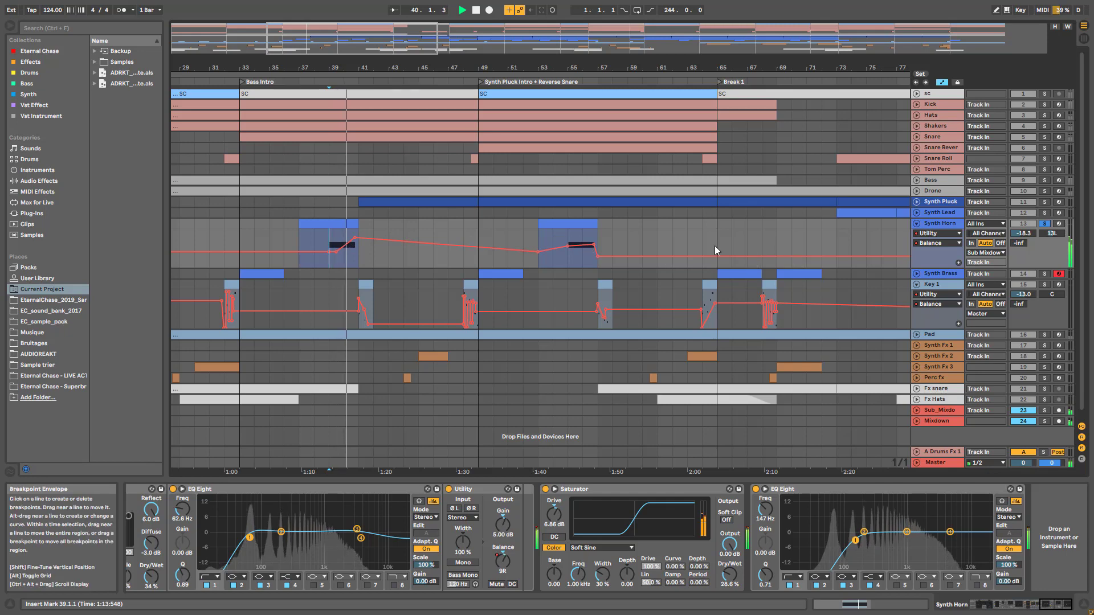
{"action": "left_click_drag", "start_coordinate": [355, 40], "coordinate": [545, 39]}
{"action": "key", "text": "space"}
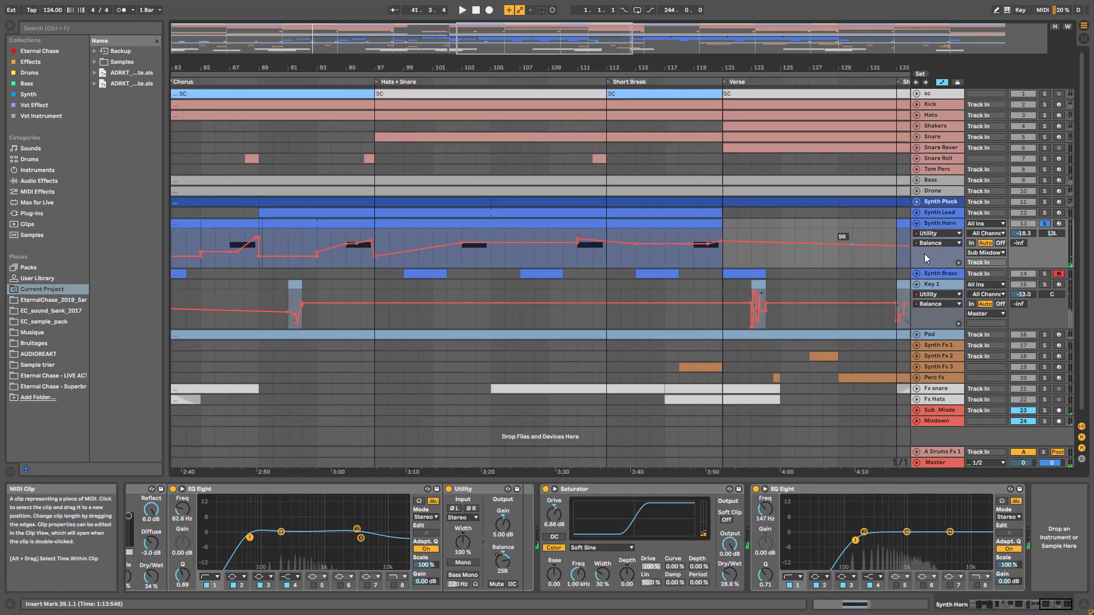
- Unsolo the Synth Horn track and fold the Synth Horn and Key 1 tracks in the arrangement
{"action": "left_click", "coordinate": [1043, 223]}
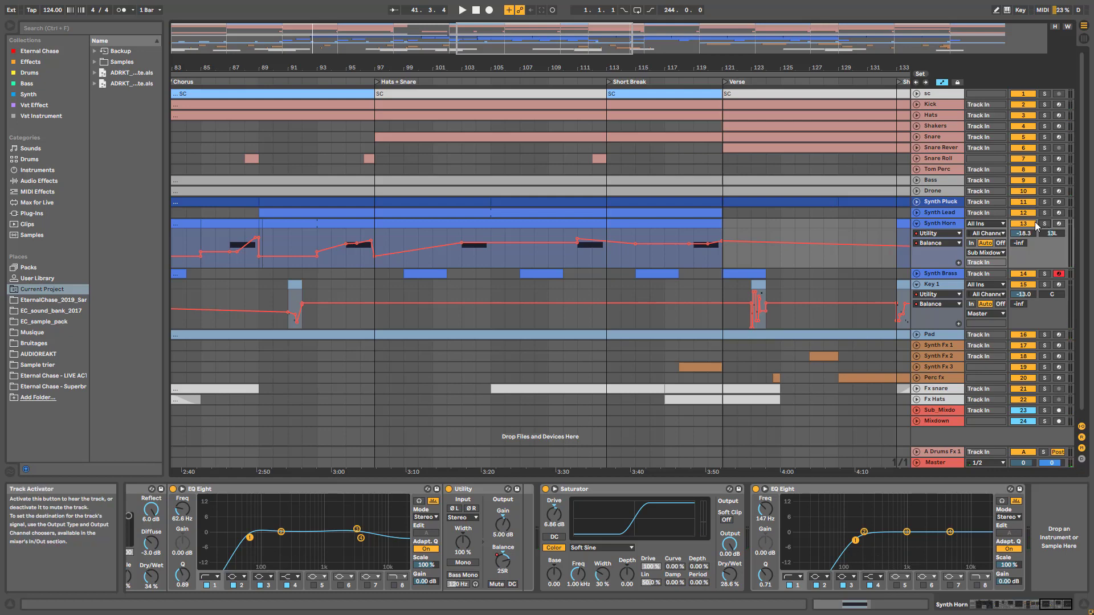
{"action": "mouse_move", "coordinate": [598, 55]}
{"action": "left_mouse_down"}
{"action": "mouse_move", "coordinate": [598, 32]}
{"action": "mouse_move", "coordinate": [598, 69]}
{"action": "left_mouse_up"}
{"action": "left_click_drag", "start_coordinate": [598, 79], "coordinate": [595, 33]}
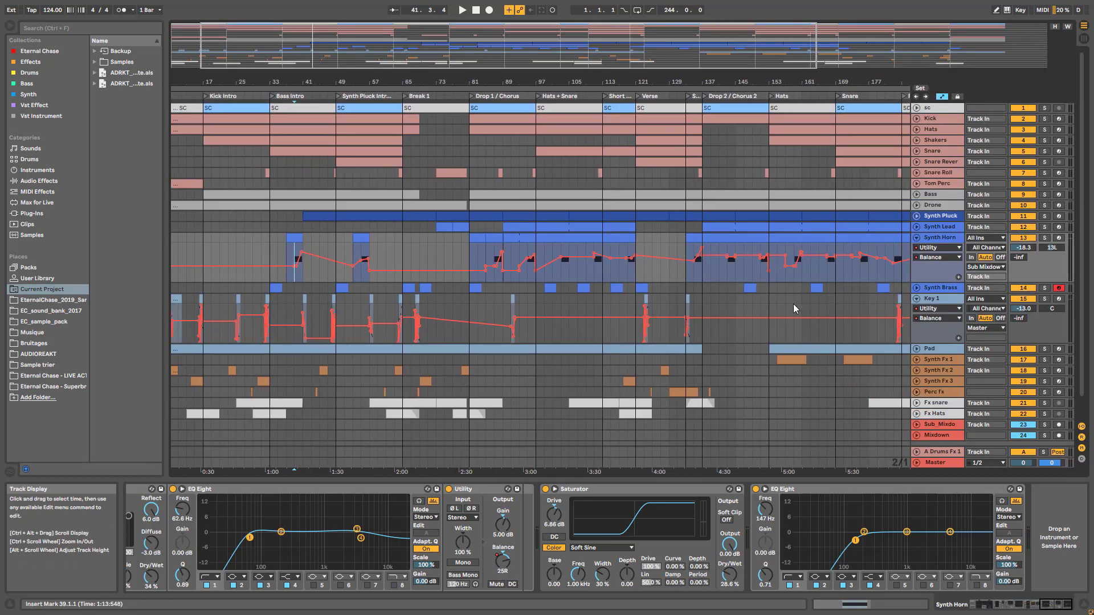
{"action": "left_click", "coordinate": [916, 238]}
{"action": "left_click", "coordinate": [916, 259]}
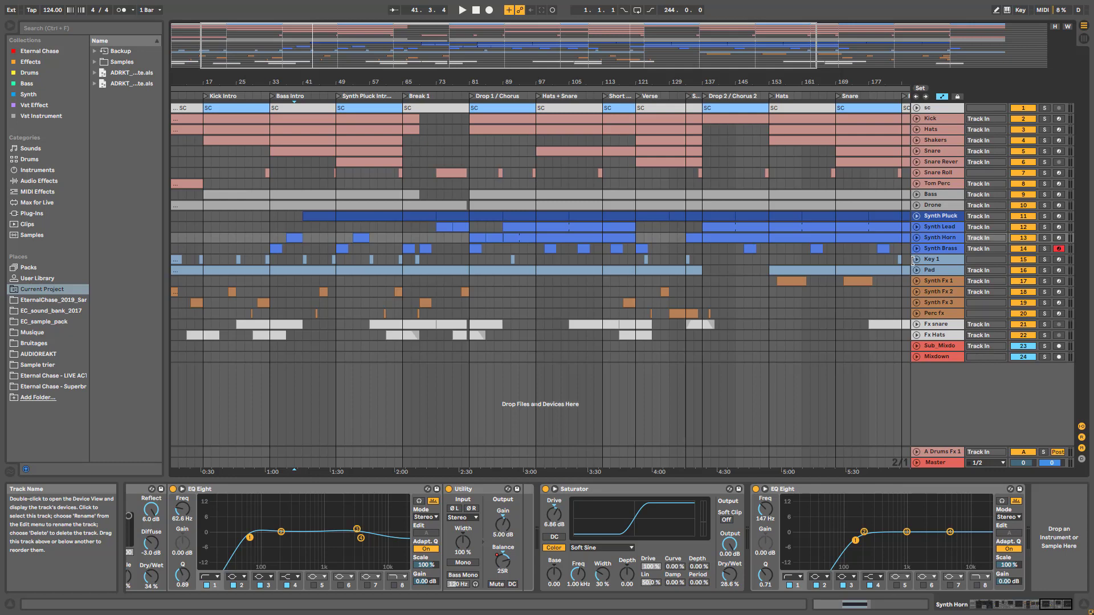
- Display the Hats track's device chain and look over its Drum Rack, Saturator and EQ Eight
{"action": "left_click_drag", "start_coordinate": [735, 48], "coordinate": [736, 26]}
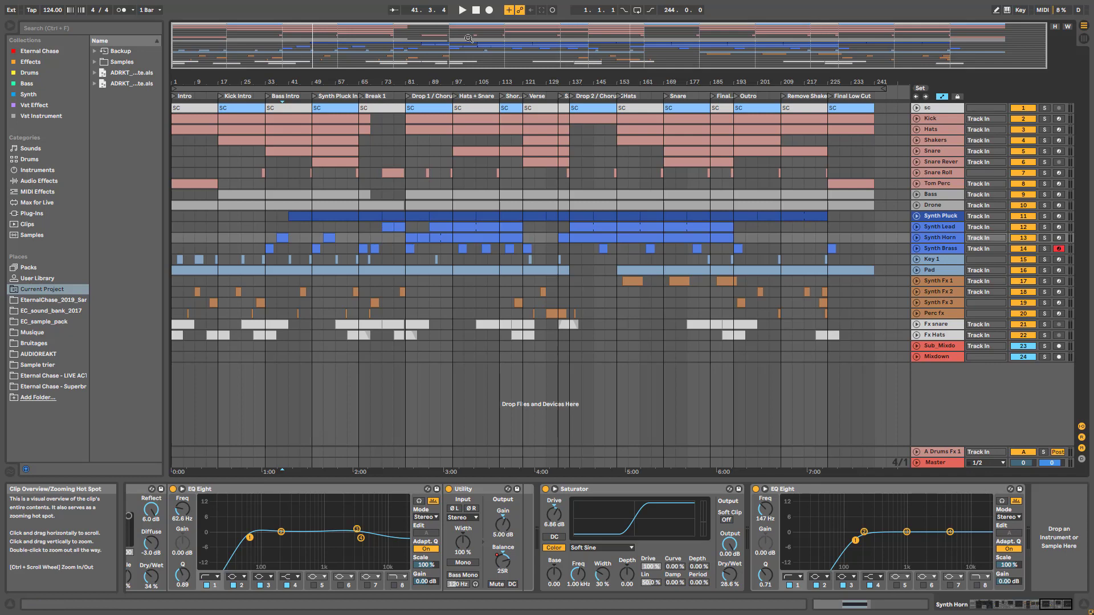
{"action": "left_click_drag", "start_coordinate": [562, 39], "coordinate": [625, 56]}
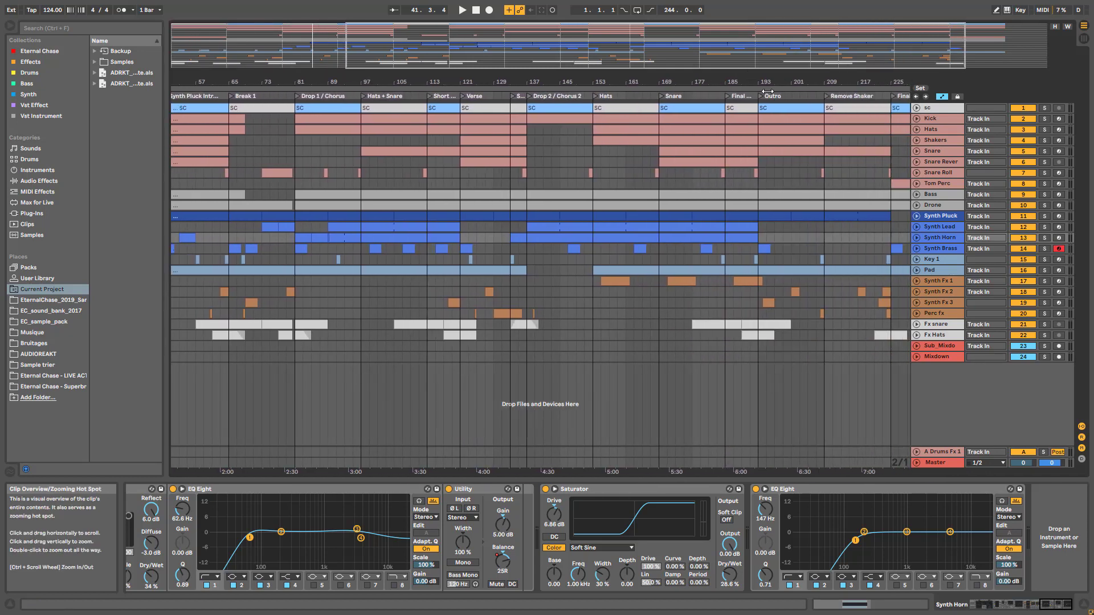
{"action": "left_click", "coordinate": [931, 129]}
{"action": "left_click", "coordinate": [1058, 606]}
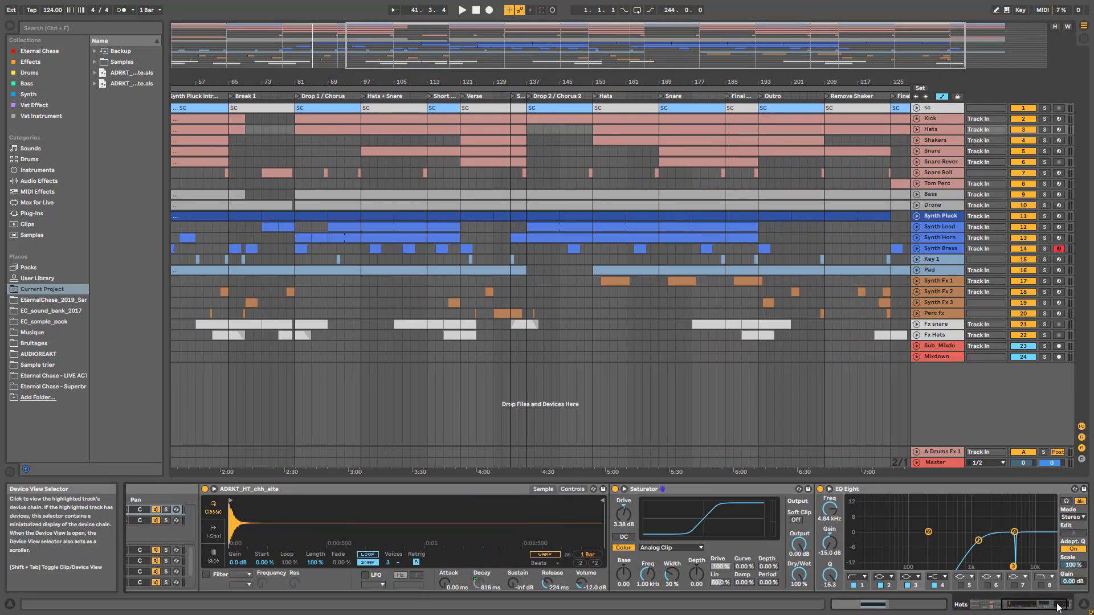
{"action": "left_click", "coordinate": [1032, 609]}
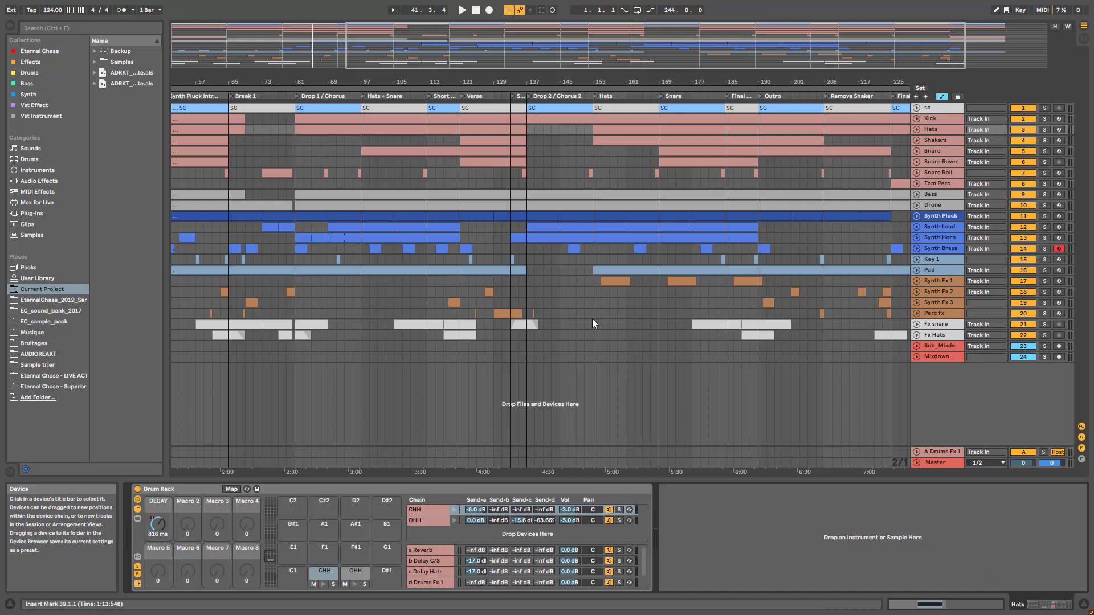
- Inspect the Shakers Drum Rack and the Snare track's EQ Eight, reverb and limiter chain
{"action": "left_click", "coordinate": [943, 141]}
{"action": "left_click", "coordinate": [131, 519]}
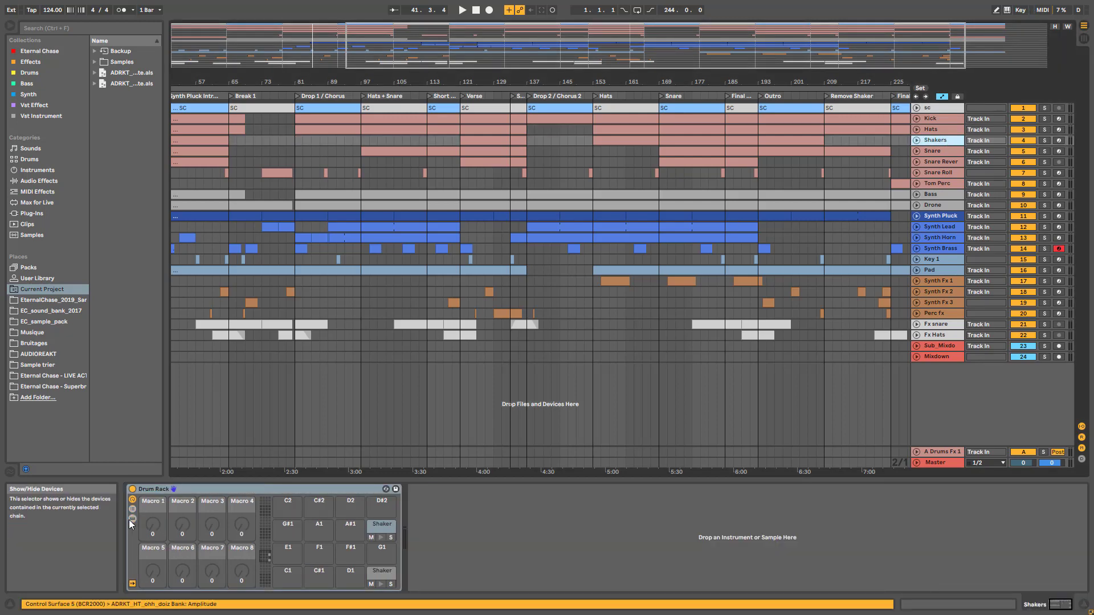
{"action": "left_click", "coordinate": [946, 152]}
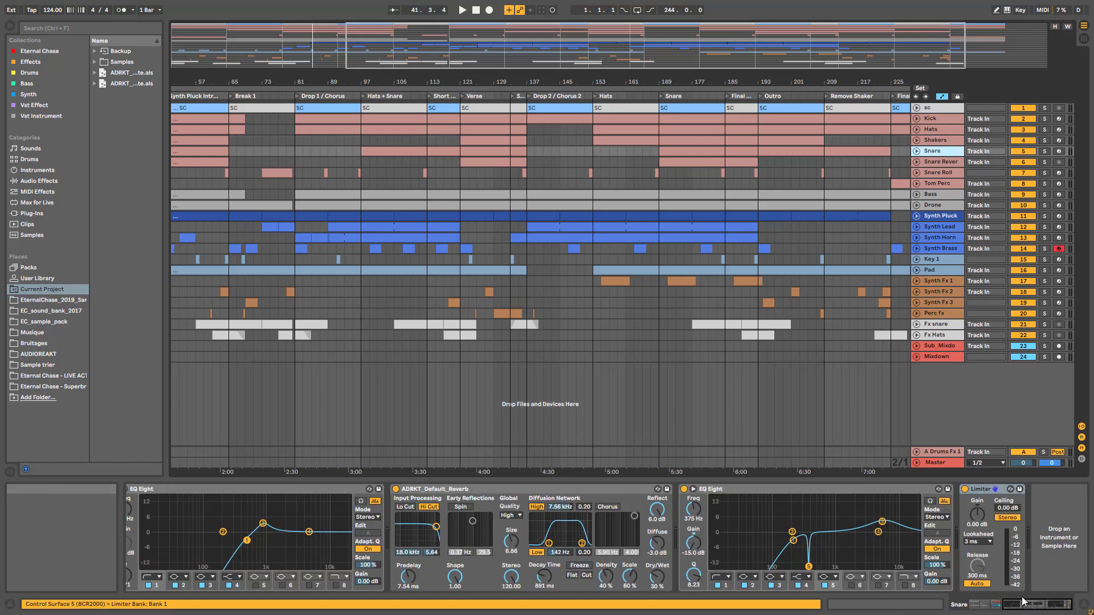
{"action": "left_click_drag", "start_coordinate": [1029, 603], "coordinate": [1016, 603]}
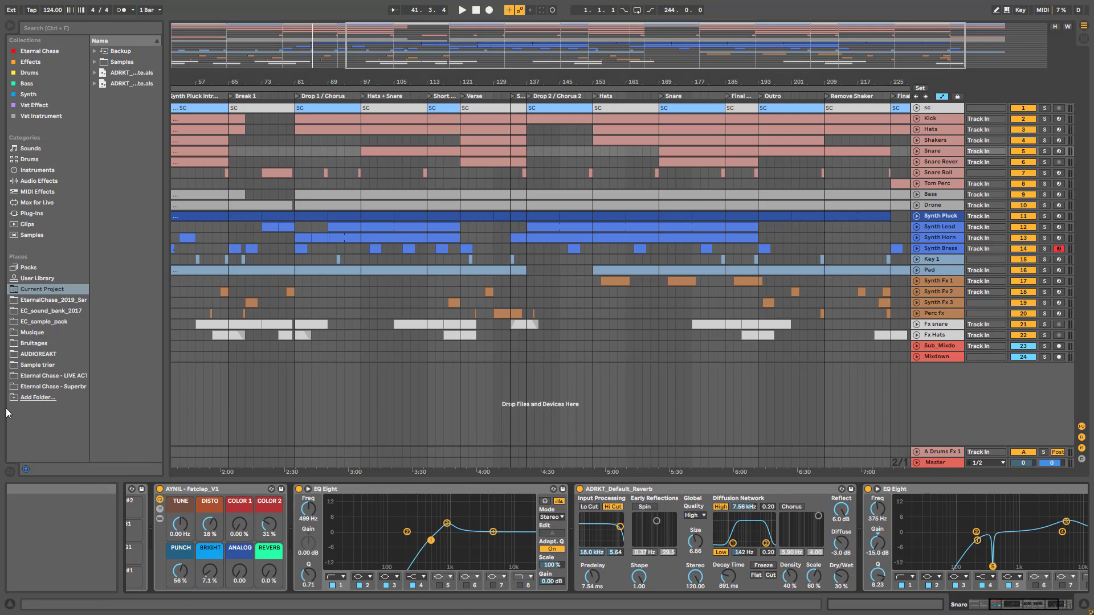
- Inspect the Synth Horn's rack, Saturator and EQ Eight, and display the Synth Brass device chain
{"action": "left_click", "coordinate": [949, 241]}
{"action": "left_click", "coordinate": [133, 518]}
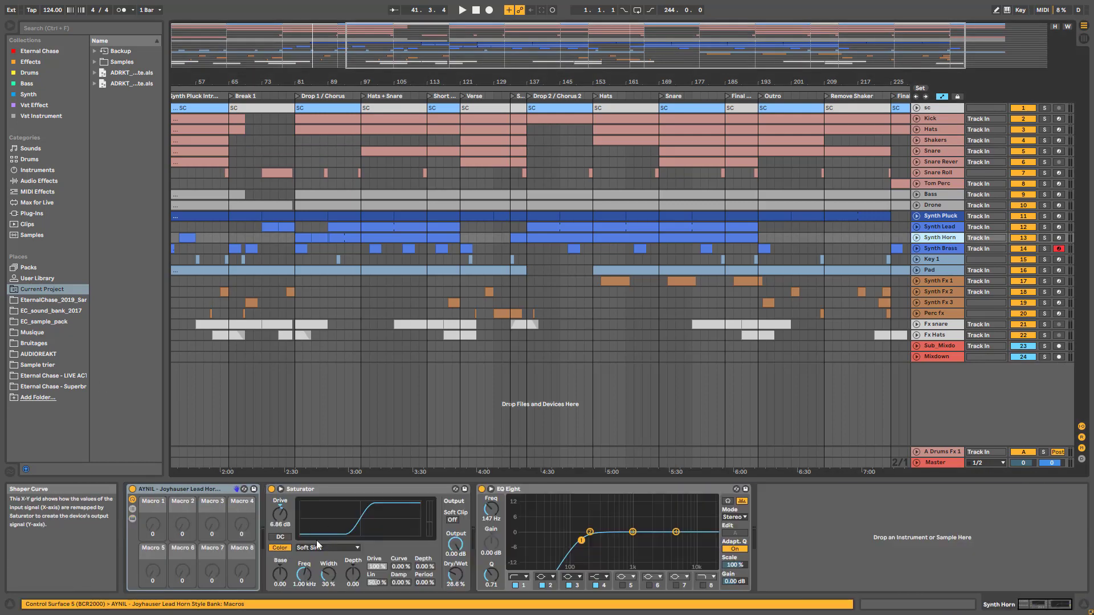
{"action": "left_click", "coordinate": [340, 492]}
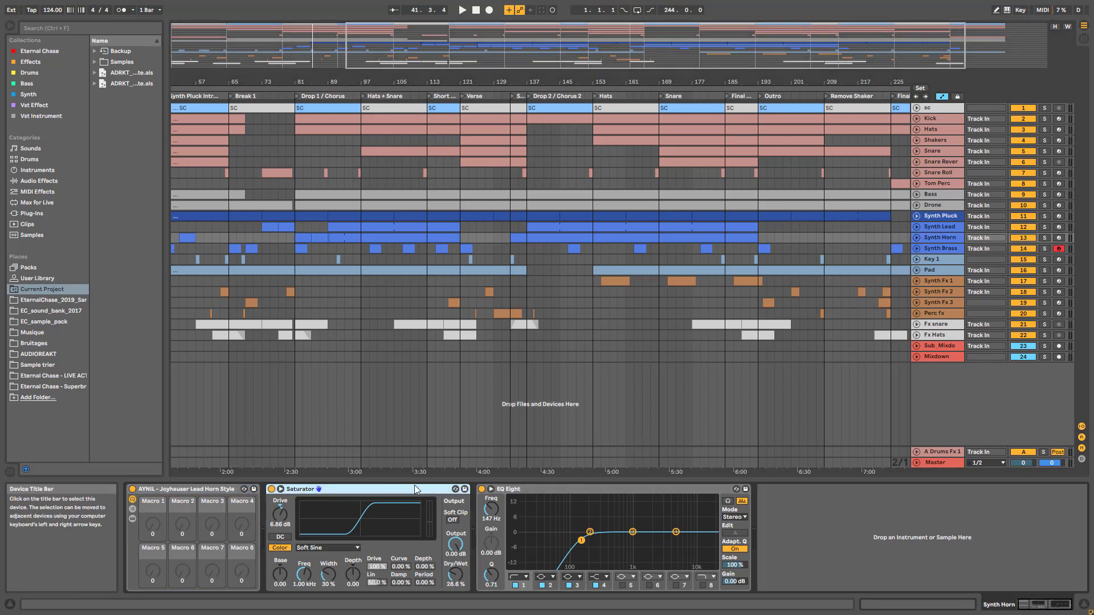
{"action": "left_click", "coordinate": [564, 490]}
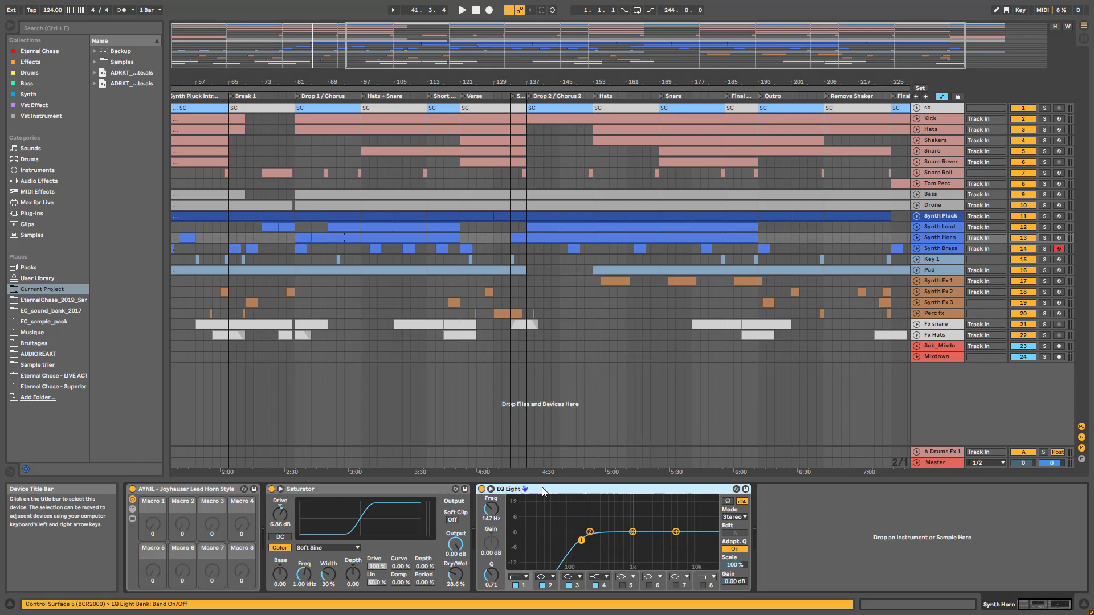
{"action": "left_click", "coordinate": [1017, 253]}
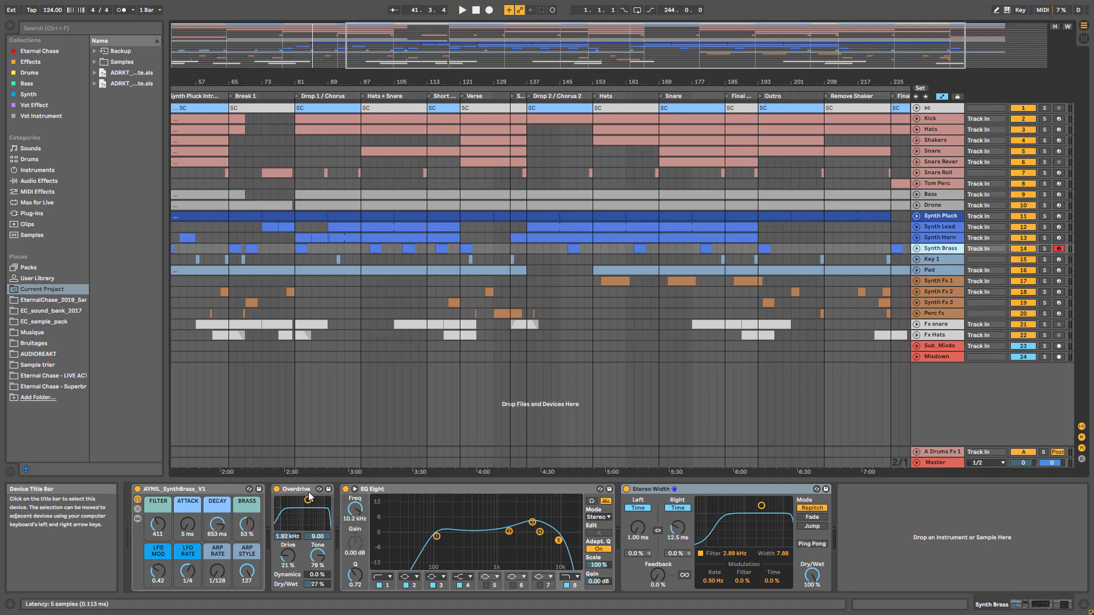
- Examine the Key 1 device chain, including its EQ Eight, Utility, Echo and Reverb
{"action": "left_click", "coordinate": [947, 258]}
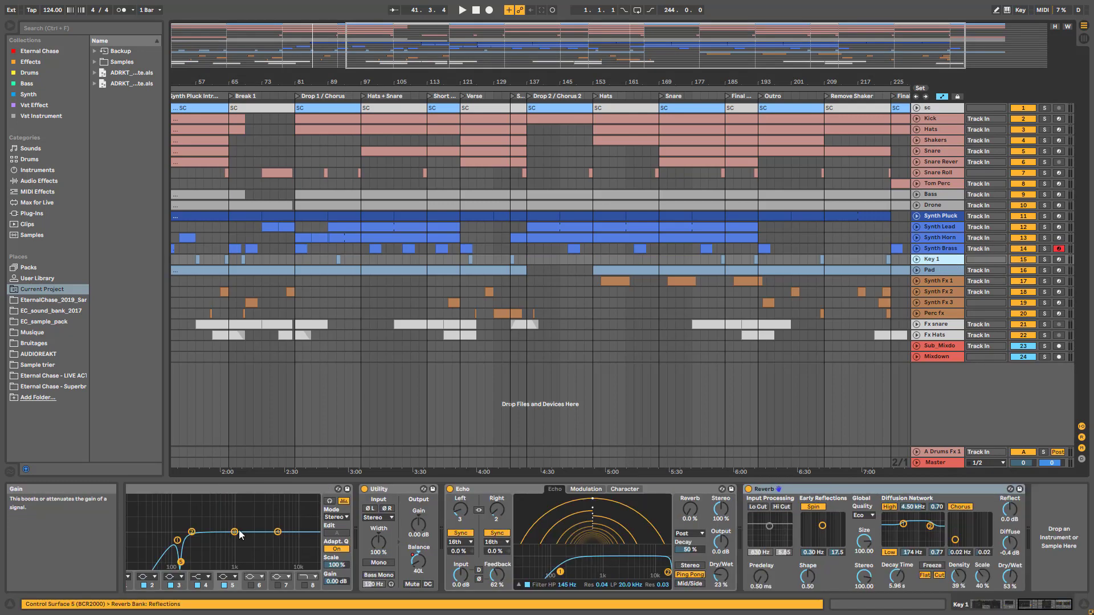
{"action": "left_click", "coordinate": [1034, 605]}
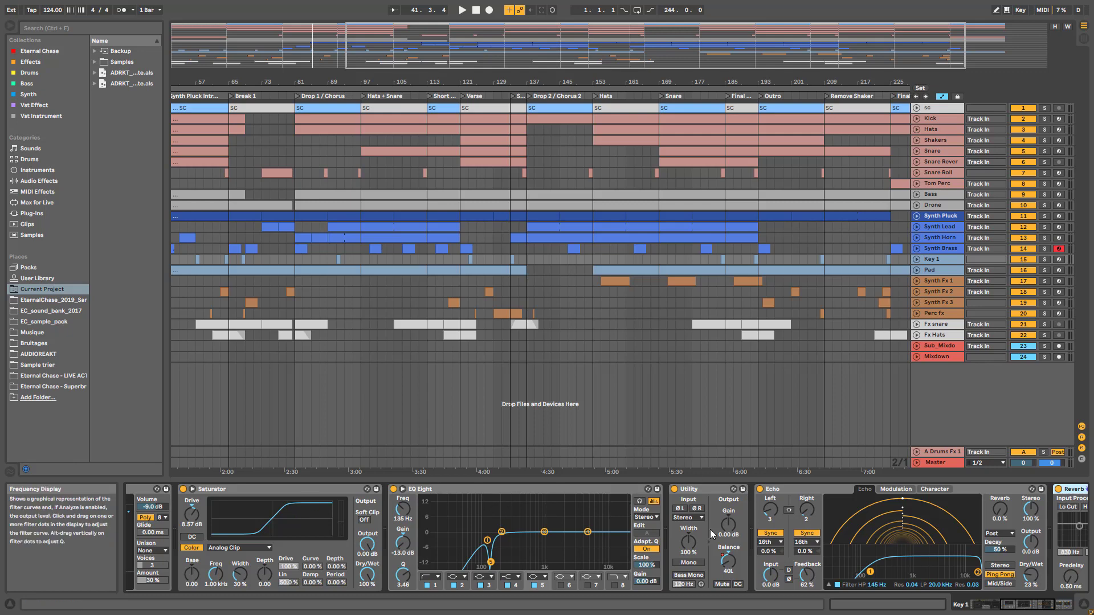
{"action": "left_click", "coordinate": [761, 506]}
{"action": "left_click", "coordinate": [1033, 605]}
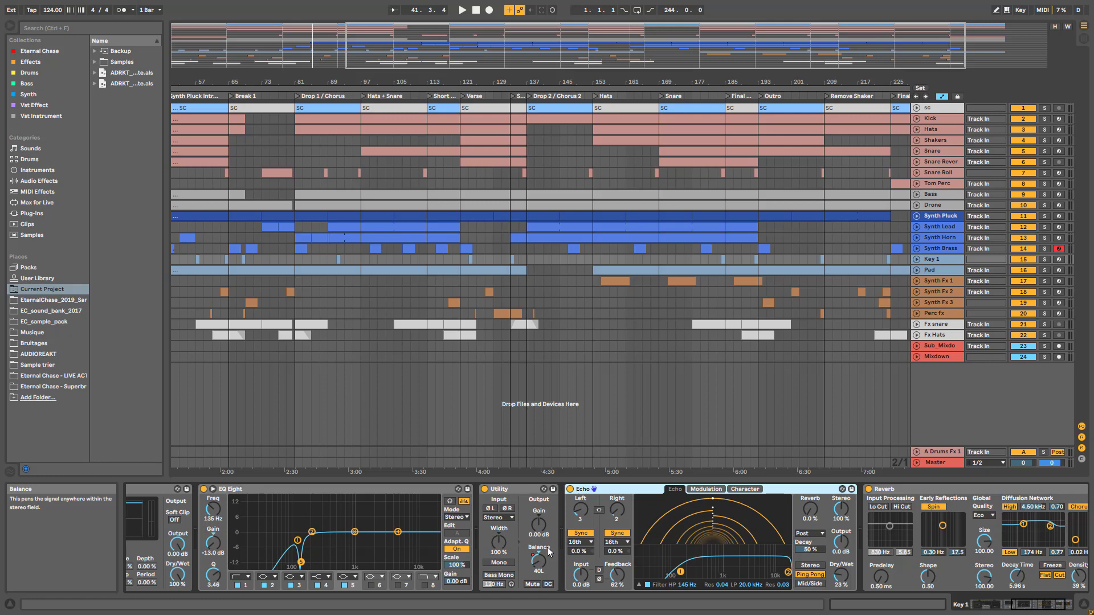
{"action": "left_click", "coordinate": [911, 489]}
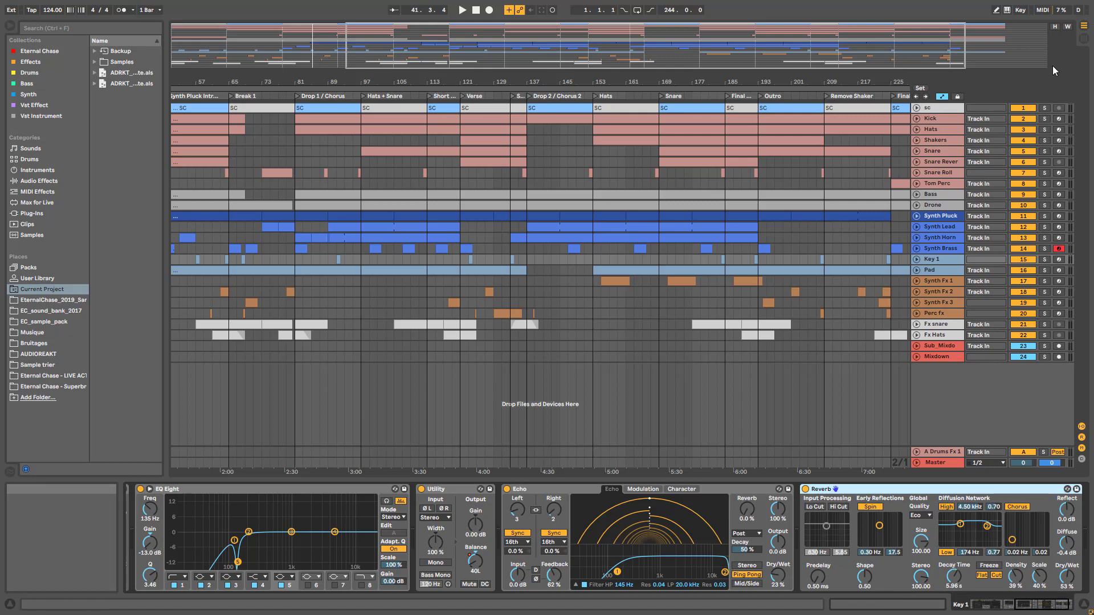
- Look through the device chains of the drum tracks, including Snare, Hats, Shakers and Snare Roll
{"action": "left_click", "coordinate": [946, 148]}
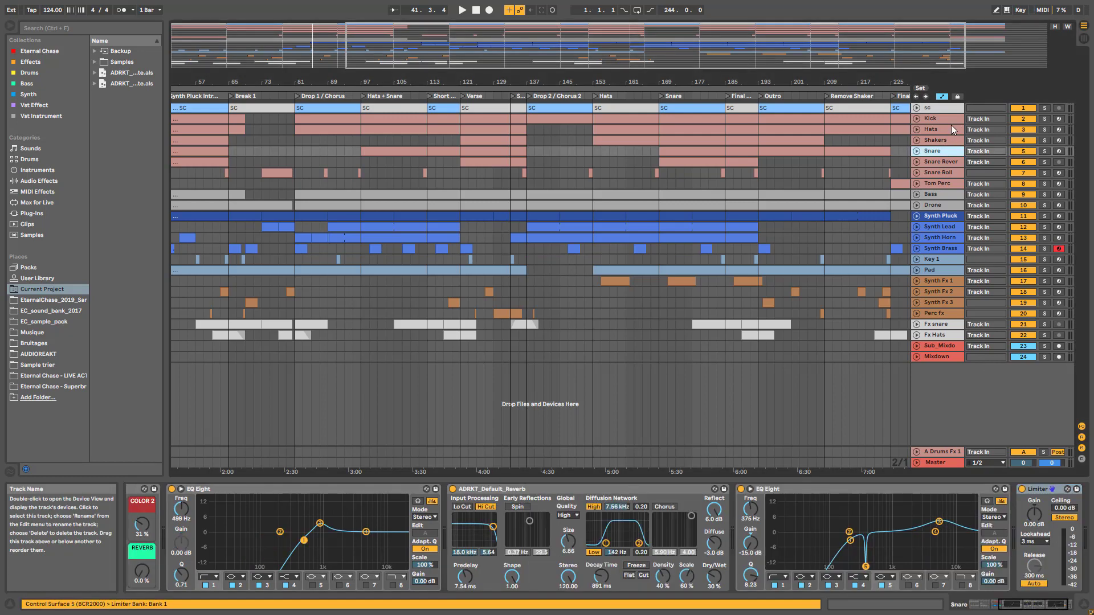
{"action": "left_click", "coordinate": [947, 126]}
{"action": "left_click", "coordinate": [942, 141]}
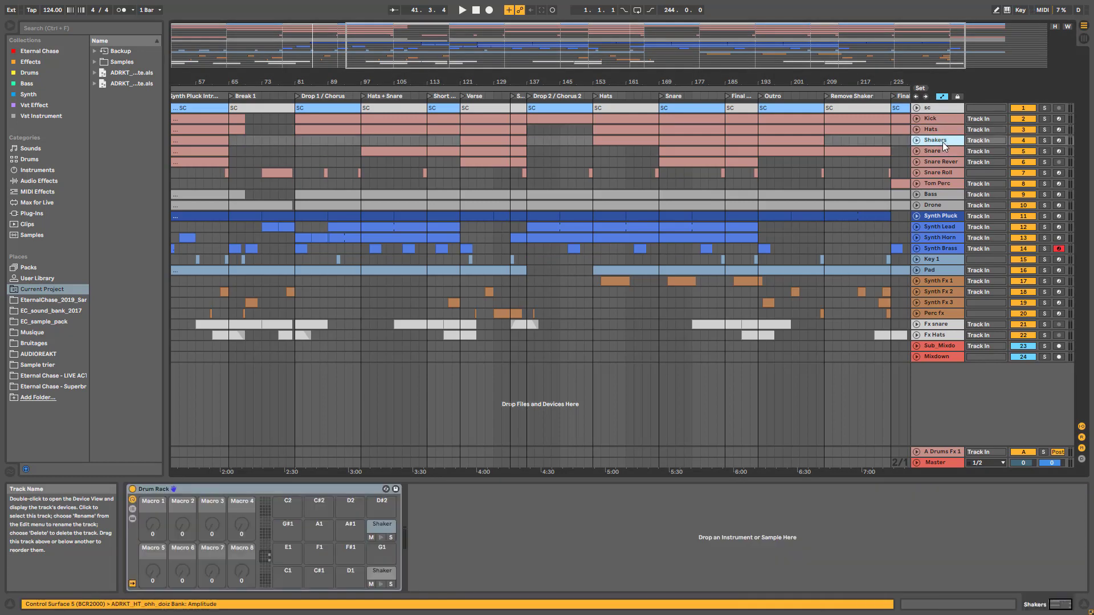
{"action": "key", "text": "Down"}
{"action": "key", "text": "Down"}
{"action": "key", "text": "Down"}
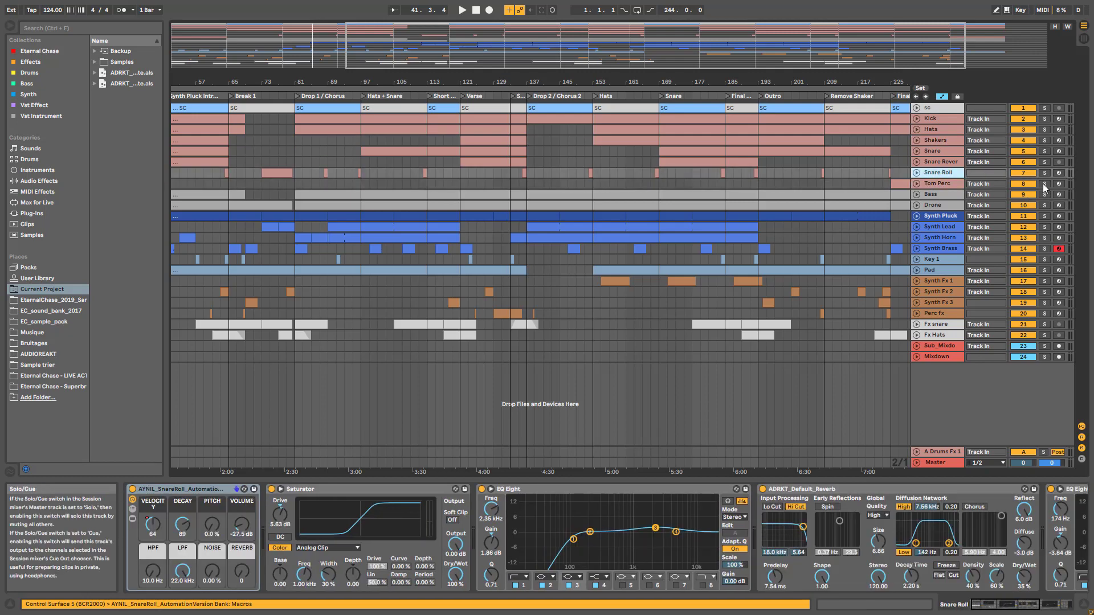
- Solo the Snare, Shakers, Hats and Kick tracks together and play them from bar 39
{"action": "left_click", "coordinate": [1045, 151]}
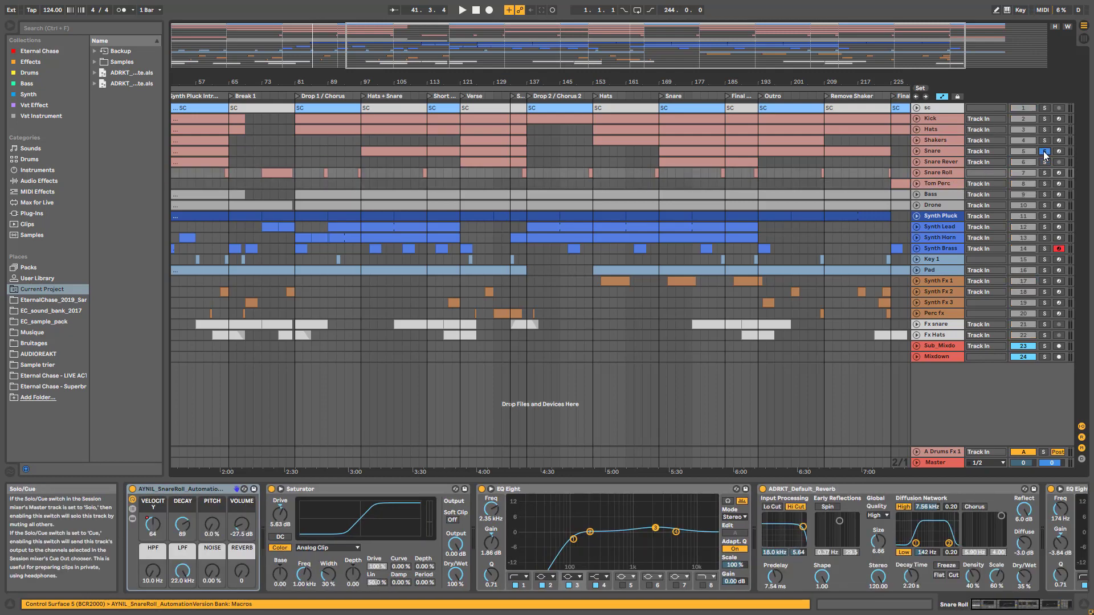
{"action": "left_click", "coordinate": [1044, 140]}
{"action": "left_click", "coordinate": [1045, 129]}
{"action": "left_click", "coordinate": [1047, 118]}
{"action": "key", "text": "space"}
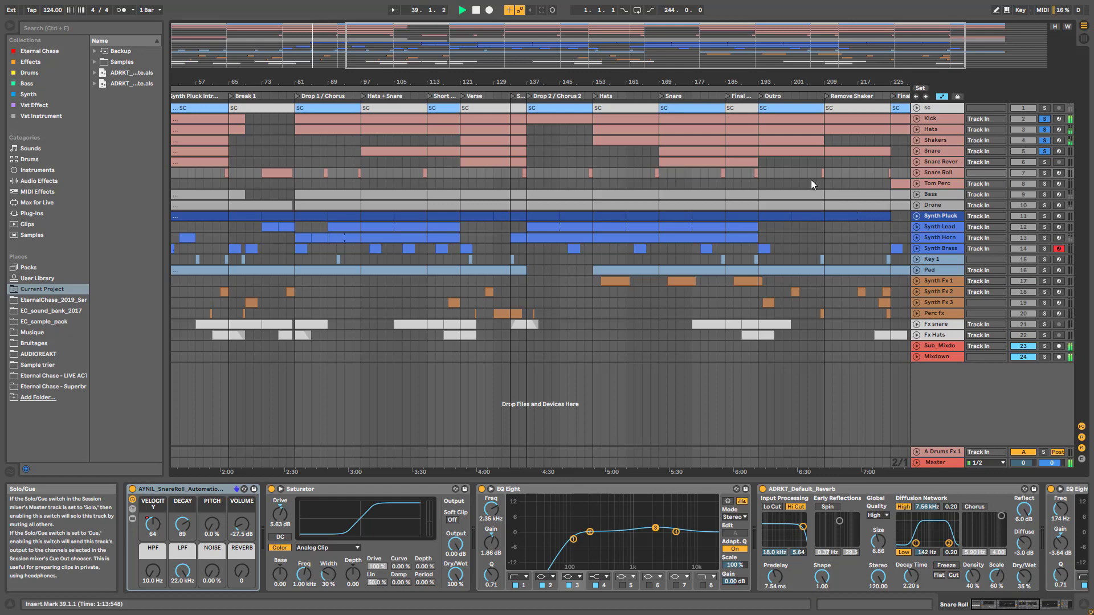
- Play the soloed drums from bar 121 and examine the Snare chain and the devices inside the Shakers Drum Rack
{"action": "left_click", "coordinate": [486, 138]}
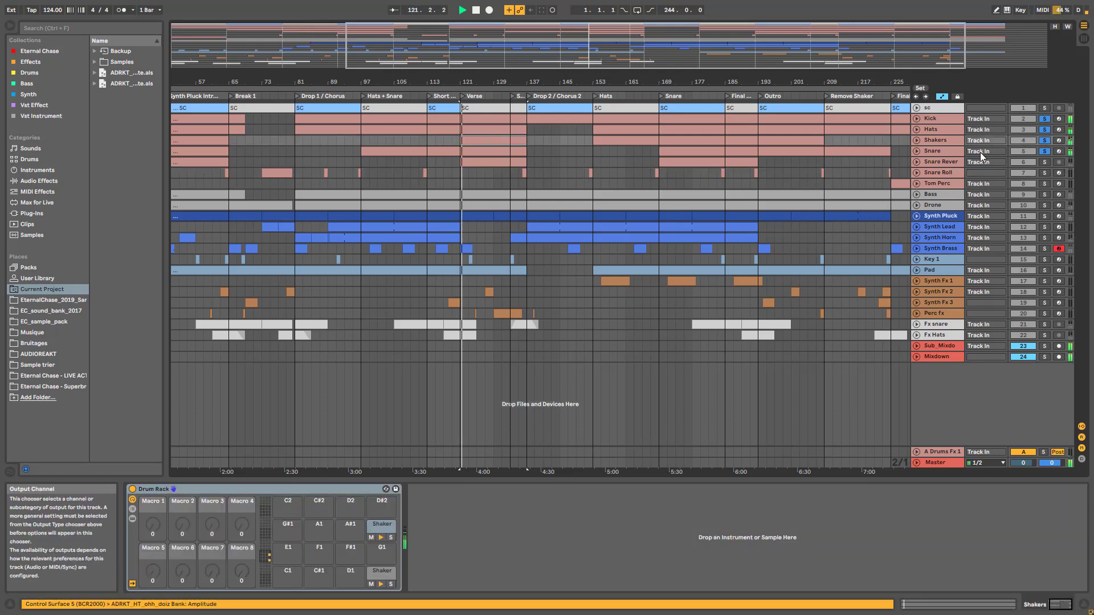
{"action": "left_click", "coordinate": [939, 151]}
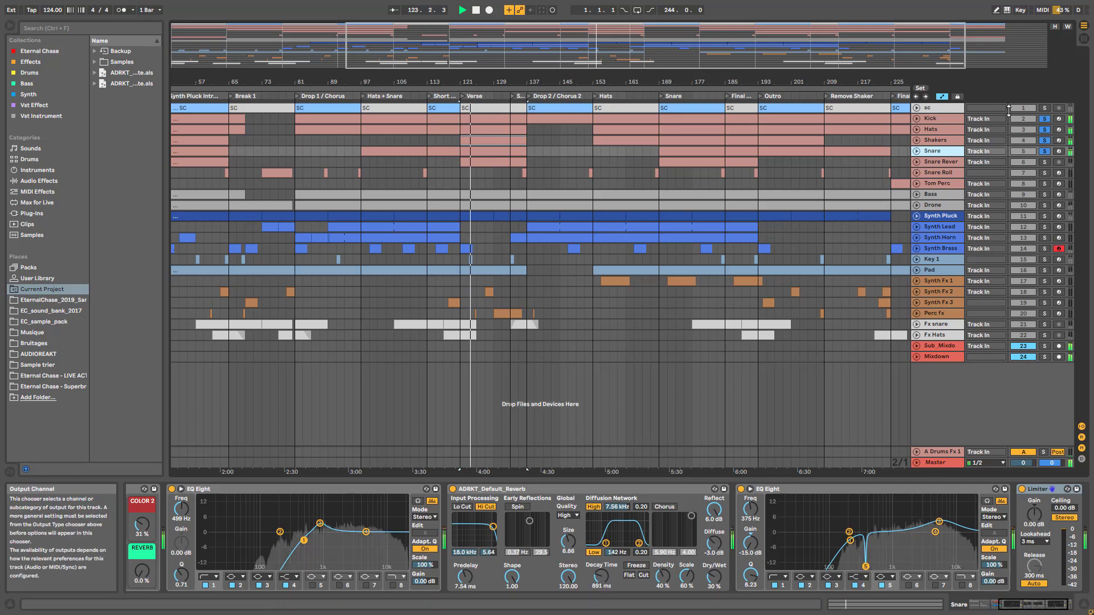
{"action": "left_click", "coordinate": [935, 140]}
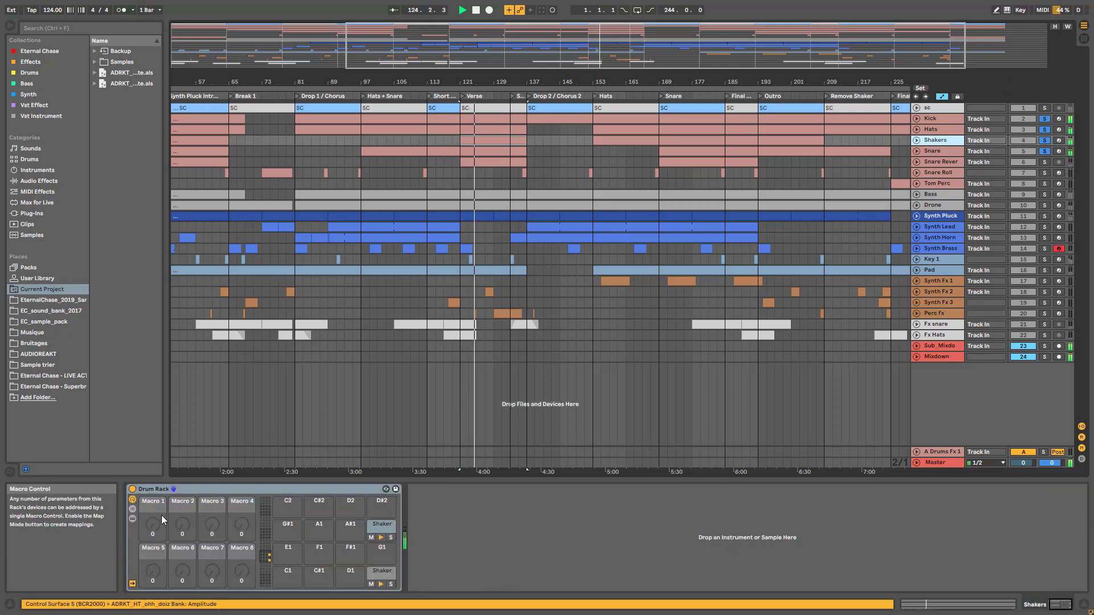
{"action": "left_click", "coordinate": [133, 519]}
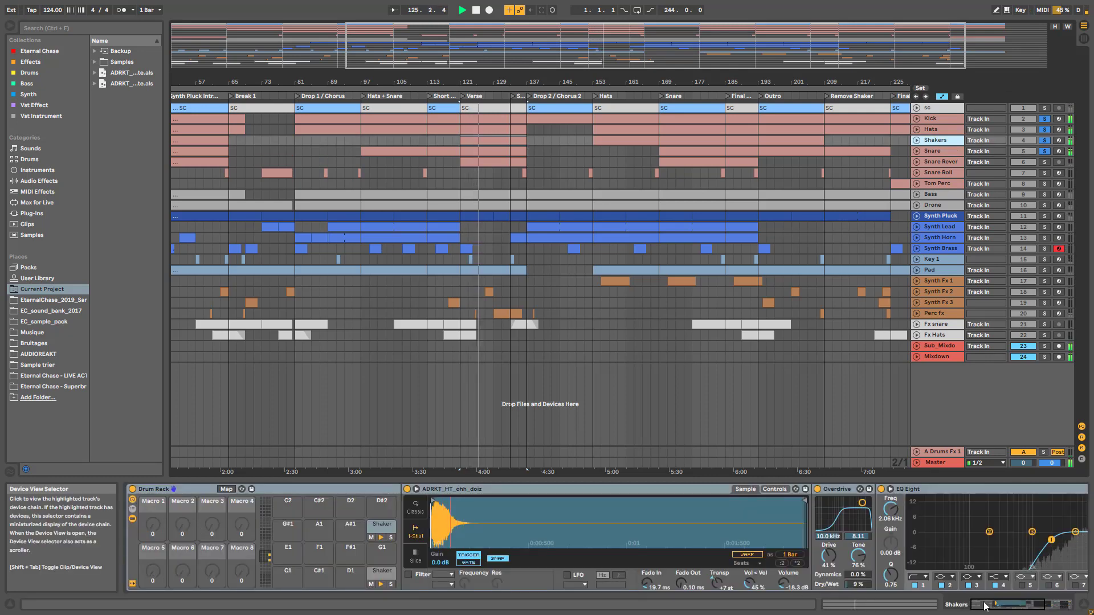
{"action": "left_click", "coordinate": [1043, 604]}
{"action": "left_click_drag", "start_coordinate": [1044, 604], "coordinate": [1011, 604]}
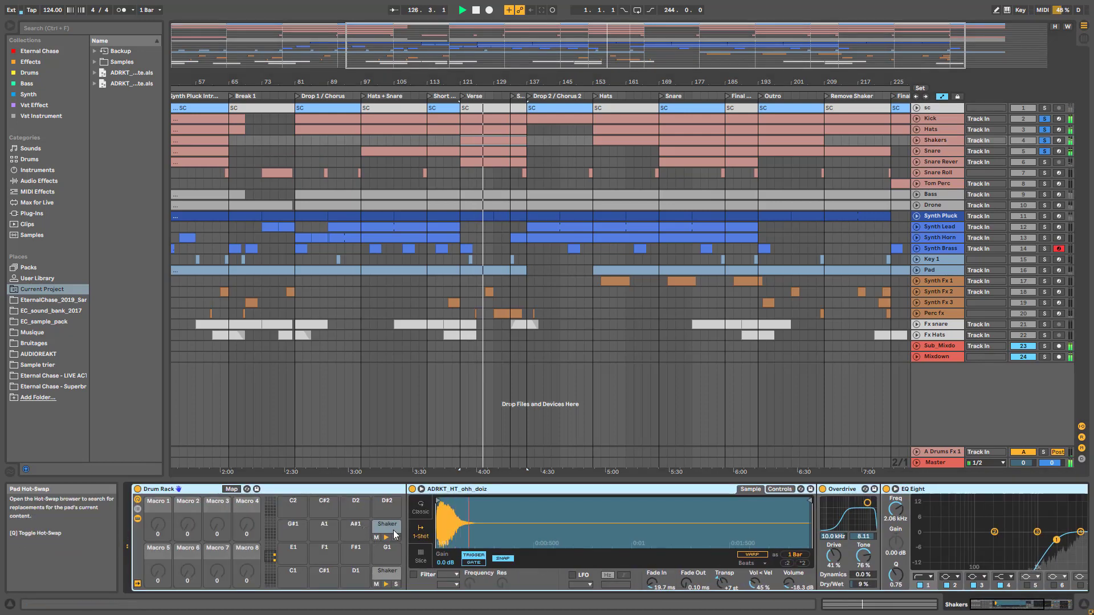
- Examine the Hats rack with its internal Reverb return chain, revisit the Snare effects, and stop playback
{"action": "left_click", "coordinate": [948, 131]}
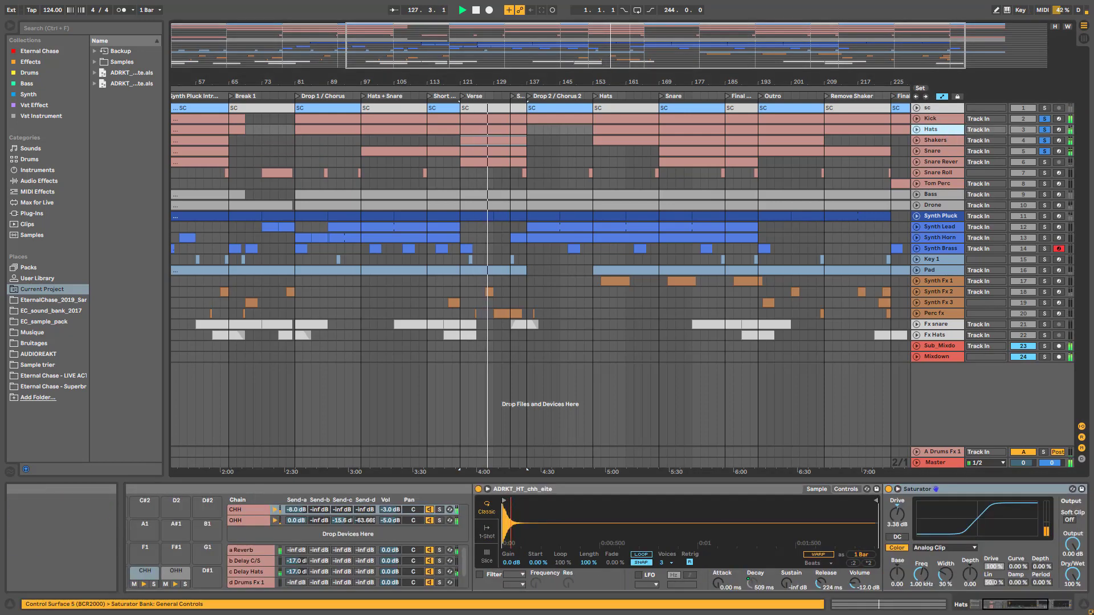
{"action": "mouse_move", "coordinate": [993, 605]}
{"action": "left_mouse_down"}
{"action": "mouse_move", "coordinate": [1035, 605]}
{"action": "mouse_move", "coordinate": [1007, 605]}
{"action": "left_mouse_up"}
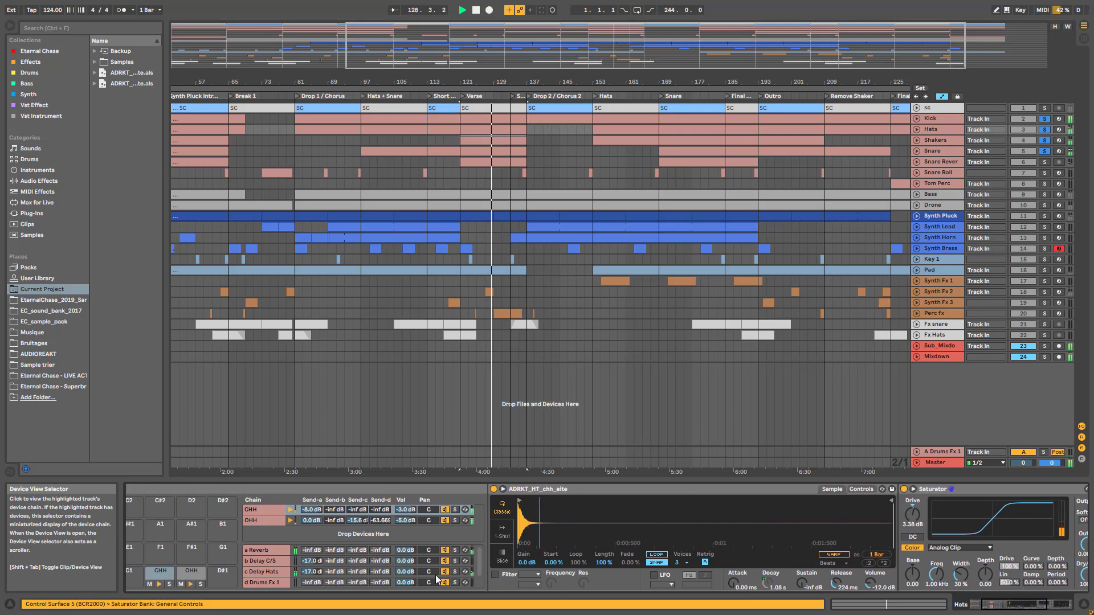
{"action": "left_click", "coordinate": [262, 549]}
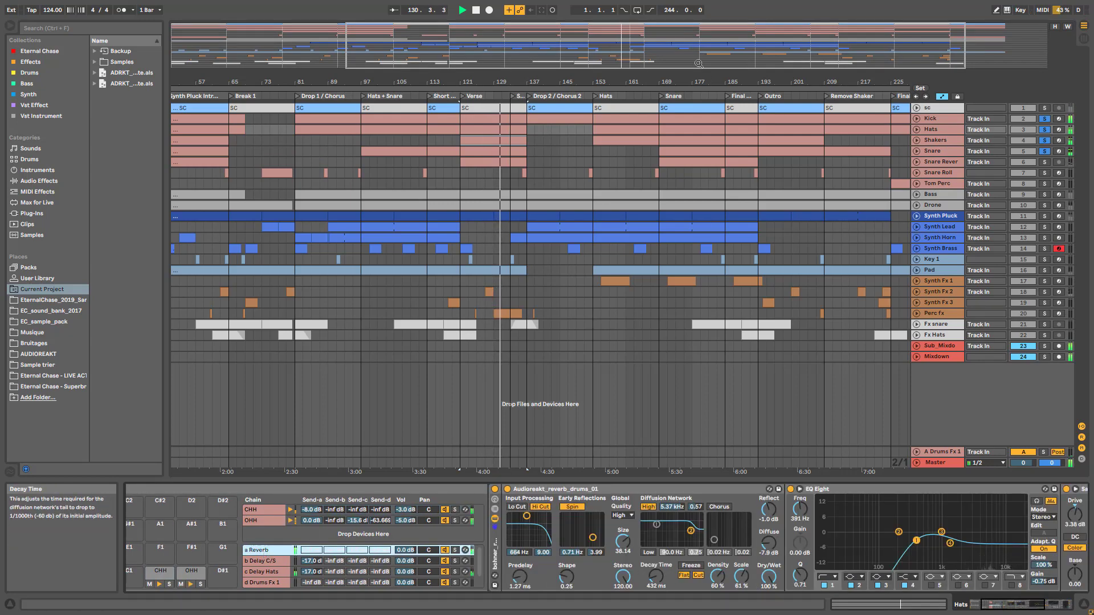
{"action": "left_click", "coordinate": [1006, 152]}
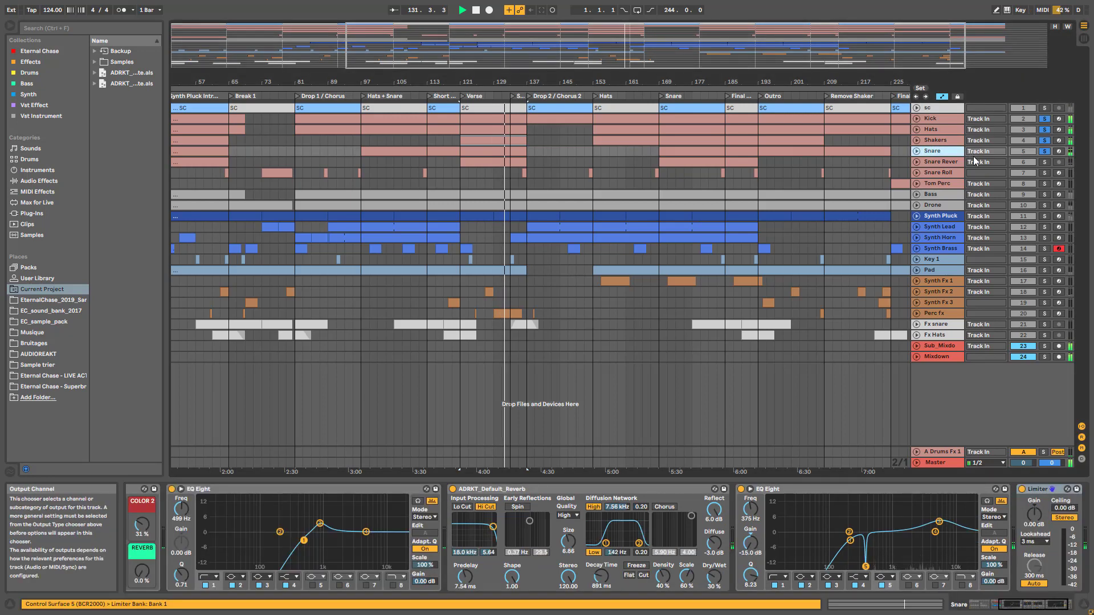
{"action": "key", "text": "space"}
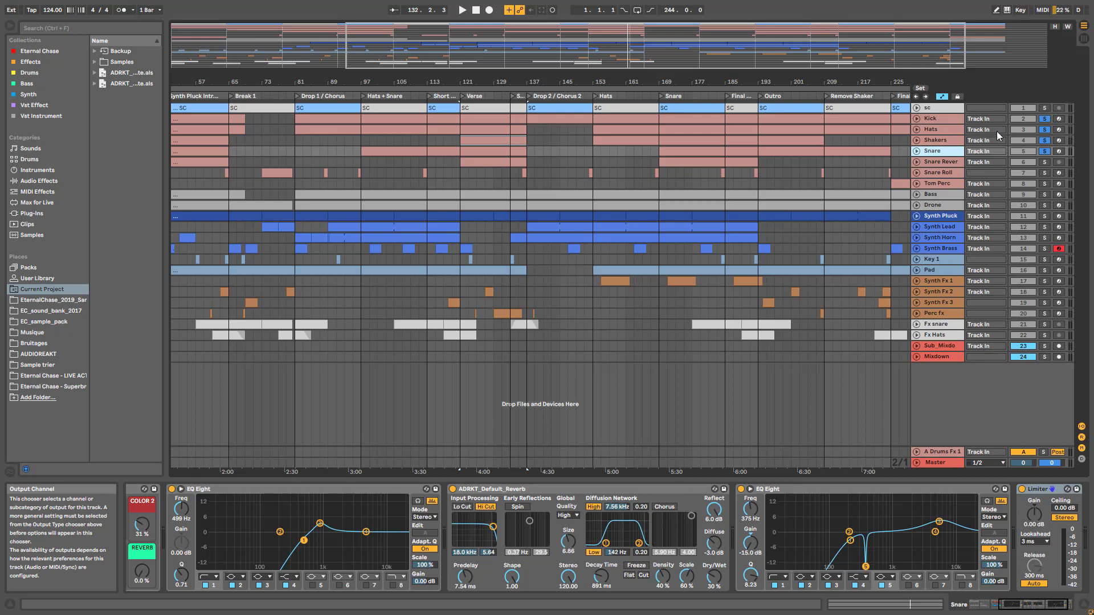
- Inspect the Synth Lead's Echo and Reverb devices, and unfold the track to show its clips and automation
{"action": "left_click", "coordinate": [944, 228]}
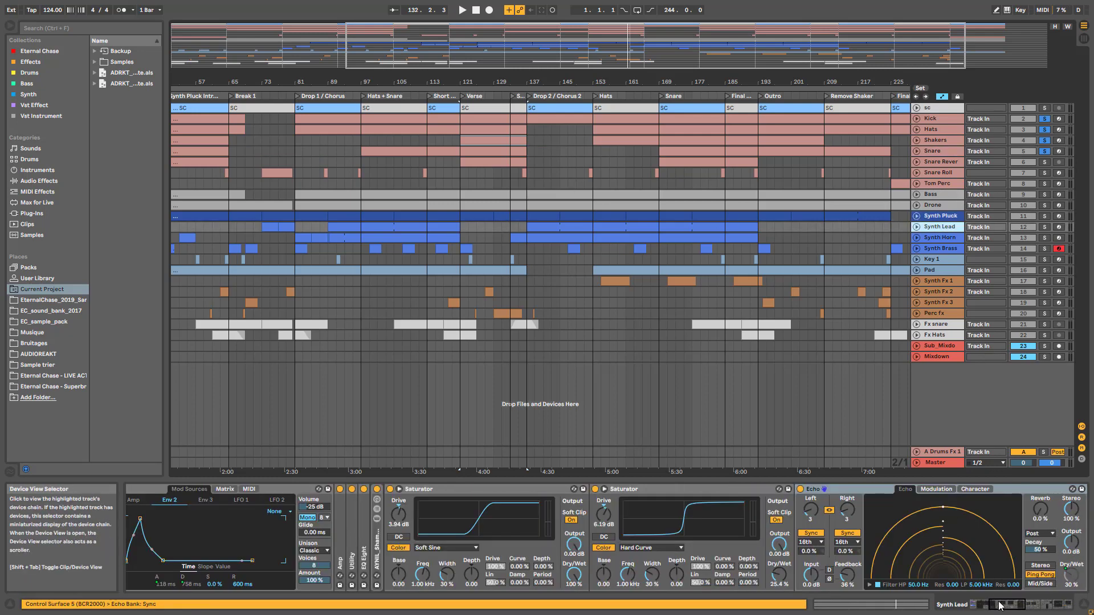
{"action": "left_click_drag", "start_coordinate": [1008, 605], "coordinate": [1027, 596]}
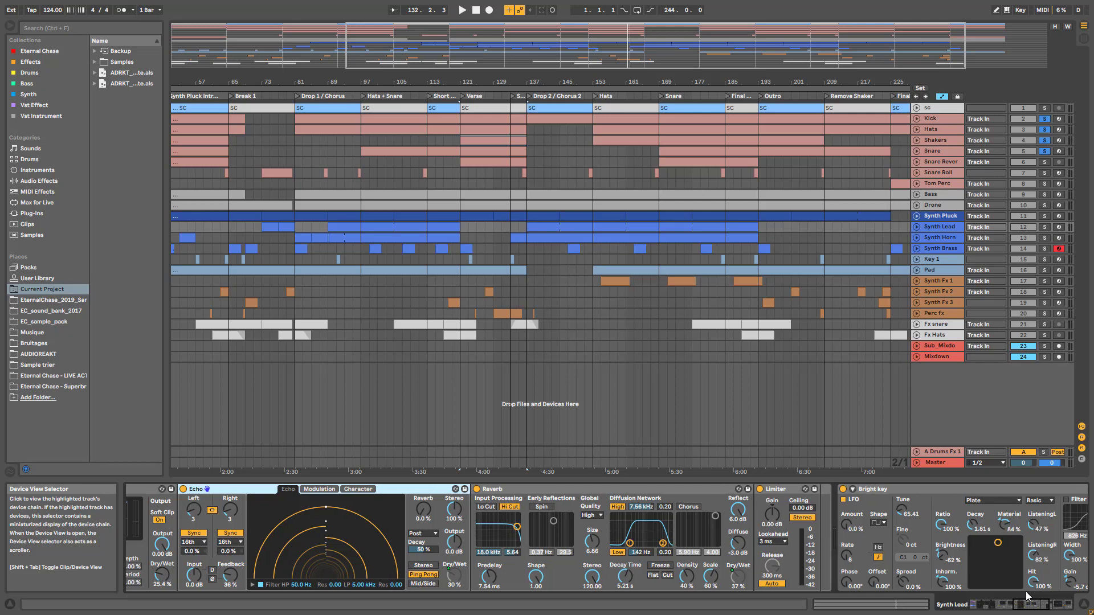
{"action": "left_click", "coordinate": [742, 581]}
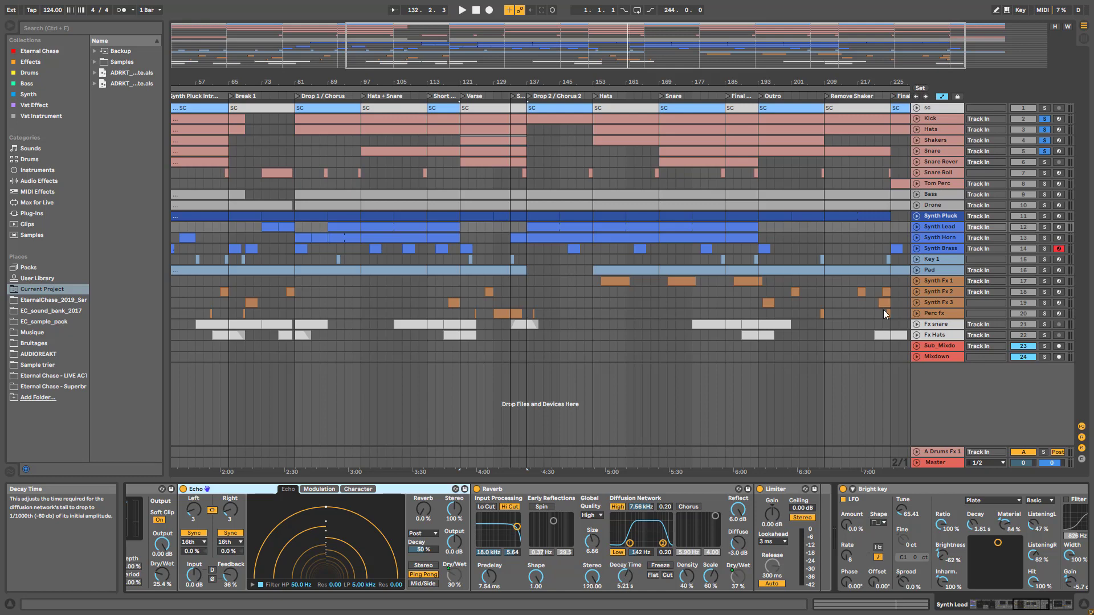
{"action": "left_click", "coordinate": [937, 227]}
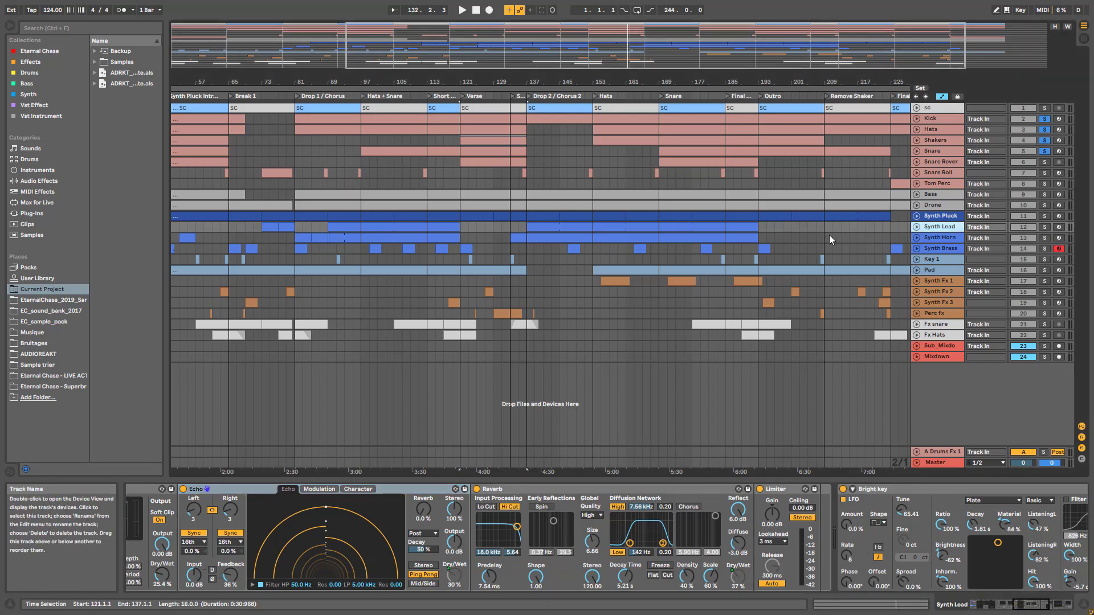
{"action": "left_click", "coordinate": [917, 228]}
{"action": "left_click", "coordinate": [688, 243]}
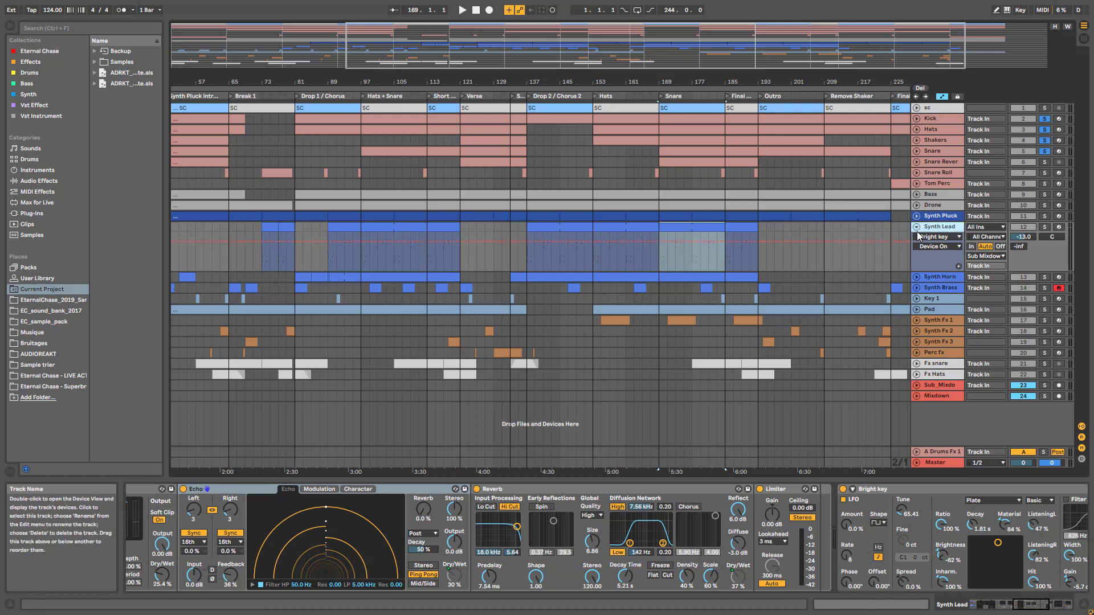
- Unfold the Synth Horn track and examine the devices inside its rack, from Wavetable and Phaser through to the Reverb and Utility
{"action": "left_click", "coordinate": [917, 276]}
{"action": "left_click", "coordinate": [937, 278]}
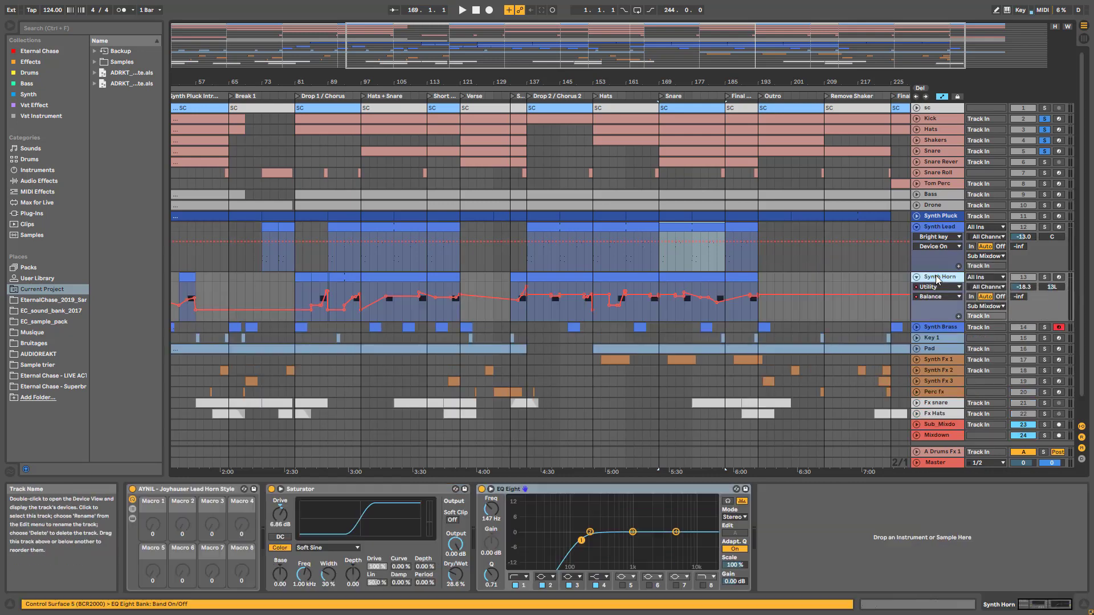
{"action": "left_click", "coordinate": [132, 519]}
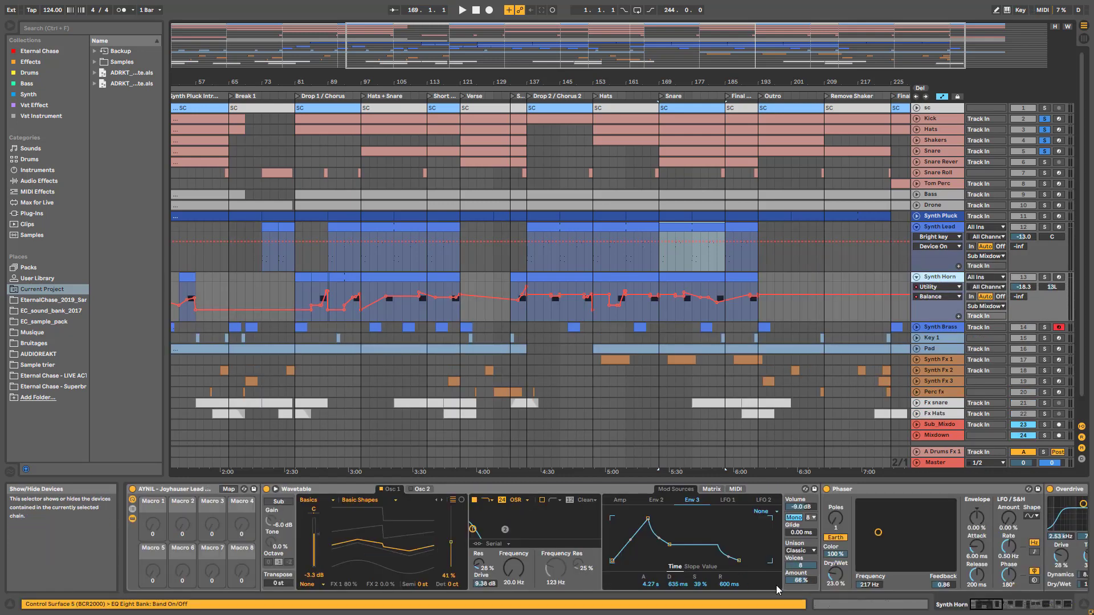
{"action": "left_click", "coordinate": [993, 605]}
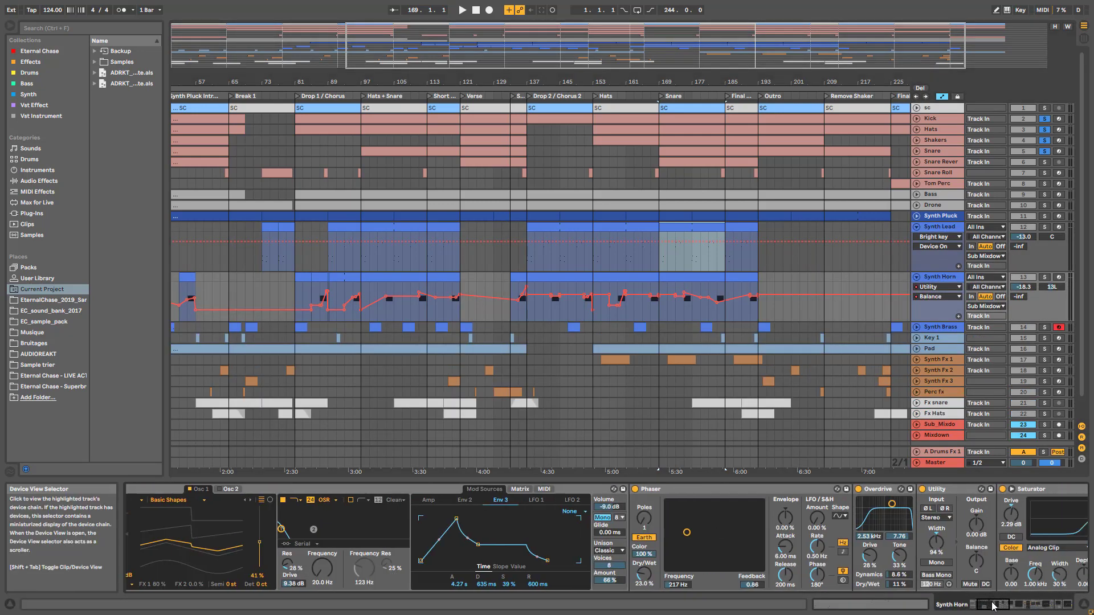
{"action": "left_click_drag", "start_coordinate": [993, 606], "coordinate": [1034, 604]}
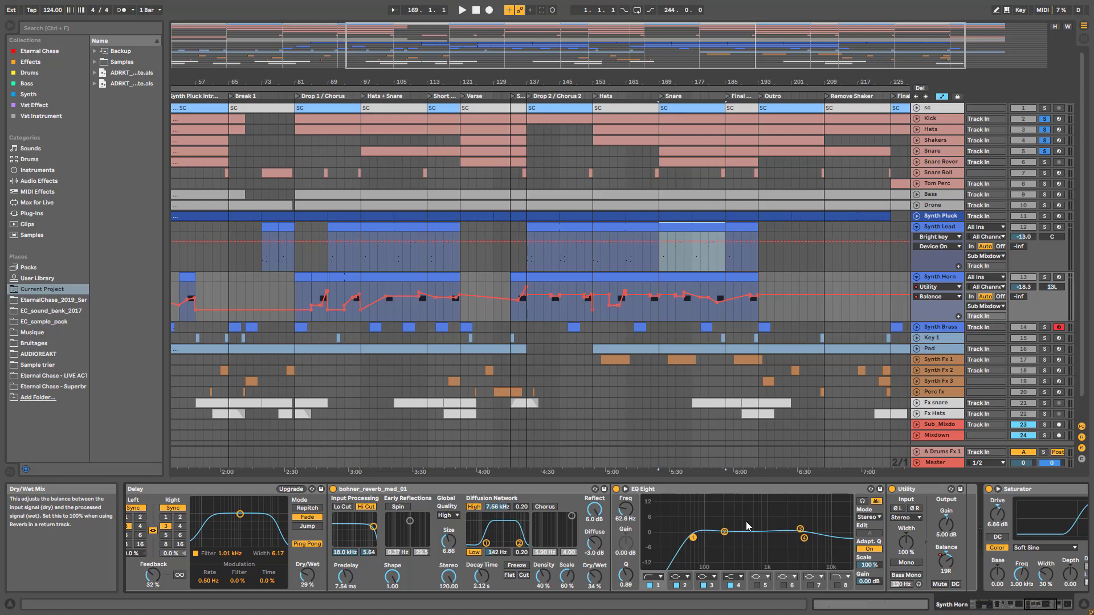
- Unfold the Synth Brass and Key 1 tracks to view their automation, and review the Key 1 chain through to its Reverb
{"action": "left_click", "coordinate": [915, 327]}
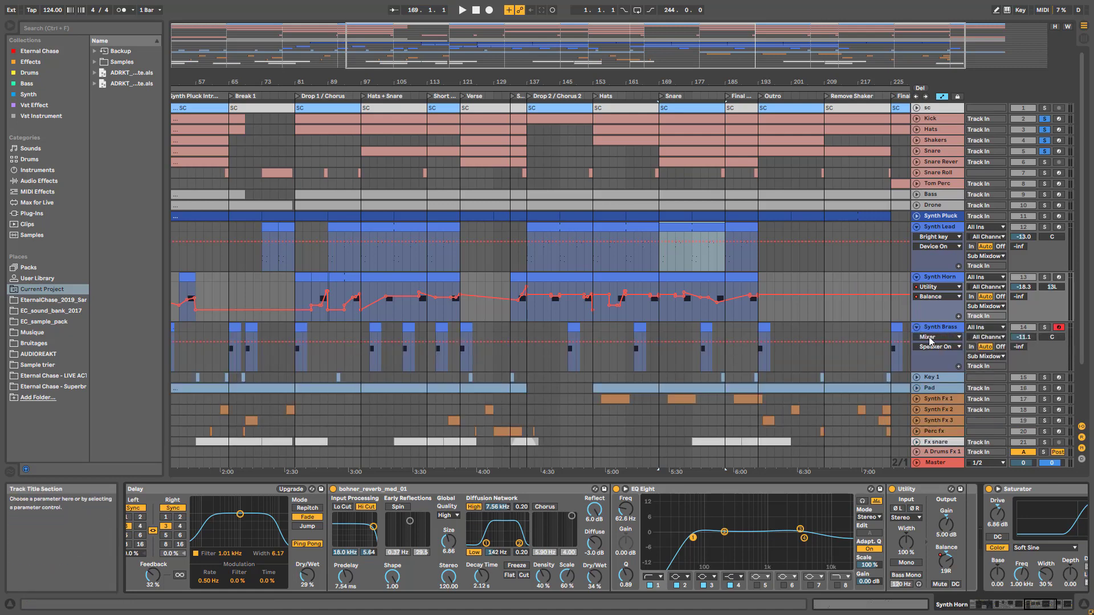
{"action": "scroll", "coordinate": [923, 342], "scroll_direction": "down", "scroll_amount": 2}
{"action": "left_click", "coordinate": [932, 336]}
{"action": "left_click", "coordinate": [916, 331]}
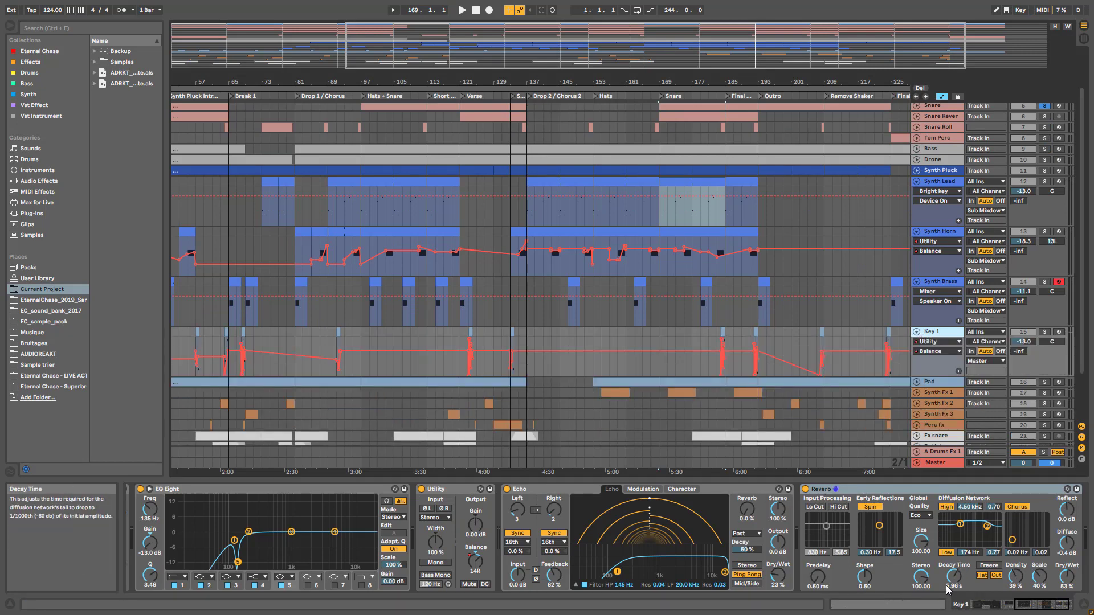
{"action": "left_click_drag", "start_coordinate": [1038, 611], "coordinate": [1045, 611]}
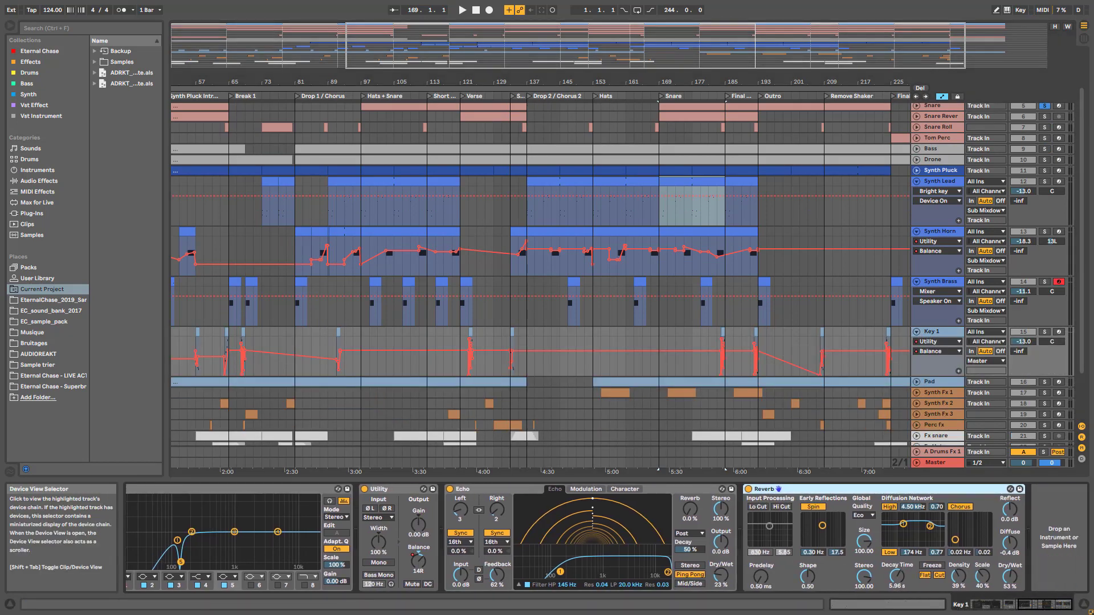
- Solo the Key 1, Synth Brass, Synth Horn and Synth Lead tracks together and audition them from bar 89
{"action": "left_click", "coordinate": [1044, 332]}
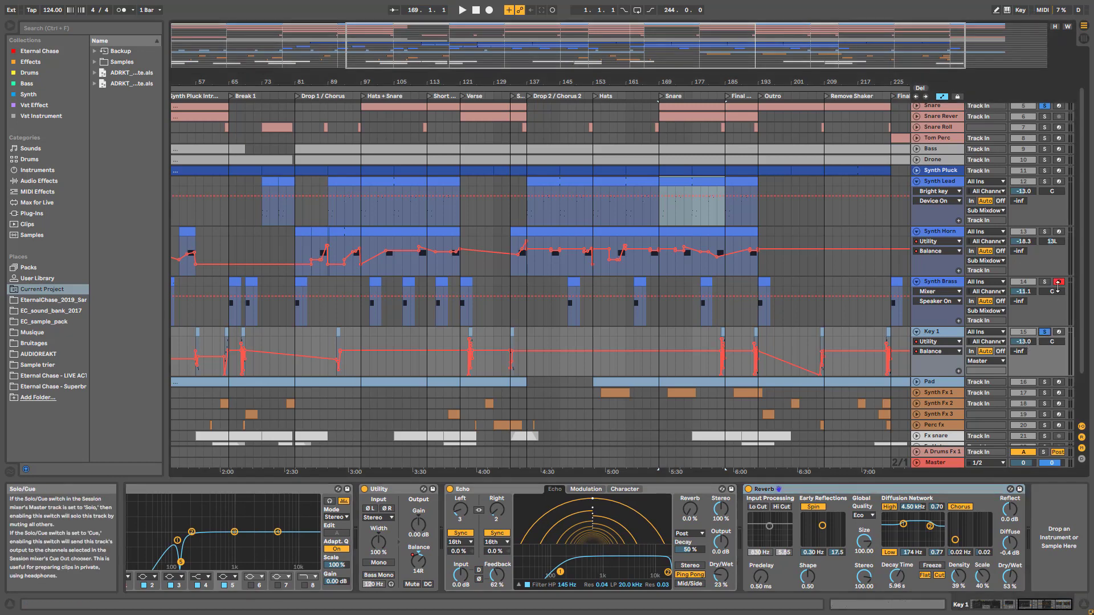
{"action": "left_click", "coordinate": [1045, 281]}
{"action": "left_click", "coordinate": [1044, 231]}
{"action": "left_click", "coordinate": [1044, 182]}
{"action": "left_click_drag", "start_coordinate": [304, 82], "coordinate": [304, 159]}
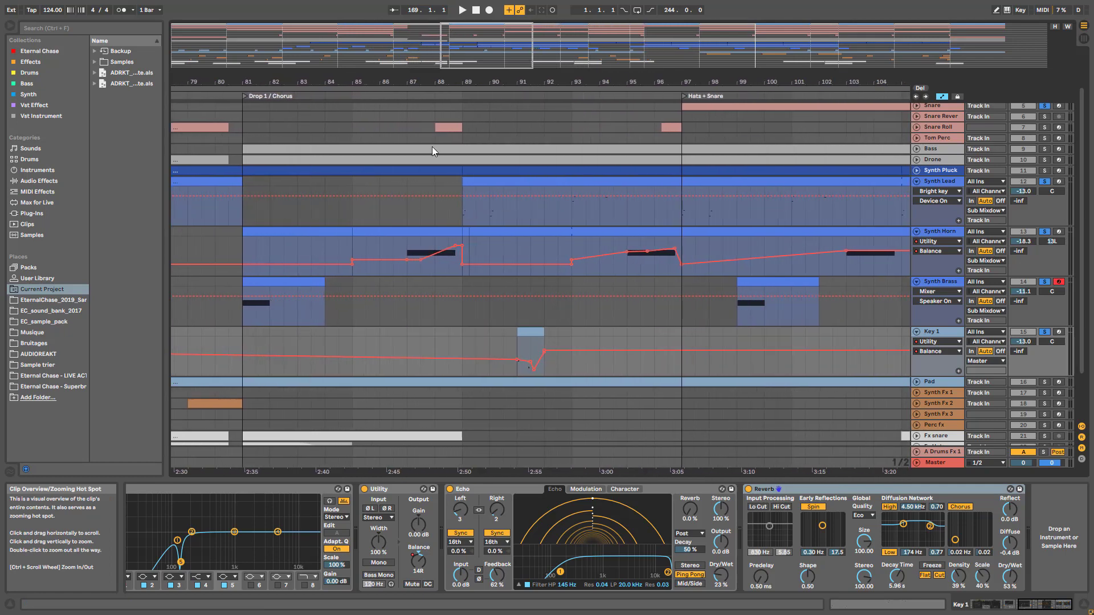
{"action": "left_click", "coordinate": [459, 219]}
{"action": "key", "text": "space"}
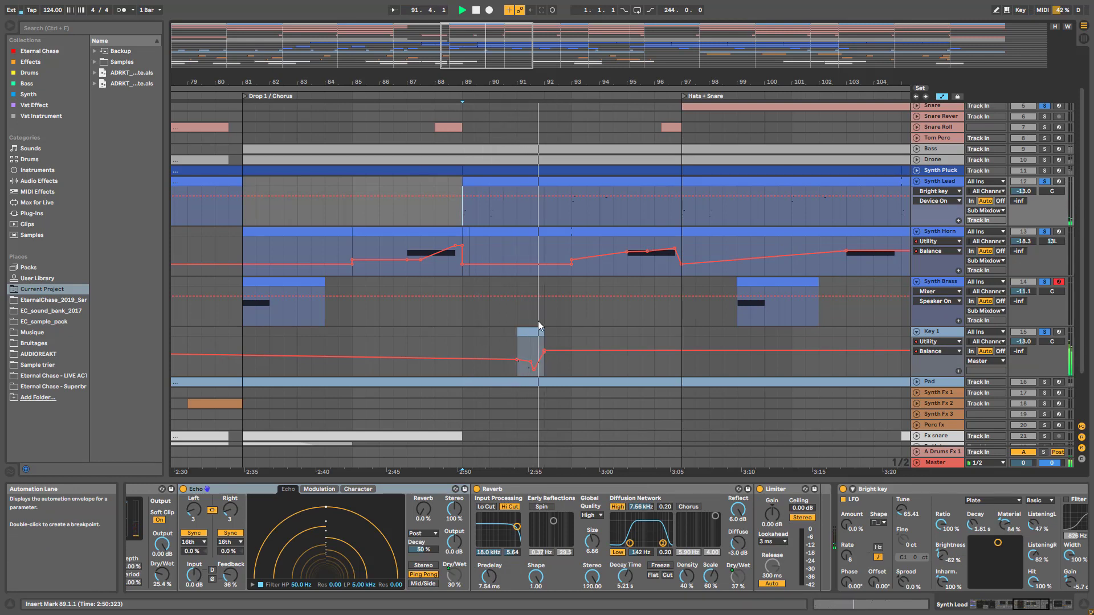
{"action": "key", "text": "space"}
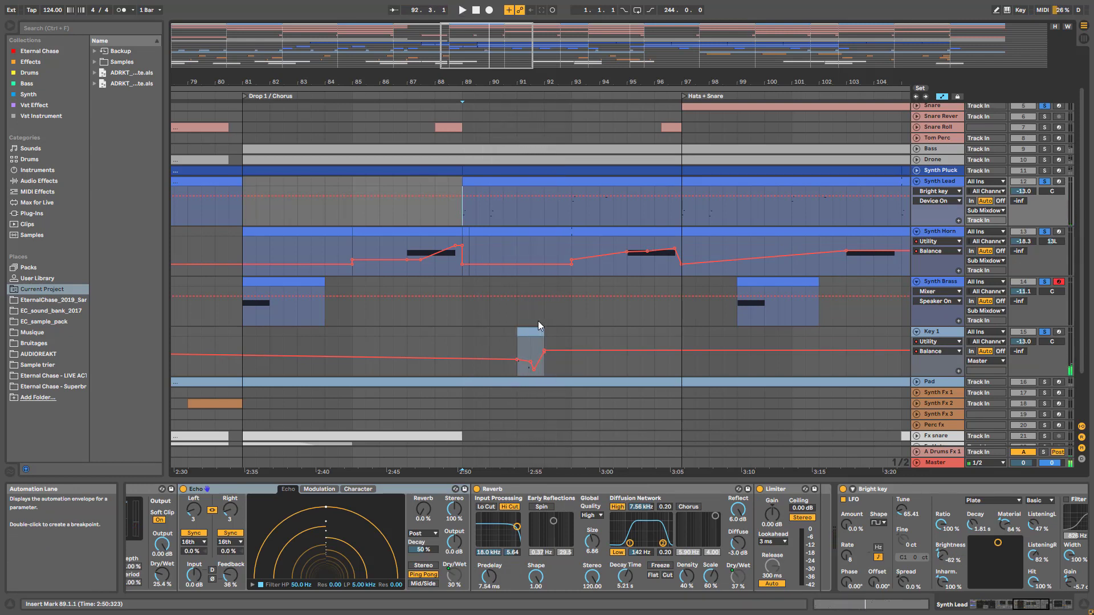
- Clear the track solos, and unfold Synth Pluck to inspect its DECAY and CUTOFF automation and device chain
{"action": "left_click", "coordinate": [527, 336]}
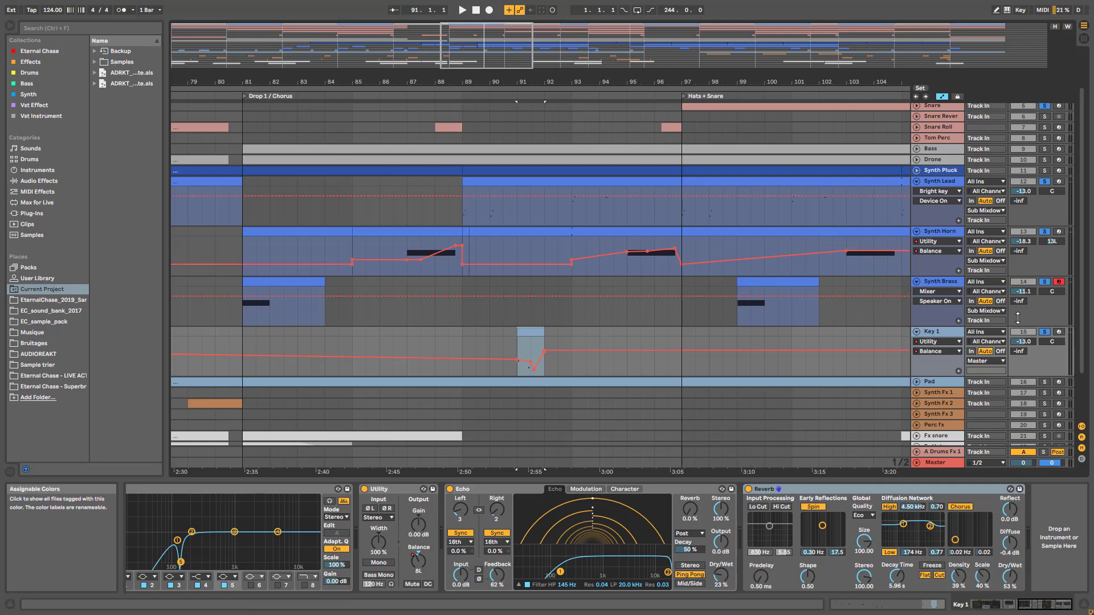
{"action": "left_click", "coordinate": [1044, 334]}
{"action": "scroll", "coordinate": [435, 366], "scroll_direction": "down", "scroll_amount": 5}
{"action": "left_click", "coordinate": [917, 172]}
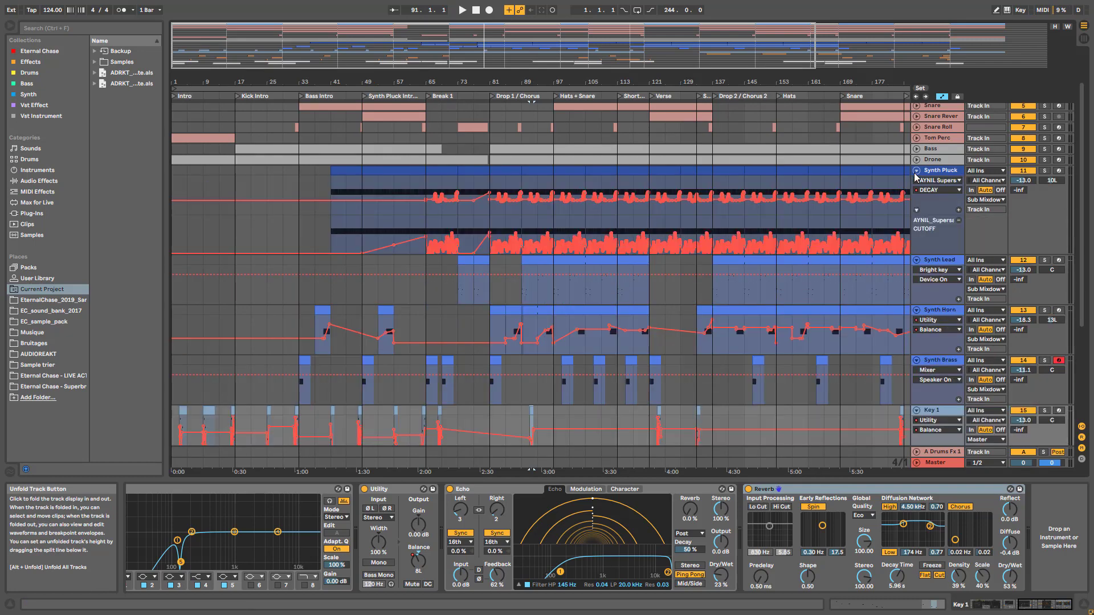
{"action": "left_click", "coordinate": [945, 173]}
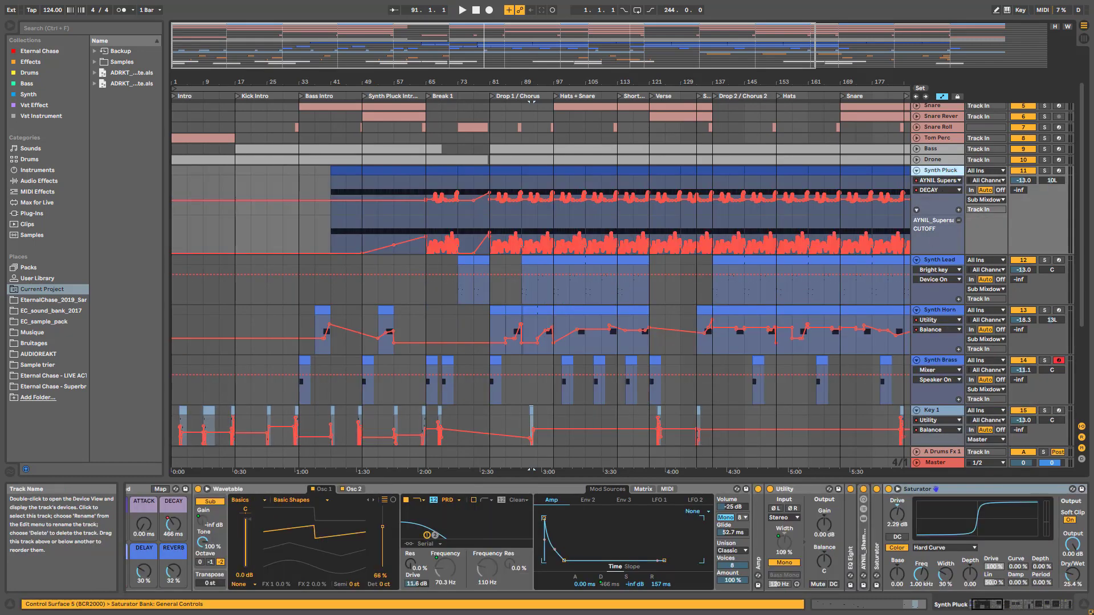
{"action": "left_click", "coordinate": [1008, 605]}
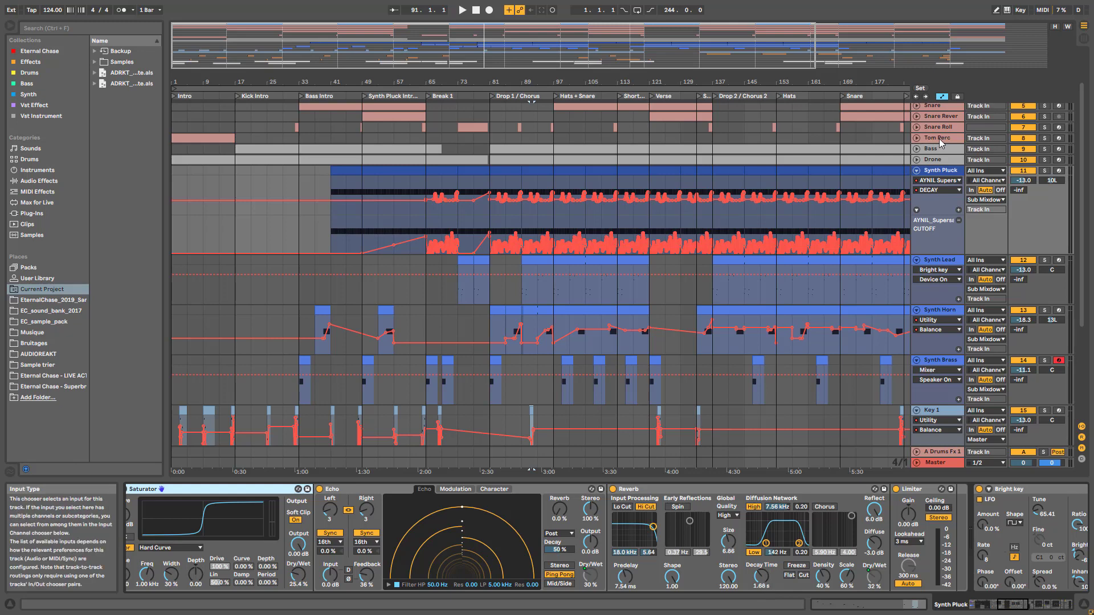
- Fold the Synth Pluck, Synth Lead, Synth Horn, Synth Brass and Key 1 tracks
{"action": "left_click", "coordinate": [917, 171]}
{"action": "left_click", "coordinate": [922, 180]}
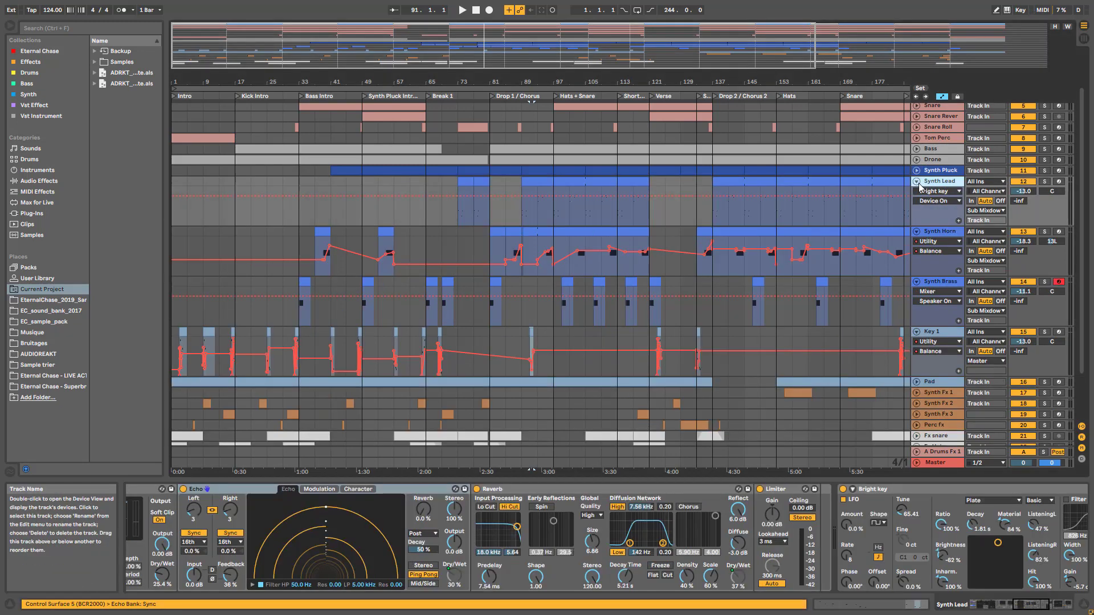
{"action": "left_click", "coordinate": [917, 182]}
{"action": "left_click", "coordinate": [916, 193]}
{"action": "left_click", "coordinate": [917, 202]}
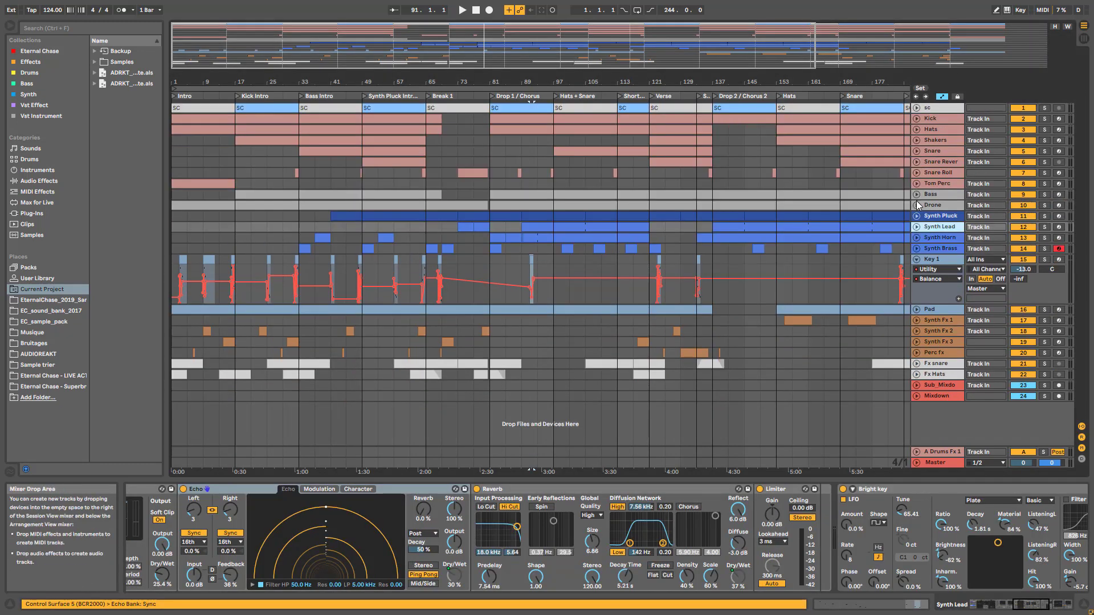
{"action": "left_click", "coordinate": [917, 260]}
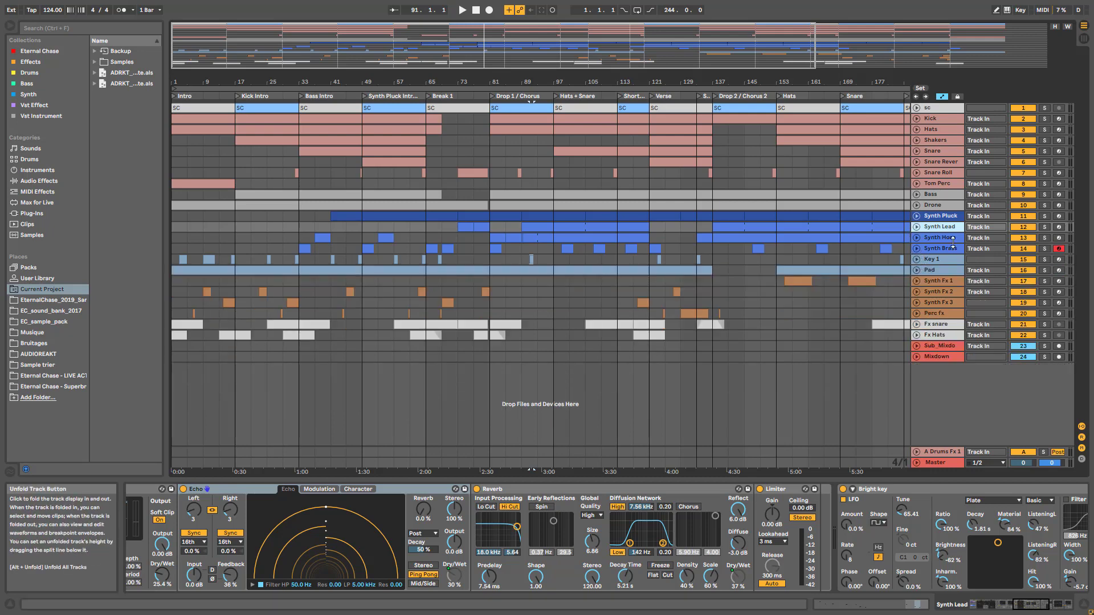
- Briefly unfold the Synth Horn and Synth Brass tracks to view their automation, and fold them again
{"action": "left_click", "coordinate": [916, 238]}
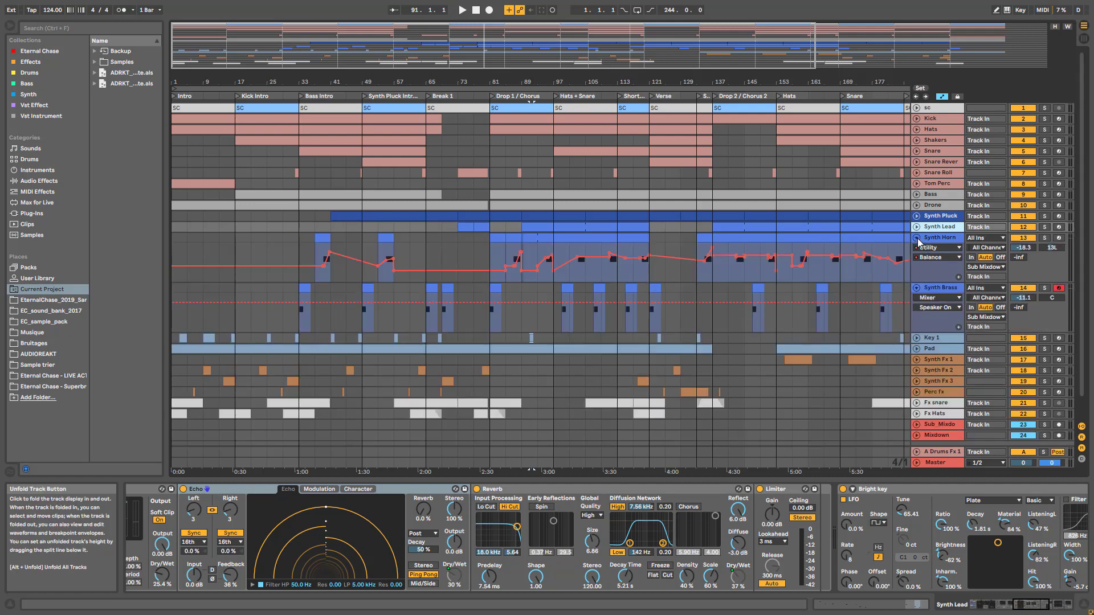
{"action": "left_click", "coordinate": [917, 239]}
{"action": "left_click", "coordinate": [916, 248]}
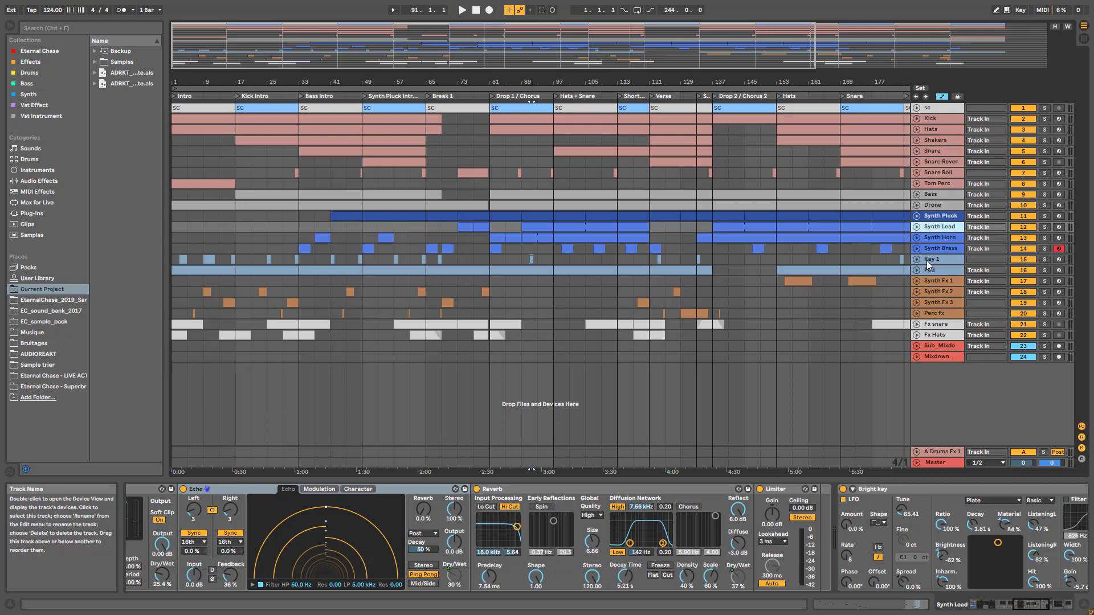
- Unfold the Pad track to view its automation, fold it again, and inspect its device chain, hiding the instrument rack's inner devices
{"action": "left_click", "coordinate": [916, 270]}
{"action": "left_click_drag", "start_coordinate": [988, 605], "coordinate": [1022, 605]}
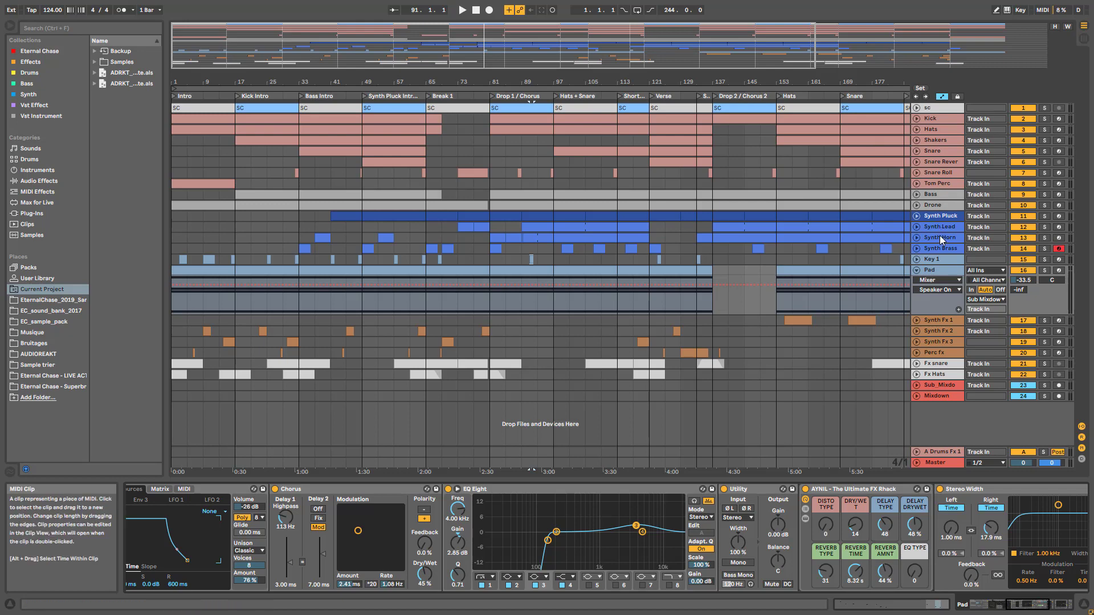
{"action": "left_click", "coordinate": [916, 271]}
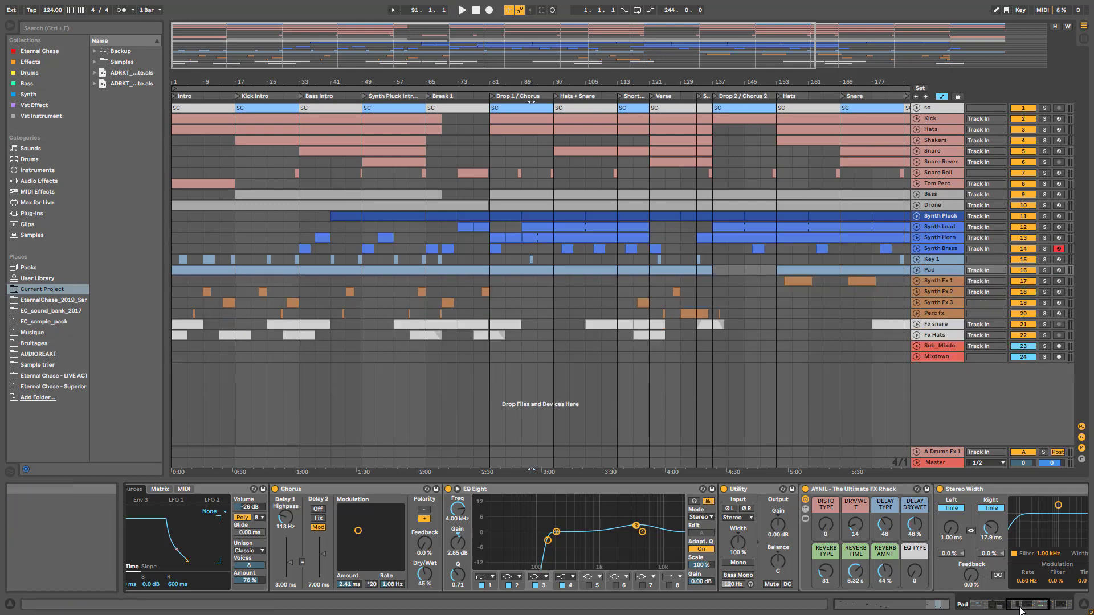
{"action": "left_click_drag", "start_coordinate": [1026, 604], "coordinate": [878, 586]}
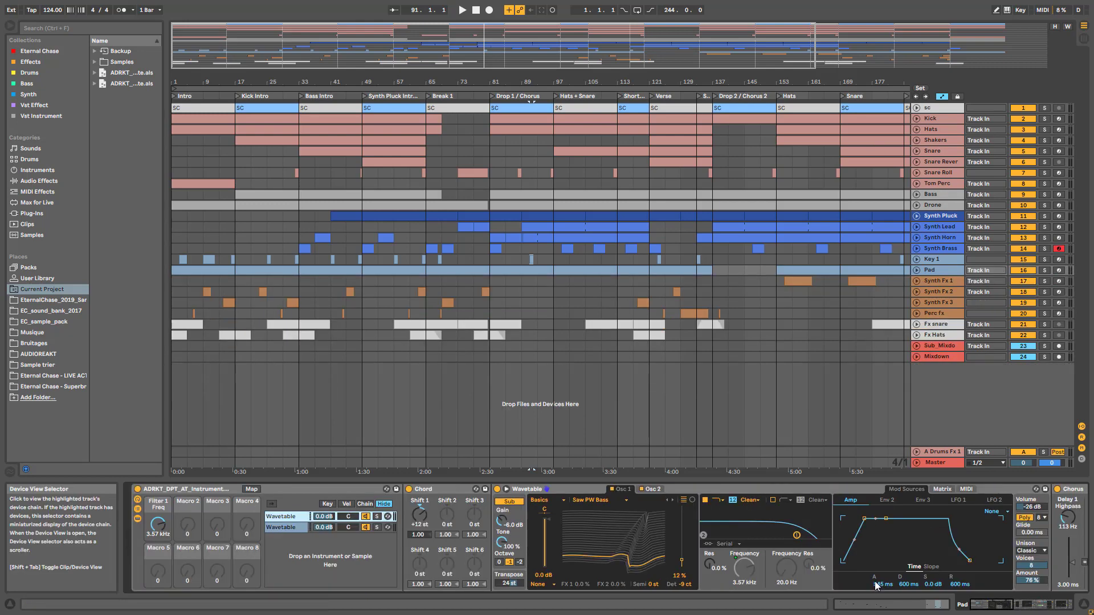
{"action": "left_click", "coordinate": [133, 518]}
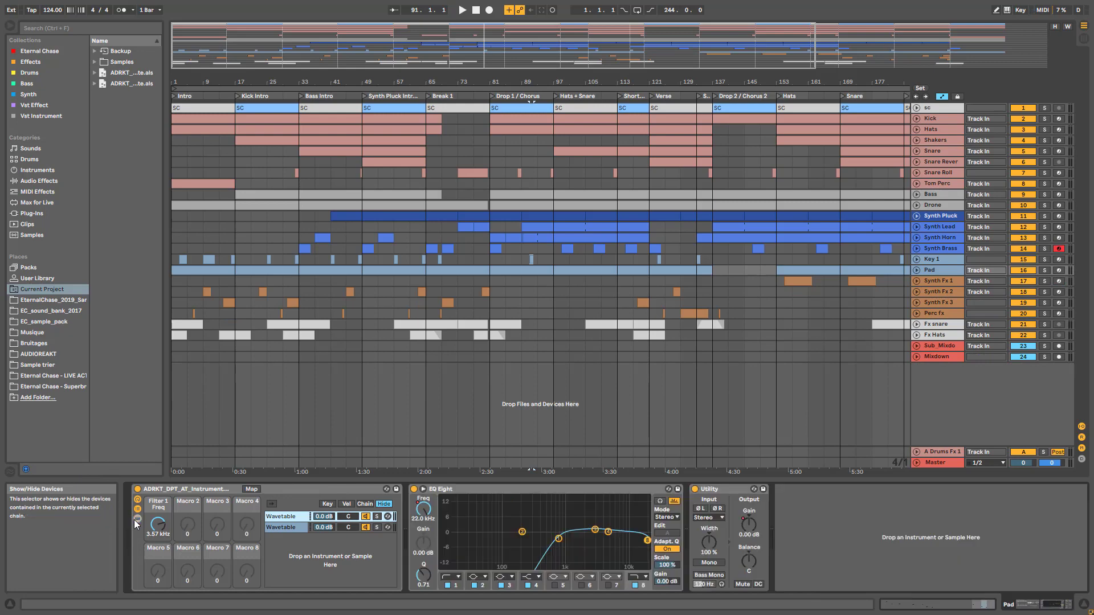
- View the device chains of the Synth Fx 1, Perc fx and Snare Reverse tracks
{"action": "left_click", "coordinate": [921, 281]}
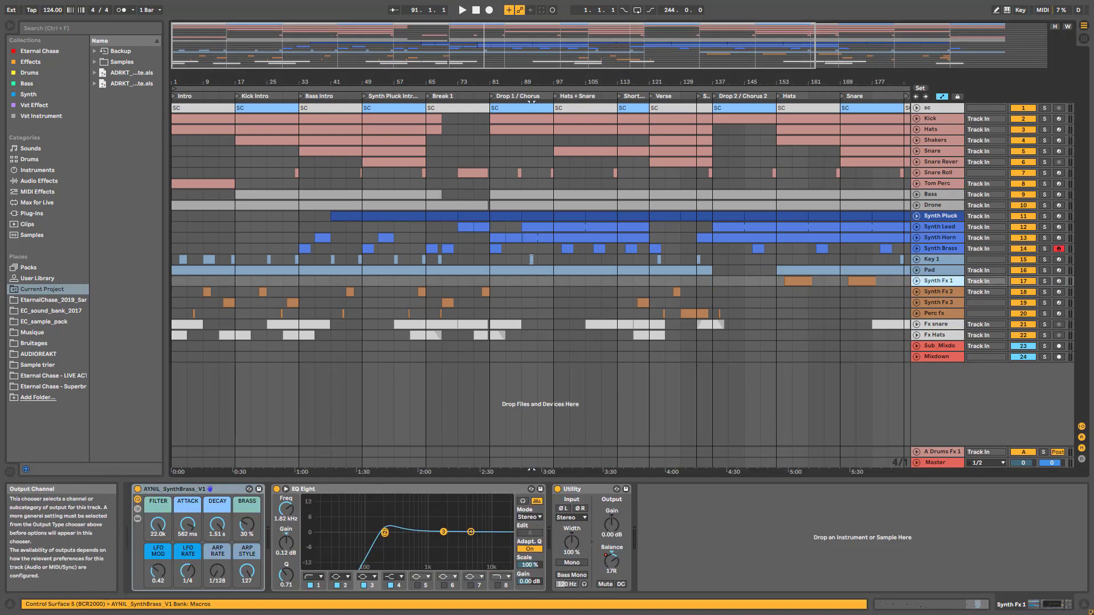
{"action": "left_click", "coordinate": [941, 313]}
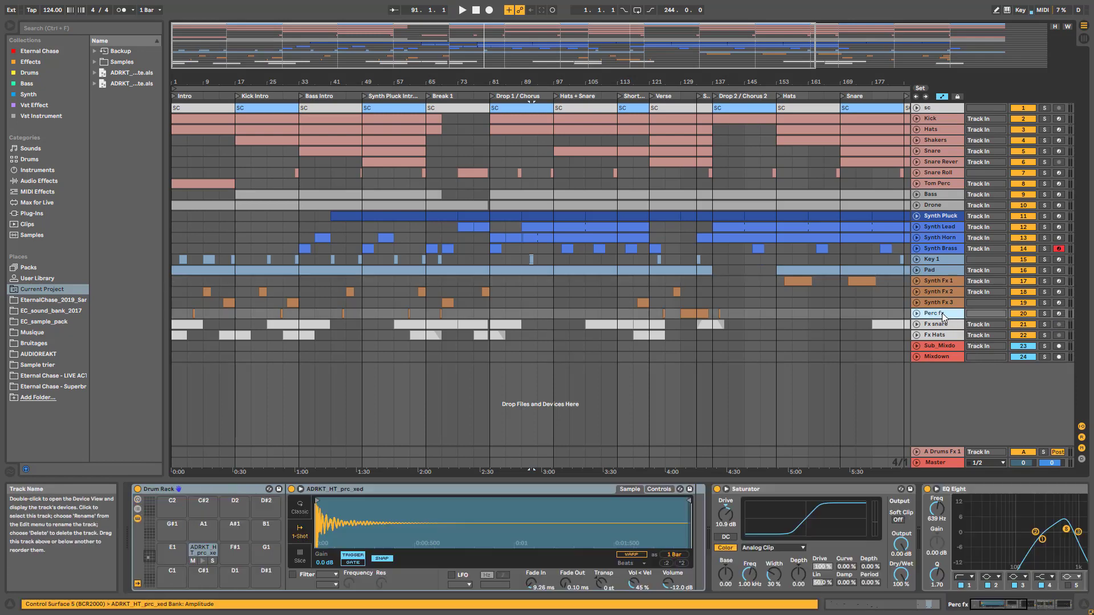
{"action": "left_click", "coordinate": [938, 162]}
{"action": "left_click_drag", "start_coordinate": [843, 81], "coordinate": [843, 34]}
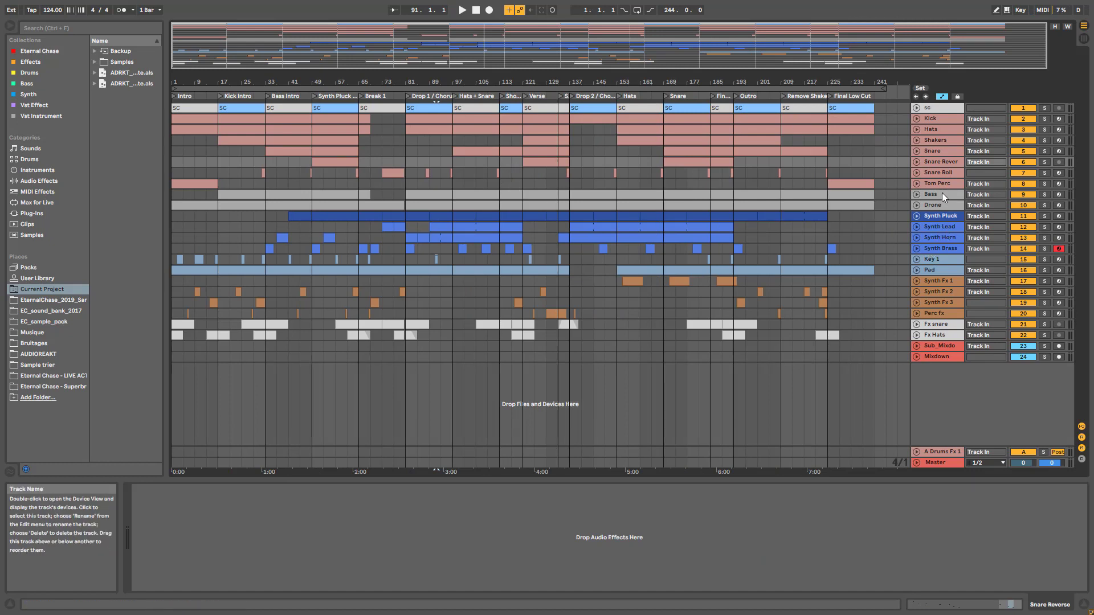
- Review the Snare clips across the arrangement and inspect the Snare track's device chain back to its Drum Rack
{"action": "left_click", "coordinate": [932, 150]}
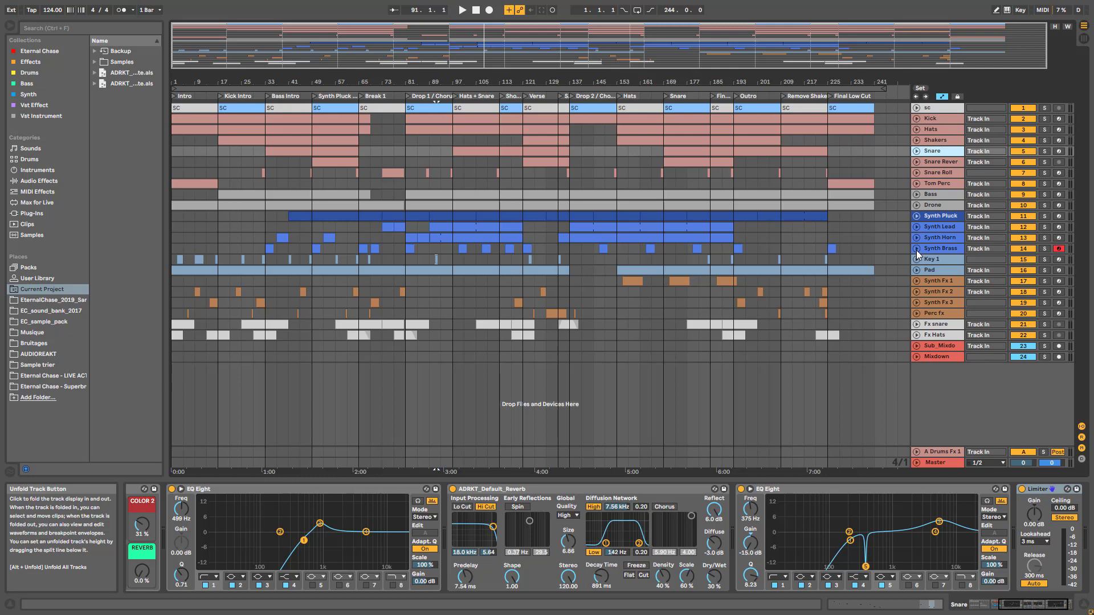
{"action": "left_click_drag", "start_coordinate": [700, 83], "coordinate": [615, 182]}
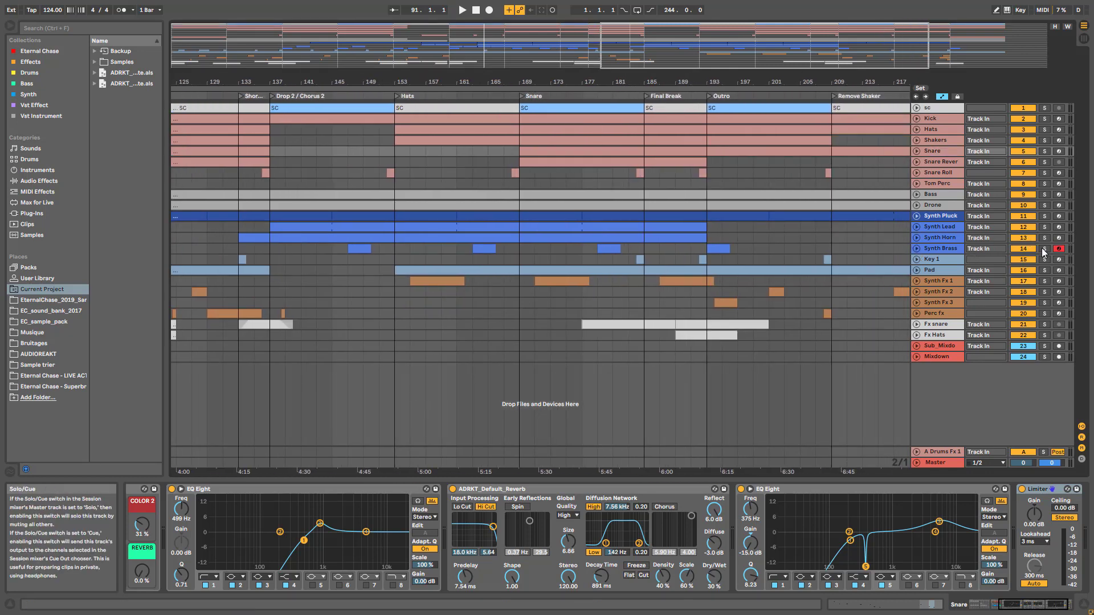
{"action": "key", "text": "minus"}
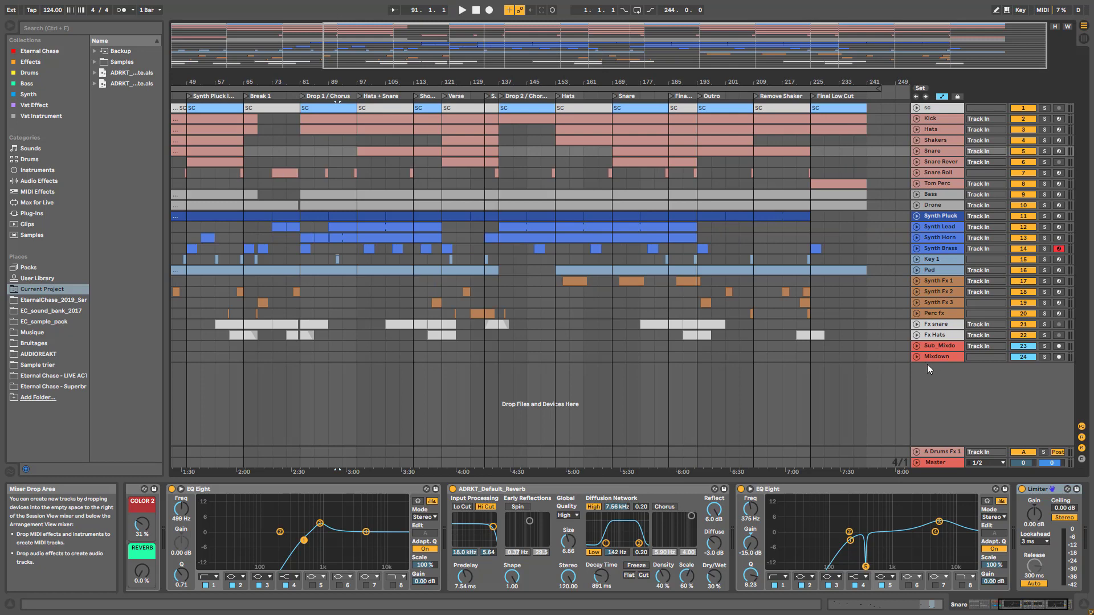
{"action": "left_click", "coordinate": [932, 130]}
{"action": "left_click", "coordinate": [935, 152]}
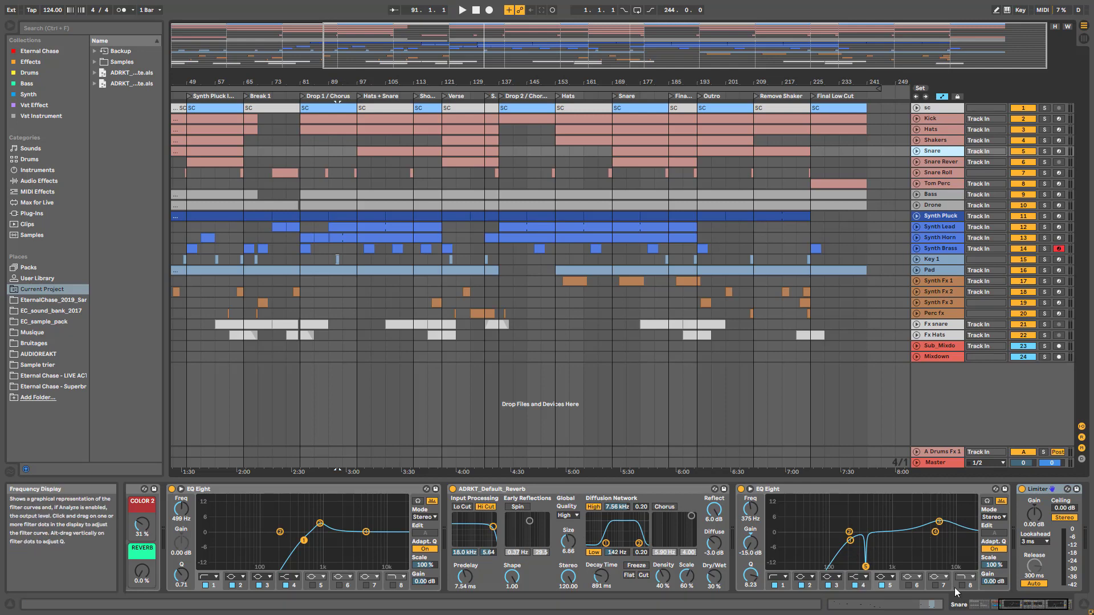
{"action": "left_click", "coordinate": [1014, 608]}
{"action": "left_click_drag", "start_coordinate": [998, 608], "coordinate": [980, 608]}
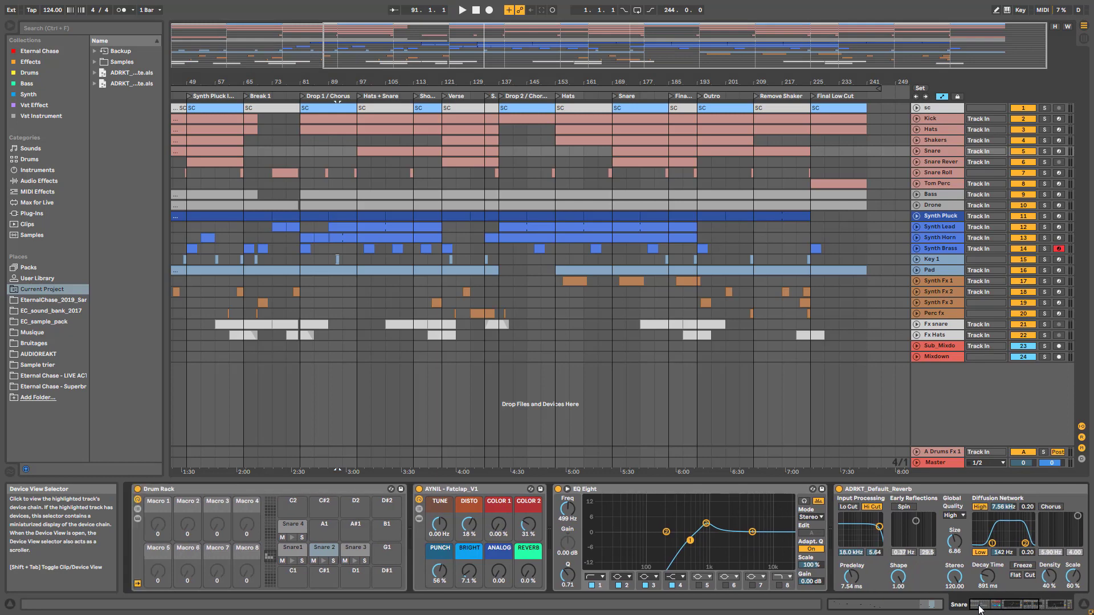
- Check the Snare Reverse track's devices, and inspect the Bass device chain back through AYNIL - Bombass to the Arpeggiator
{"action": "left_click", "coordinate": [952, 161]}
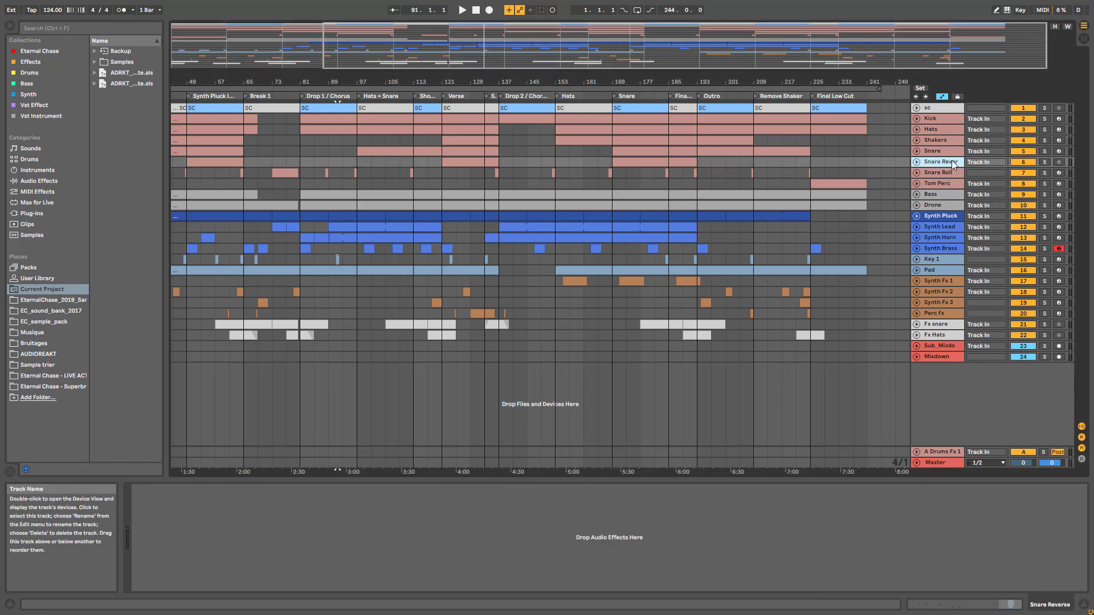
{"action": "left_click", "coordinate": [938, 196]}
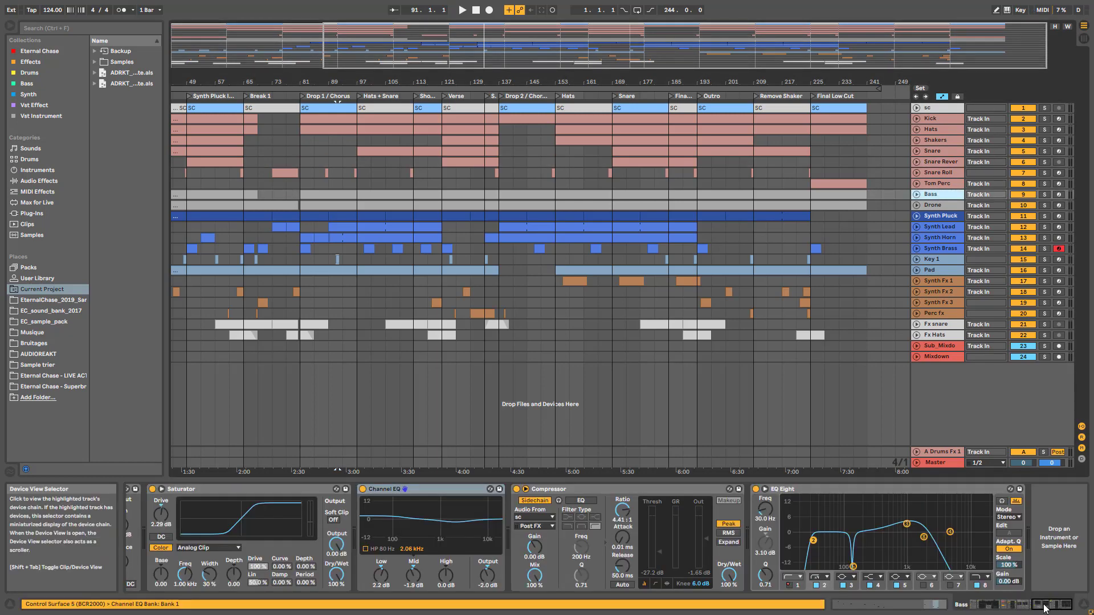
{"action": "left_click_drag", "start_coordinate": [1045, 606], "coordinate": [1006, 605]}
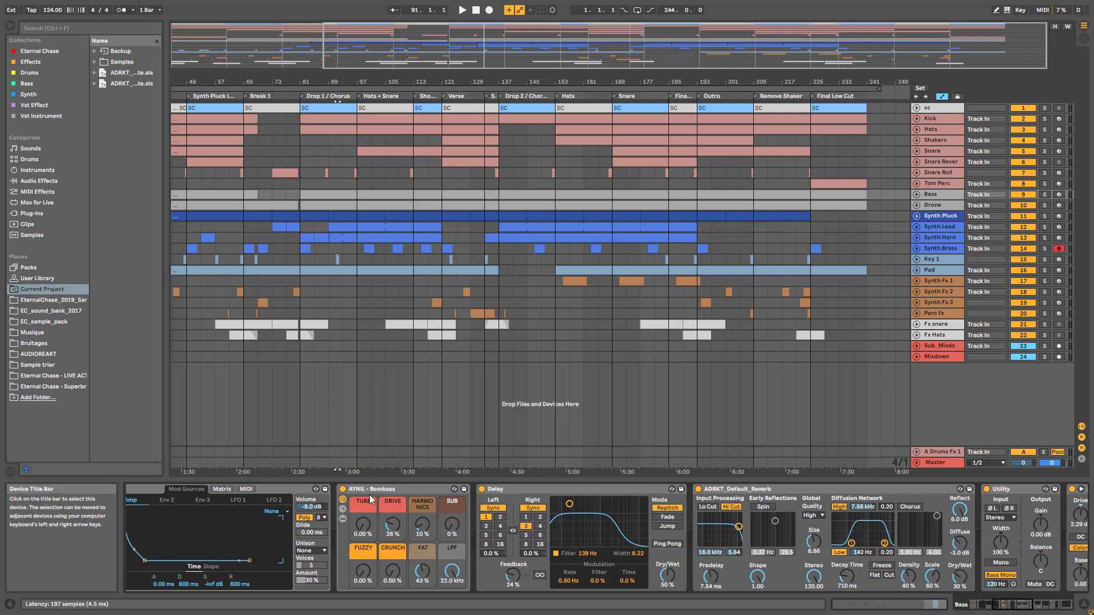
{"action": "left_click", "coordinate": [438, 495]}
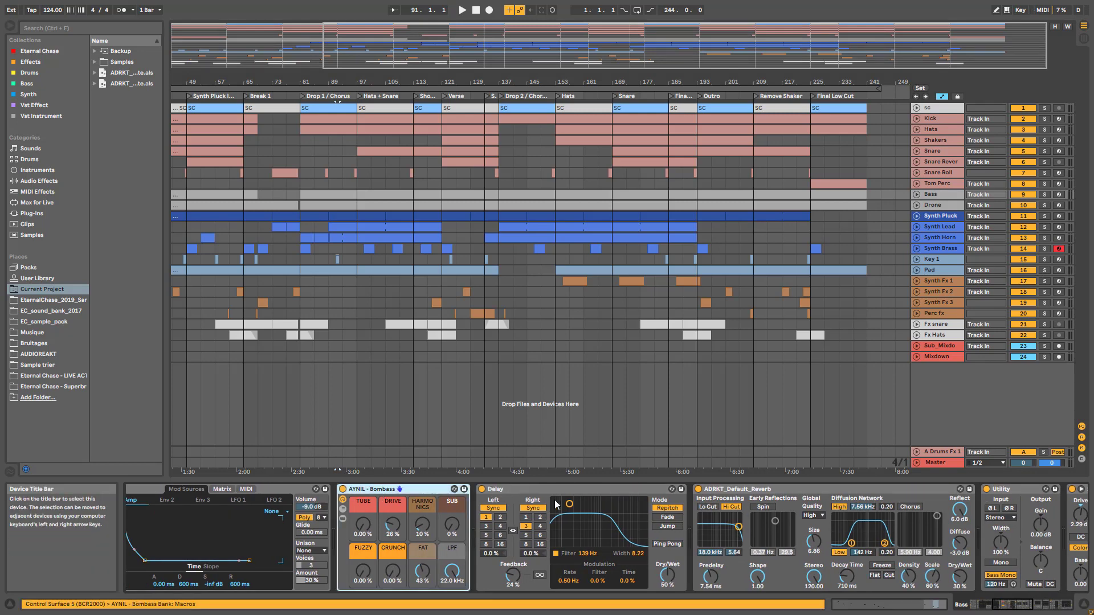
{"action": "left_click_drag", "start_coordinate": [1020, 607], "coordinate": [944, 609]}
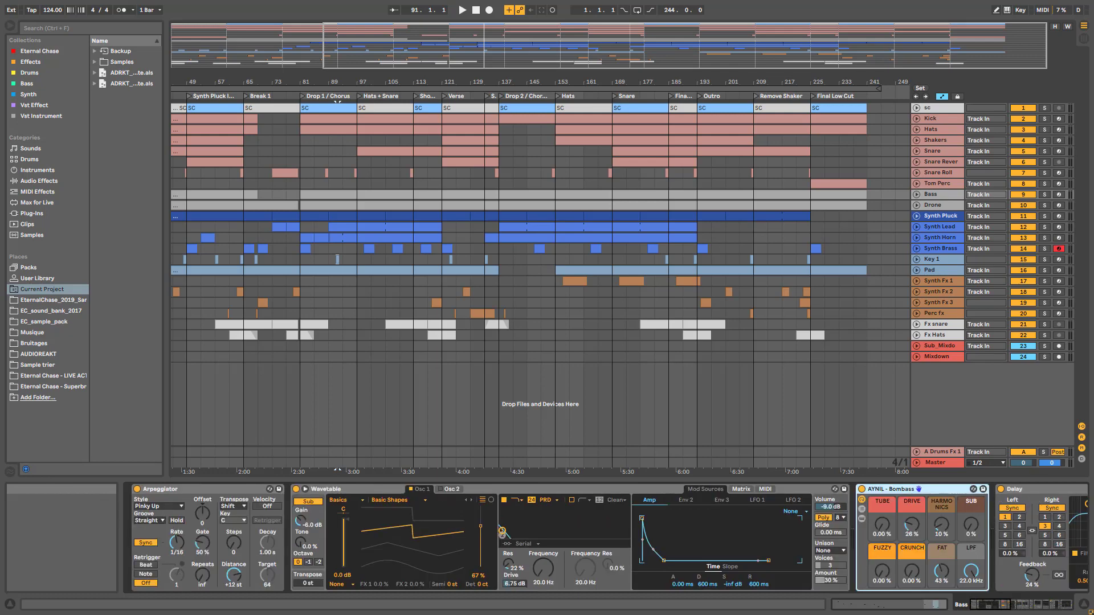
- Solo the Bass track, audition it briefly while viewing its effects, and show the full arrangement
{"action": "left_click", "coordinate": [1045, 194]}
{"action": "key", "text": "space"}
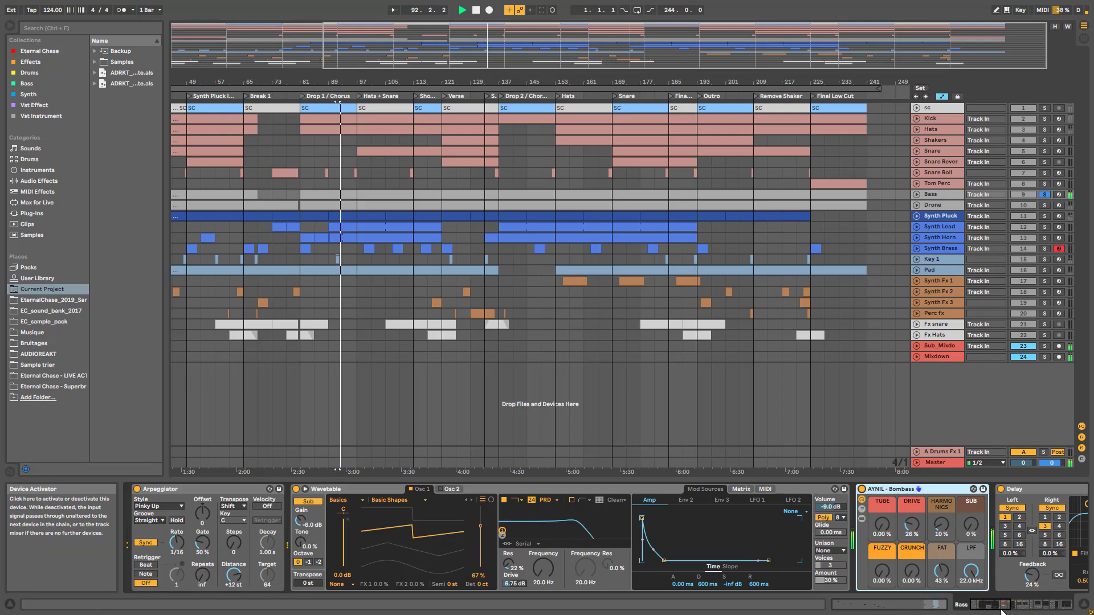
{"action": "left_click_drag", "start_coordinate": [990, 609], "coordinate": [1010, 608]}
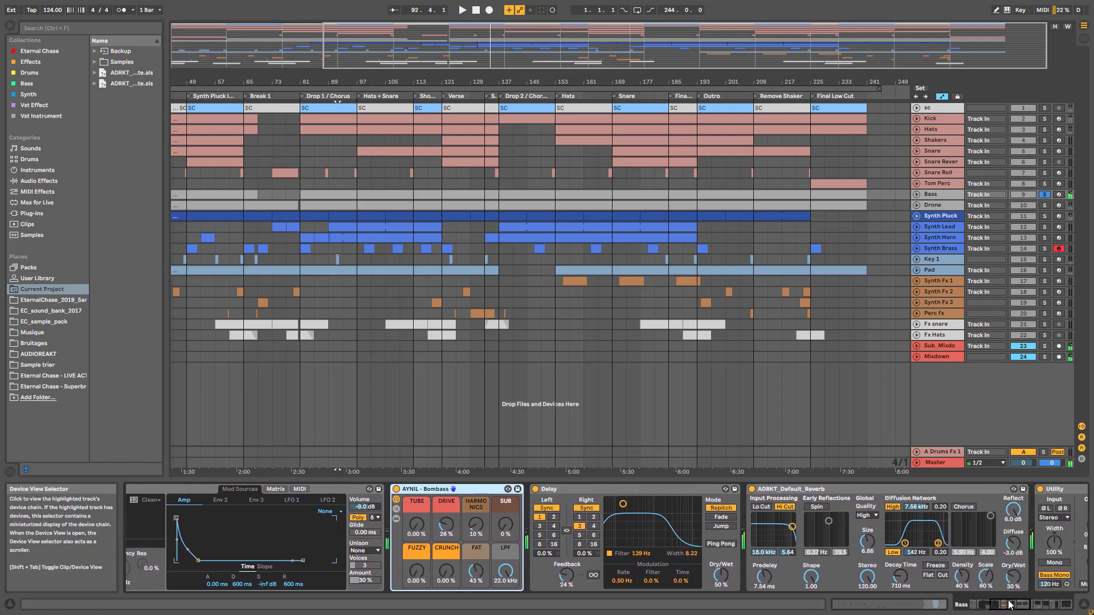
{"action": "double_click", "coordinate": [392, 53]}
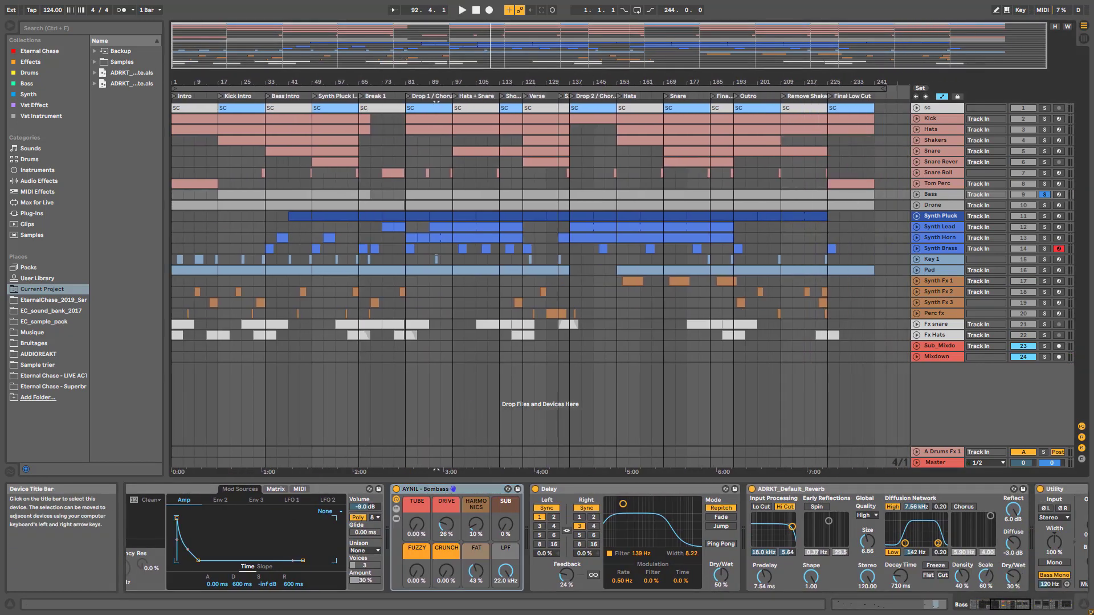
- Expand the mastering chain rack on the Master track and inspect its devices through to the limiters
{"action": "left_click", "coordinate": [952, 463]}
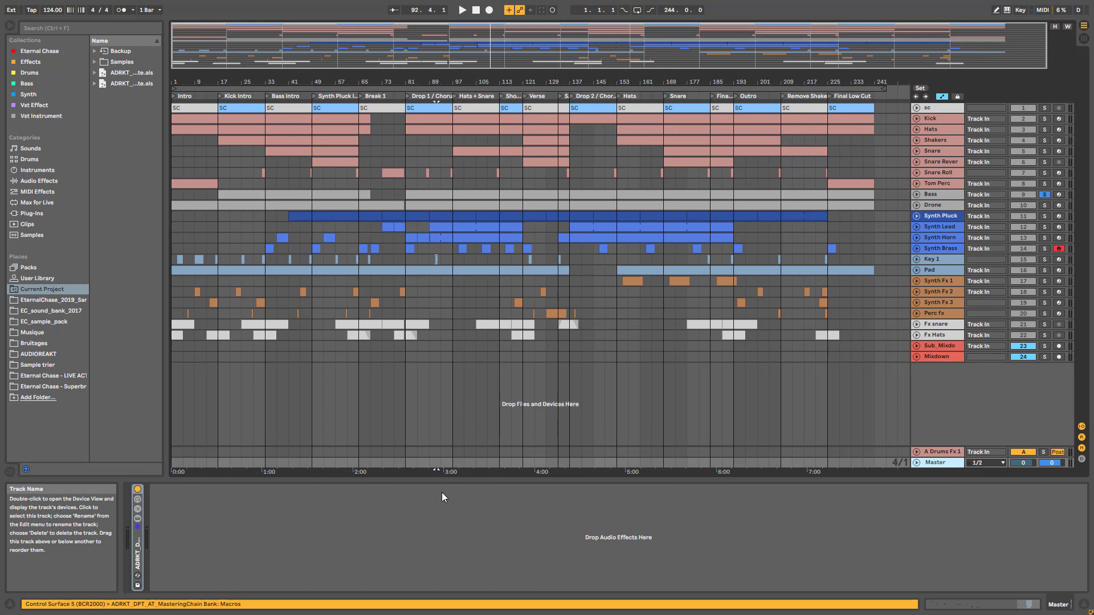
{"action": "double_click", "coordinate": [141, 542]}
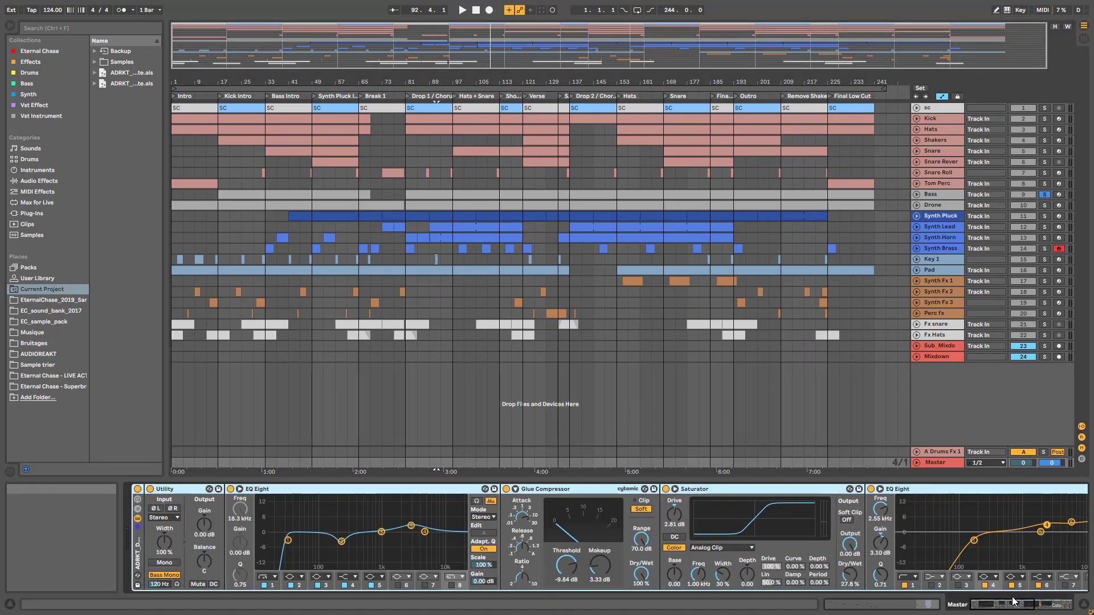
{"action": "left_click_drag", "start_coordinate": [1013, 601], "coordinate": [1058, 598]}
- Deactivate both Limiters, the Color Limiter and the Channel EQ in the Master's mastering chain
{"action": "left_click", "coordinate": [953, 488]}
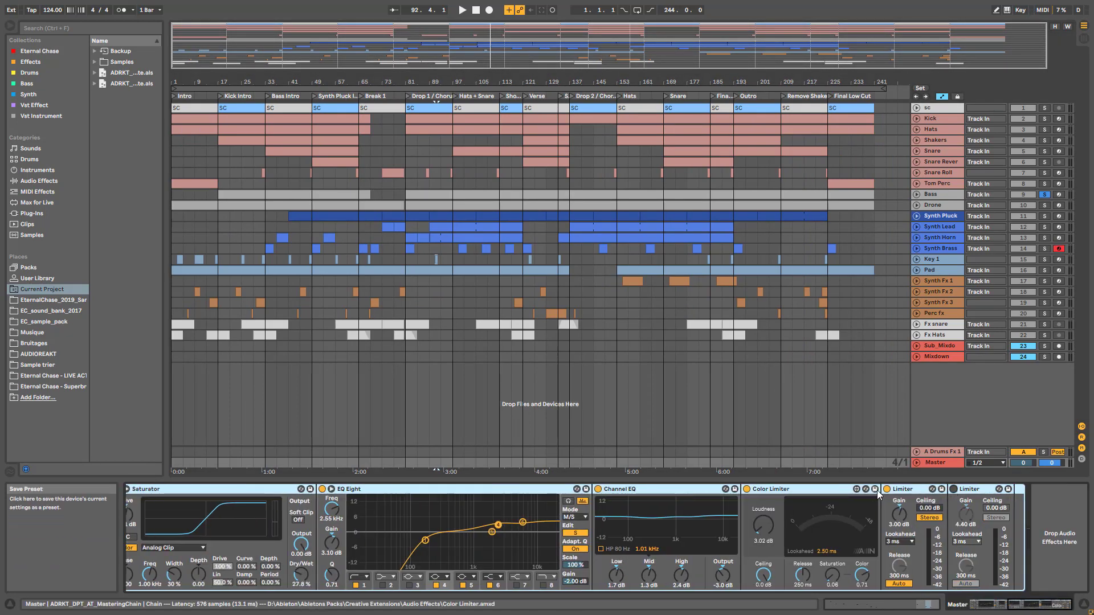
{"action": "left_click", "coordinate": [887, 488]}
{"action": "left_click", "coordinate": [746, 488]}
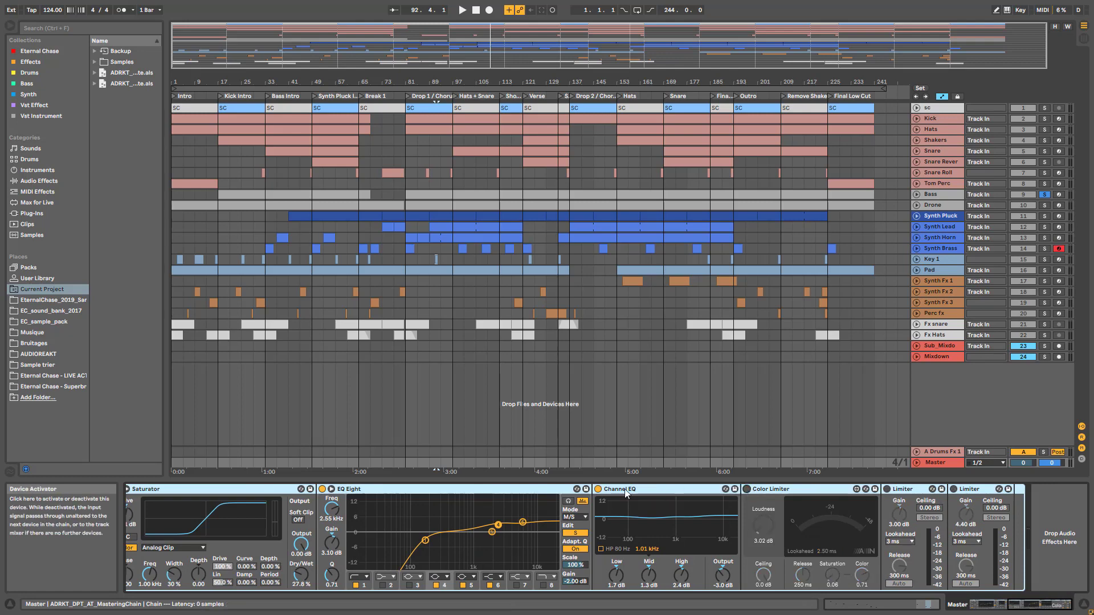
{"action": "left_click", "coordinate": [602, 491]}
{"action": "left_click", "coordinate": [598, 489]}
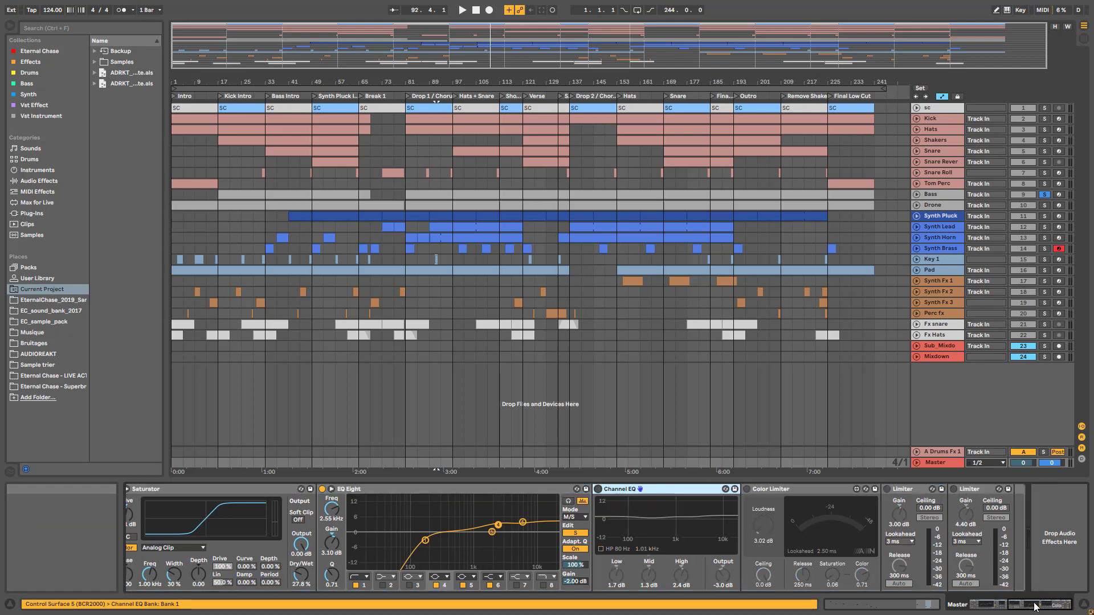
- Deactivate both EQ Eights, the Saturator and the Glue Compressor in the mastering chain, leaving only the Utility active
{"action": "left_click_drag", "start_coordinate": [1034, 604], "coordinate": [992, 602]}
{"action": "left_click", "coordinate": [871, 489]}
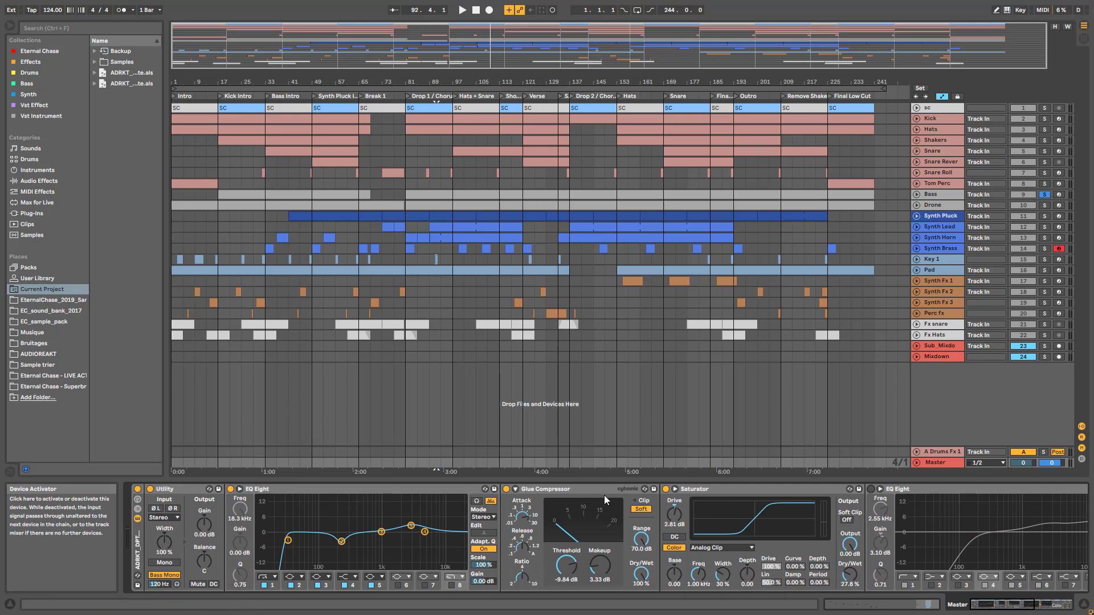
{"action": "left_click", "coordinate": [665, 489]}
{"action": "left_click", "coordinate": [505, 489]}
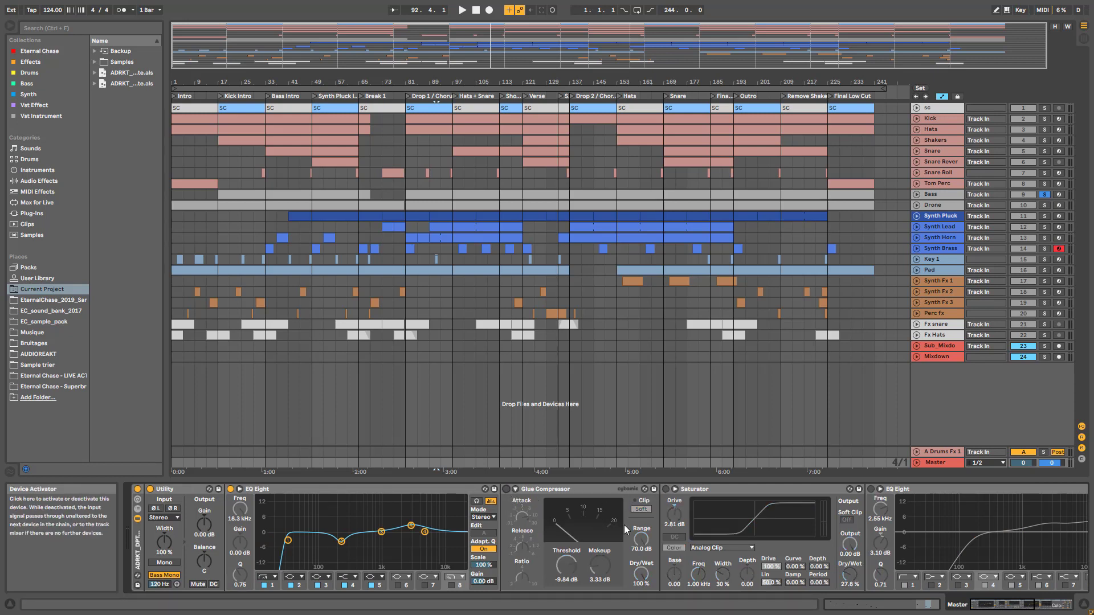
{"action": "left_click", "coordinate": [230, 488]}
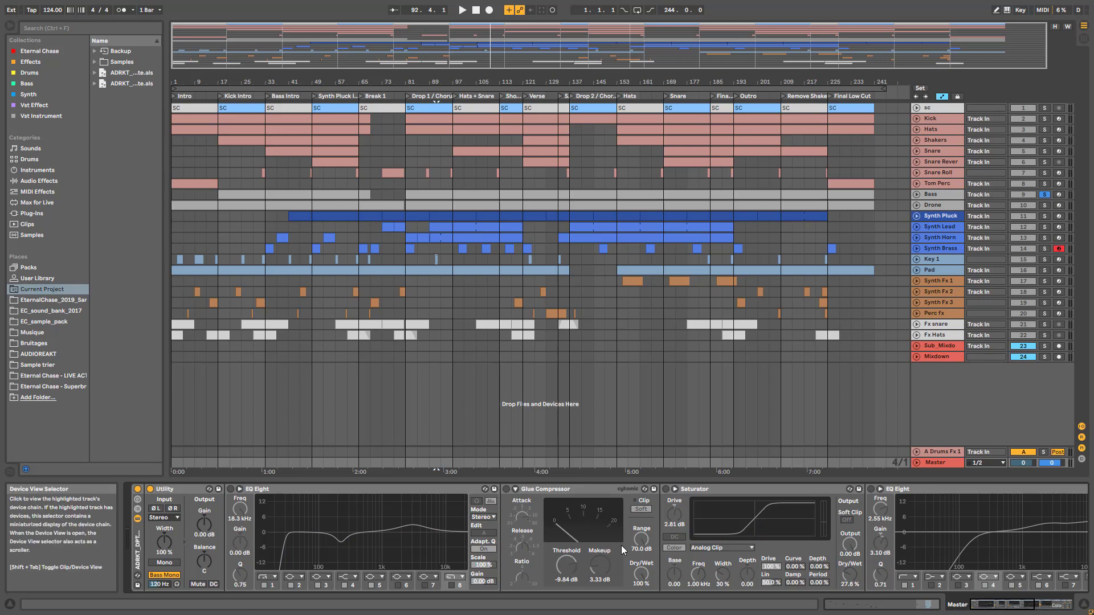
{"action": "left_click", "coordinate": [186, 491]}
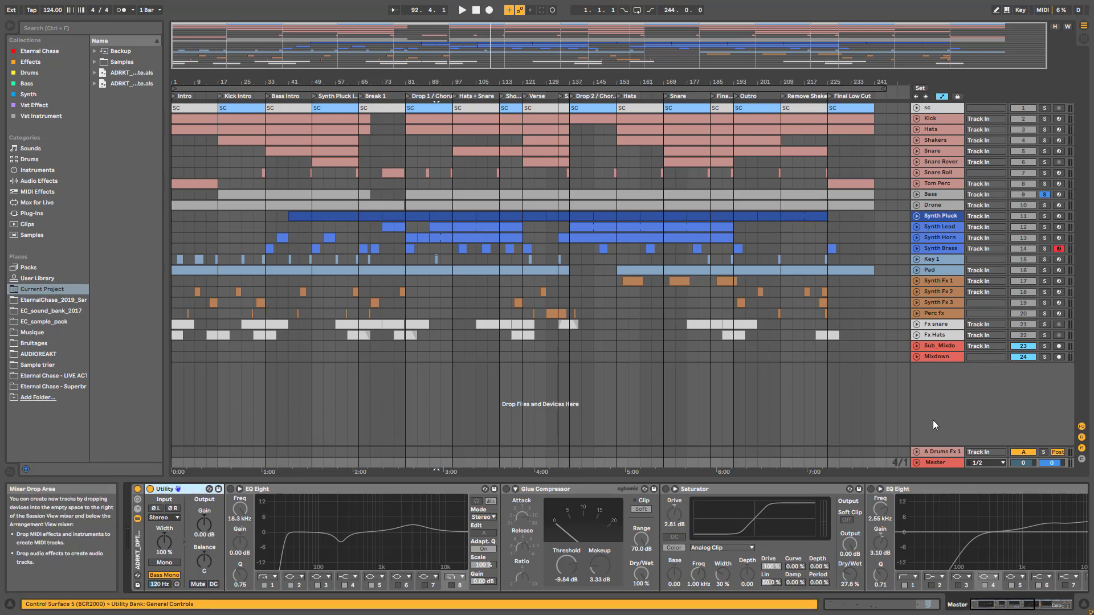
- Clear the Bass solo and audition the full mix with only the Utility active on the Master
{"action": "key", "text": "space"}
{"action": "key", "text": "space"}
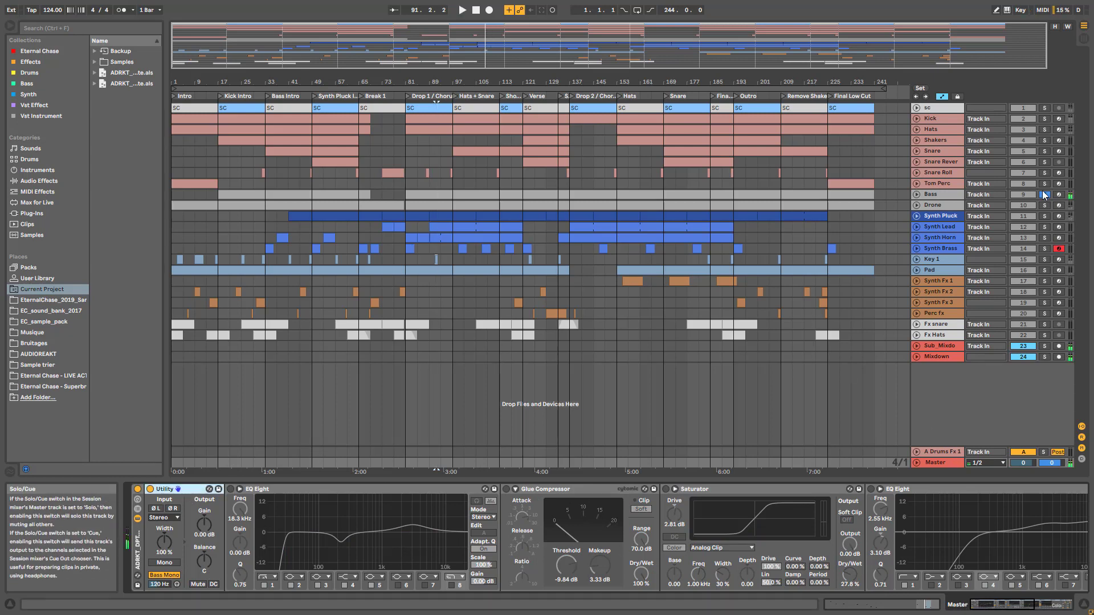
{"action": "key", "text": "space"}
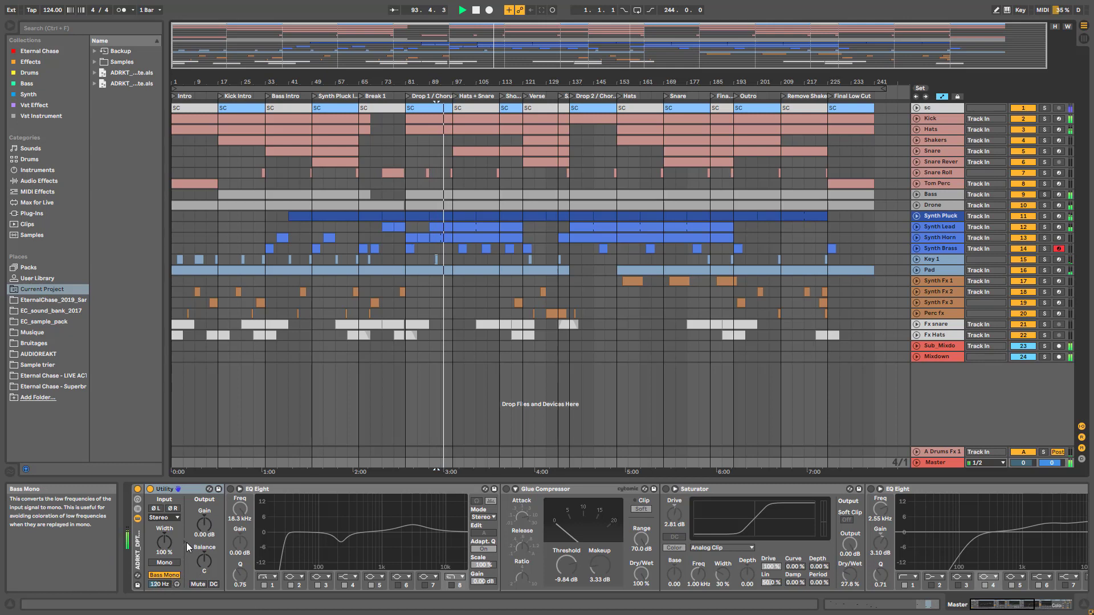
- Reactivate the first EQ Eight in the mastering chain and replay the same passage to hear its effect
{"action": "left_click", "coordinate": [230, 490]}
{"action": "key", "text": "space"}
{"action": "key", "text": "space"}
{"action": "key", "text": "space"}
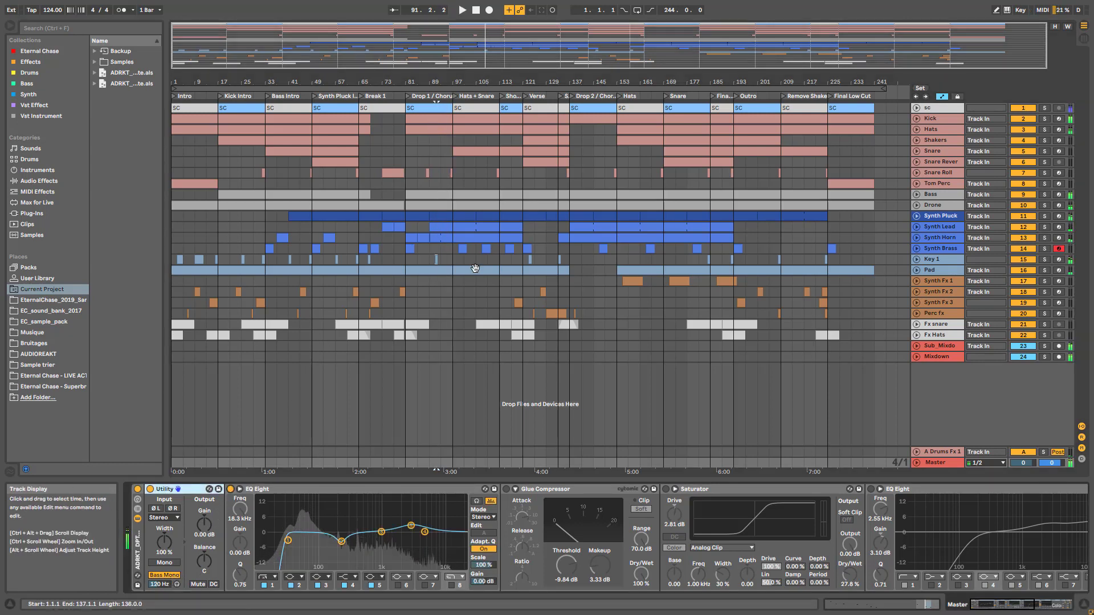
- Play the Hats + Snare section and watch the Master's first EQ Eight spectrum, then stop playback
{"action": "left_click", "coordinate": [464, 281]}
{"action": "key", "text": "space"}
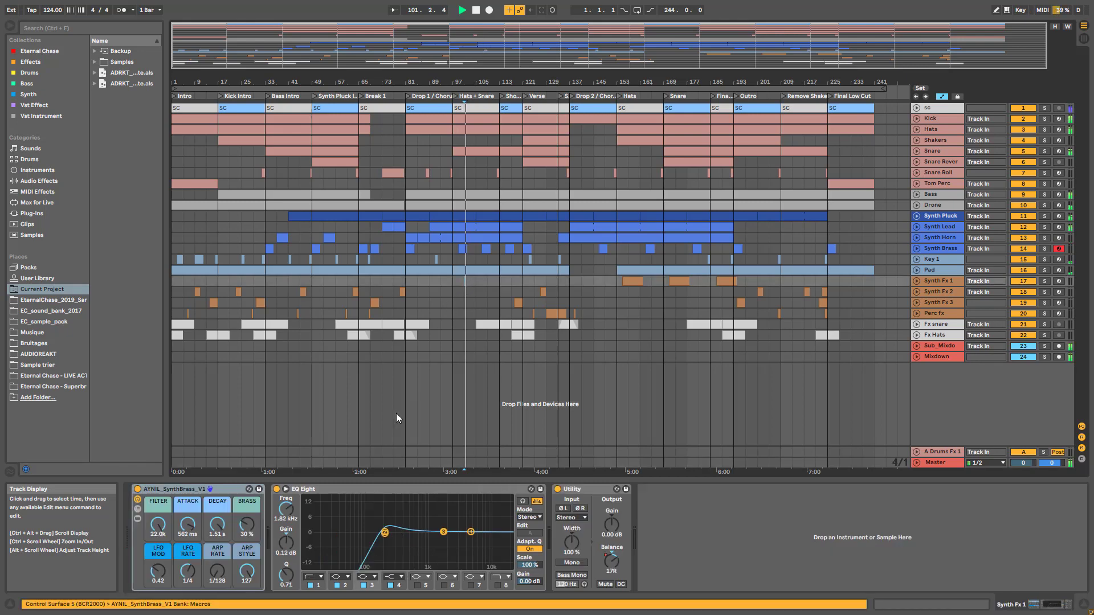
{"action": "left_click", "coordinate": [940, 463]}
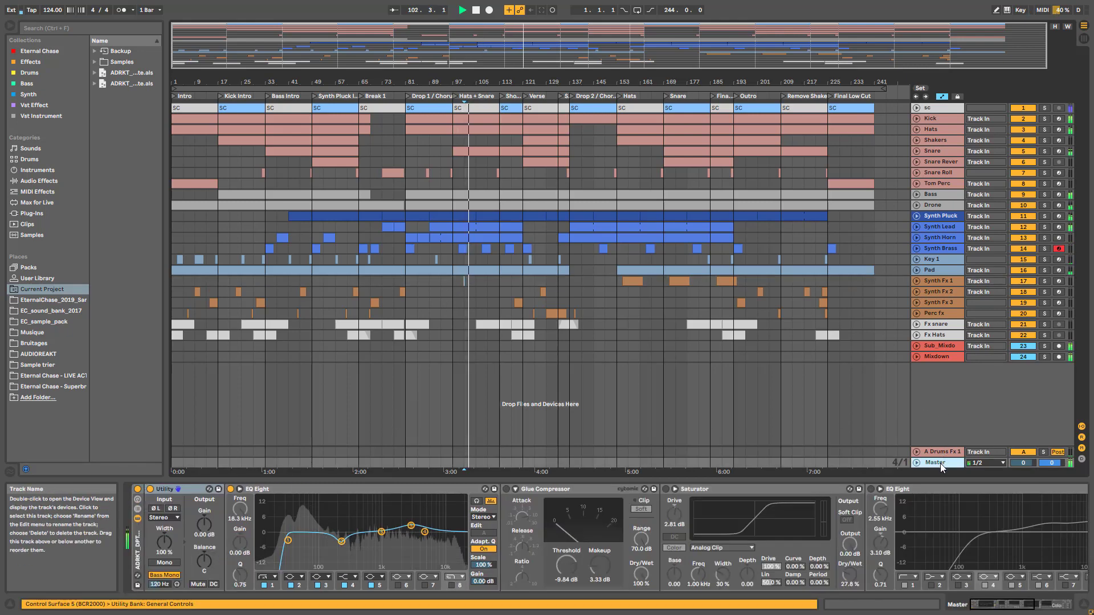
{"action": "key", "text": "space"}
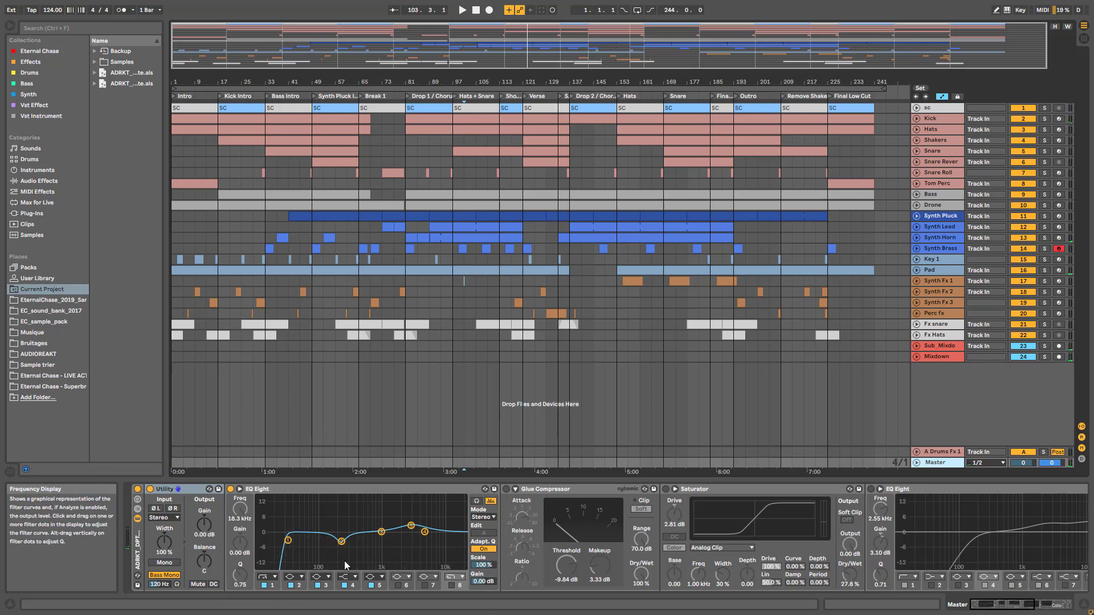
- Audition the Master's first EQ Eight with band 2 bypassed and active while the Hats + Snare section plays
{"action": "left_click", "coordinate": [342, 543]}
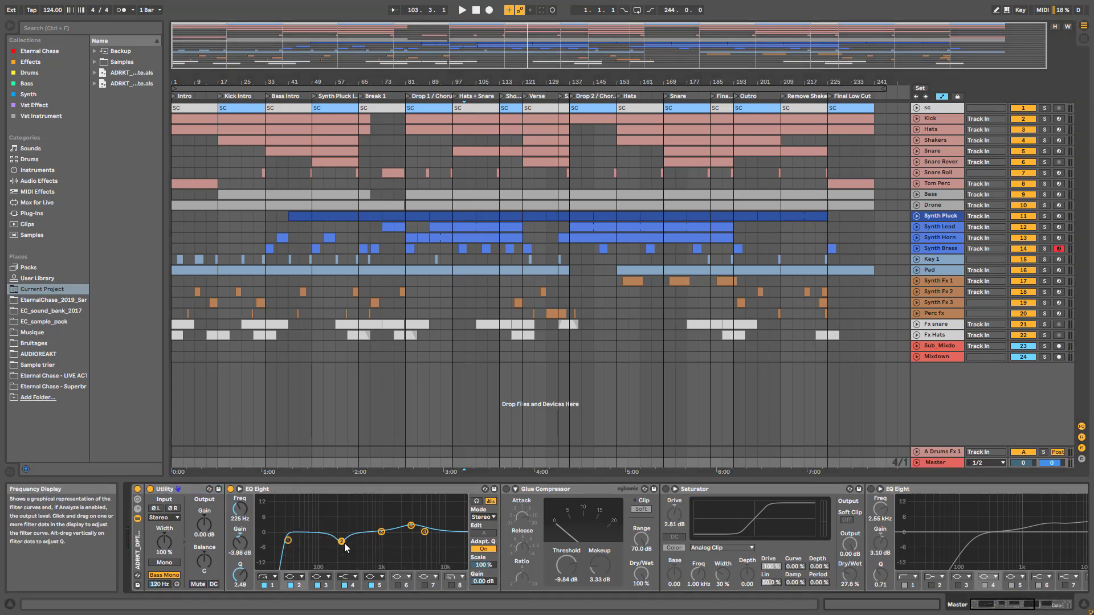
{"action": "key", "text": "space"}
{"action": "left_click", "coordinate": [290, 585]}
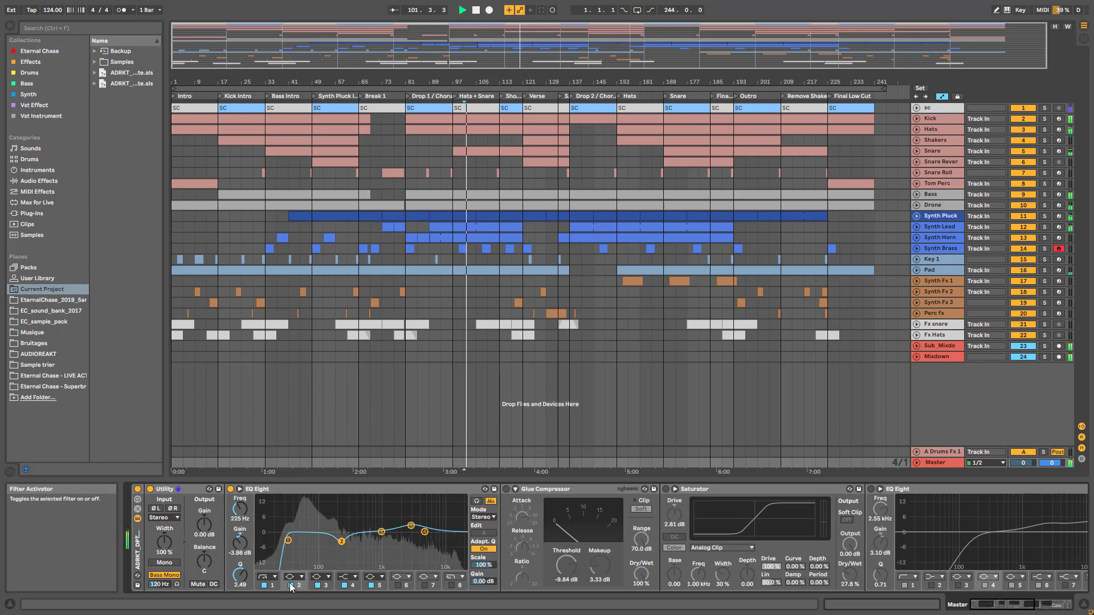
{"action": "left_click", "coordinate": [291, 585]}
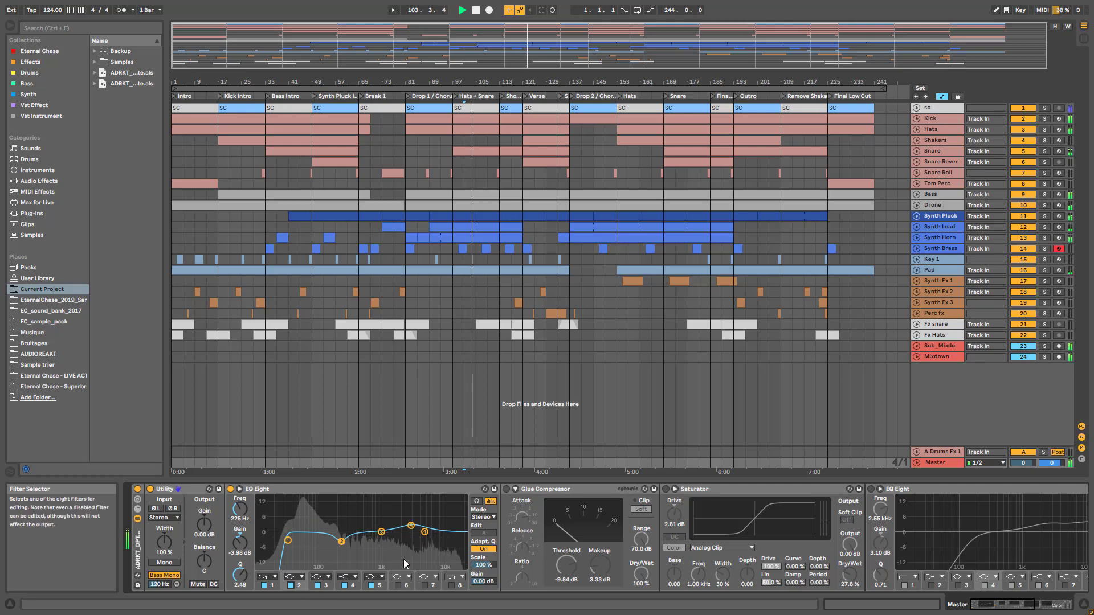
- Compare band 5 of the first EQ Eight bypassed and active during playback, and finish by selecting low-cut band 1
{"action": "left_click", "coordinate": [411, 526]}
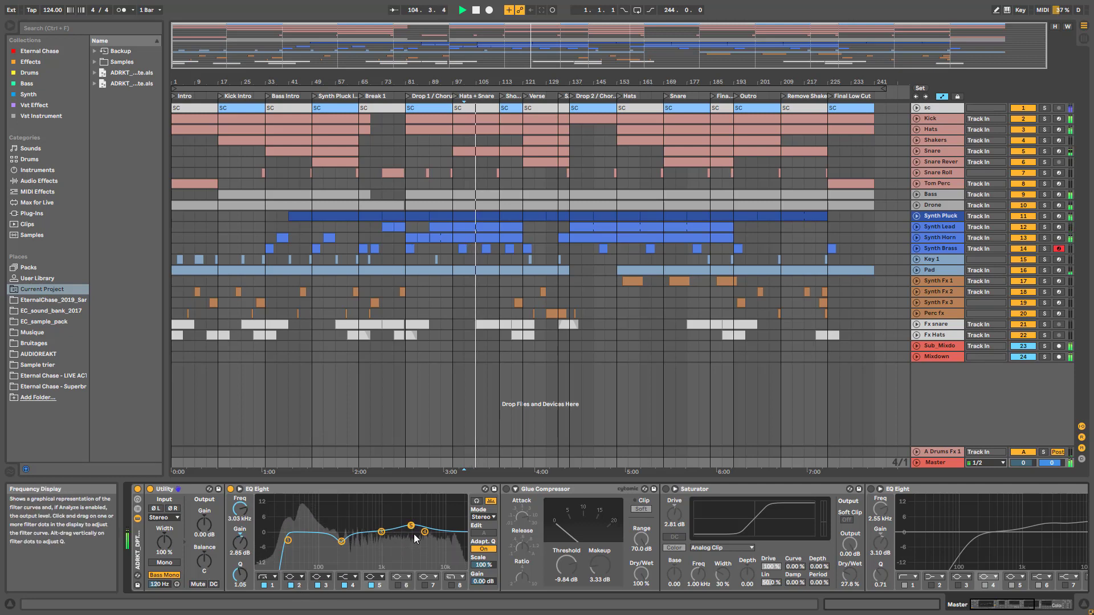
{"action": "left_click", "coordinate": [371, 585]}
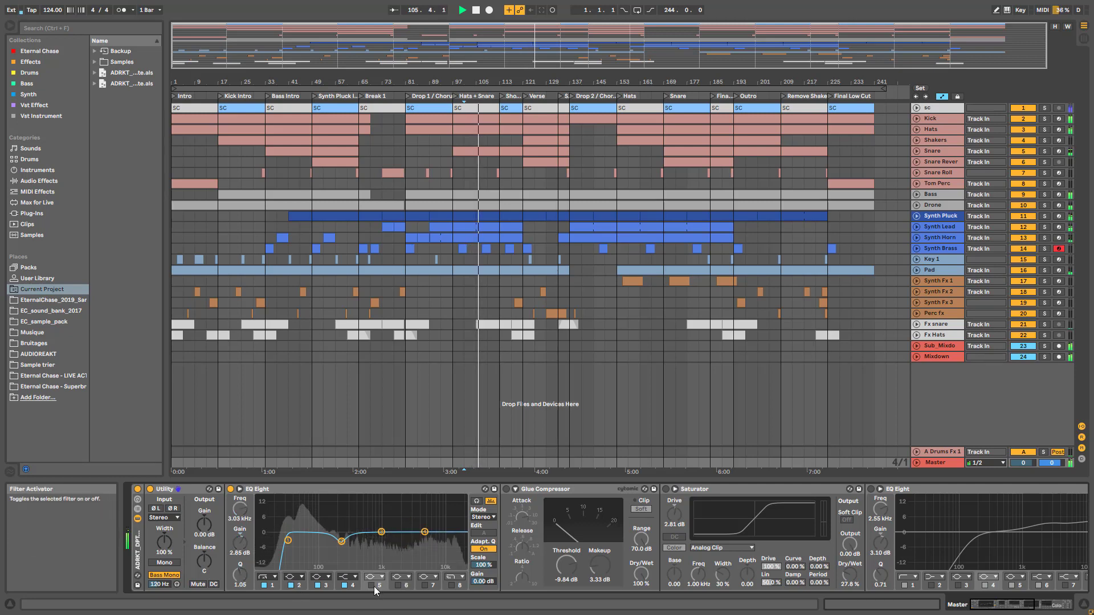
{"action": "left_click", "coordinate": [371, 585]}
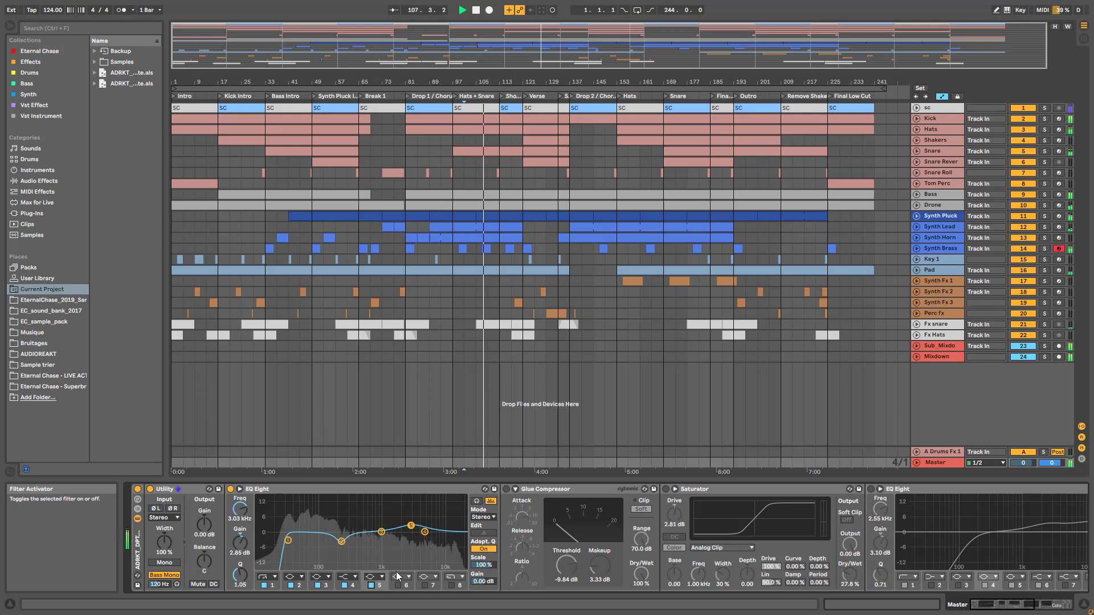
{"action": "left_click", "coordinate": [370, 586]}
{"action": "left_click", "coordinate": [371, 585]}
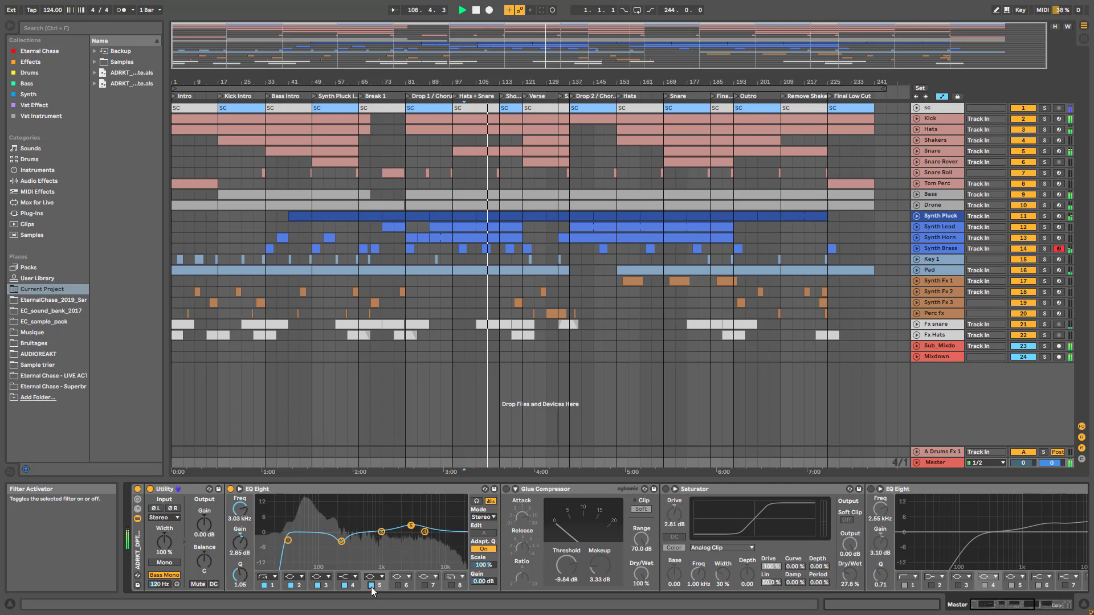
{"action": "left_click", "coordinate": [288, 541]}
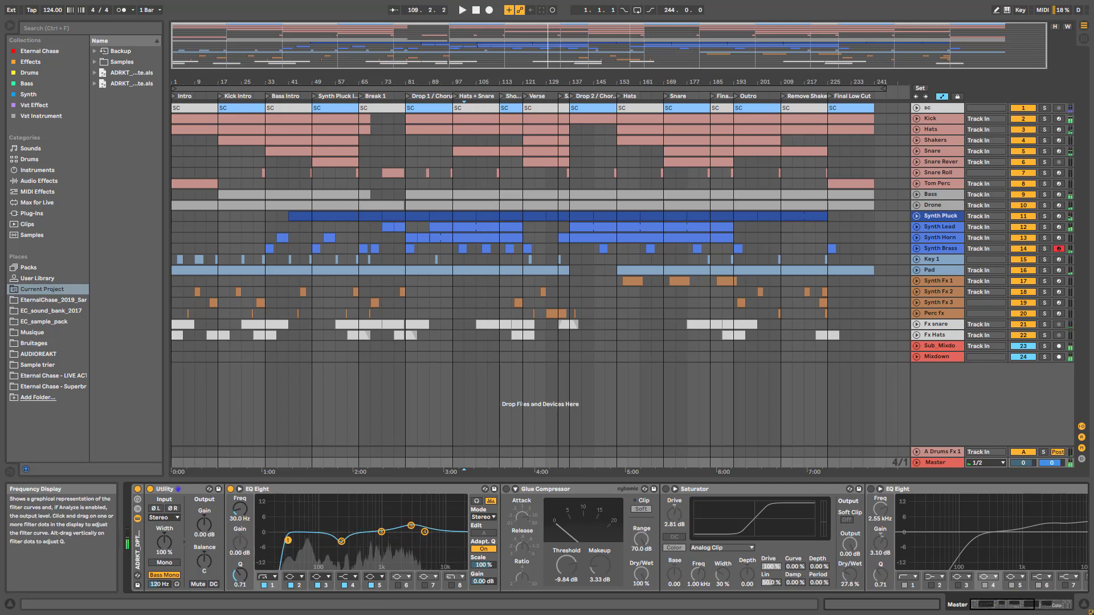
- Reactivate the Glue Compressor in the mastering chain and compare the playing mix with and without it, leaving it active
{"action": "left_click", "coordinate": [563, 491]}
{"action": "left_click_drag", "start_coordinate": [1000, 604], "coordinate": [1002, 604]}
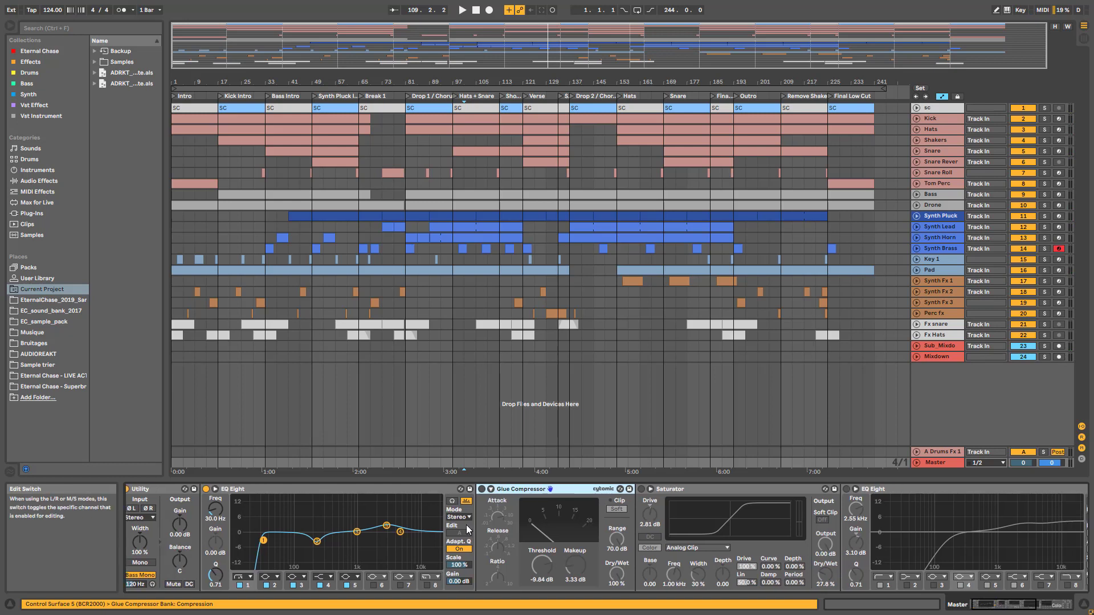
{"action": "left_click", "coordinate": [481, 490]}
{"action": "key", "text": "space"}
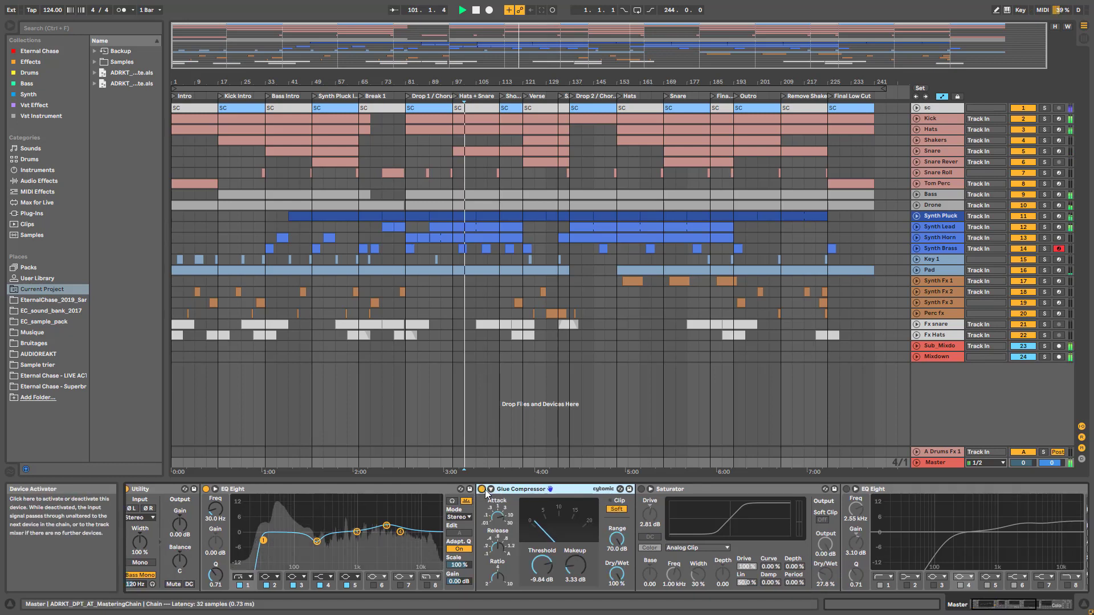
{"action": "left_click", "coordinate": [481, 490]}
{"action": "left_click", "coordinate": [482, 490]}
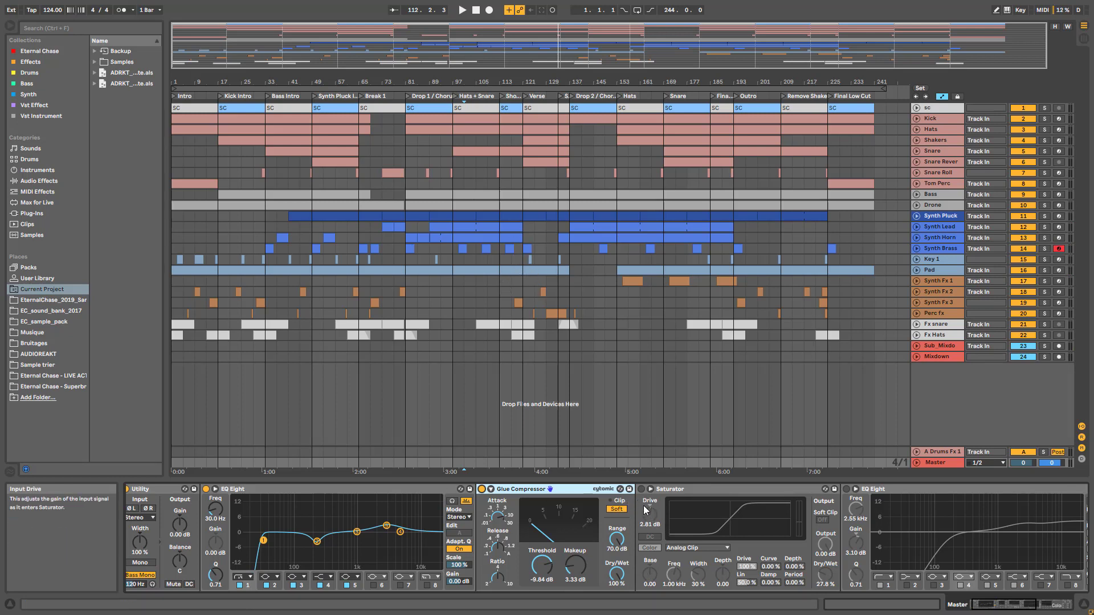
- Reactivate the Saturator in the mastering chain and toggle its bypass during playback to compare, leaving it active
{"action": "left_click", "coordinate": [657, 523]}
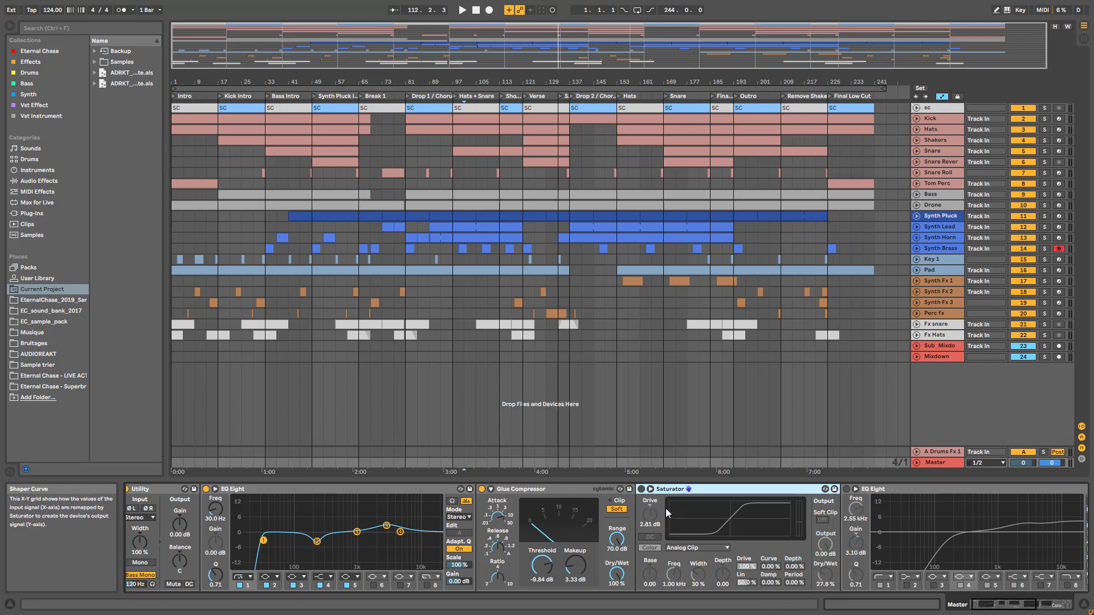
{"action": "key", "text": "space"}
{"action": "left_click", "coordinate": [641, 489]}
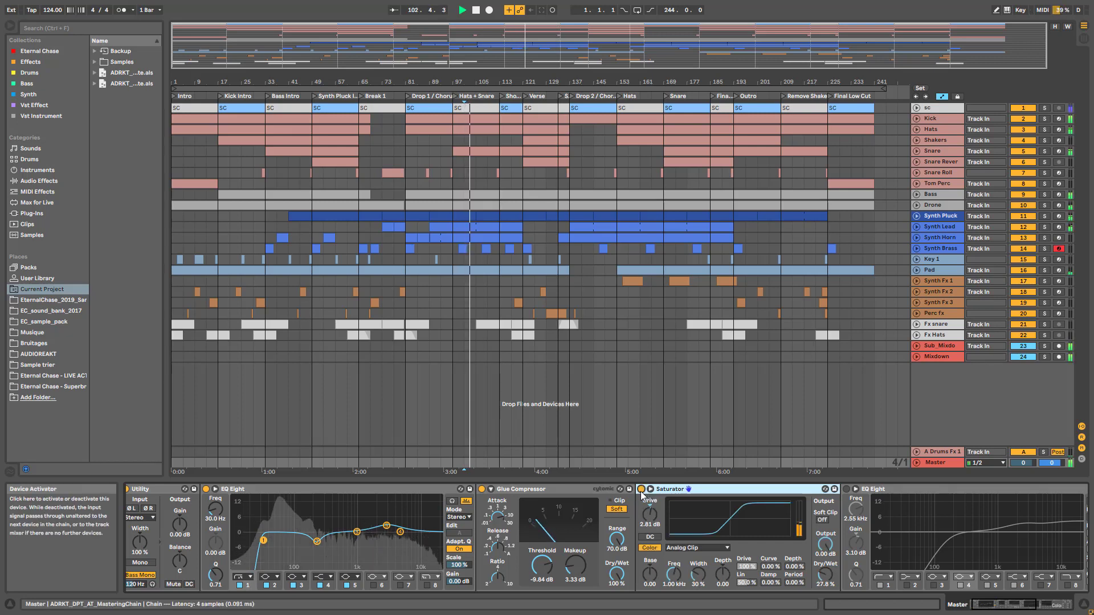
{"action": "left_click", "coordinate": [641, 489]}
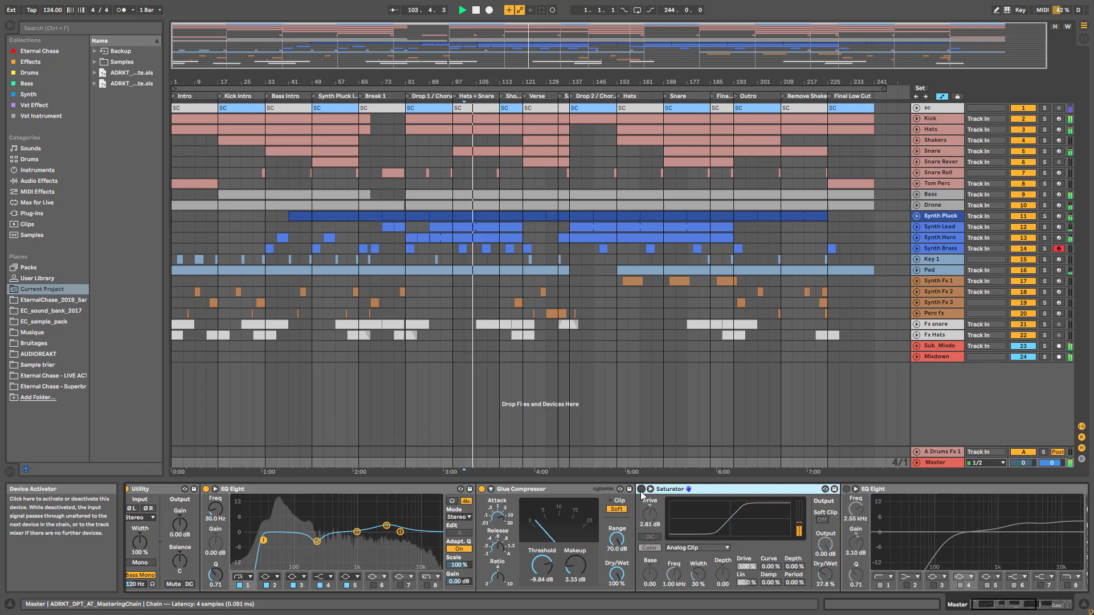
{"action": "left_click", "coordinate": [641, 489]}
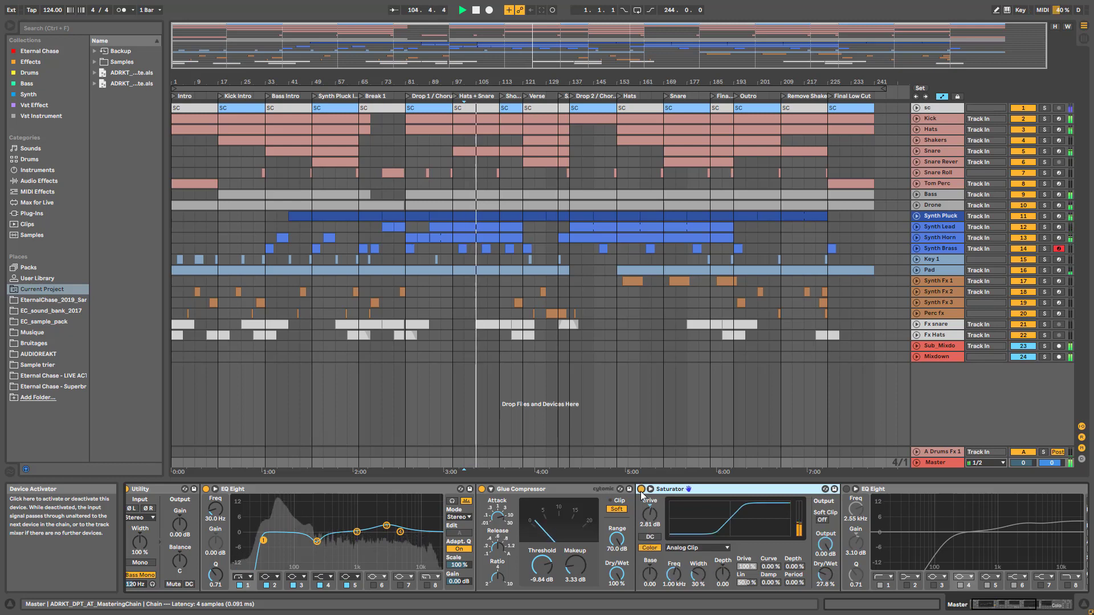
{"action": "left_click", "coordinate": [641, 490]}
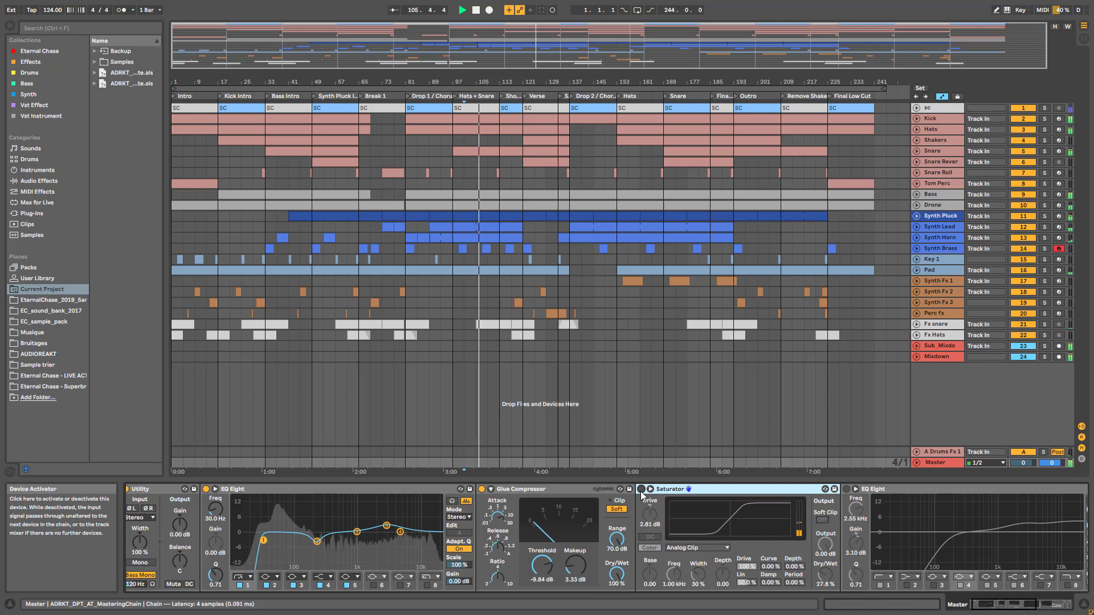
{"action": "left_click", "coordinate": [641, 489]}
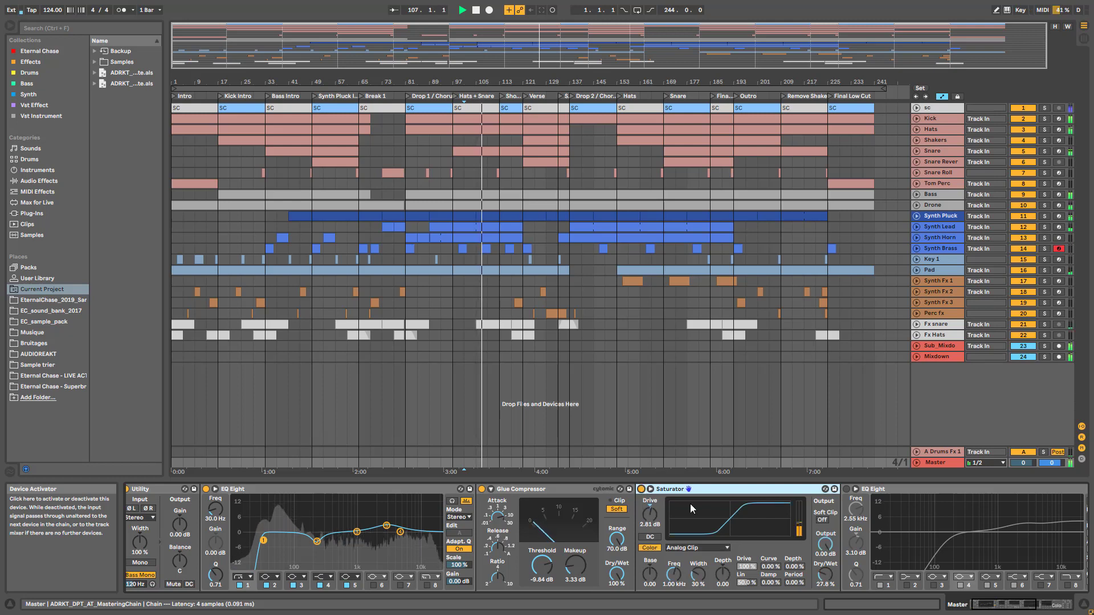
- Reactivate the second EQ Eight in the mastering chain and compare the mix with and without it, leaving it active
{"action": "left_click_drag", "start_coordinate": [994, 602], "coordinate": [1009, 603]}
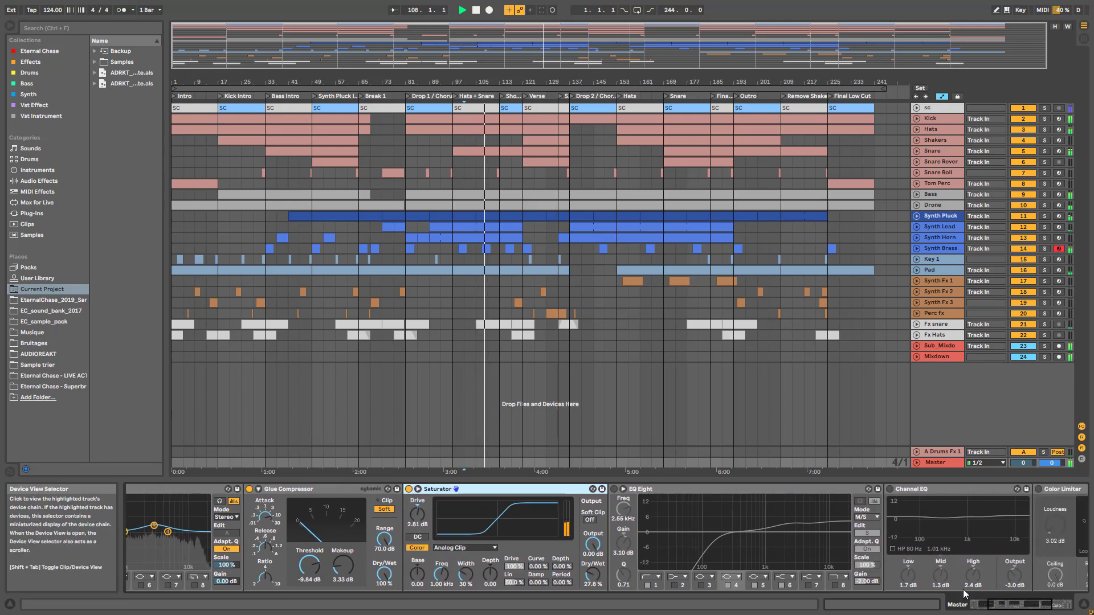
{"action": "left_click_drag", "start_coordinate": [614, 488], "coordinate": [421, 489]}
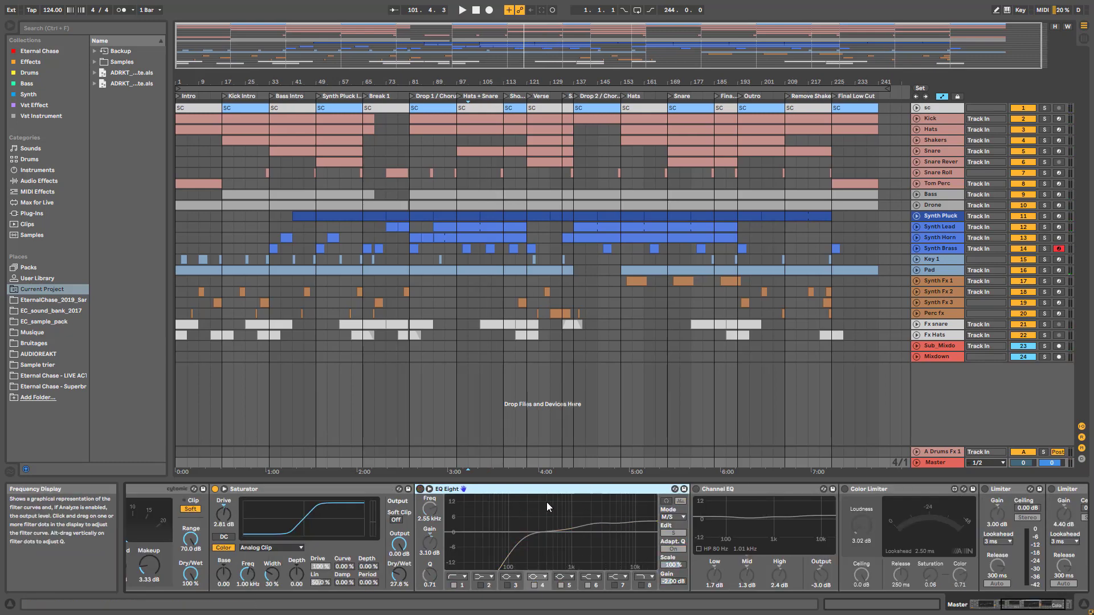
{"action": "left_click", "coordinate": [420, 489]}
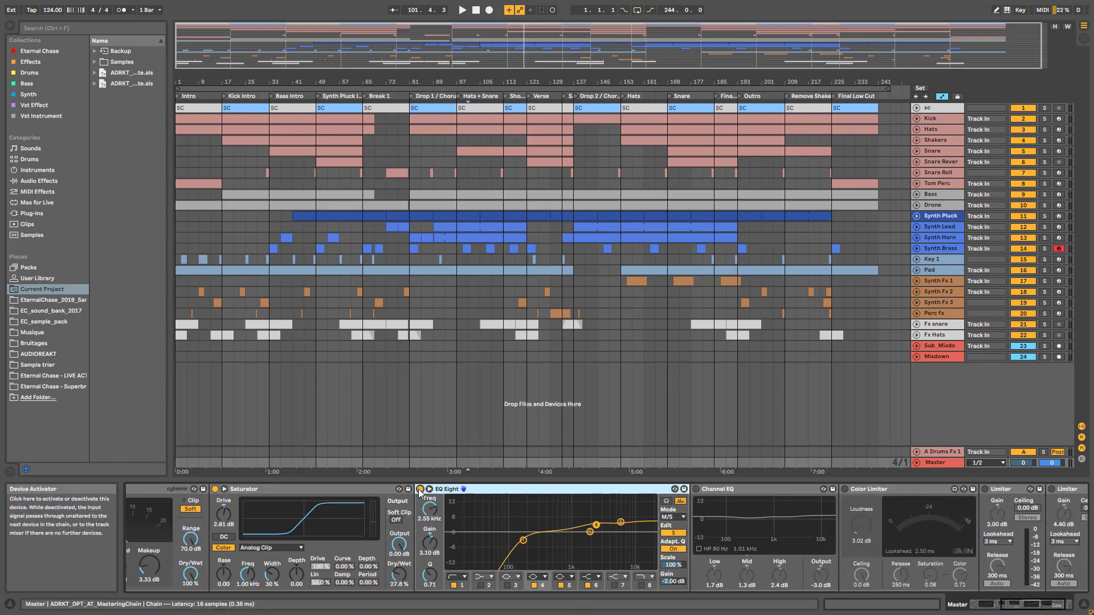
{"action": "key", "text": "space"}
{"action": "left_click", "coordinate": [420, 488]}
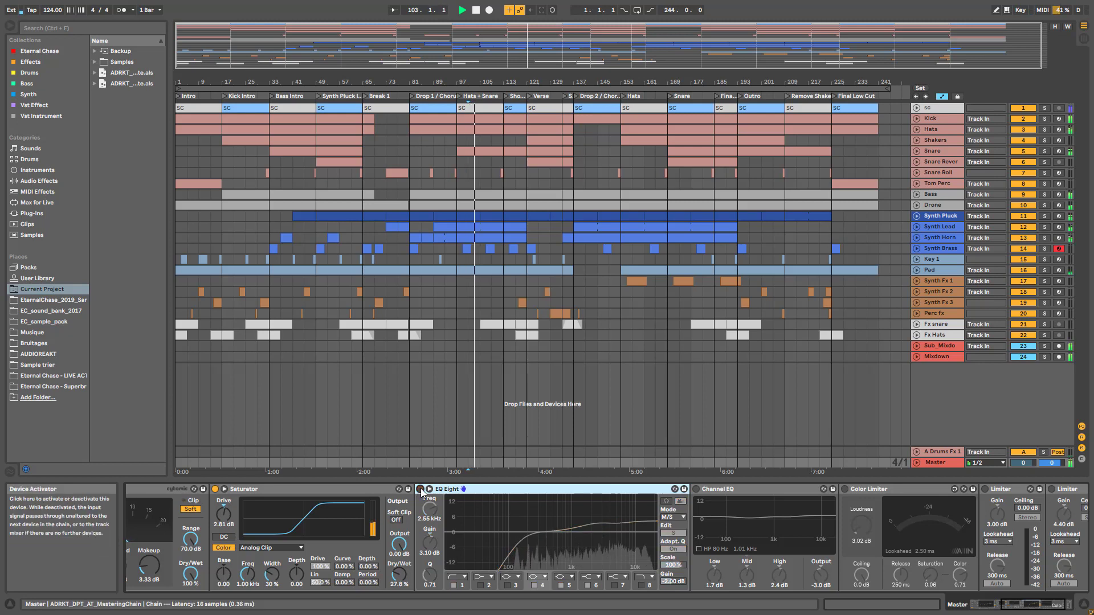
{"action": "left_click", "coordinate": [420, 488]}
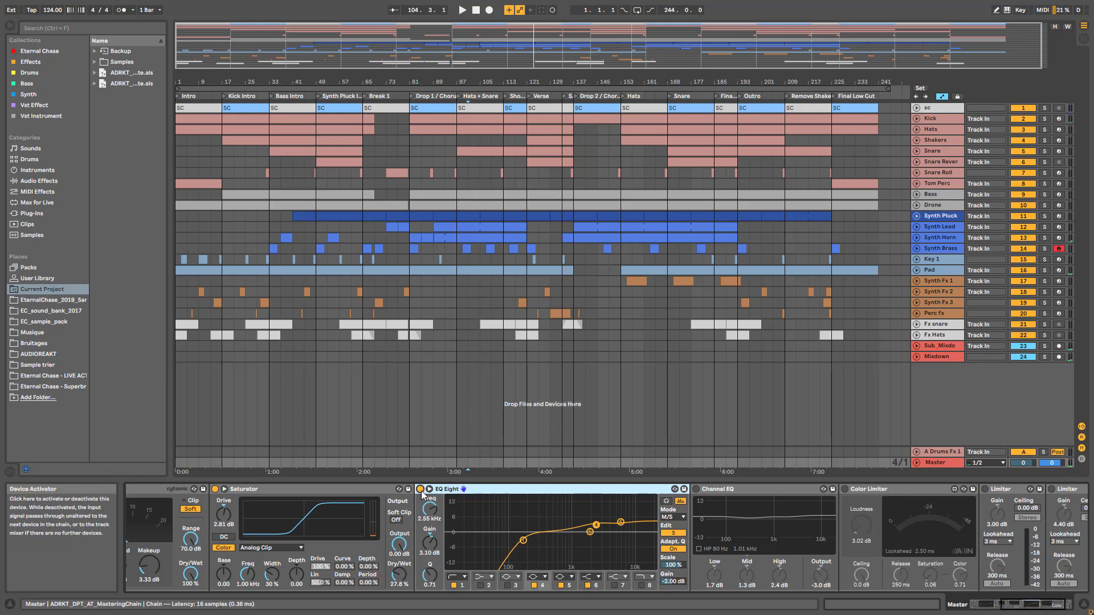
- Set the second EQ Eight's global gain to 0 dB and compare bypassed and active during playback before restoring the gain
{"action": "key", "text": "space"}
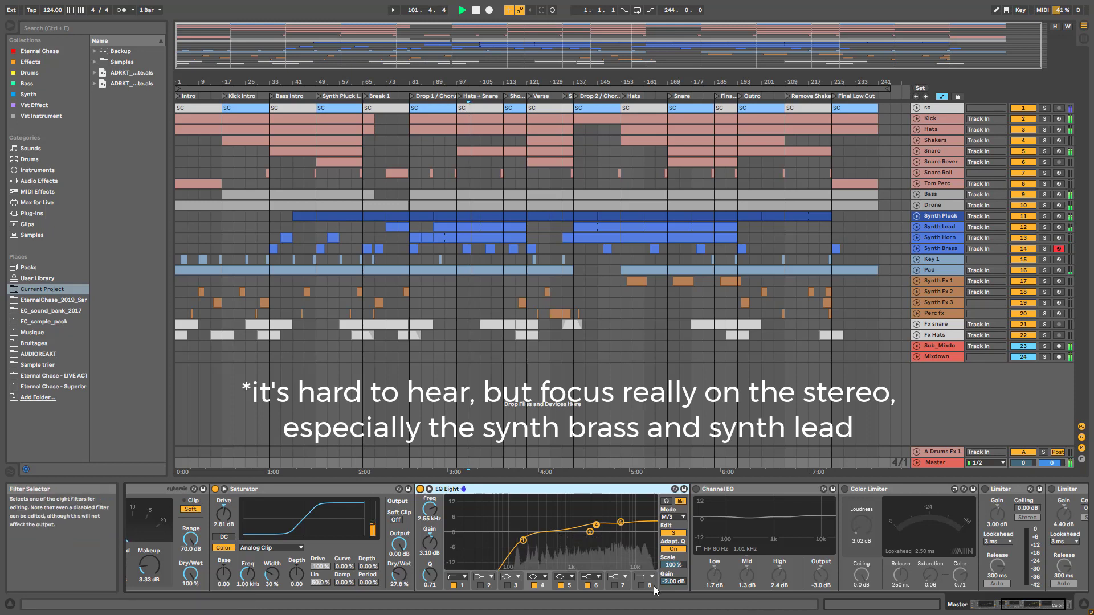
{"action": "double_click", "coordinate": [673, 581]}
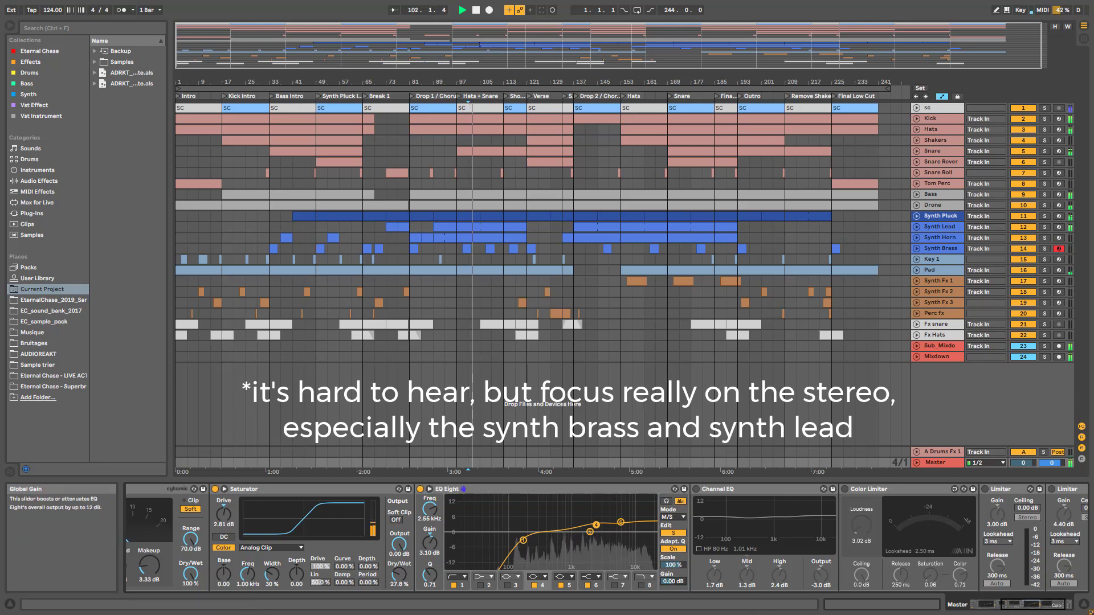
{"action": "left_click", "coordinate": [421, 490]}
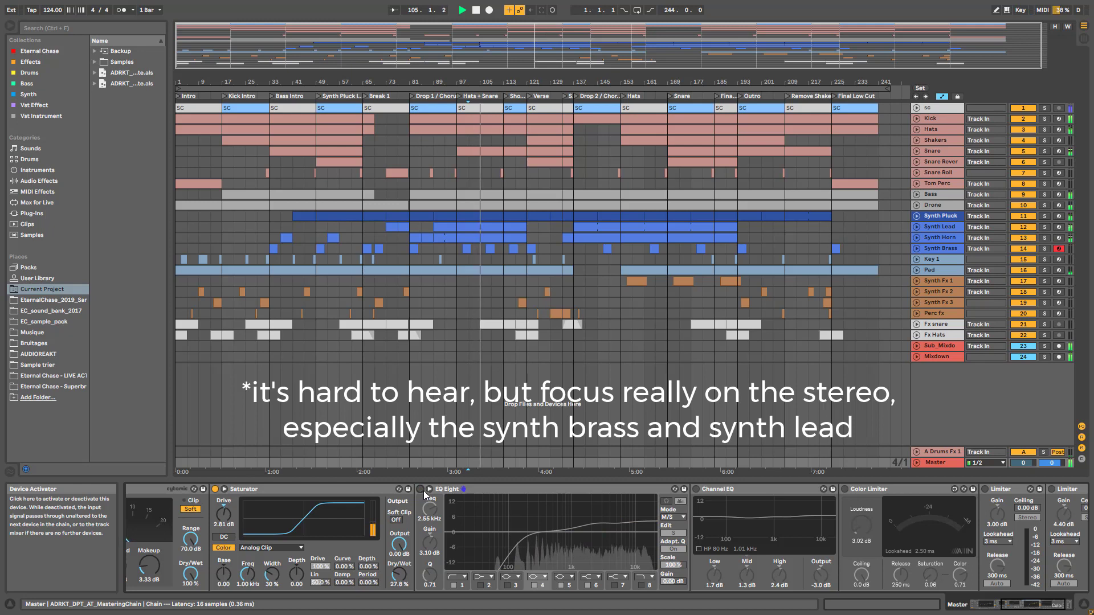
{"action": "left_click", "coordinate": [422, 490]}
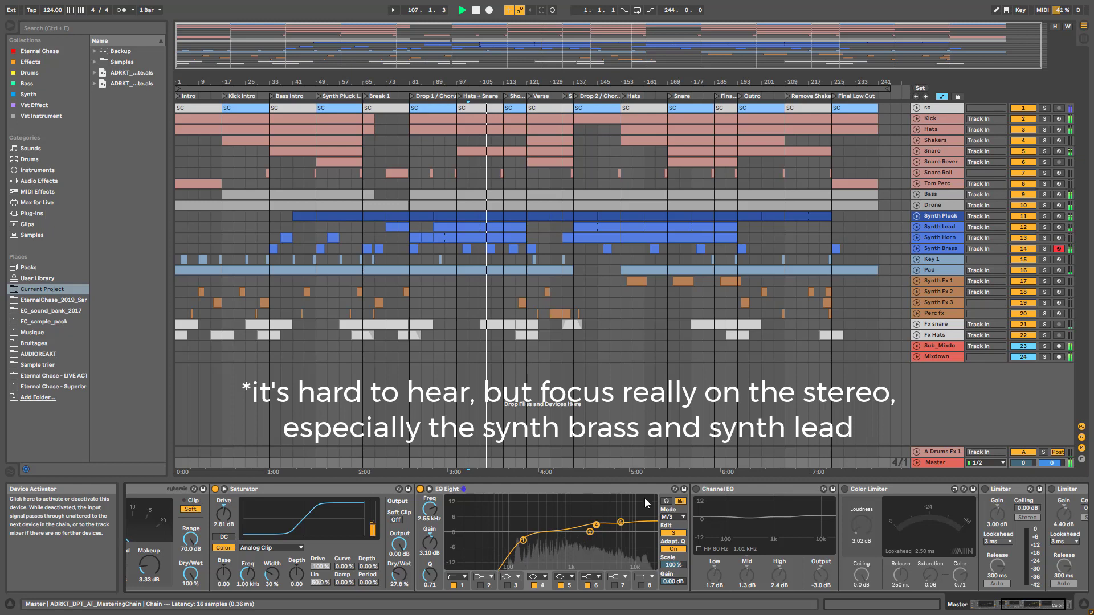
{"action": "key", "text": "space"}
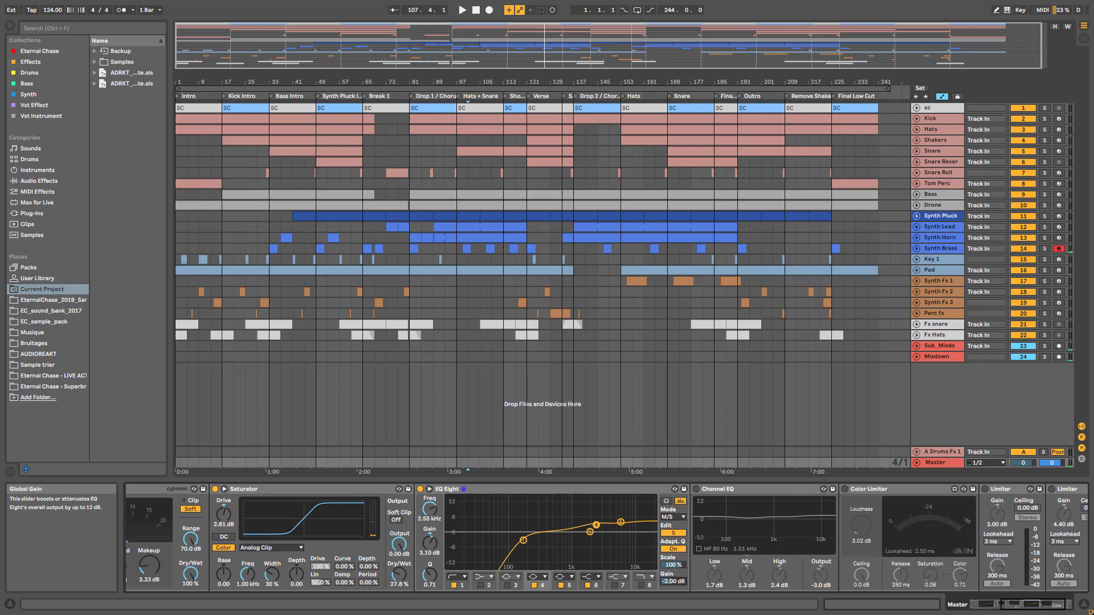
- Activate the Master's Channel EQ and play from the start of Hats + Snare, comparing it bypassed and active
{"action": "scroll", "coordinate": [610, 501], "scroll_direction": "down", "scroll_amount": 3}
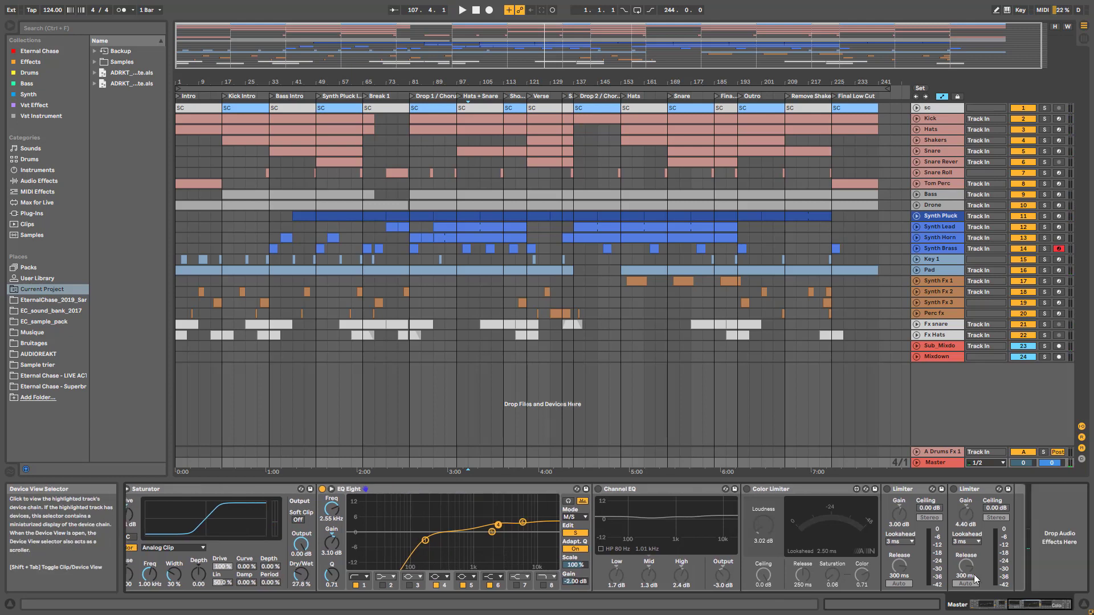
{"action": "left_click", "coordinate": [630, 493]}
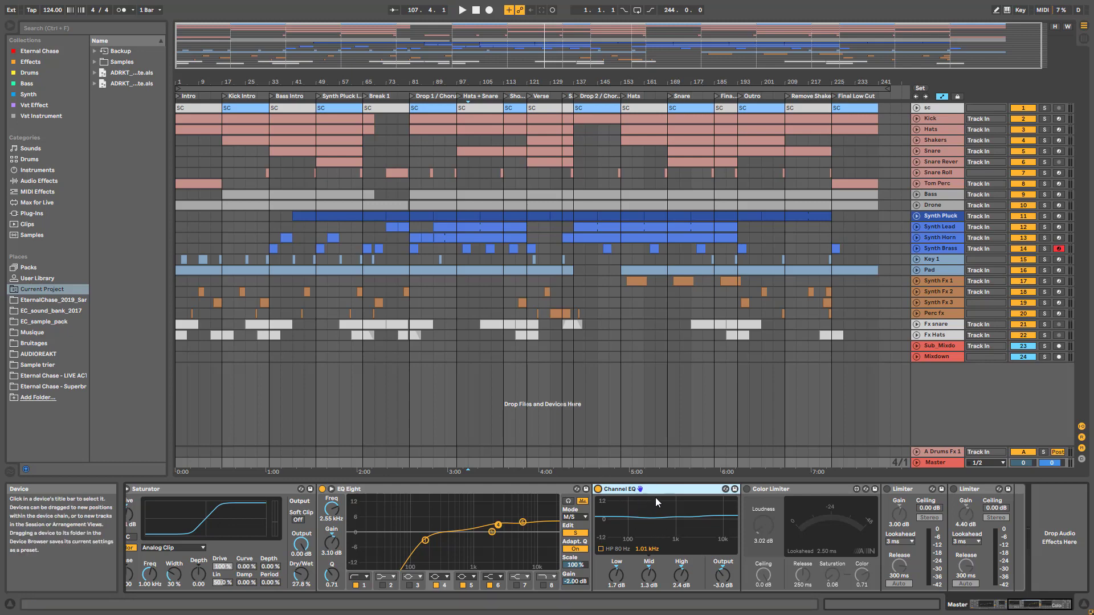
{"action": "left_click", "coordinate": [457, 357]}
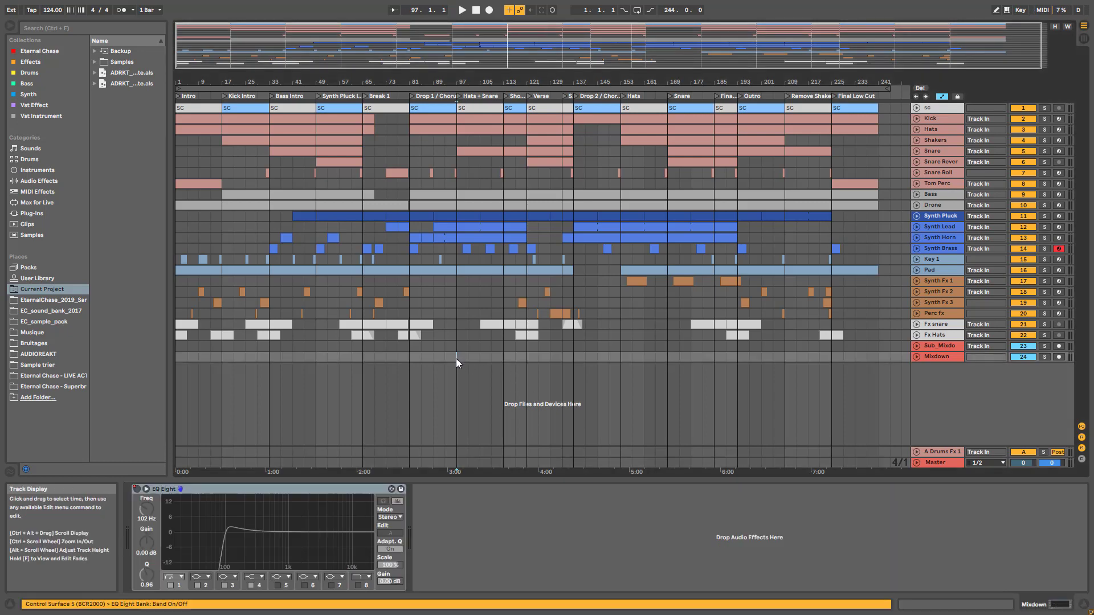
{"action": "key", "text": "space"}
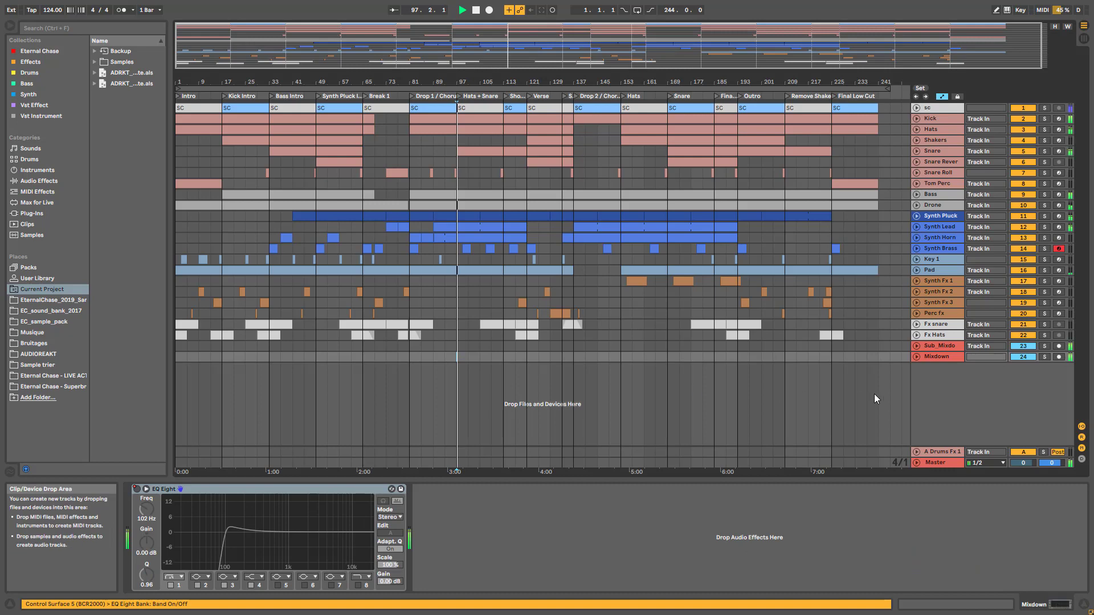
{"action": "left_click", "coordinate": [942, 466]}
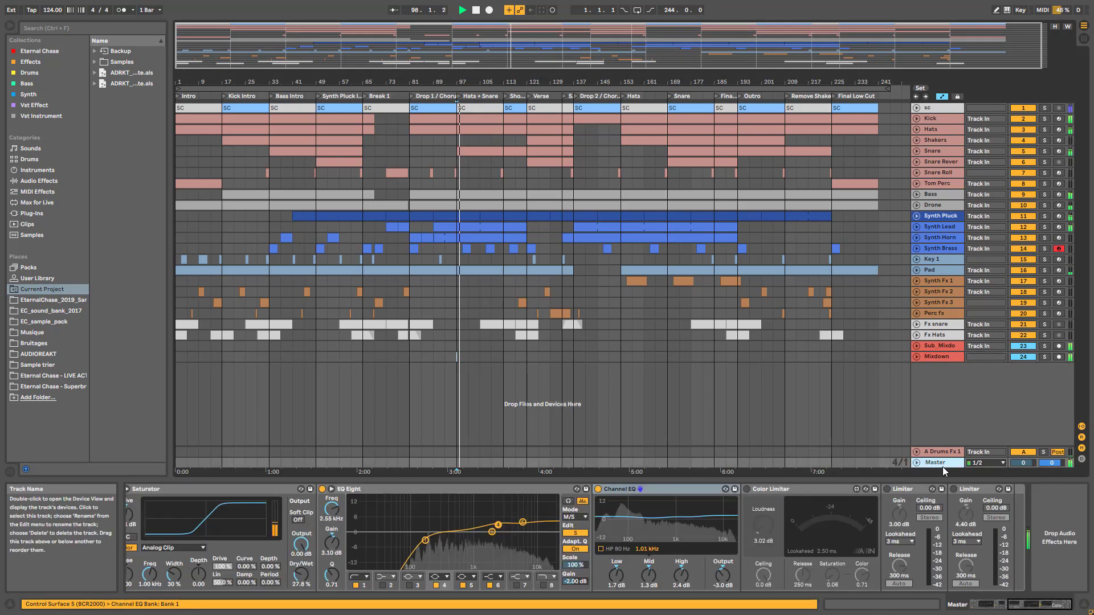
{"action": "left_click", "coordinate": [598, 489]}
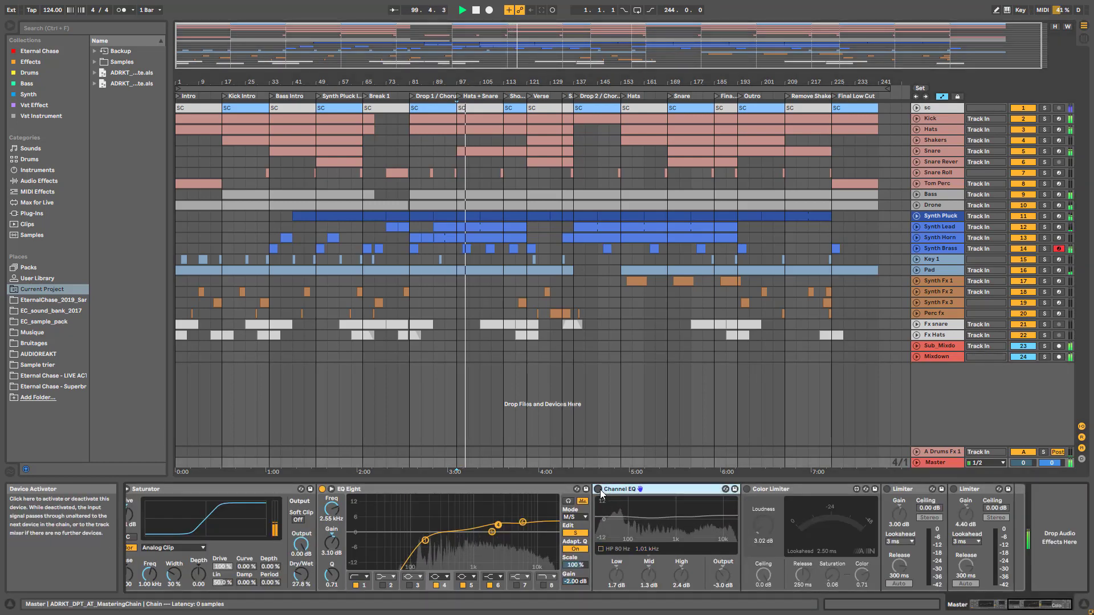
{"action": "left_click", "coordinate": [598, 490]}
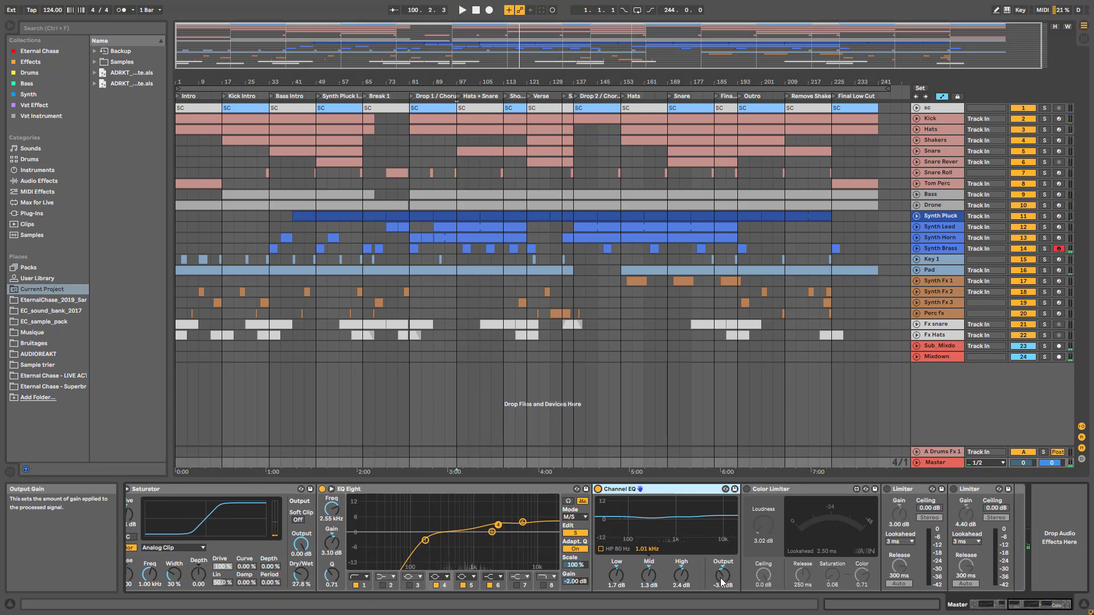
- Reset the Channel EQ's output gain to 0.0 dB and replay the Hats + Snare section
{"action": "left_click", "coordinate": [720, 578]}
{"action": "key", "text": "Delete"}
{"action": "key", "text": "space"}
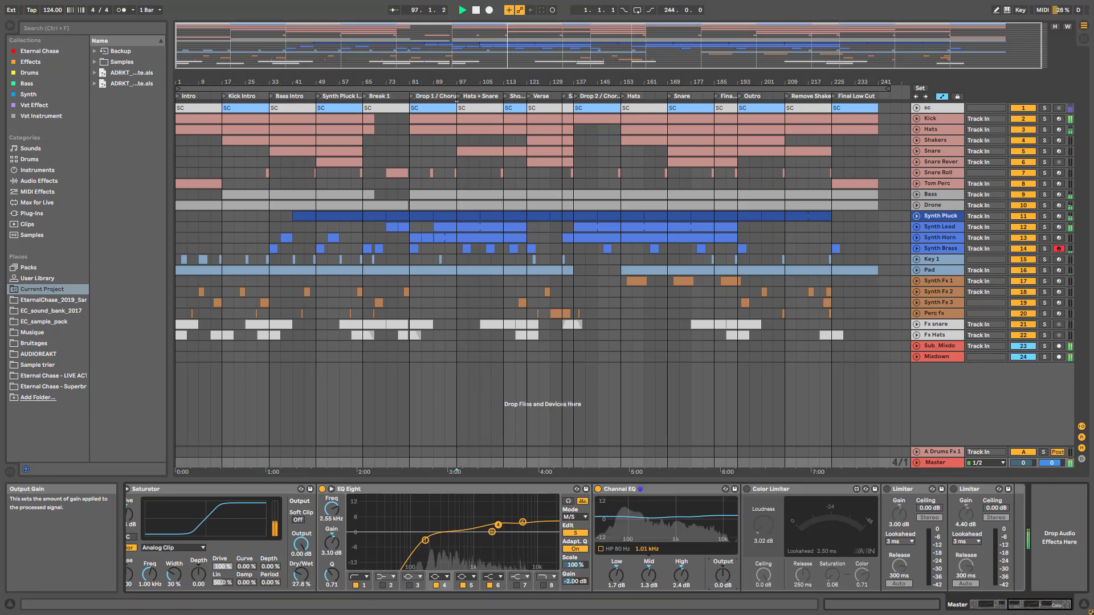
- Compare the Channel EQ bypassed and active during playback, and restore its output gain to -3.0 dB
{"action": "left_click", "coordinate": [599, 490]}
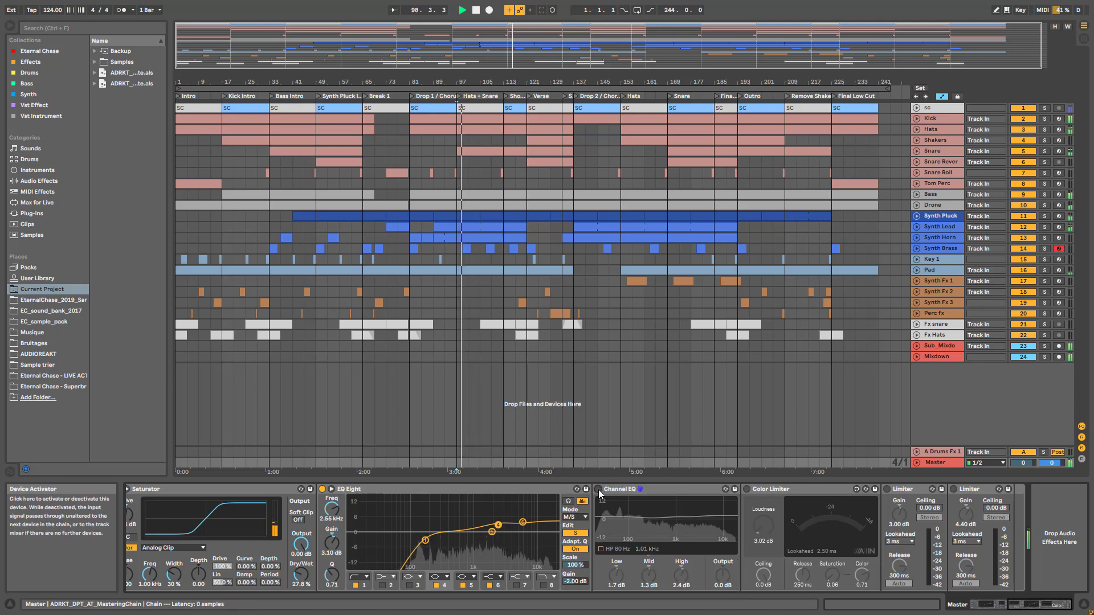
{"action": "left_click", "coordinate": [598, 490]}
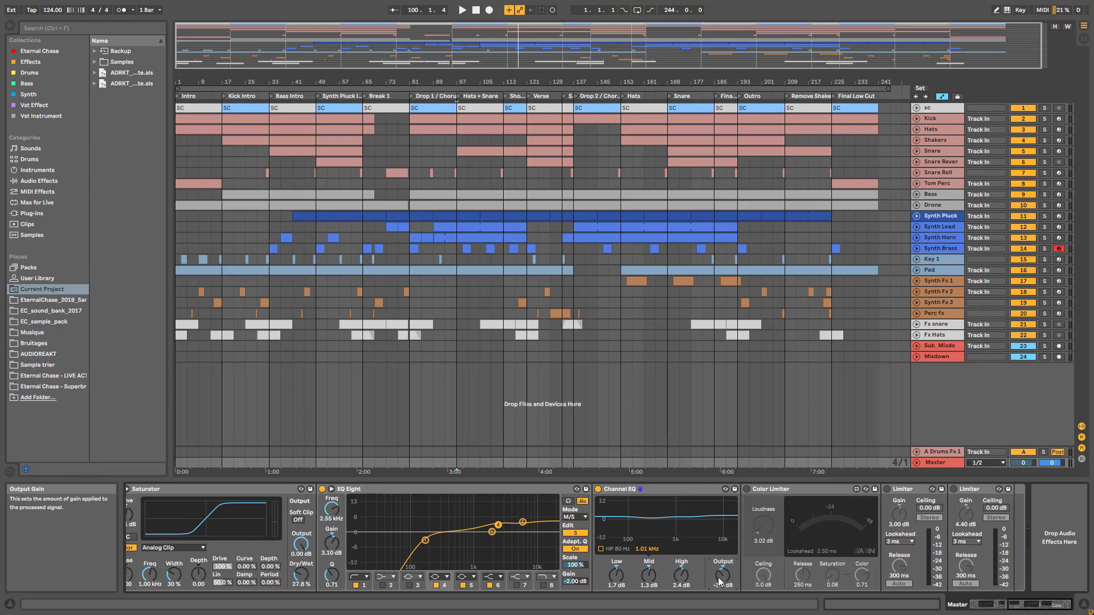
- Activate the Master's Color Limiter and compare it bypassed and active during Hats + Snare playback, leaving it active
{"action": "left_click", "coordinate": [788, 490]}
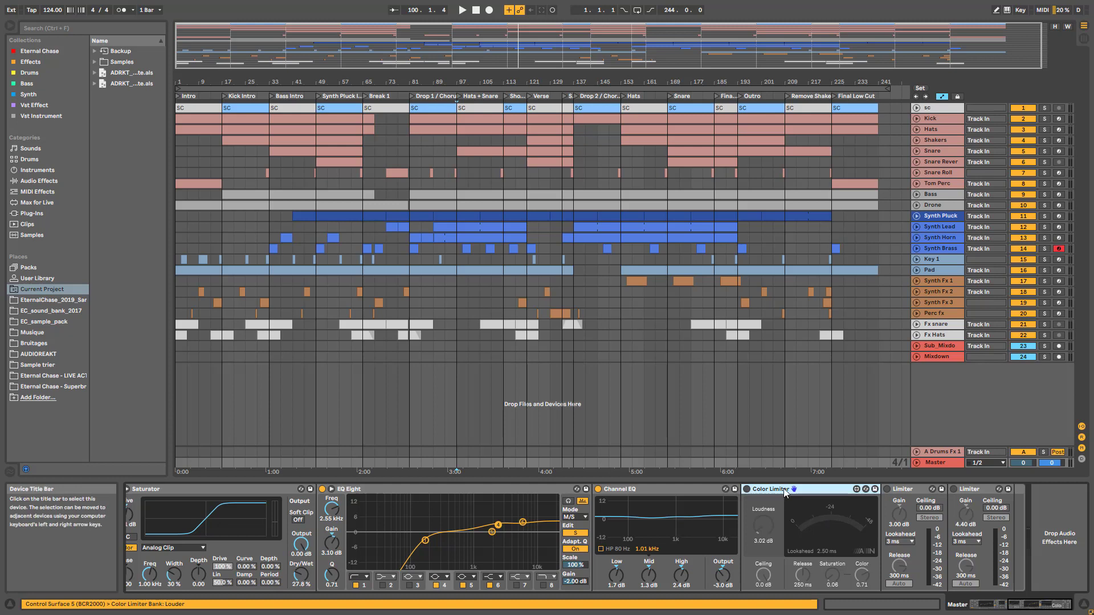
{"action": "left_click", "coordinate": [747, 490]}
{"action": "key", "text": "space"}
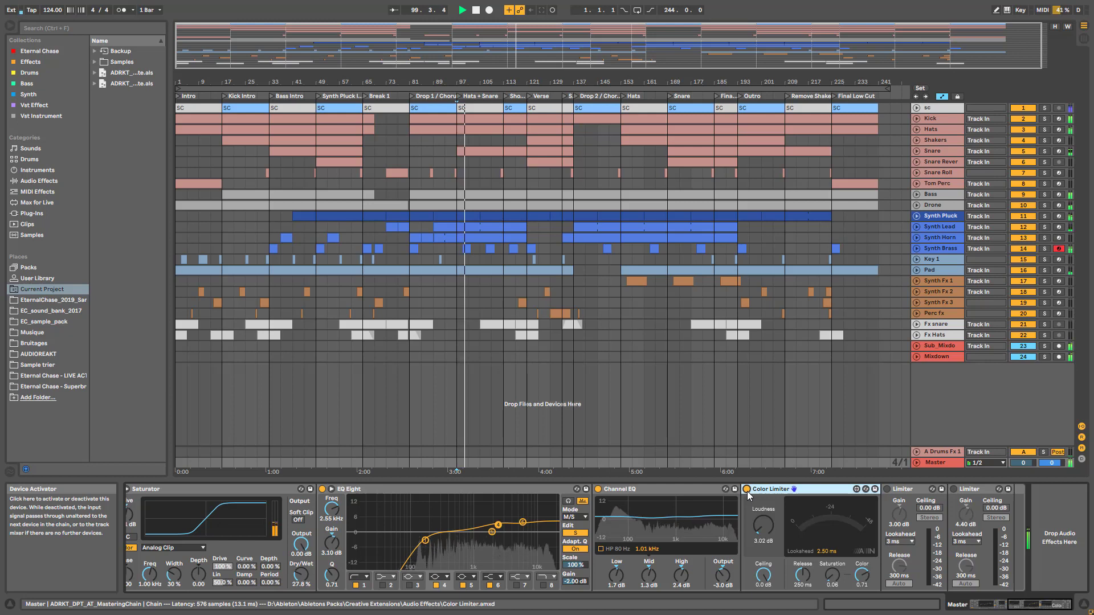
{"action": "left_click", "coordinate": [747, 490]}
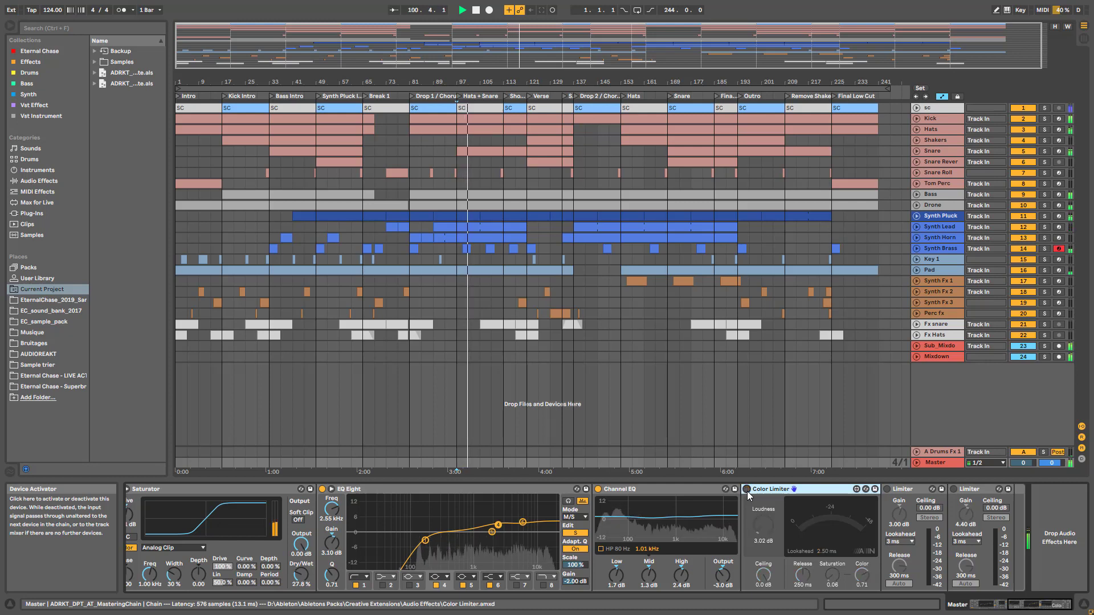
{"action": "left_click", "coordinate": [747, 490]}
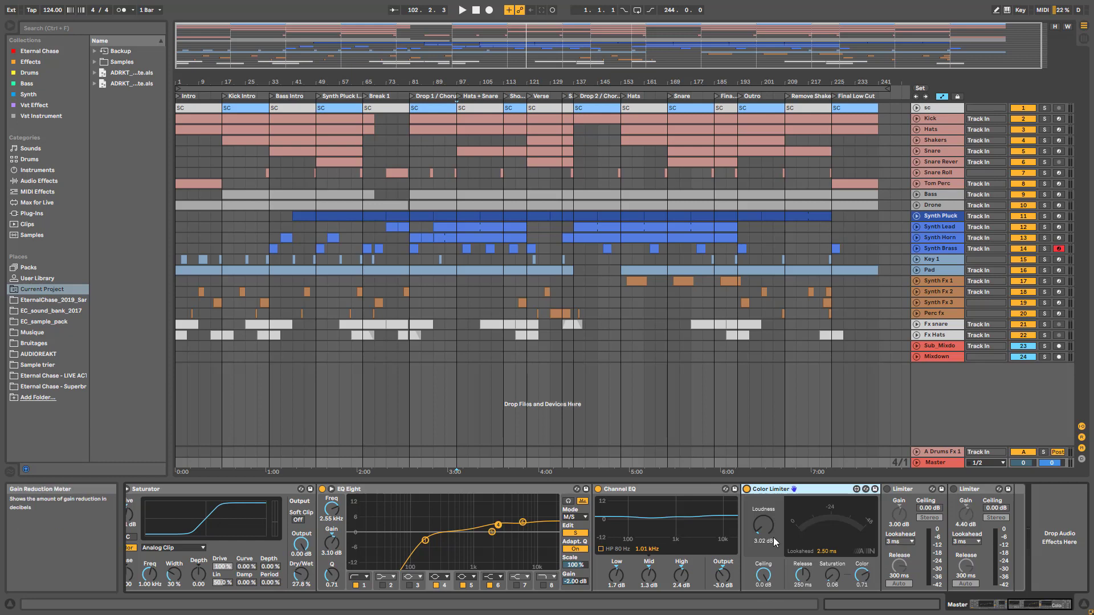
- Replay the Hats + Snare section and activate both Limiters at the end of the mastering chain
{"action": "key", "text": "space"}
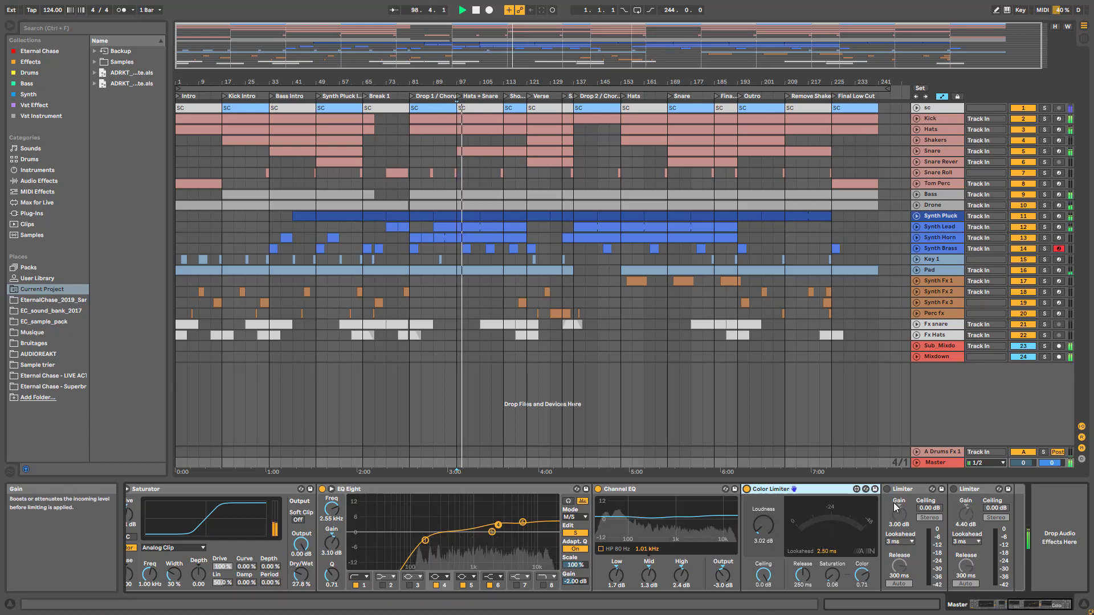
{"action": "left_click", "coordinate": [886, 490]}
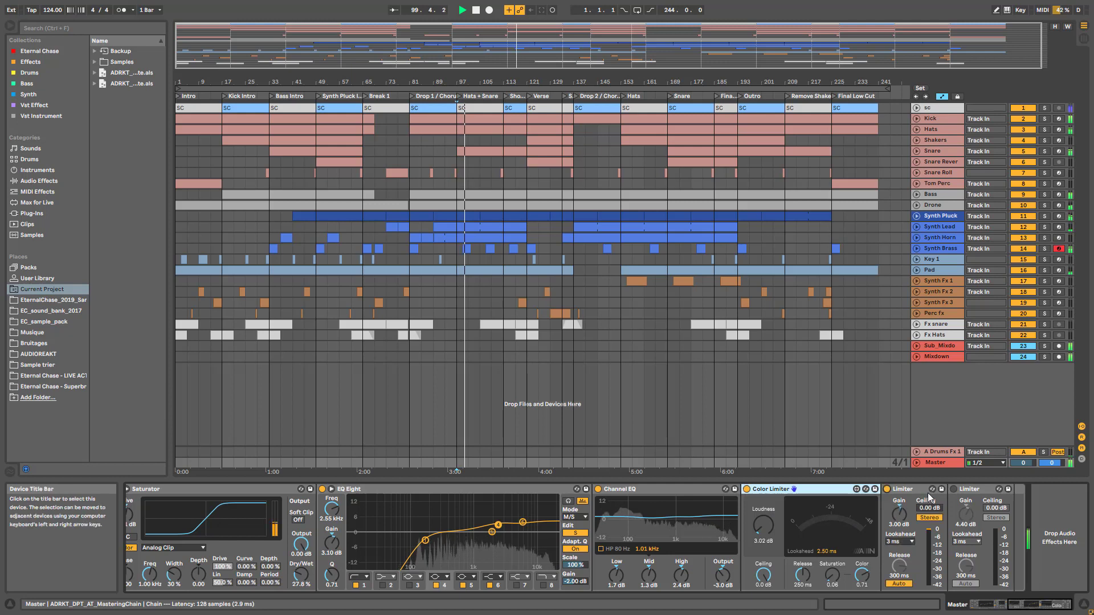
{"action": "left_click", "coordinate": [953, 489]}
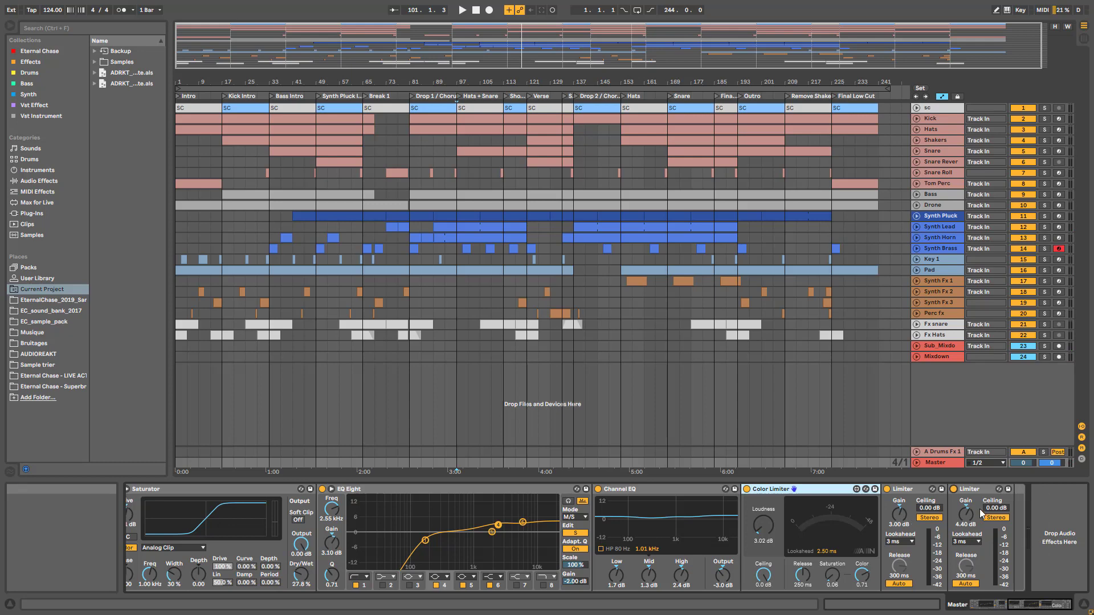
{"action": "left_click", "coordinate": [968, 491]}
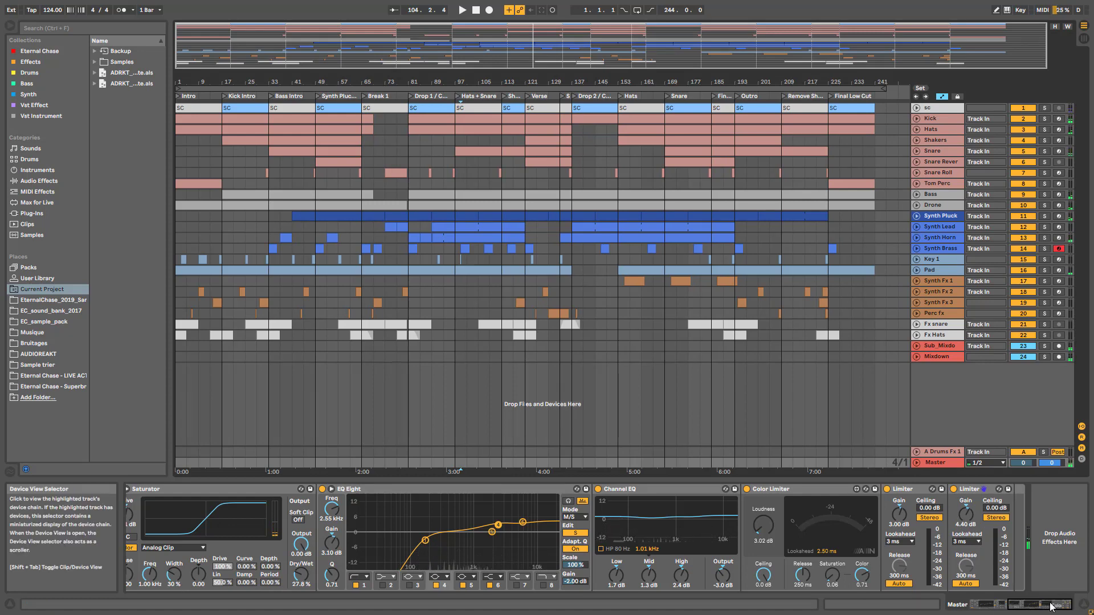
- Return to the start of the mastering rack and hide its devices
{"action": "left_click_drag", "start_coordinate": [1051, 607], "coordinate": [813, 581]}
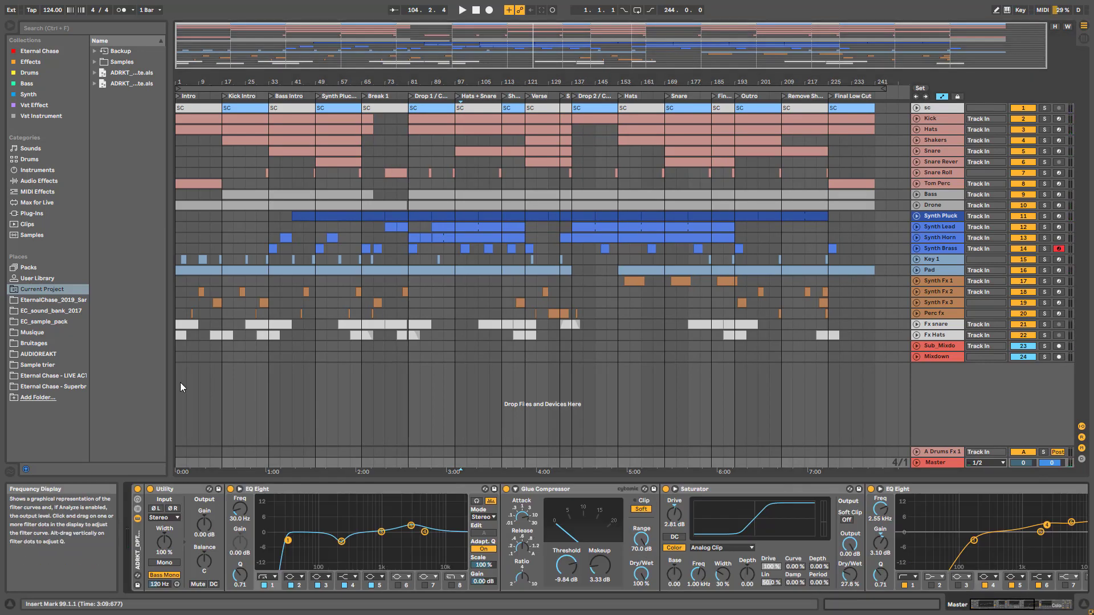
{"action": "left_click", "coordinate": [137, 510]}
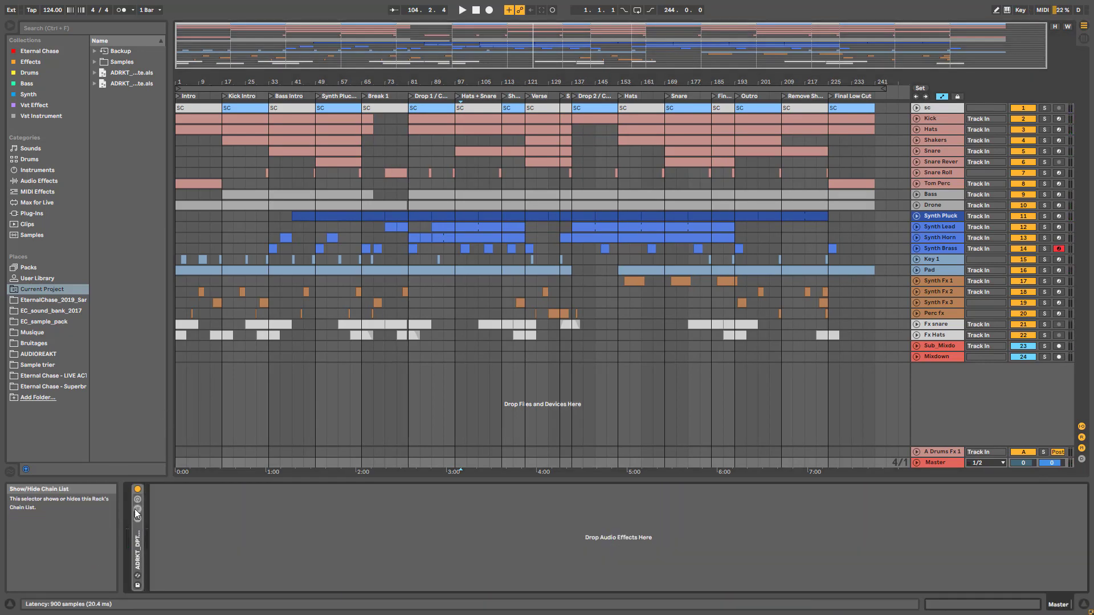